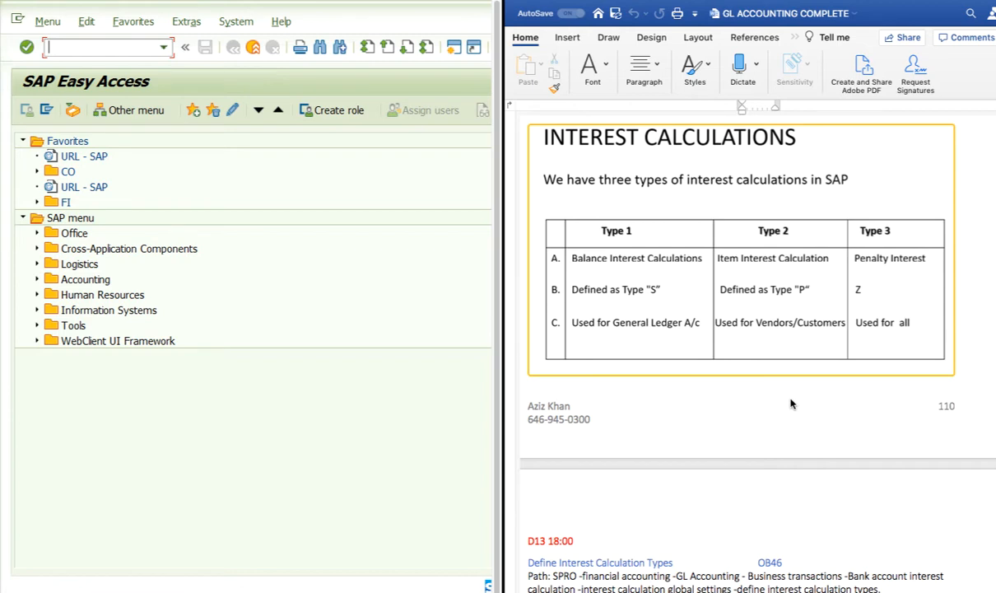
Review the interest calculation types table and the OB46 and OBAA setup instructions in the GL ACCOUNTING COMPLETE document
scroll(790, 403, down, 5)
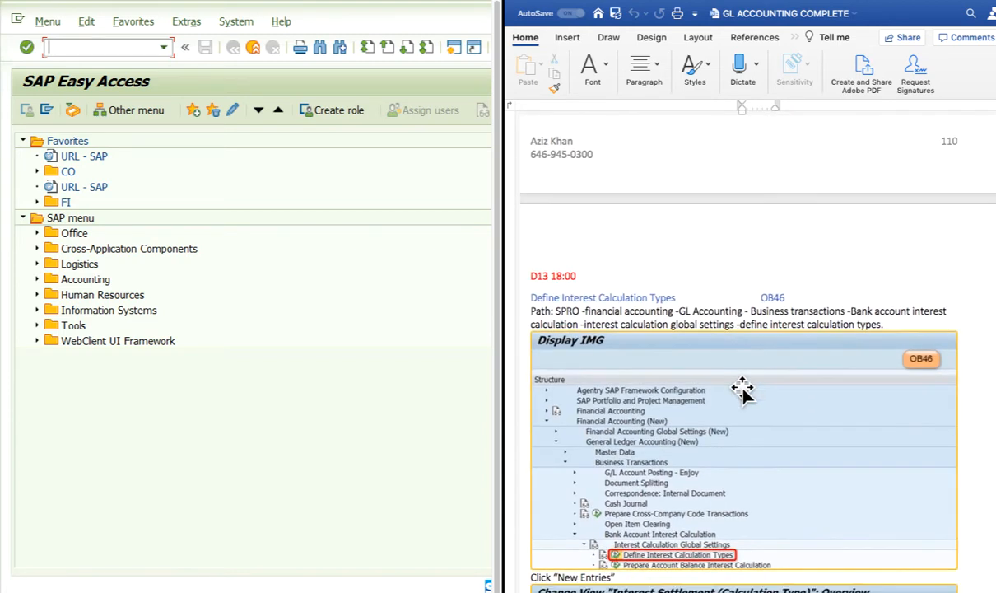
scroll(736, 371, up, 1)
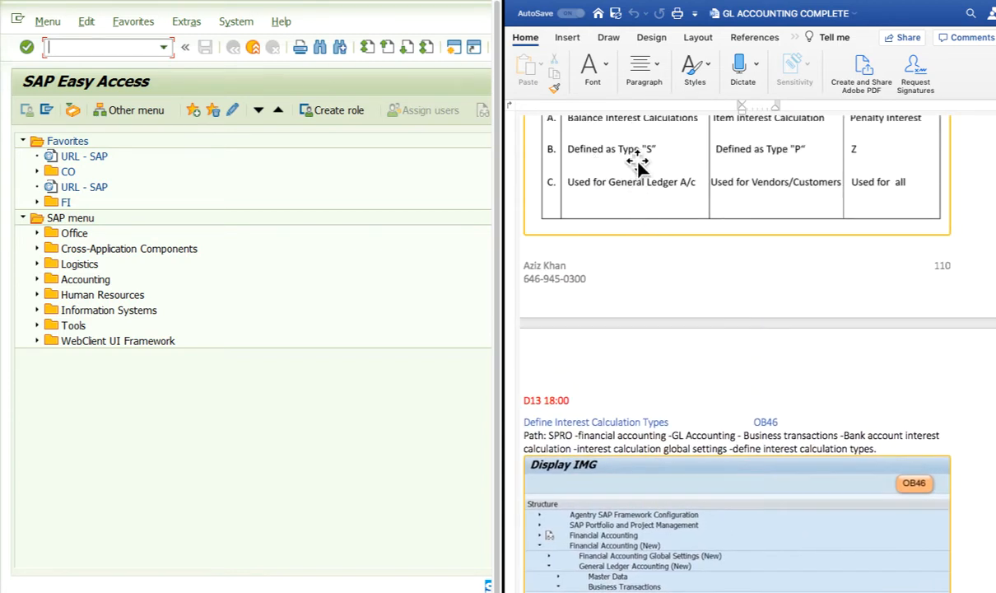
scroll(729, 342, down, 2)
scroll(729, 342, down, 3)
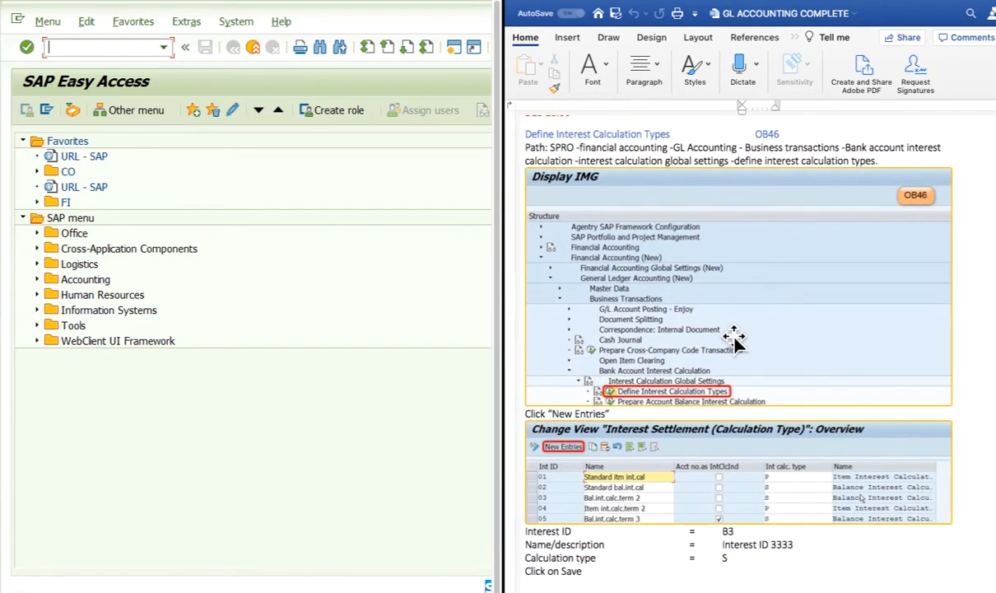
scroll(732, 340, up, 1)
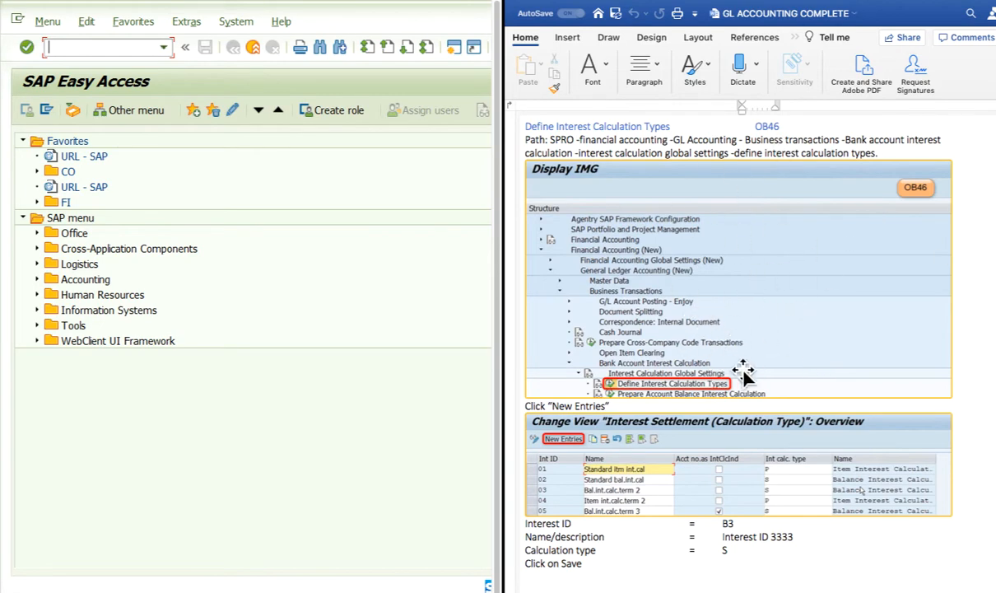
scroll(762, 338, down, 10)
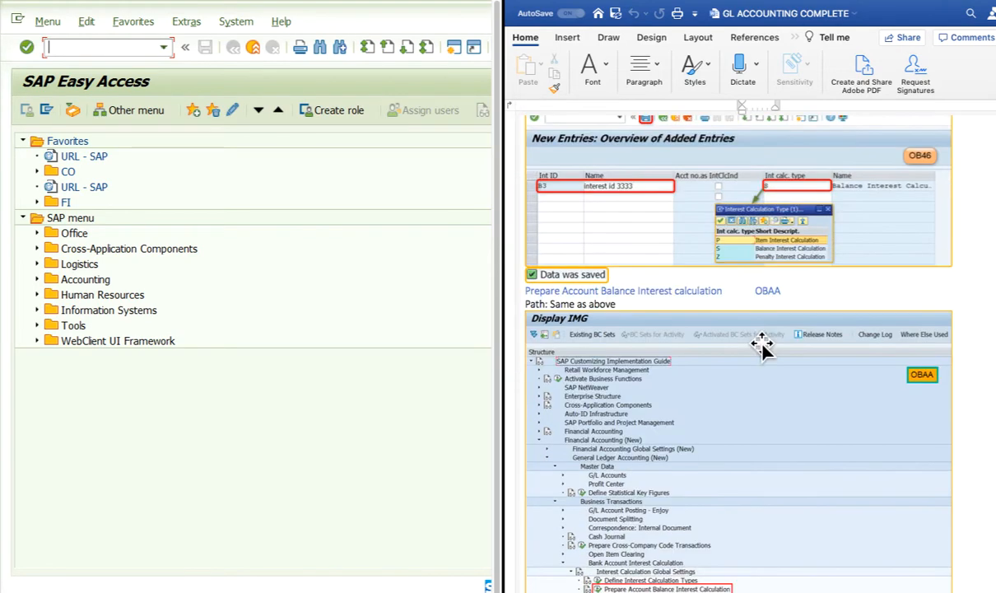
scroll(763, 344, down, 1)
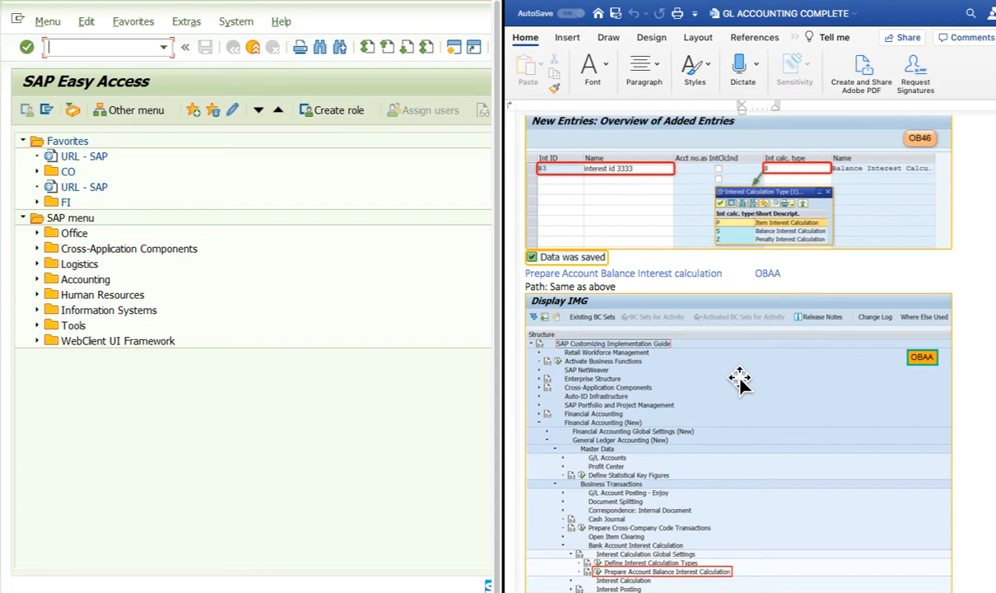
scroll(737, 380, down, 12)
scroll(739, 381, down, 10)
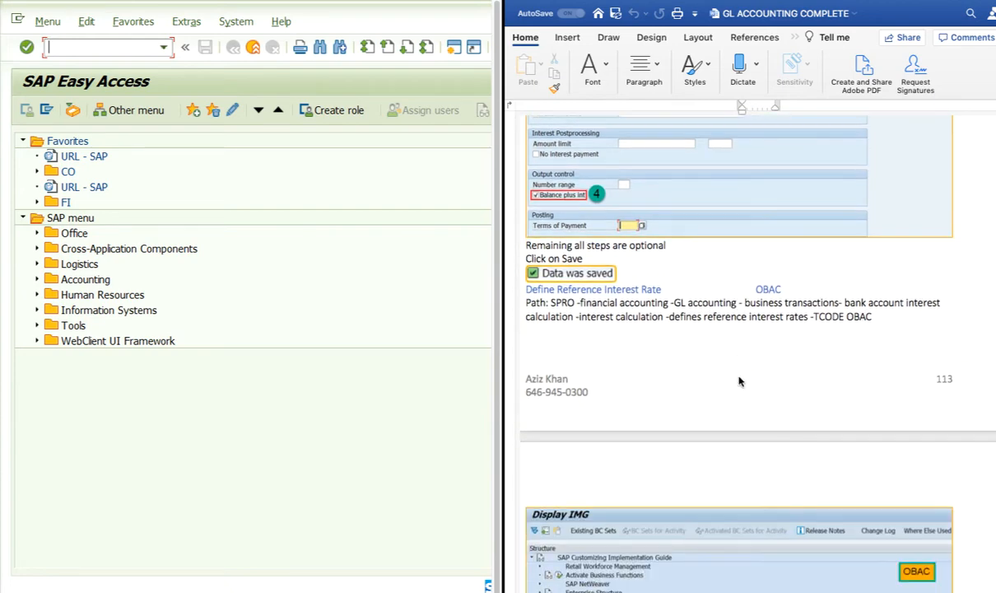
Review the document's instructions for reference interest rates (OBAC), time-dependent terms (OB81) and interest values (OB83)
scroll(739, 380, down, 2)
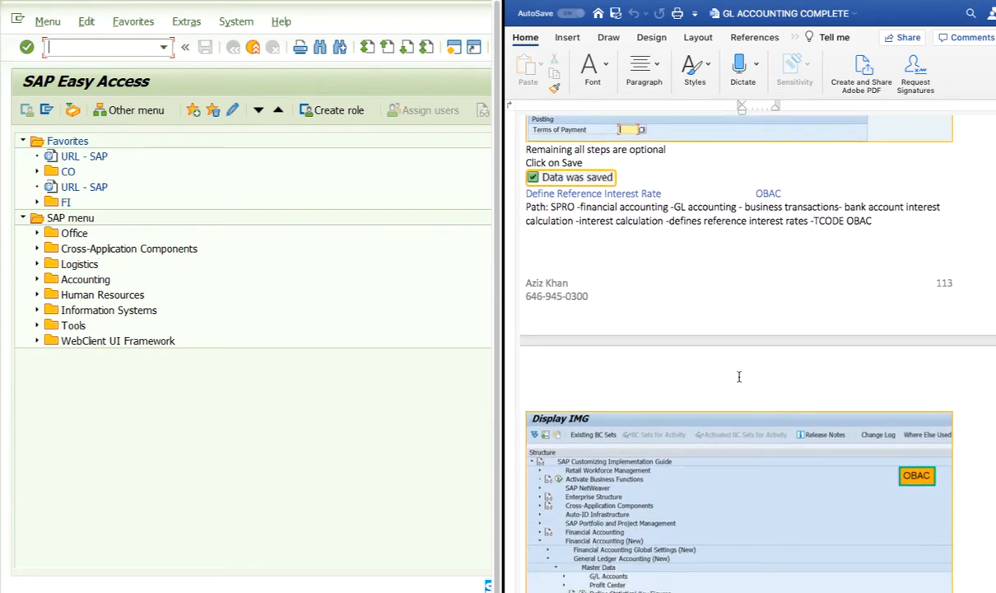
scroll(739, 379, down, 12)
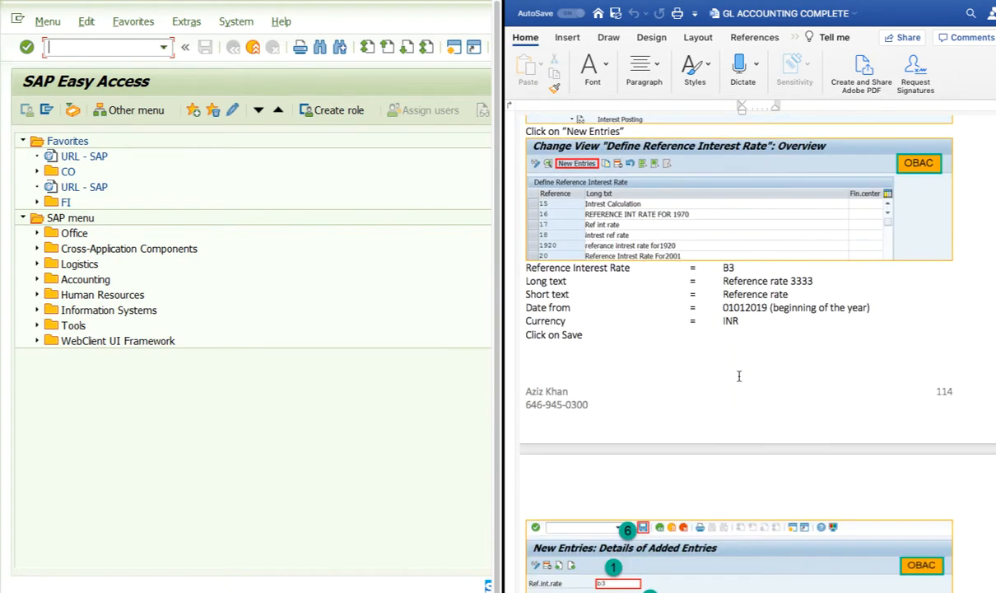
scroll(739, 381, down, 8)
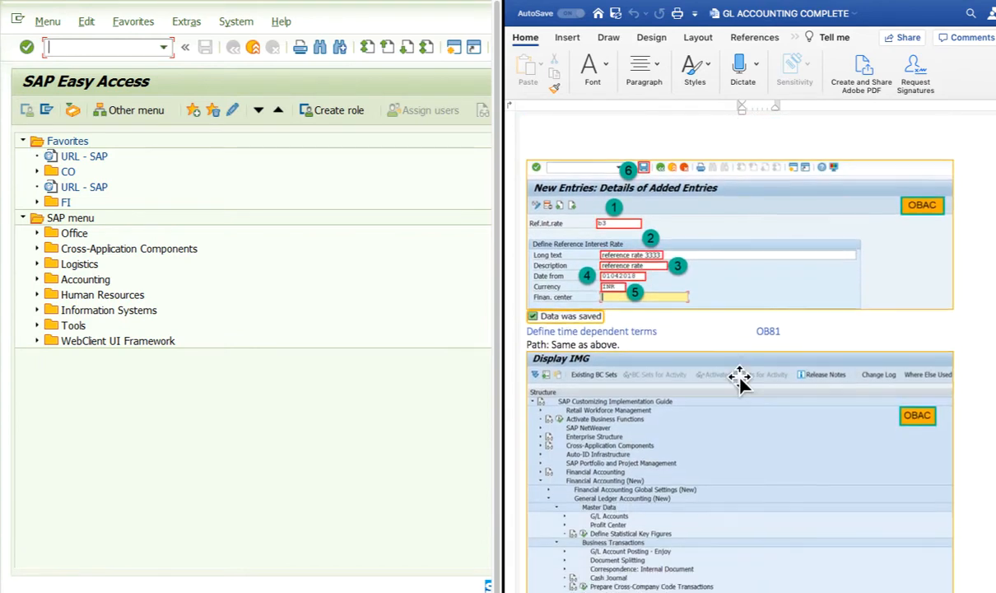
scroll(740, 379, down, 4)
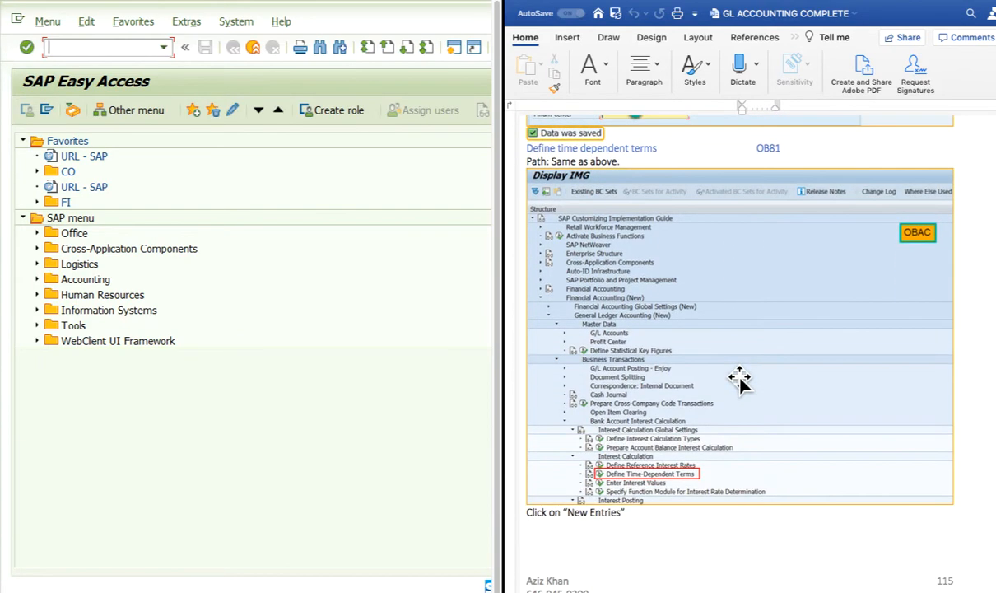
scroll(739, 378, down, 7)
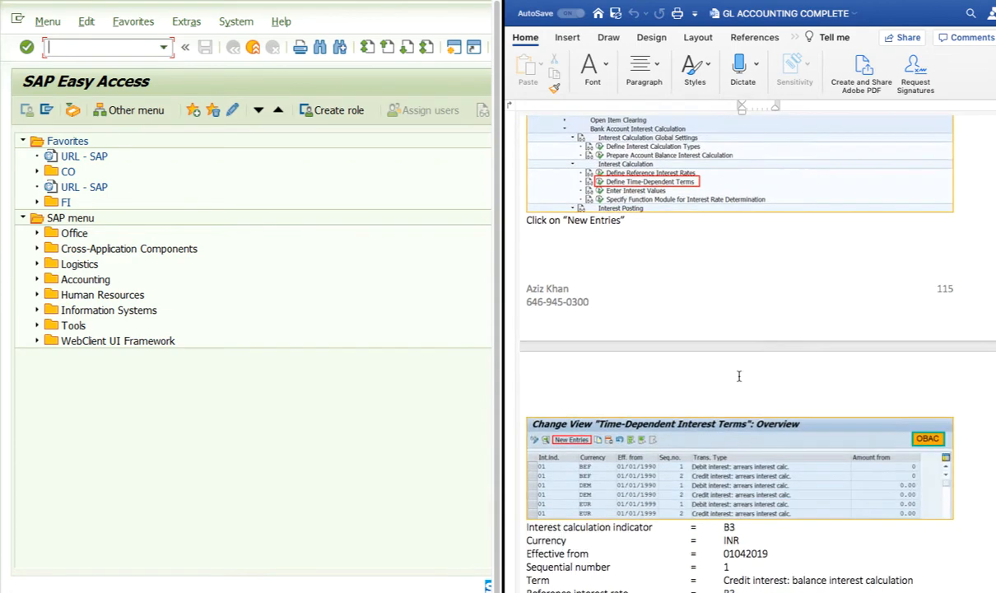
scroll(738, 377, down, 18)
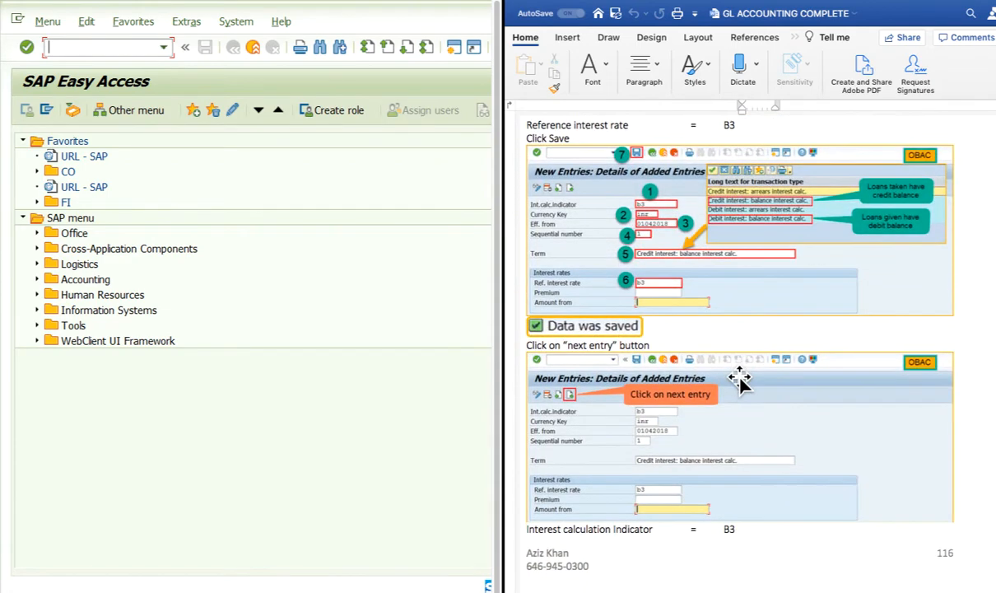
scroll(739, 379, down, 2)
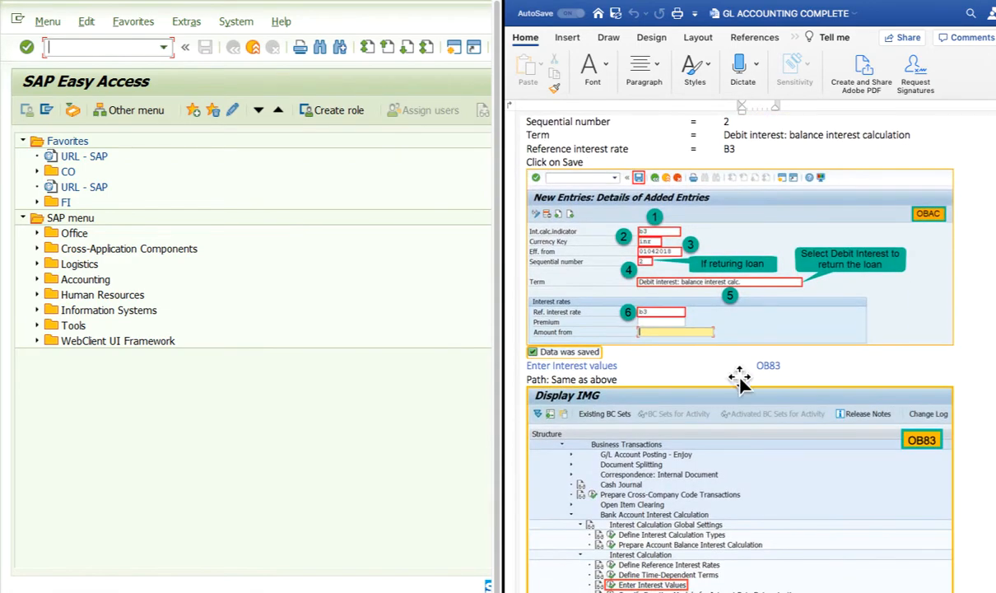
scroll(740, 379, down, 5)
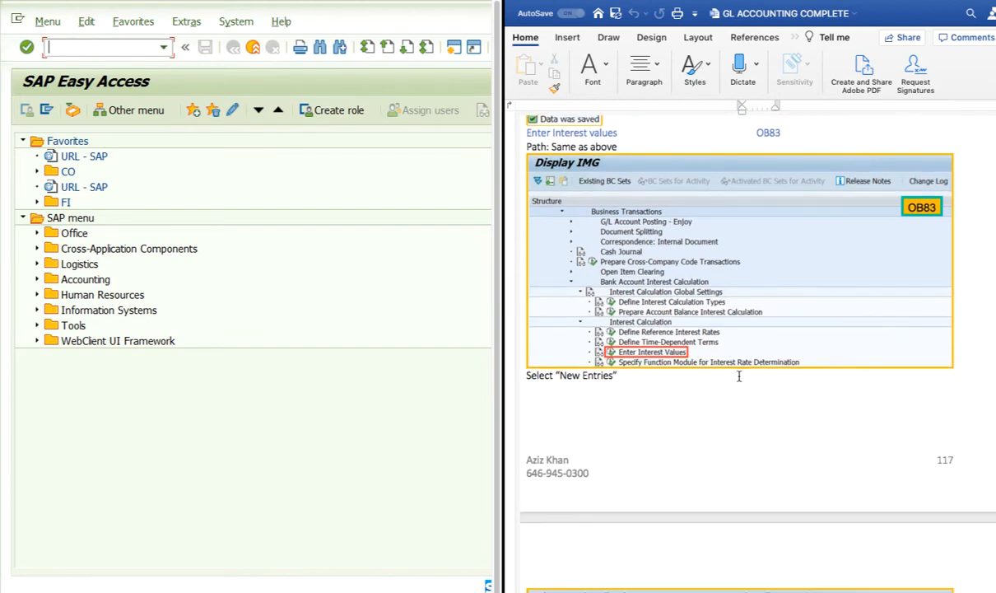
scroll(739, 379, down, 12)
scroll(739, 376, down, 3)
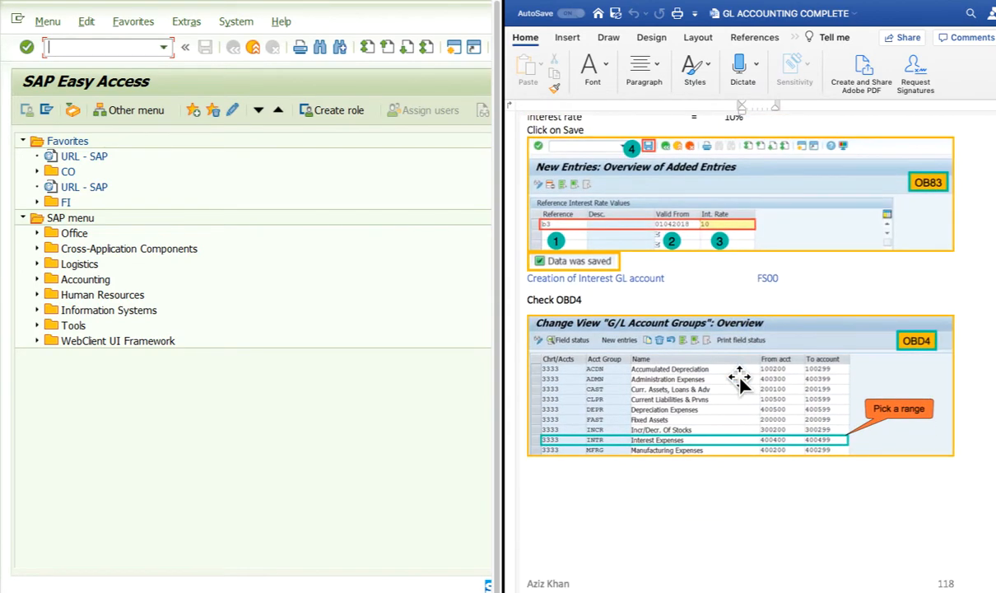
Review the document's FS00 instructions for creating the interest and term loan G/L accounts, through to the loan interest worked example
scroll(740, 381, down, 20)
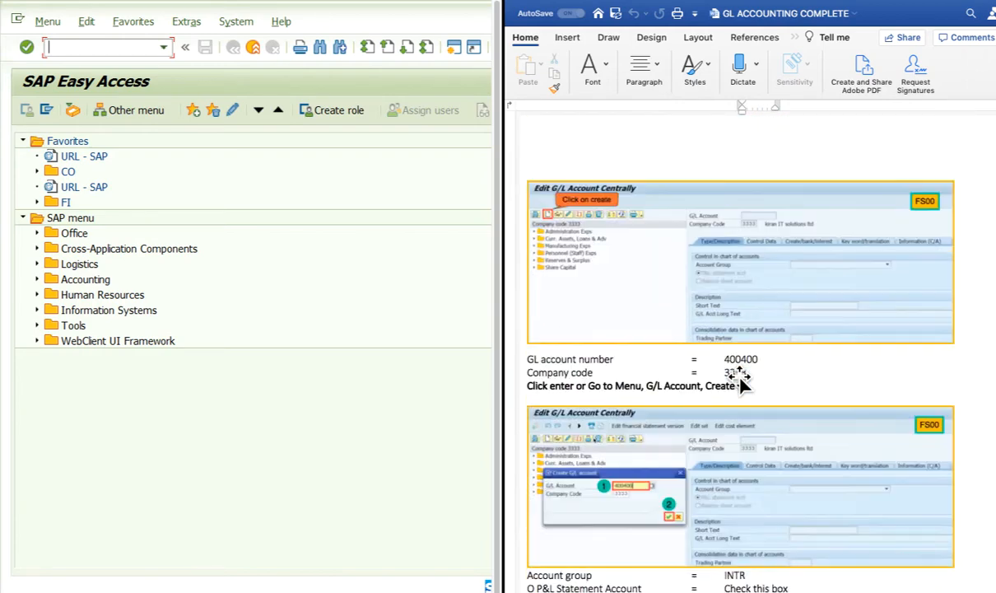
scroll(740, 379, down, 15)
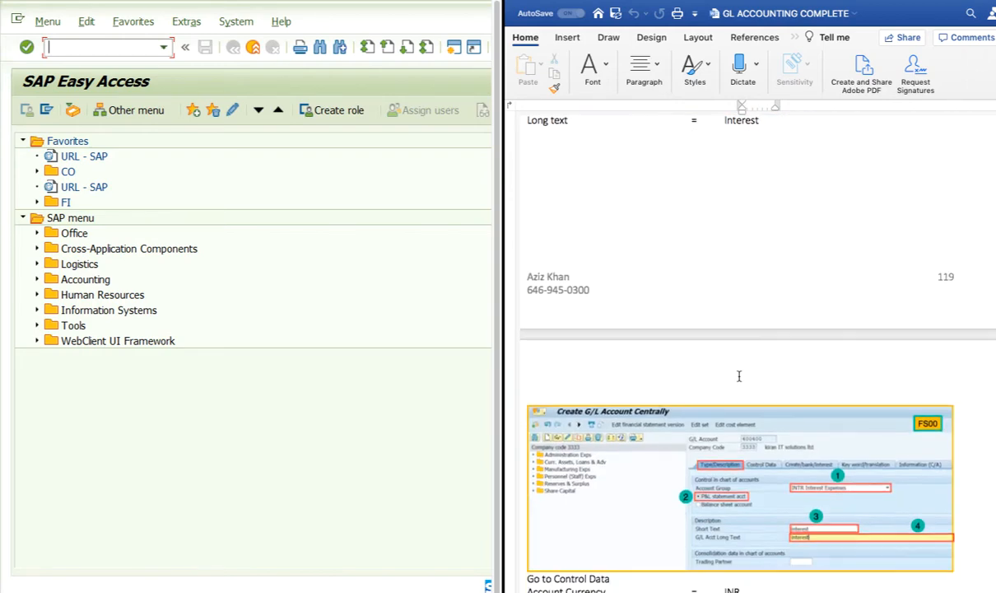
scroll(741, 381, down, 15)
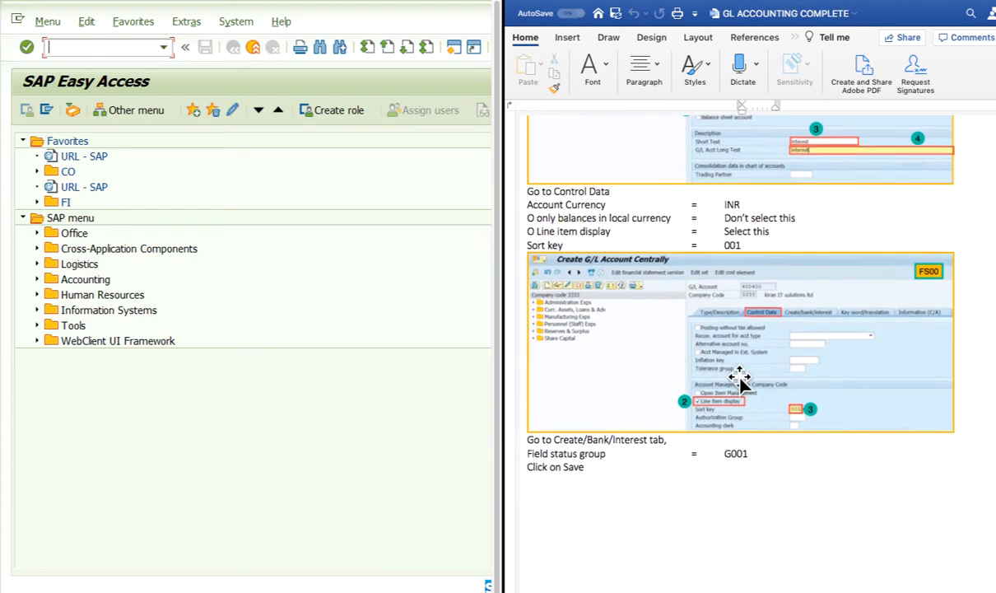
scroll(740, 381, down, 3)
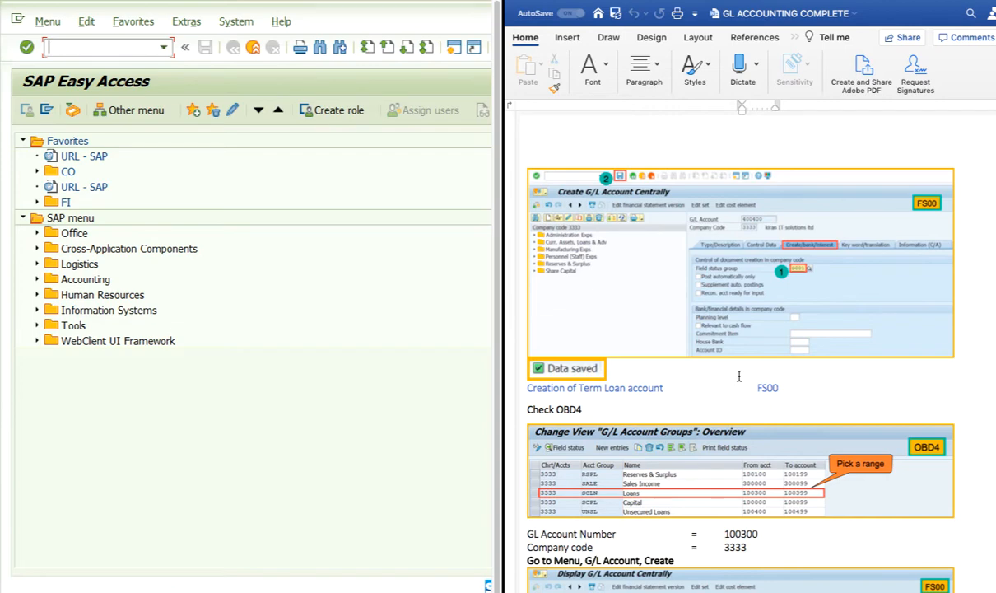
scroll(740, 377, down, 3)
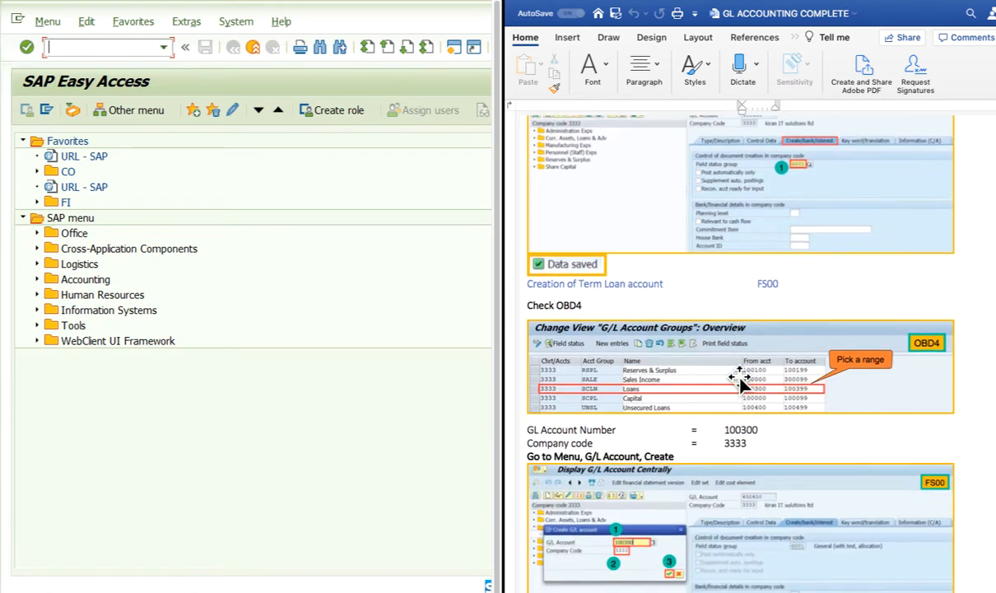
scroll(739, 377, down, 20)
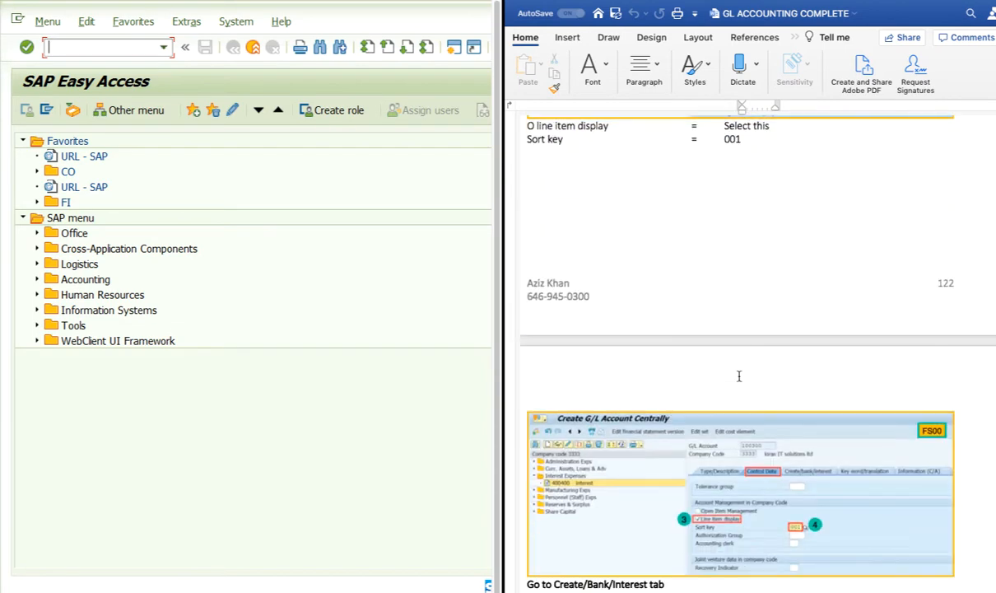
scroll(739, 376, down, 20)
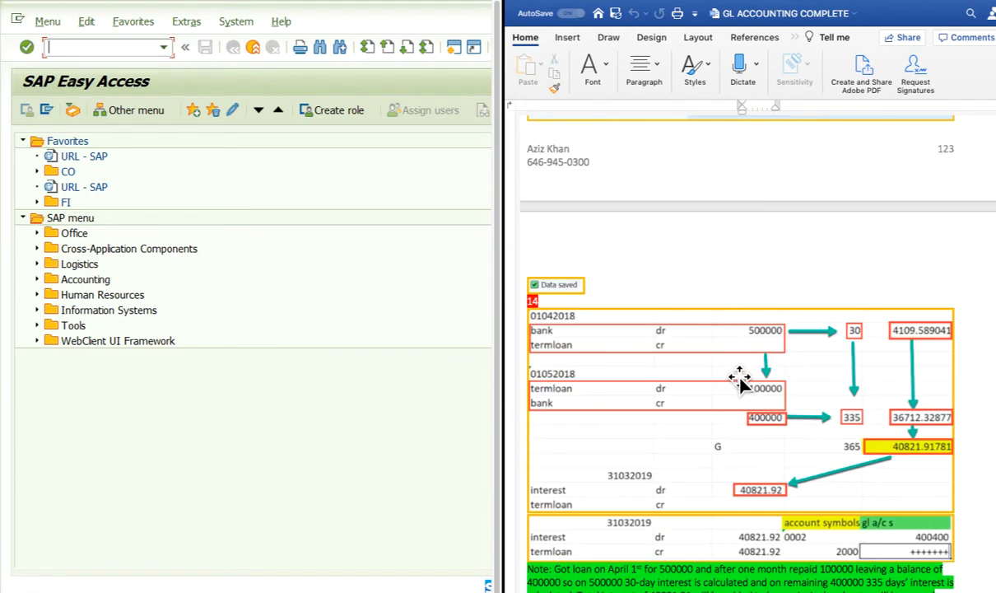
Review the document's OBV2 instructions on assigning accounts for automatic postings, including account symbols and G/L account masking
scroll(740, 379, down, 13)
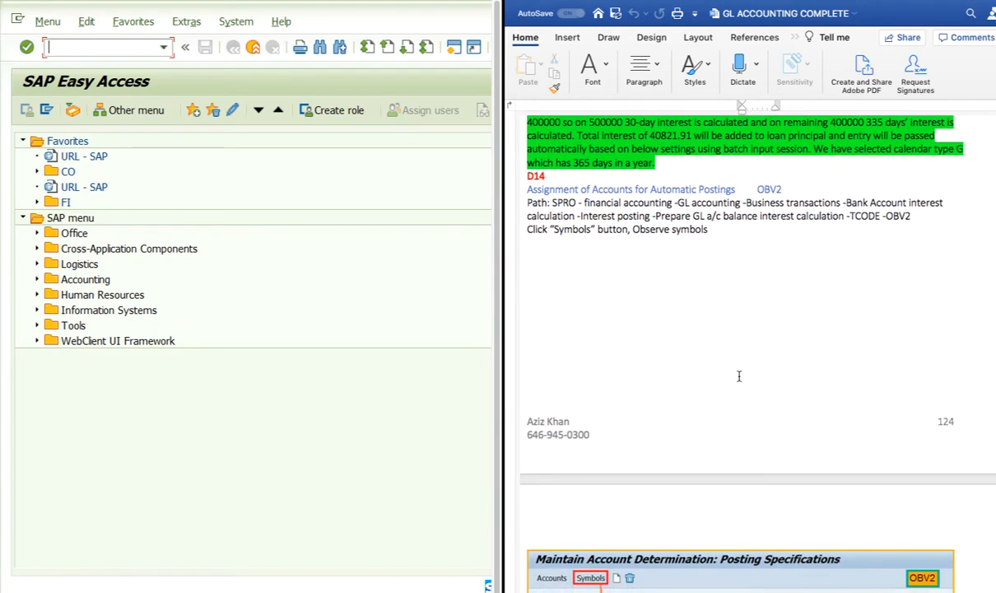
scroll(739, 377, down, 1)
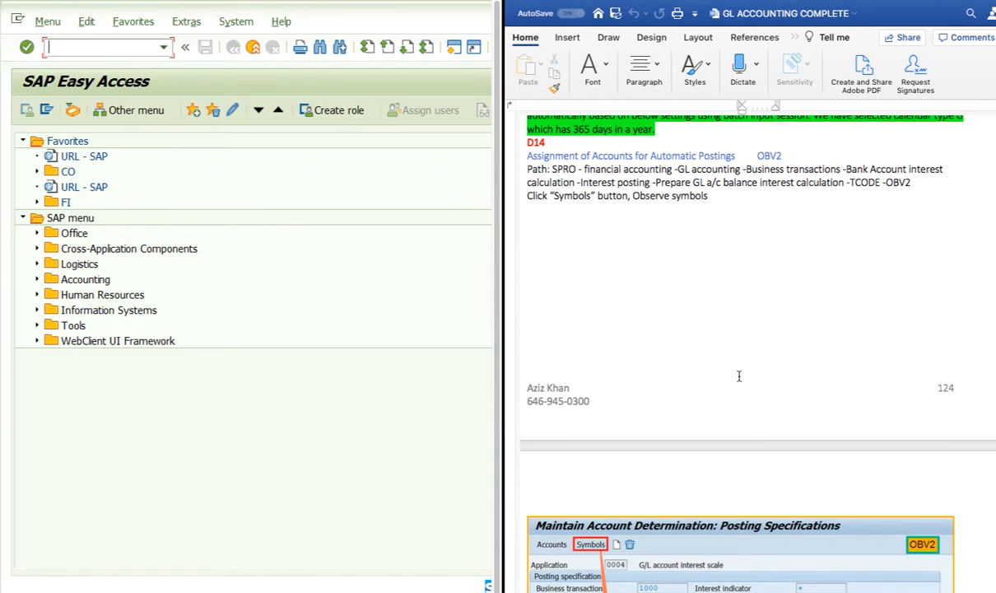
scroll(739, 376, down, 11)
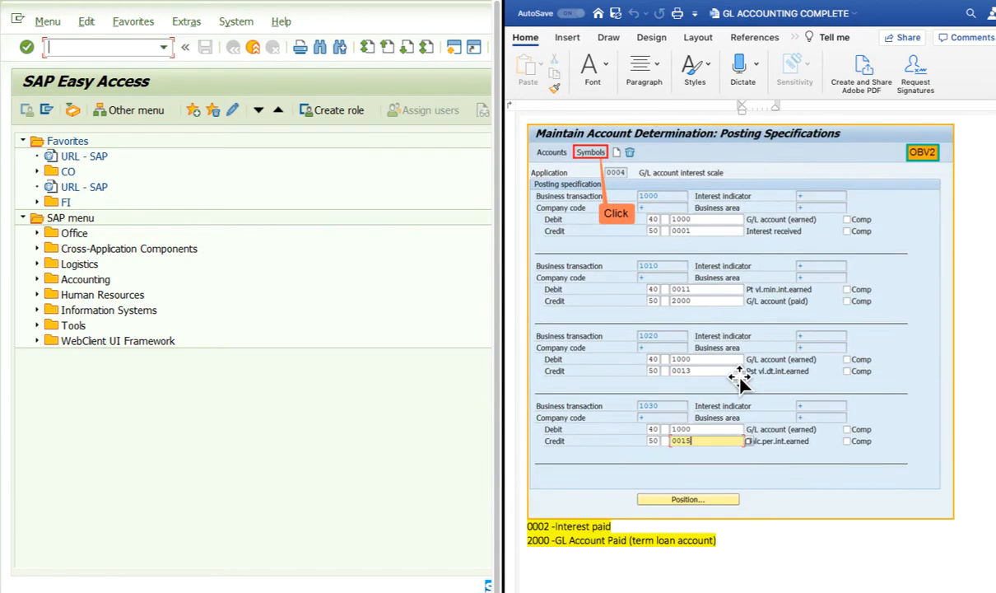
scroll(740, 378, down, 16)
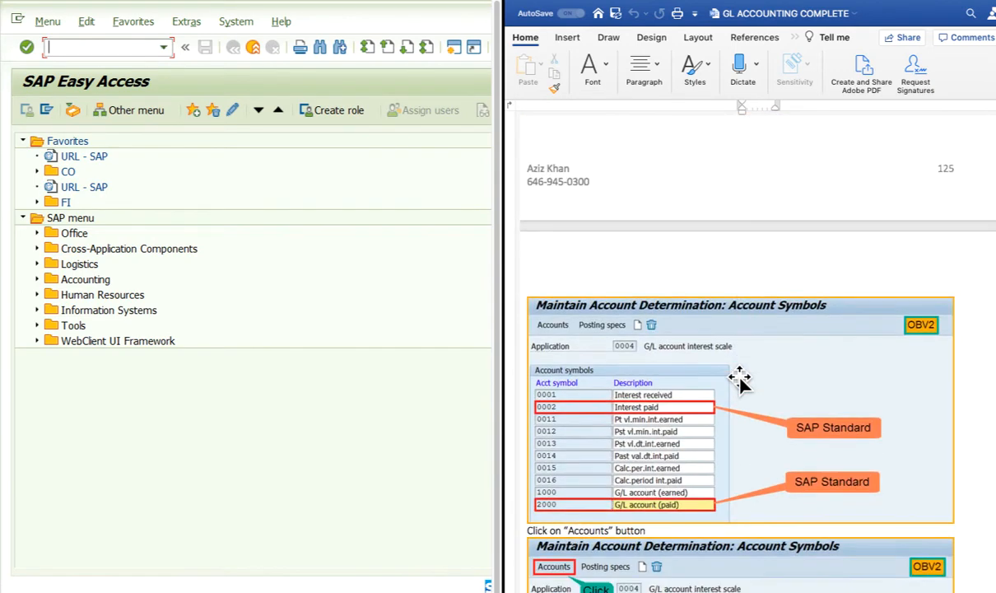
scroll(739, 379, down, 20)
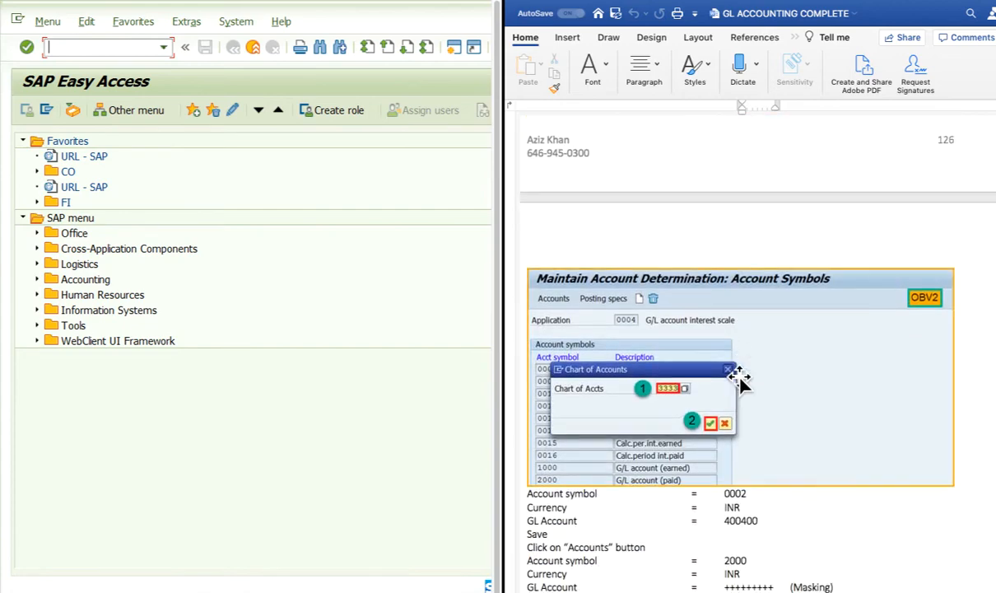
scroll(739, 379, down, 6)
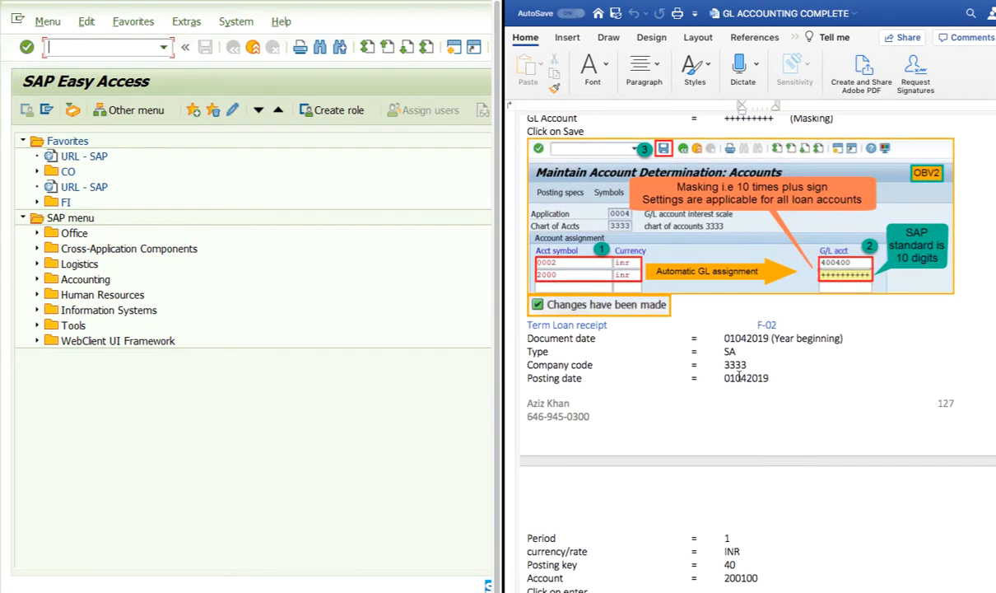
Review the document's F-02 term loan receipt and repayment postings and the F.52 Calculation of Interest section
scroll(740, 376, down, 3)
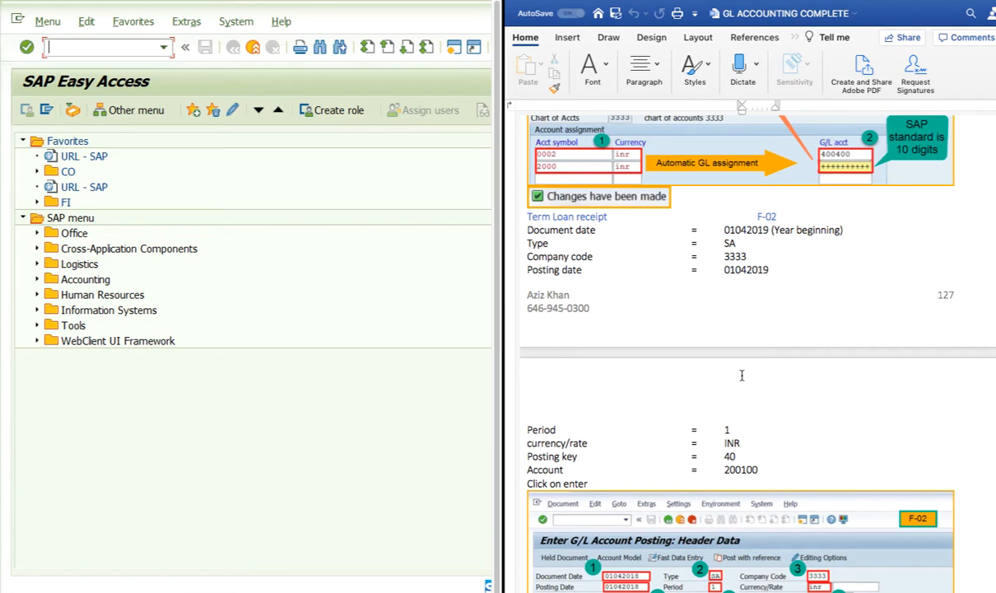
scroll(739, 376, down, 10)
scroll(742, 376, down, 20)
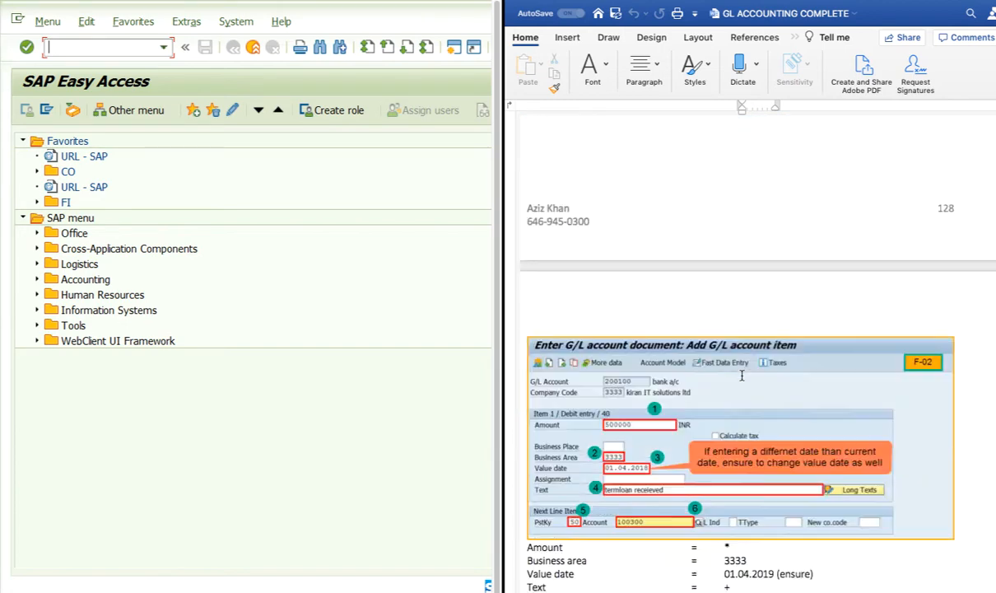
scroll(742, 377, down, 7)
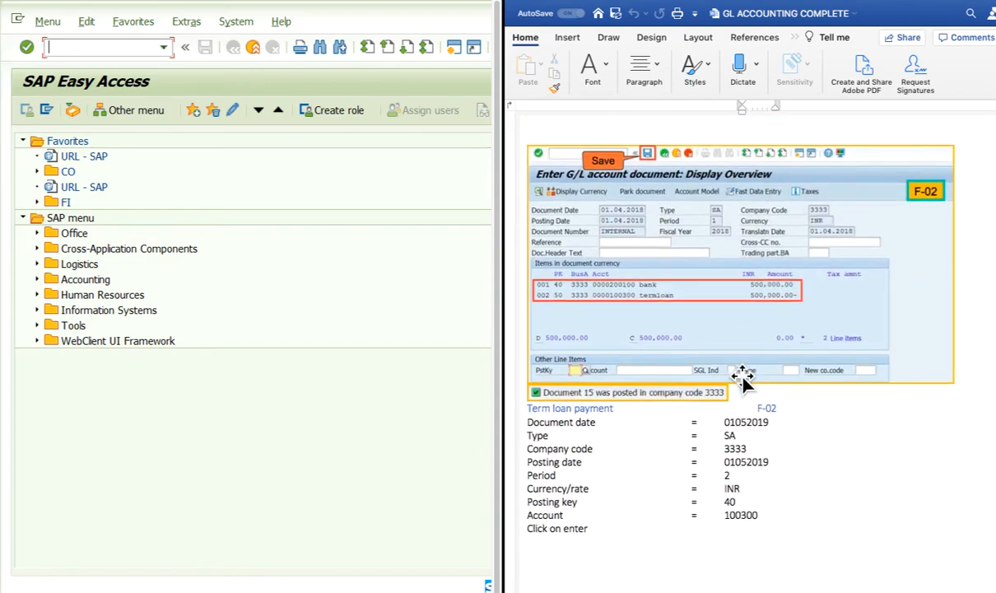
scroll(742, 376, down, 20)
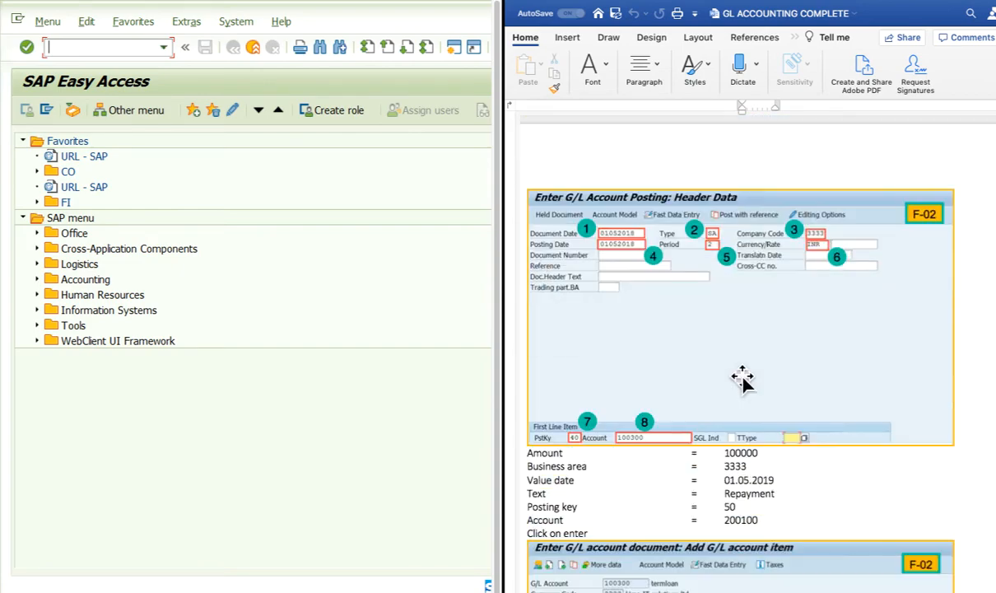
scroll(742, 377, down, 10)
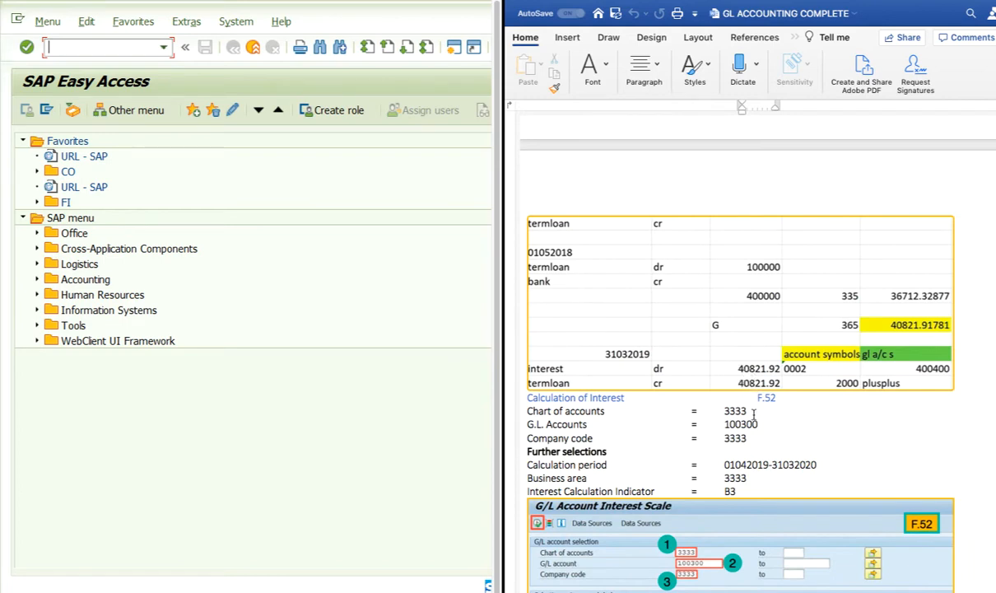
click(786, 399)
drag(785, 398, 665, 396)
scroll(667, 379, up, 20)
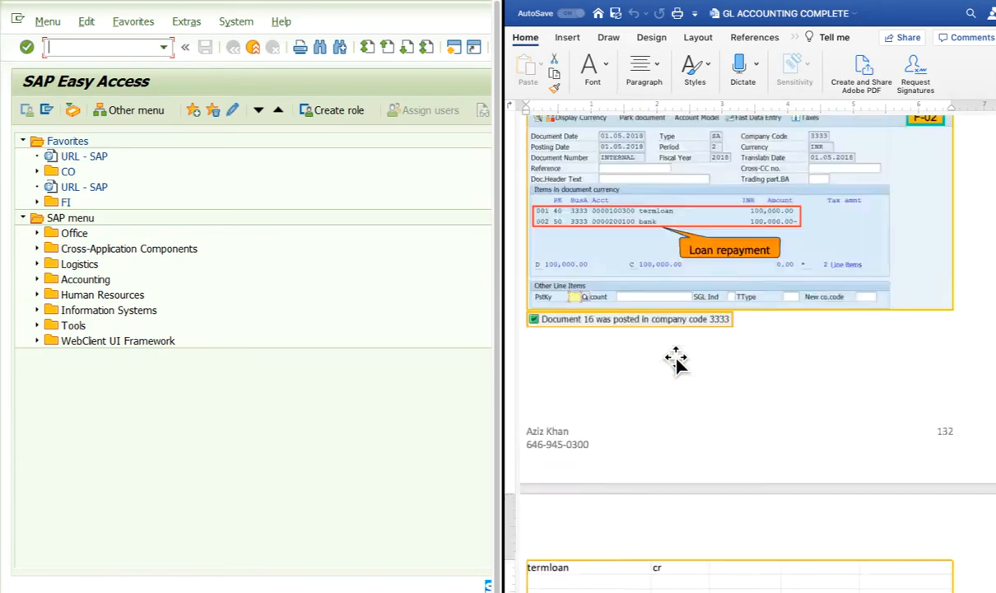
Go back through the document to the Define Interest Calculation Types (OB46) instructions
scroll(675, 363, up, 20)
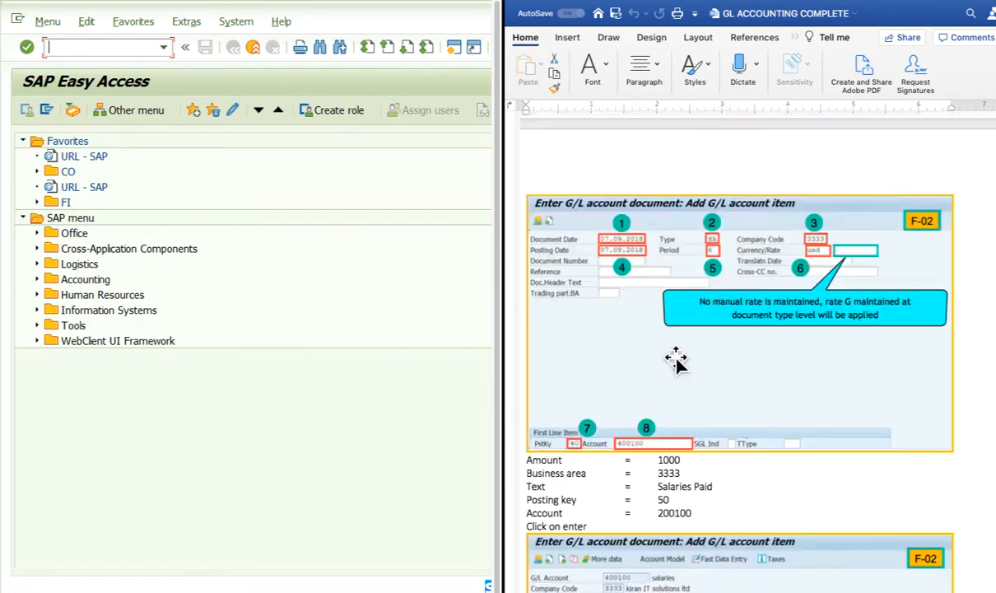
scroll(675, 356, down, 20)
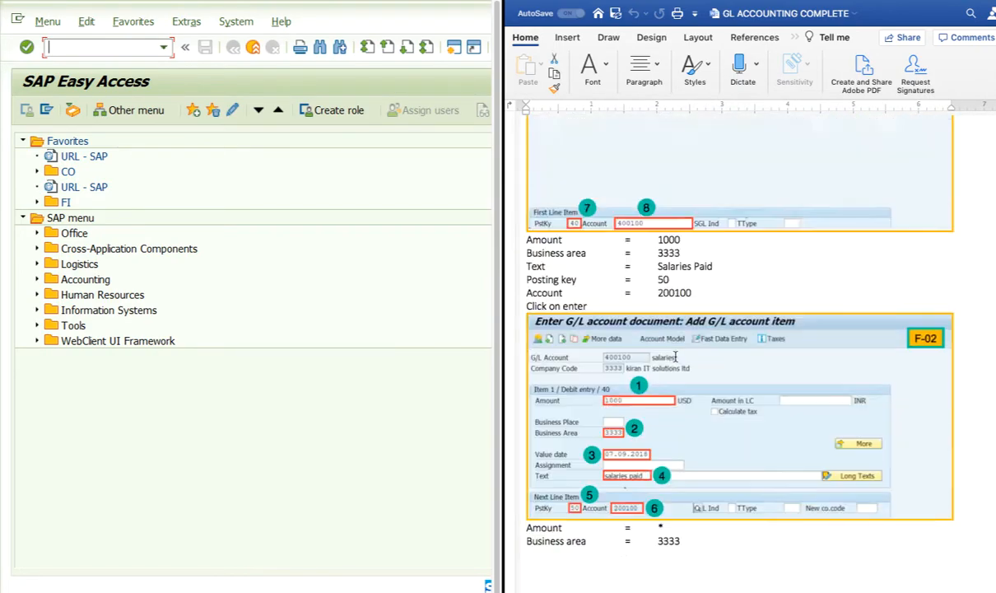
scroll(676, 358, down, 20)
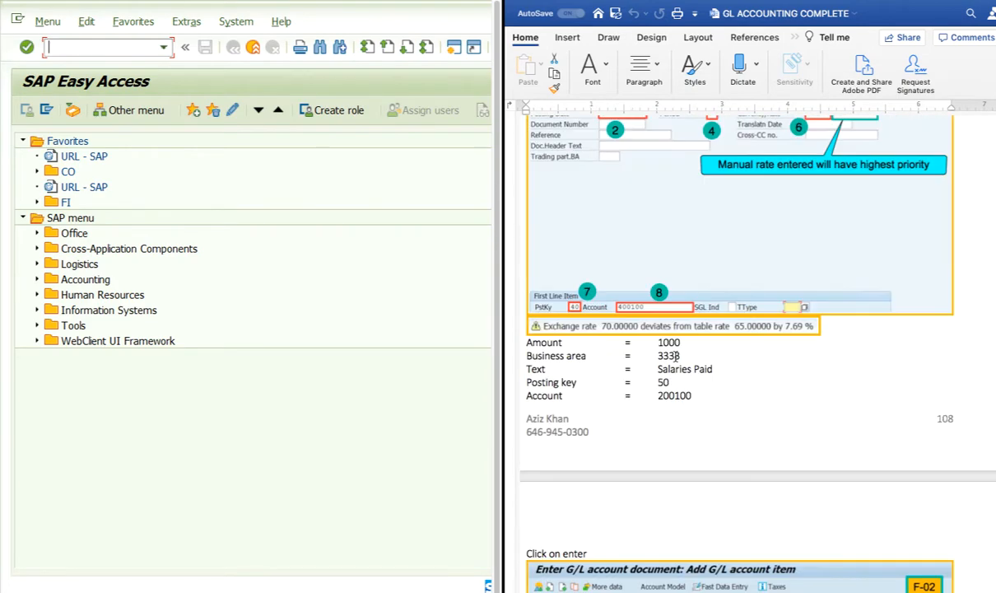
scroll(675, 358, down, 20)
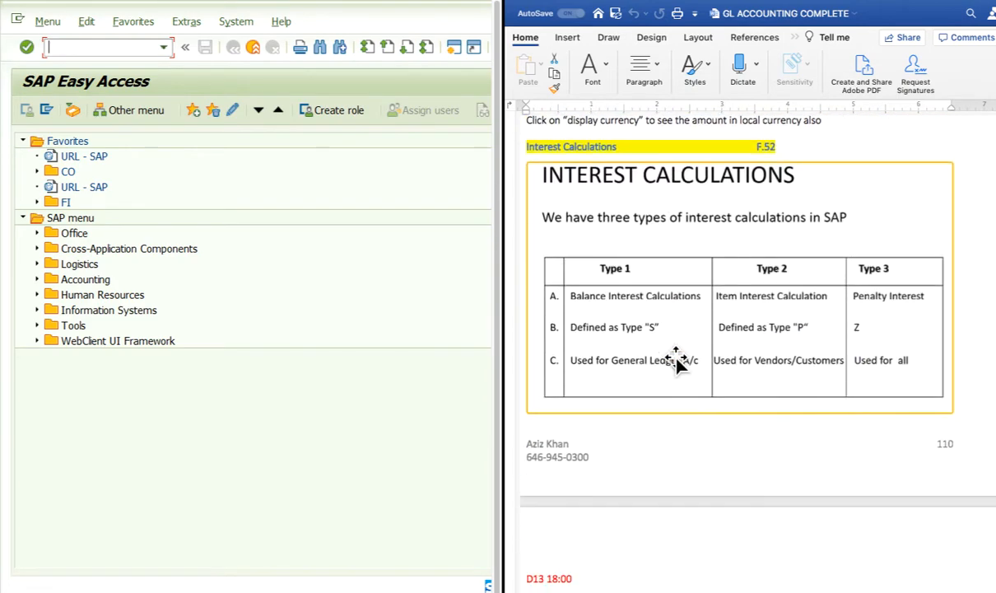
scroll(675, 360, up, 2)
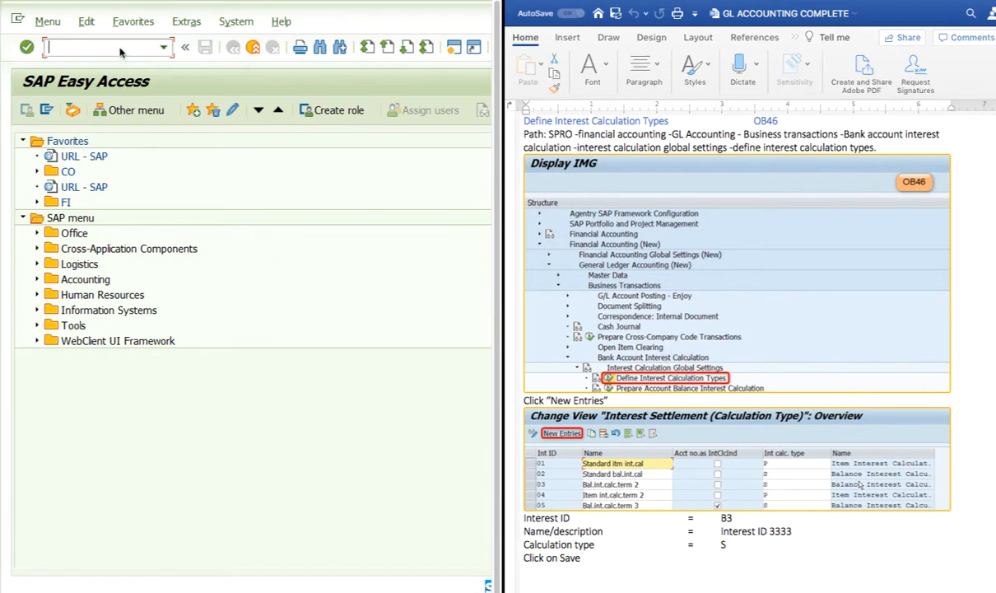
Run transaction SPRO in SAP and display the SAP Customizing Implementation Guide
text(spro)
key(Return)
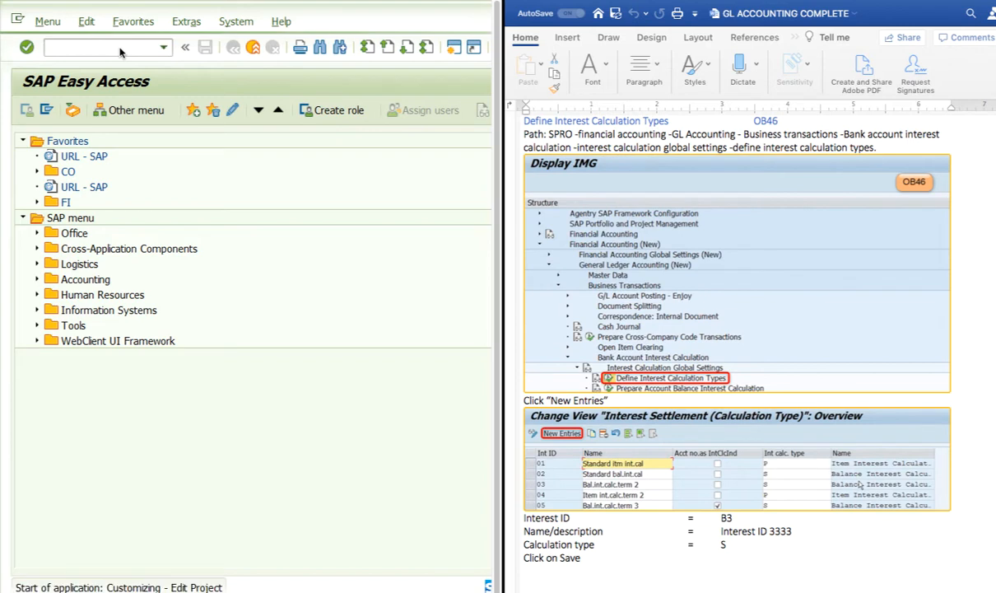
click(71, 112)
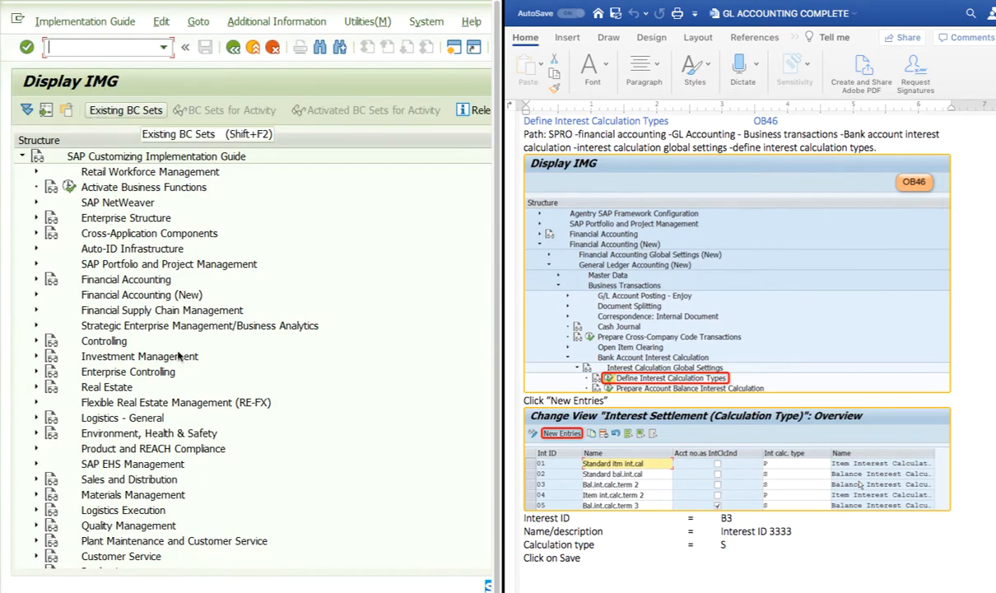
Expand Financial Accounting (New), General Ledger Accounting (New), Business Transactions, Bank Account Interest Calculation and Interest Calculation Global Settings in the implementation guide
click(35, 293)
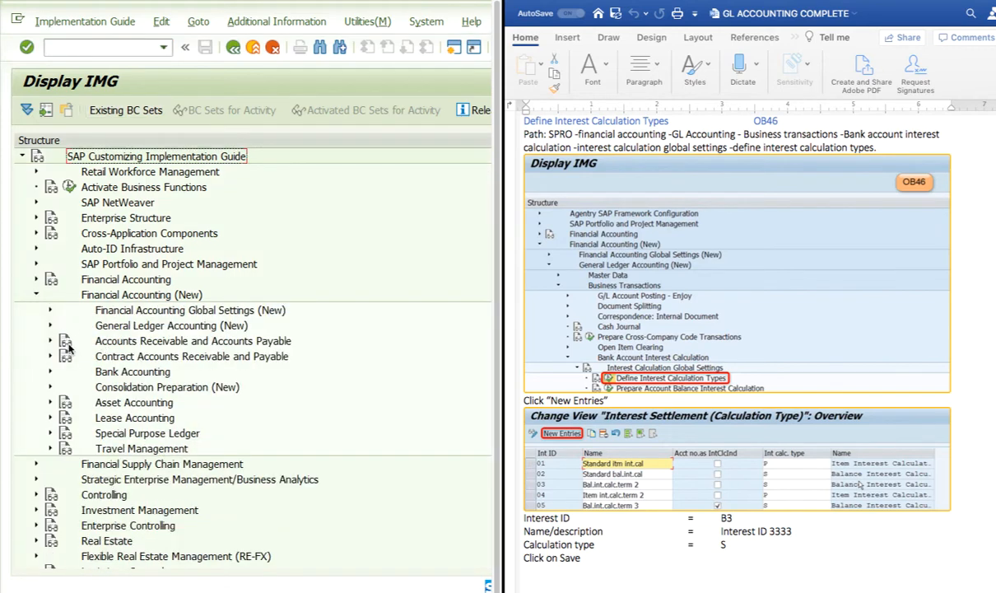
click(50, 326)
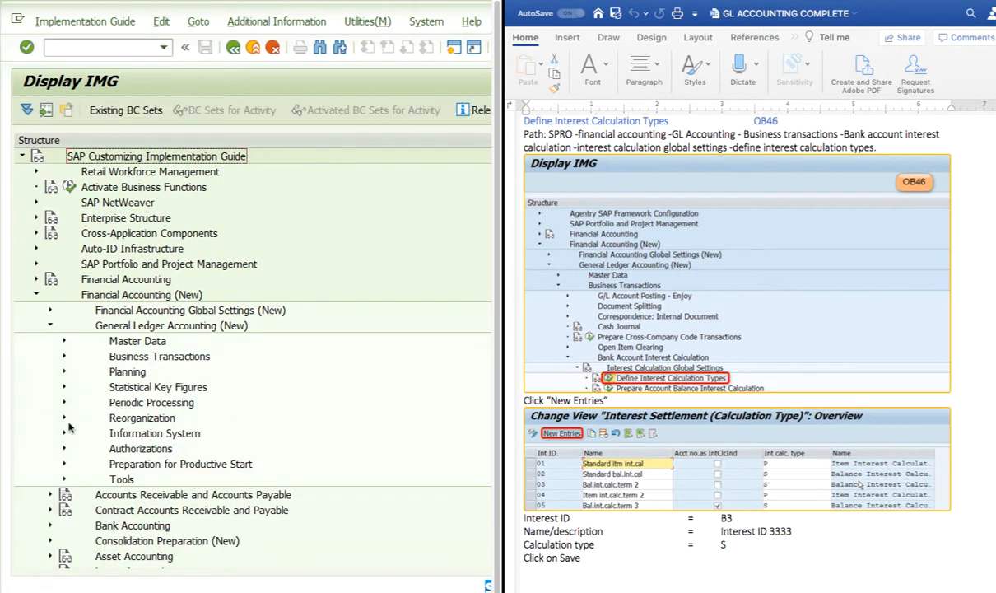
click(64, 357)
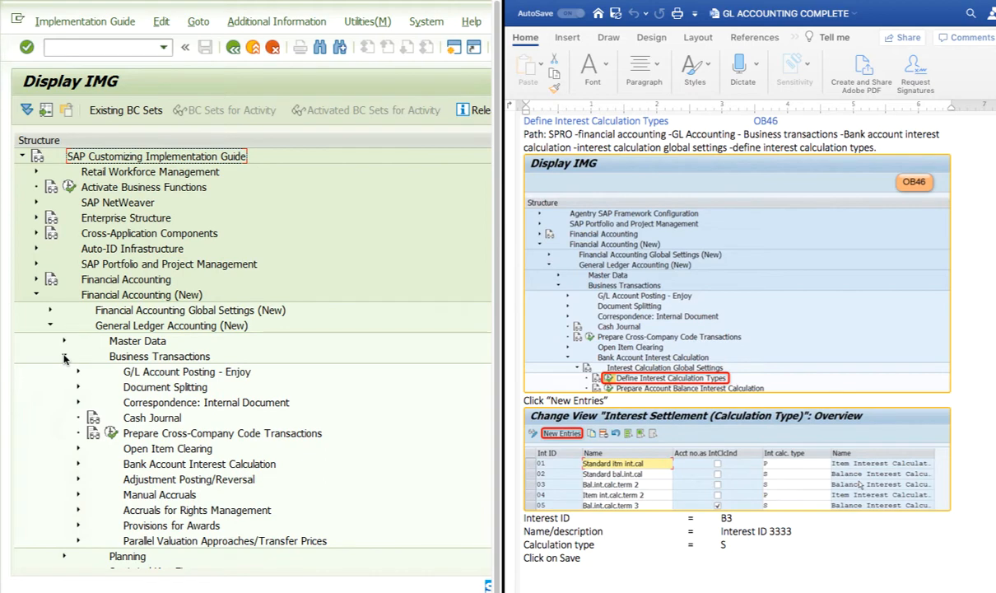
click(165, 464)
click(79, 468)
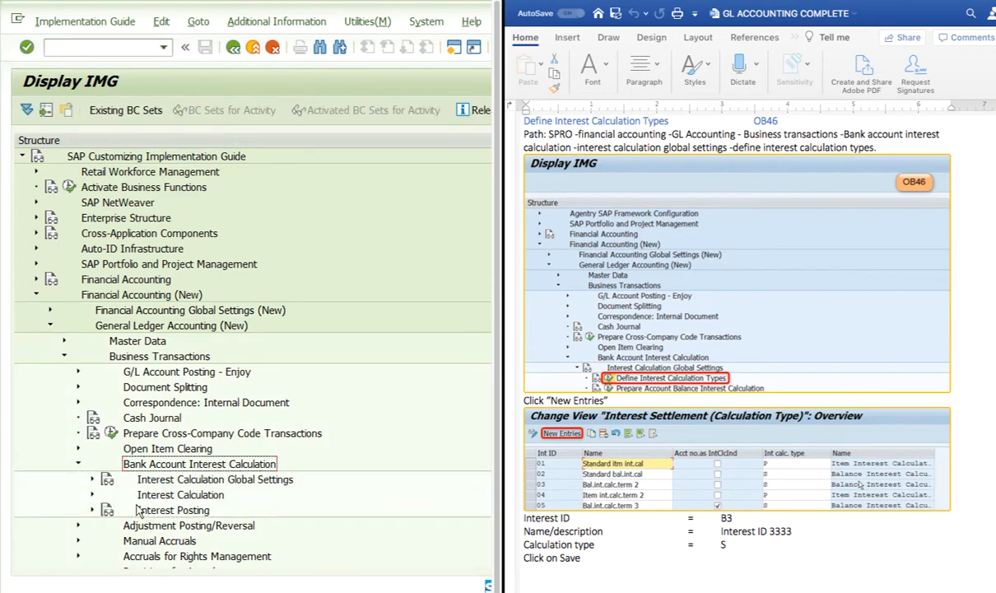
click(93, 481)
scroll(115, 478, down, 2)
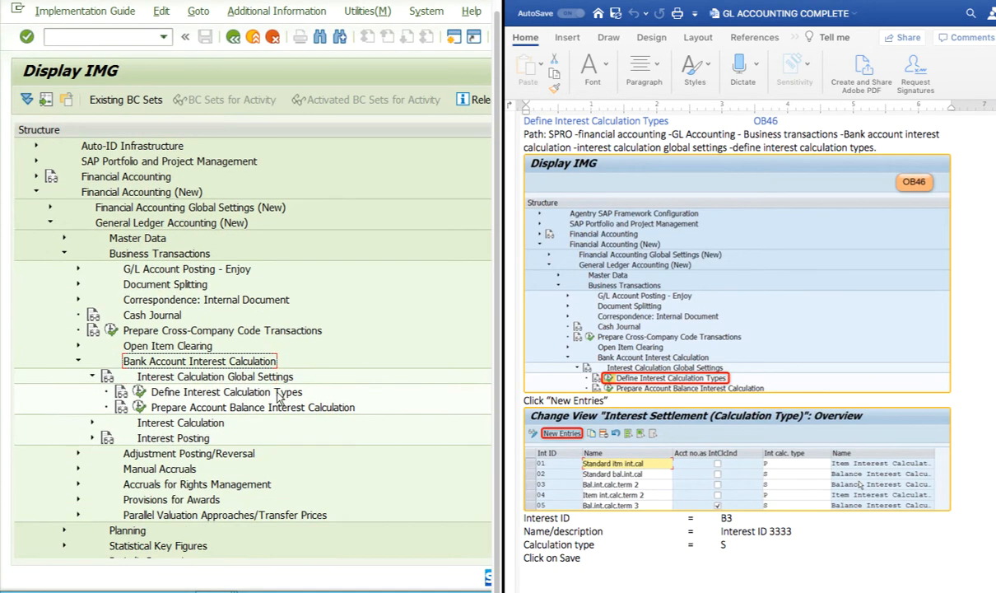
Open the Define Interest Calculation Types activity and look through its existing interest IDs
click(191, 395)
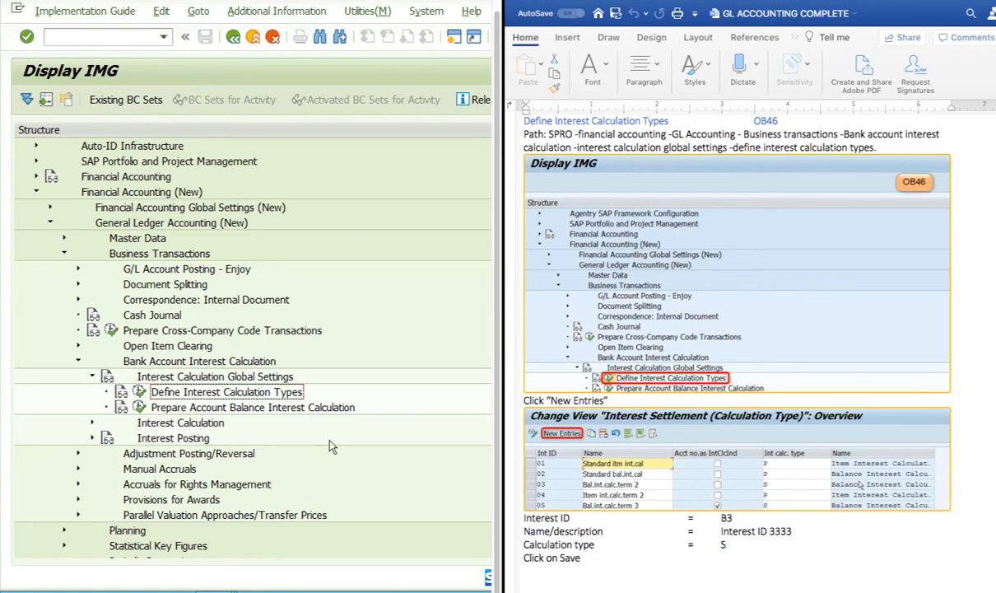
scroll(596, 203, up, 2)
scroll(797, 320, down, 2)
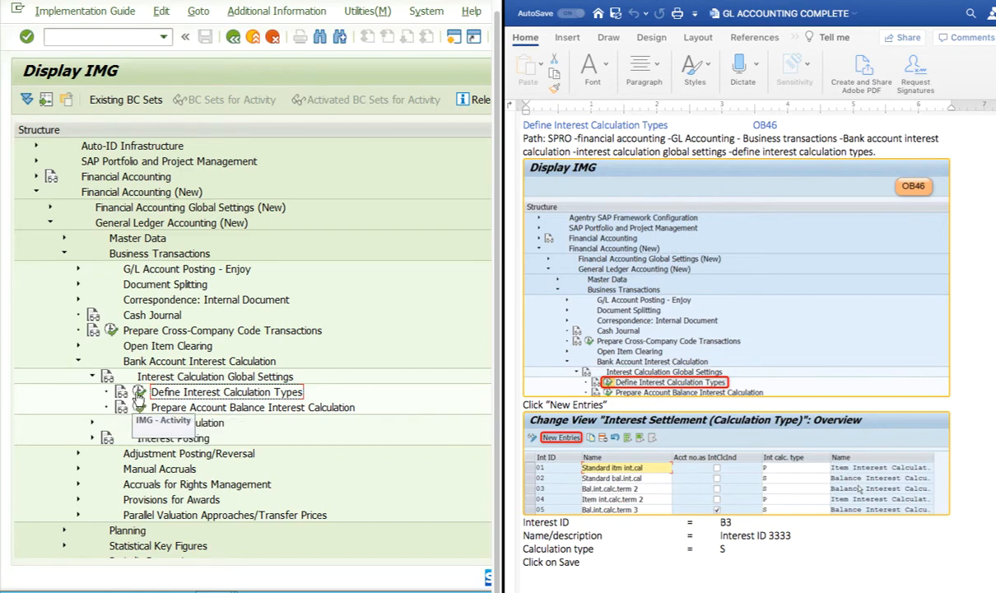
click(138, 394)
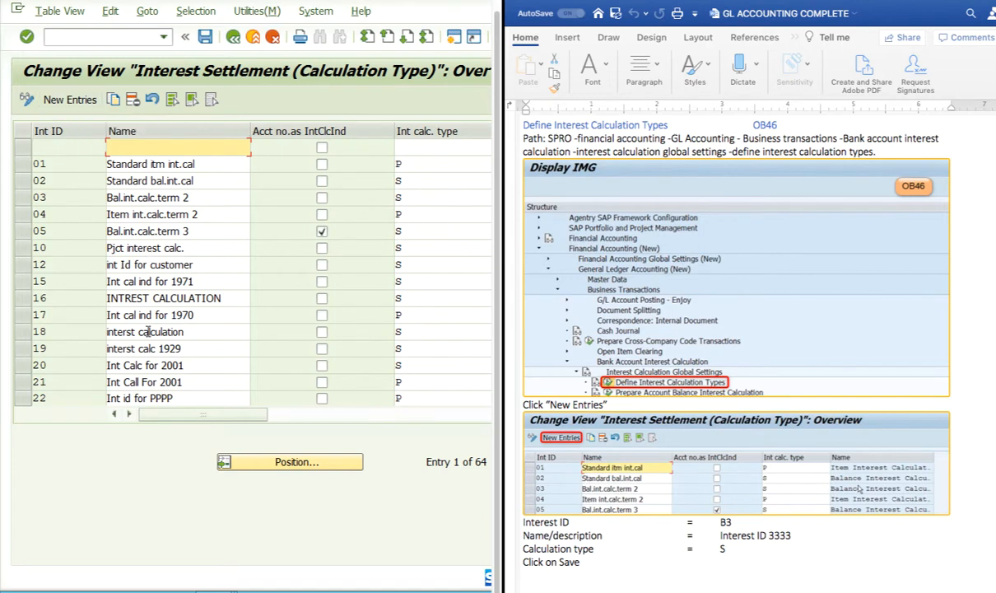
scroll(96, 188, down, 1)
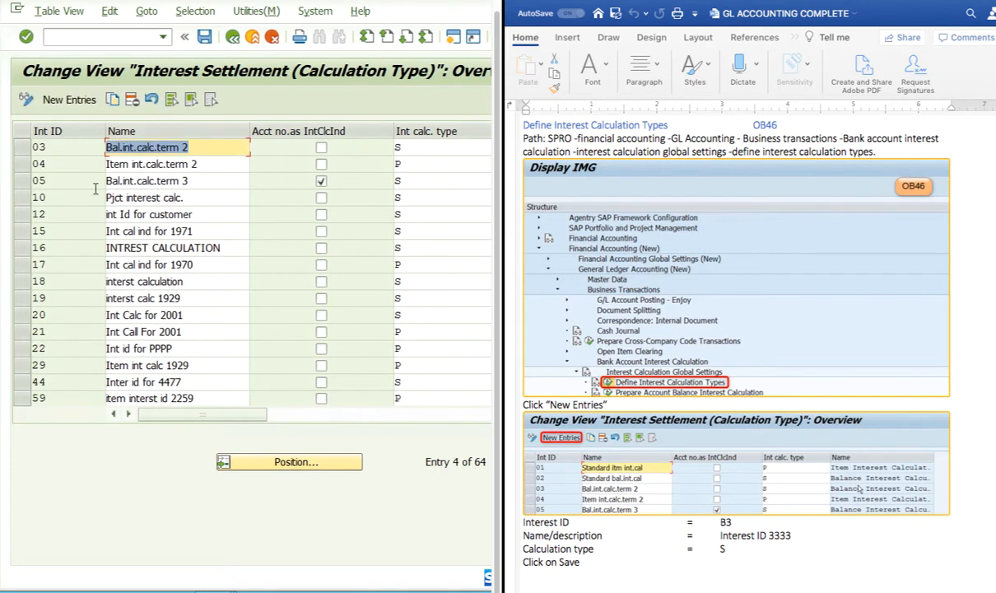
Create a new interest settlement entry with Int ID B2 and the name Interest ID 2222
click(69, 99)
scroll(639, 371, down, 5)
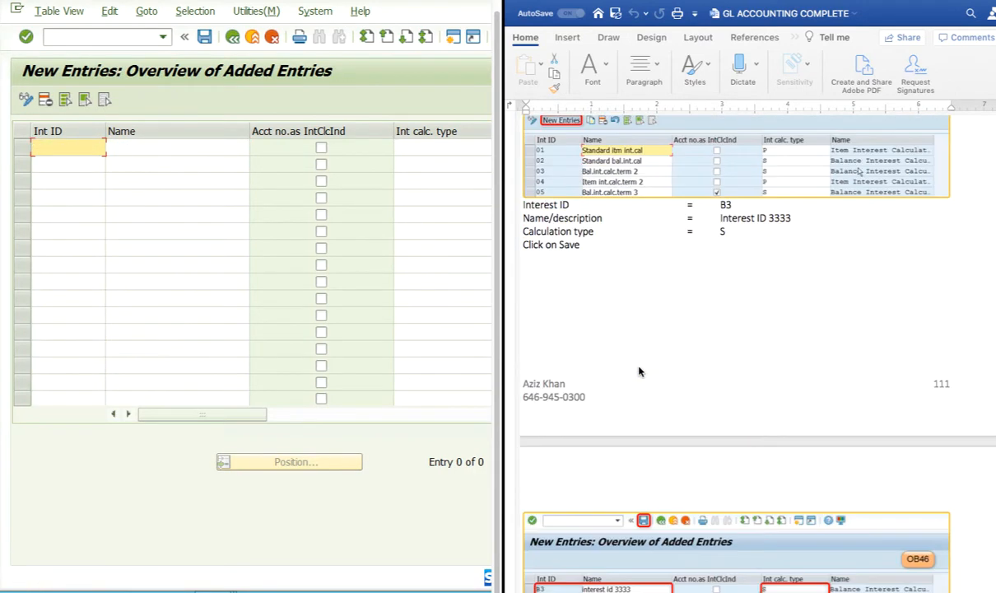
scroll(638, 372, down, 2)
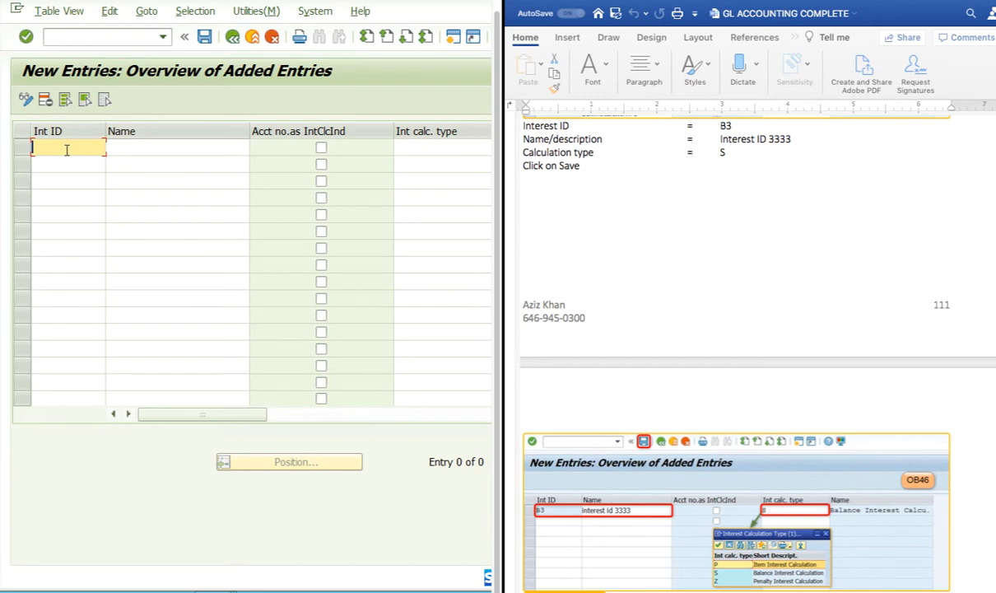
text(B2)
click(155, 149)
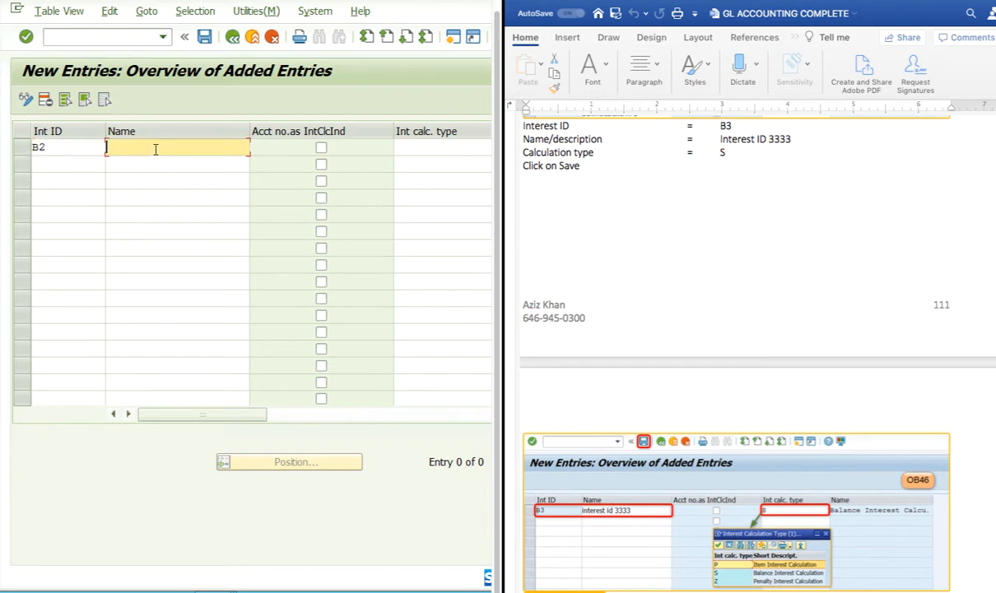
text(Interest ID 2222)
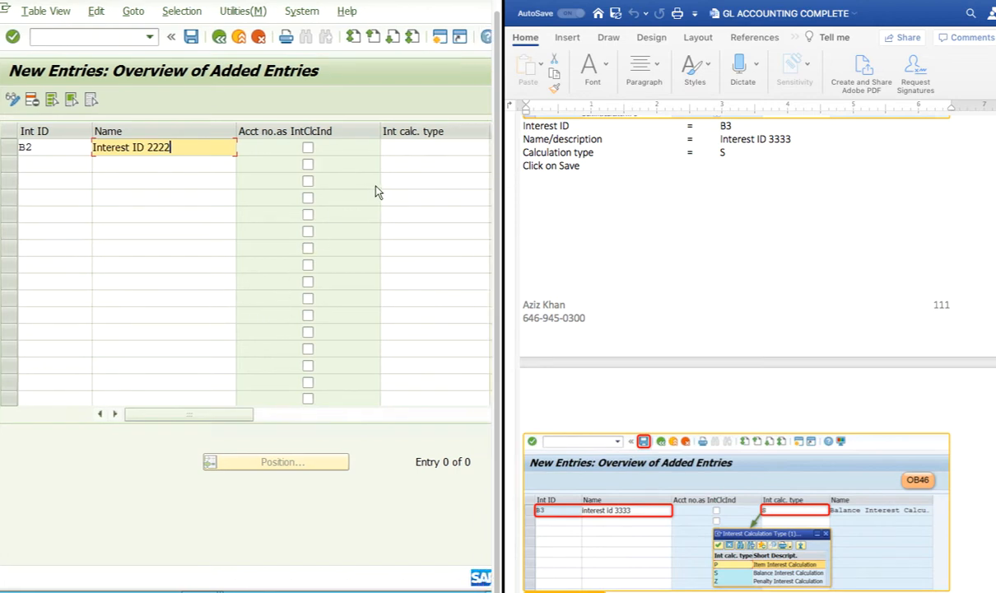
Assign calculation type S (Balance Interest Calculation) to entry B2 and save it in the proposed customizing request
scroll(378, 184, right, 2)
click(367, 145)
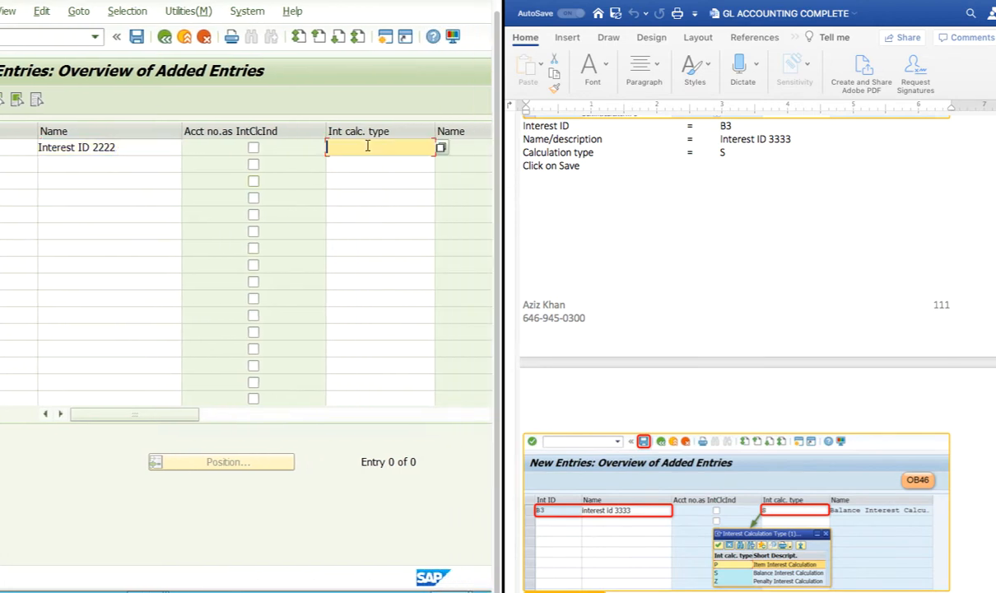
click(442, 148)
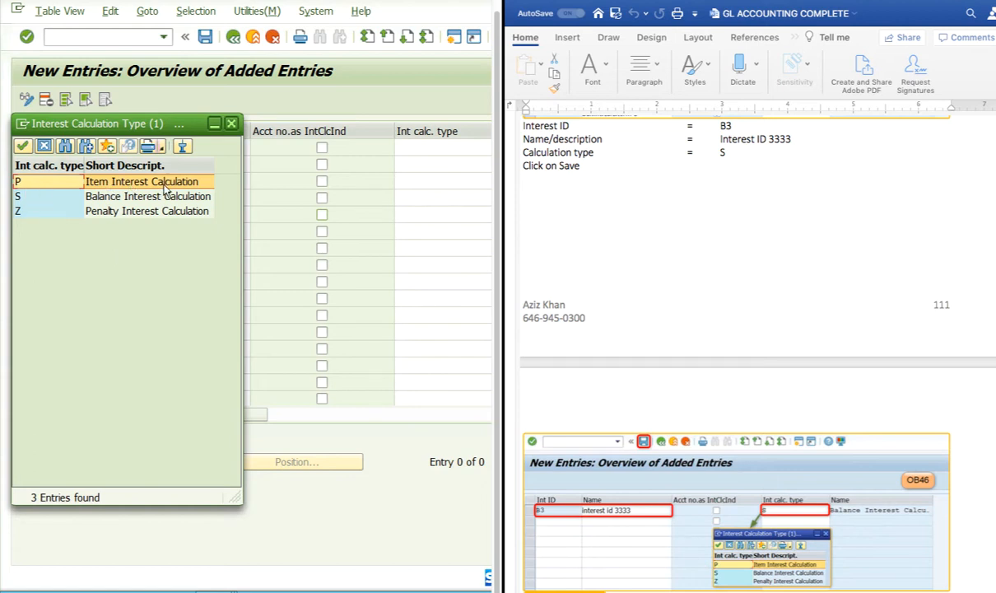
click(122, 198)
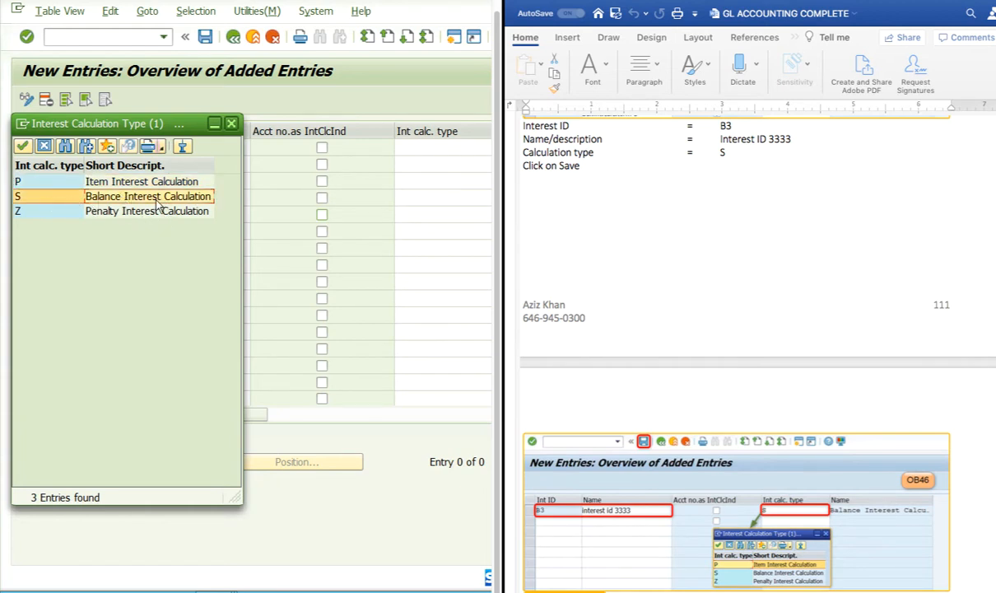
double_click(155, 199)
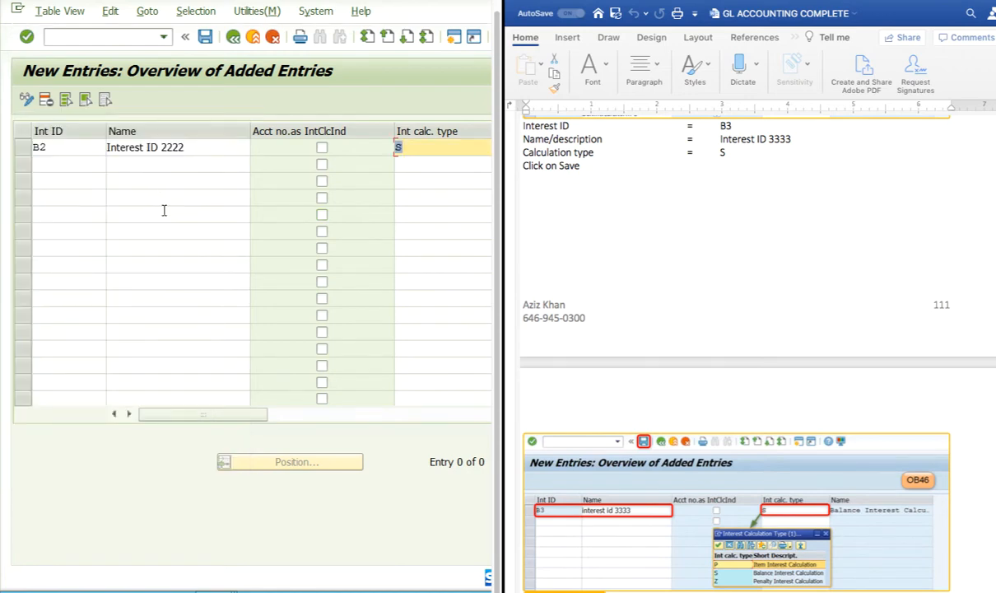
click(205, 38)
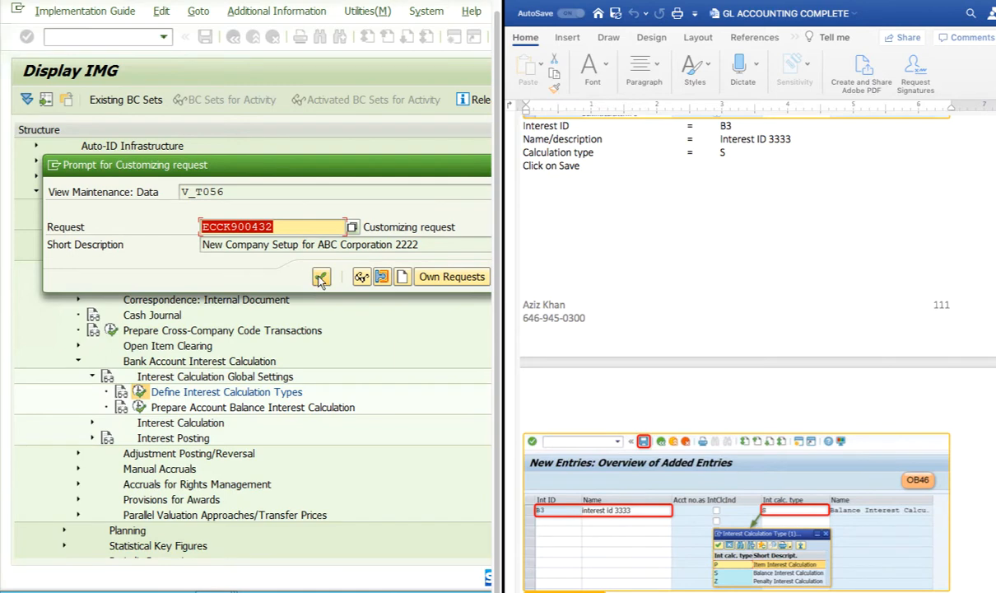
key(Return)
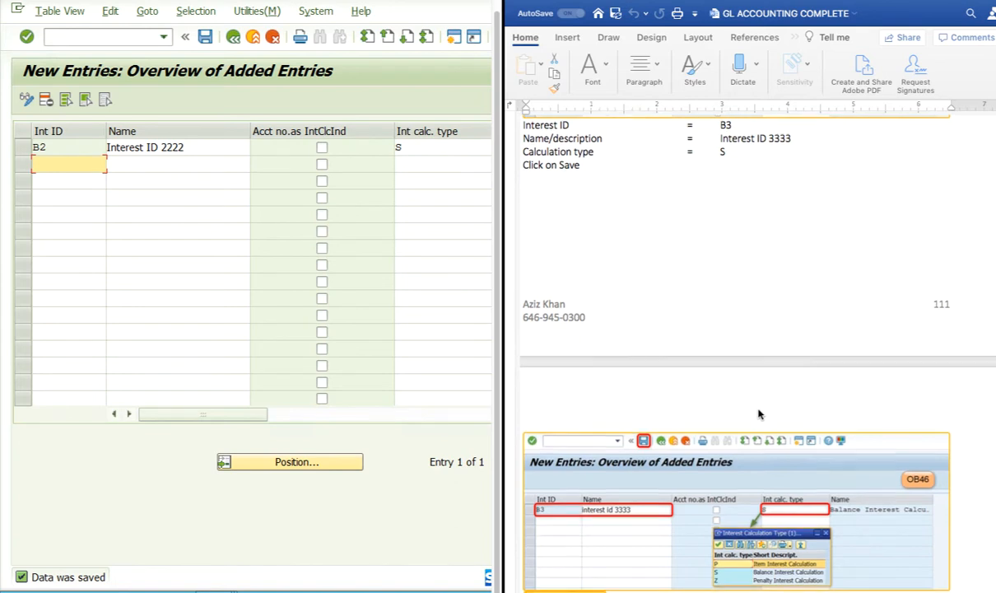
Review the document's Prepare Account Balance Interest Calculation (OBAA) path
scroll(760, 416, down, 10)
scroll(760, 414, down, 1)
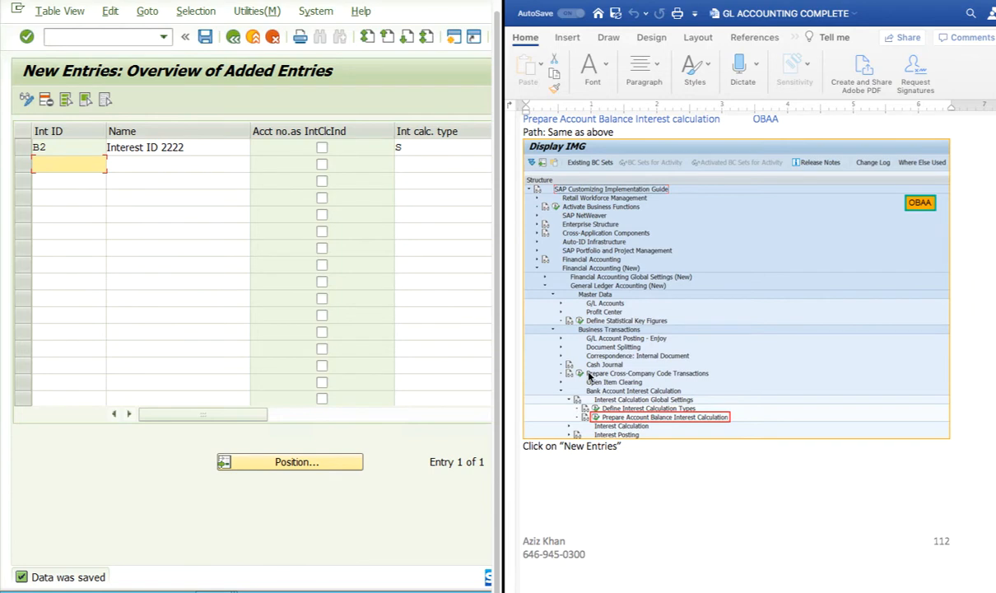
scroll(589, 377, up, 1)
scroll(589, 377, down, 1)
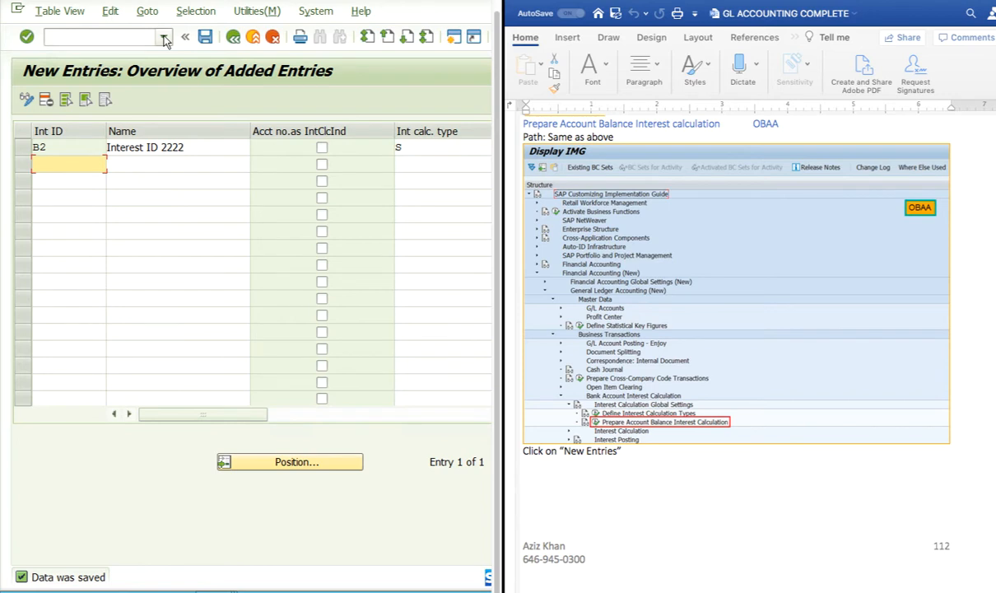
Return to the implementation guide and open the Prepare Account Balance Interest Calculation activity, checking the document's OBAA instructions
click(233, 37)
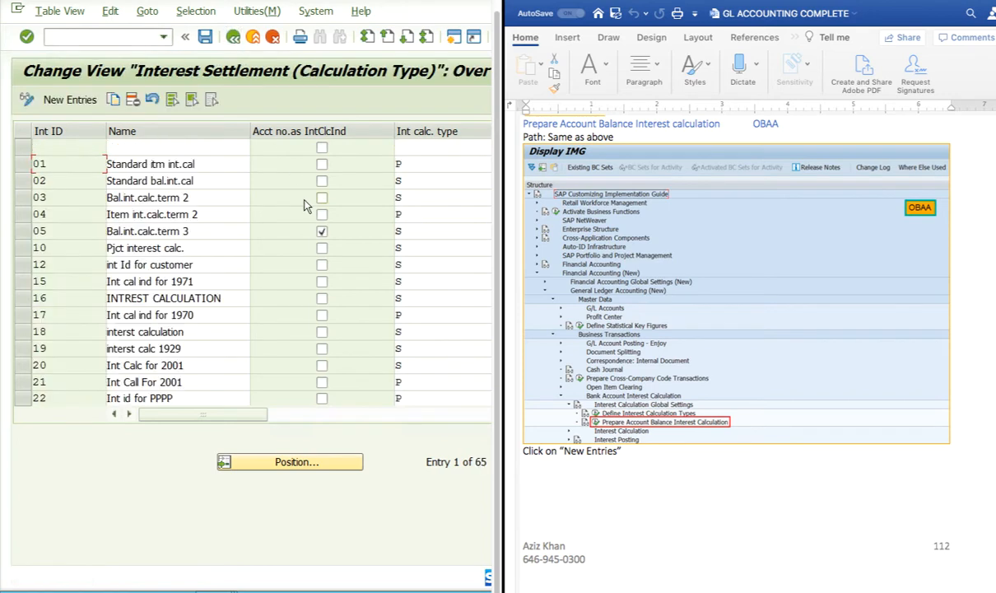
click(234, 38)
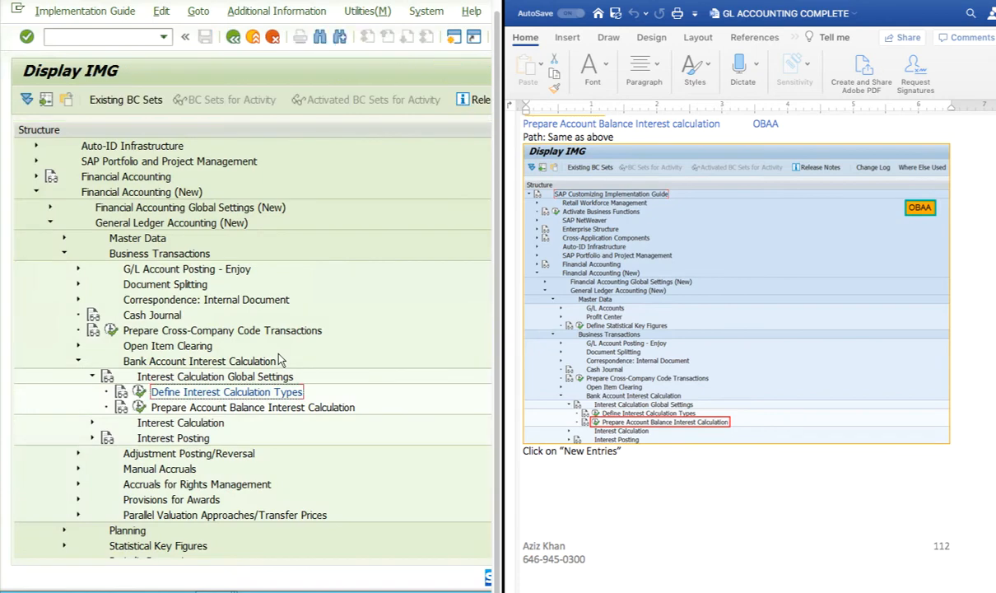
click(276, 407)
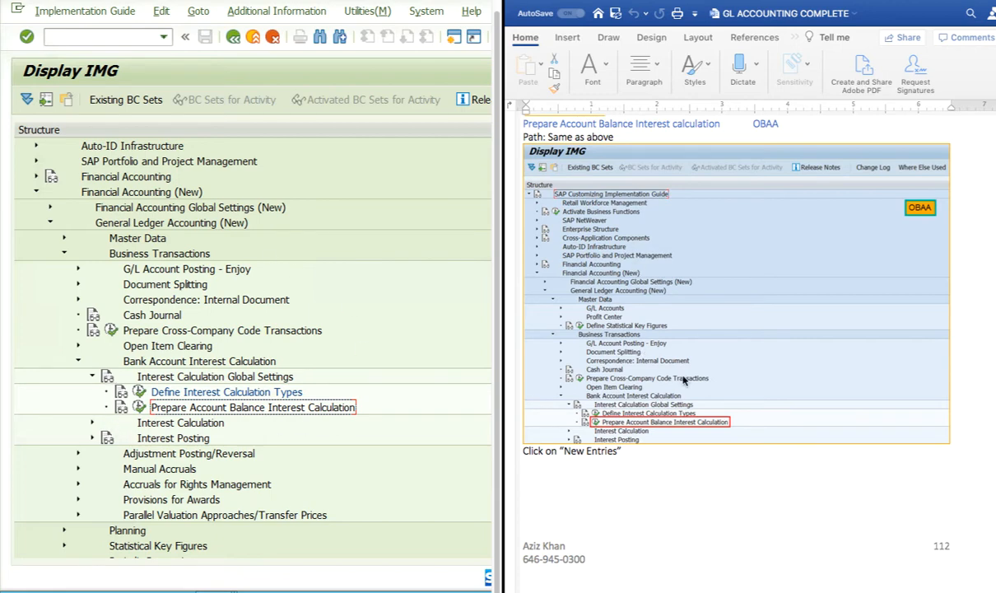
scroll(690, 375, down, 3)
scroll(690, 374, down, 2)
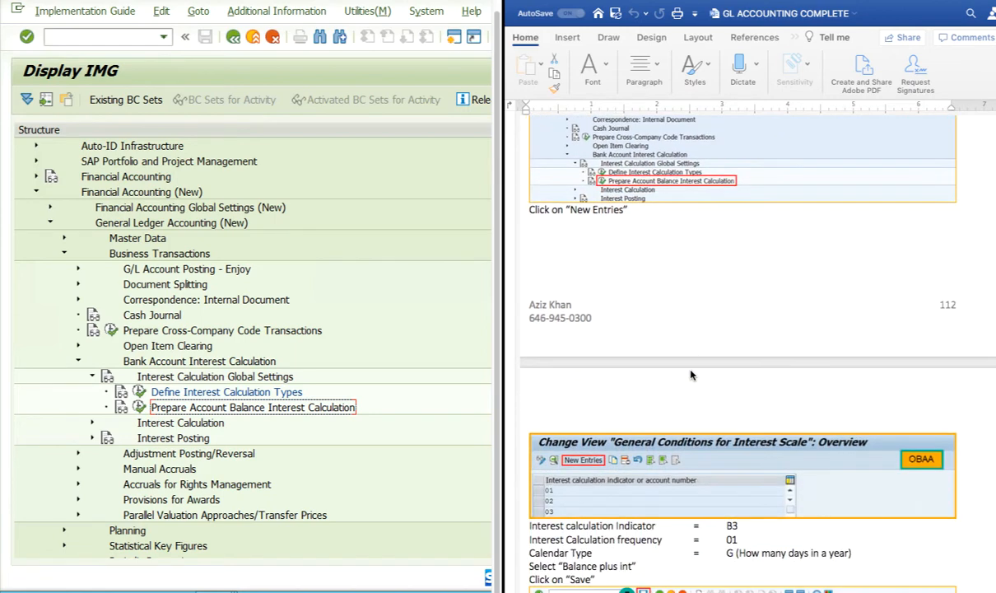
scroll(691, 375, up, 2)
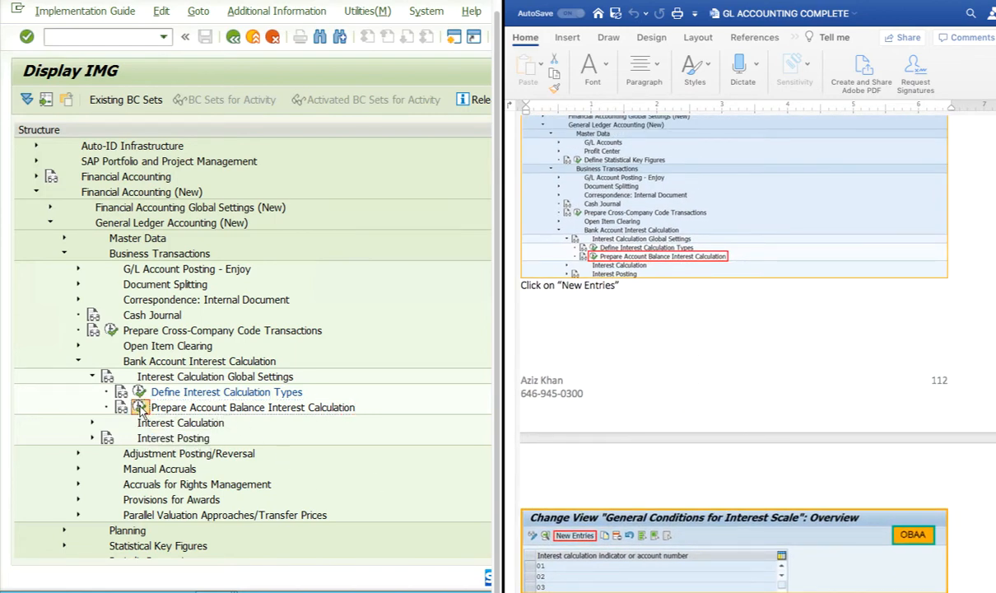
scroll(766, 407, up, 1)
scroll(766, 407, up, 5)
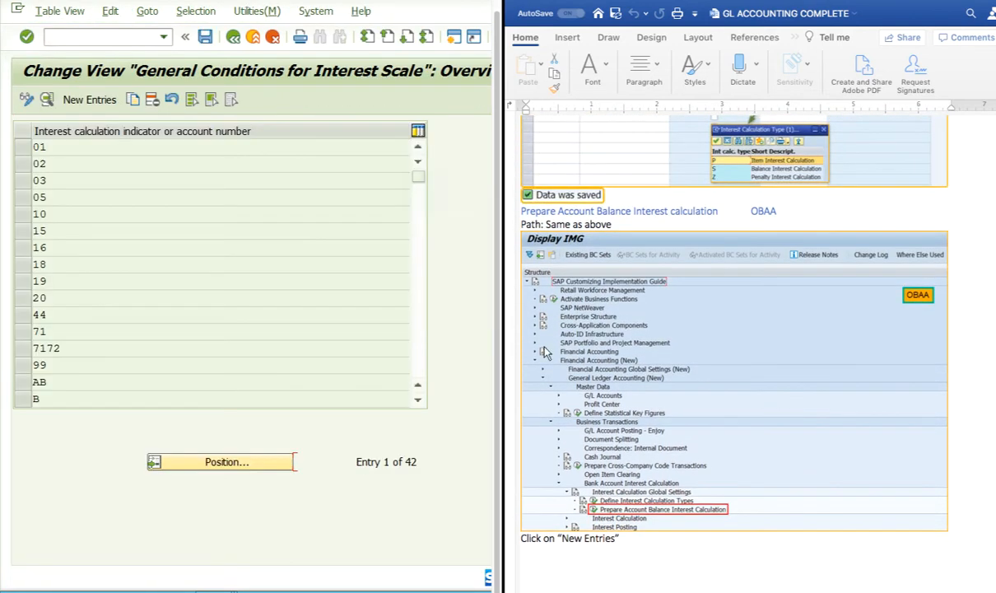
scroll(645, 358, up, 1)
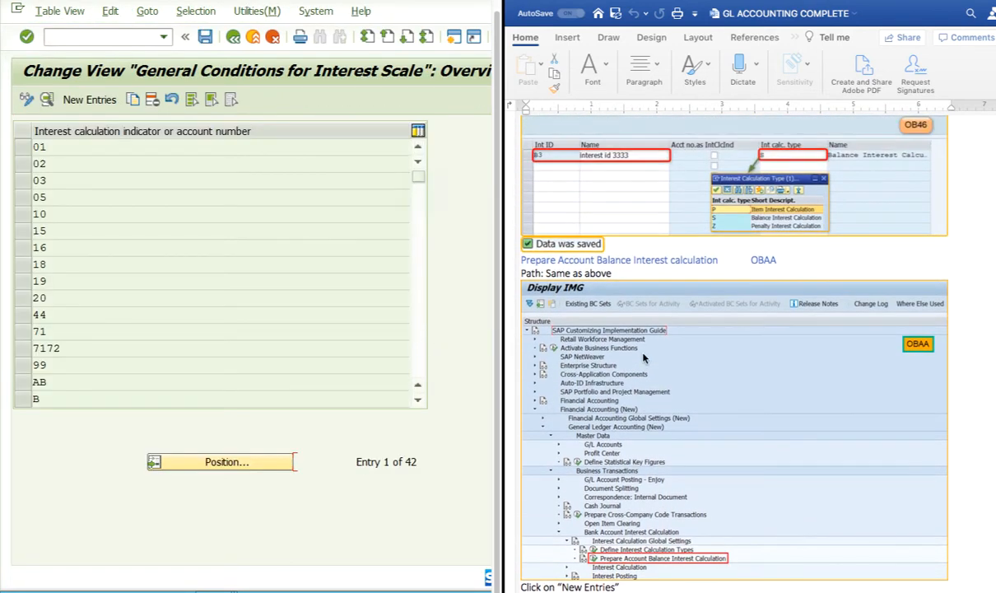
Create a new General Conditions for Interest Scale entry with interest calculation indicator B2, following the document's OBAA instructions
scroll(645, 358, down, 15)
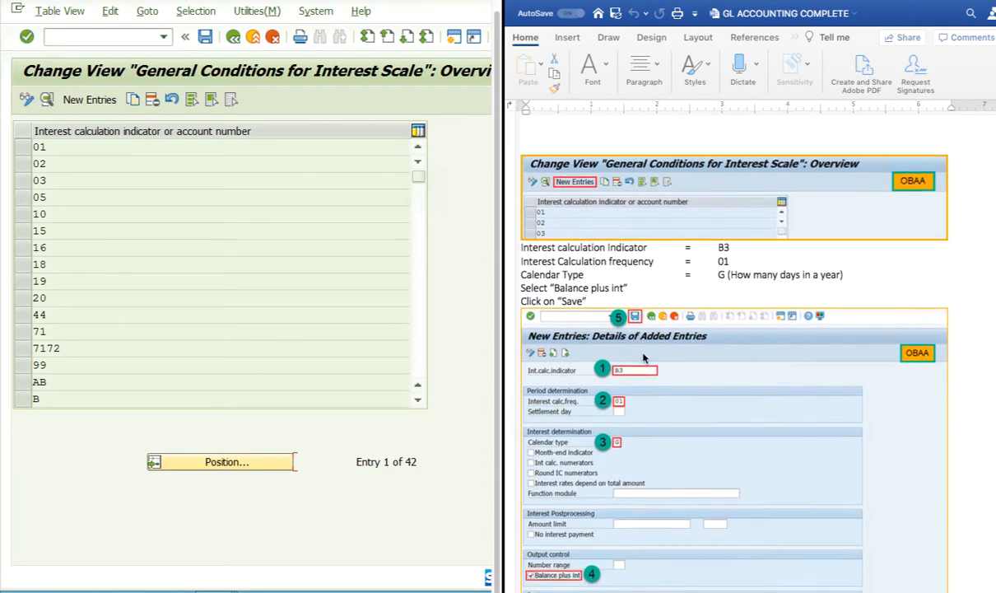
scroll(644, 358, down, 1)
scroll(645, 359, up, 1)
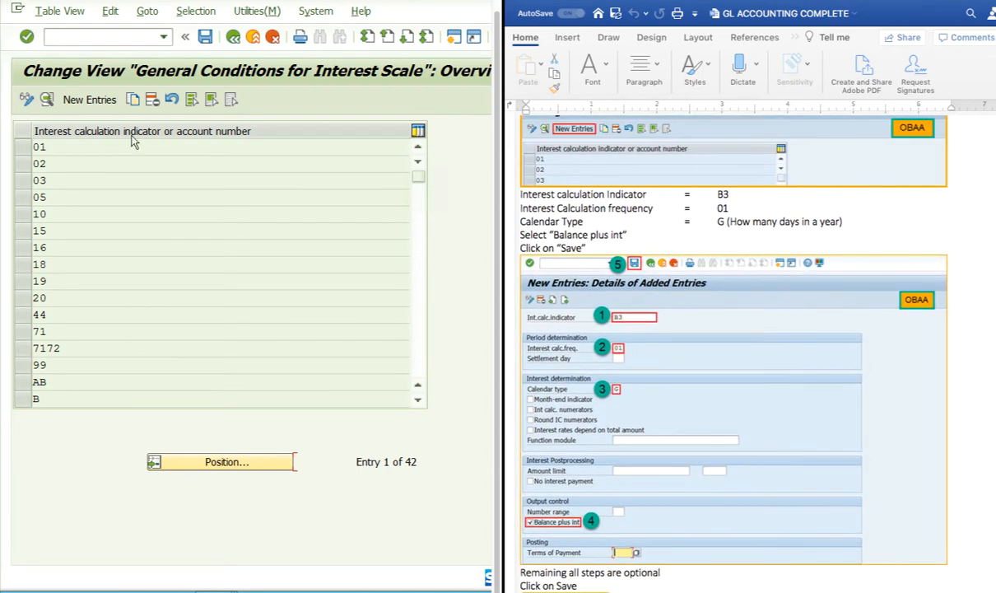
click(93, 104)
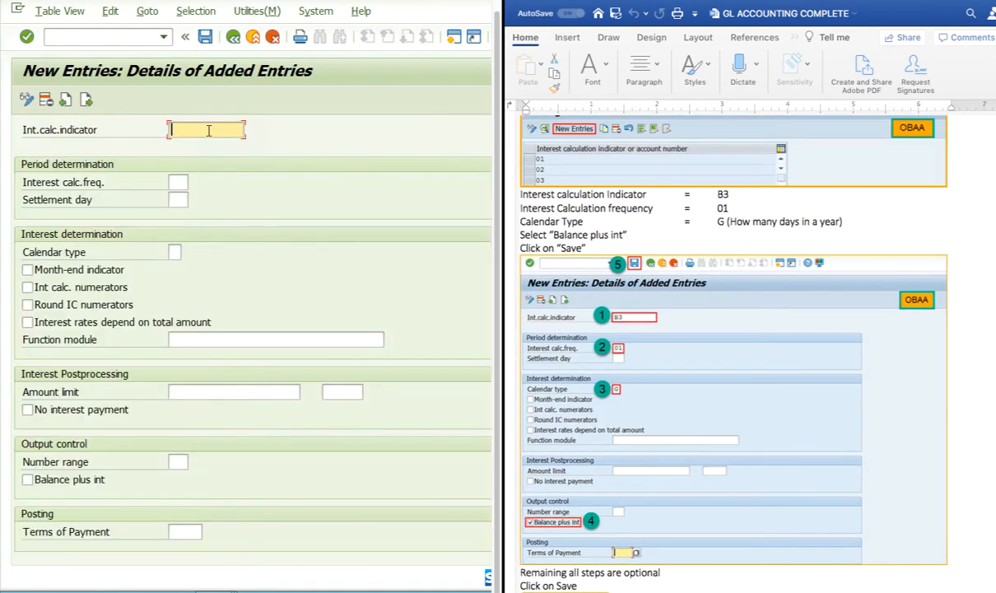
text(B2)
click(176, 182)
click(170, 129)
Set the interest calculation frequency of entry B2 to 01 (1 month) from its list of possible values
click(176, 183)
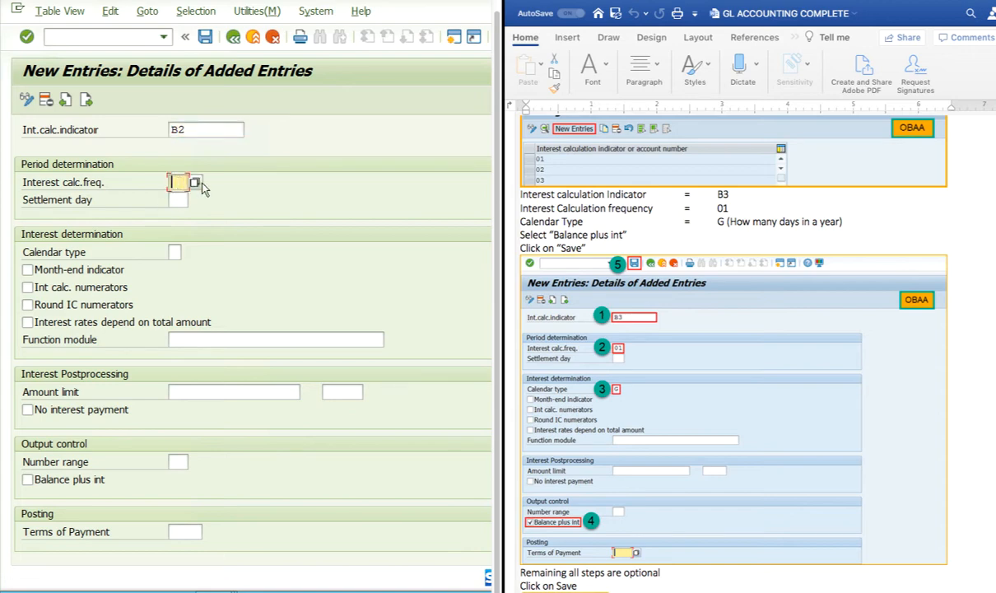
click(195, 183)
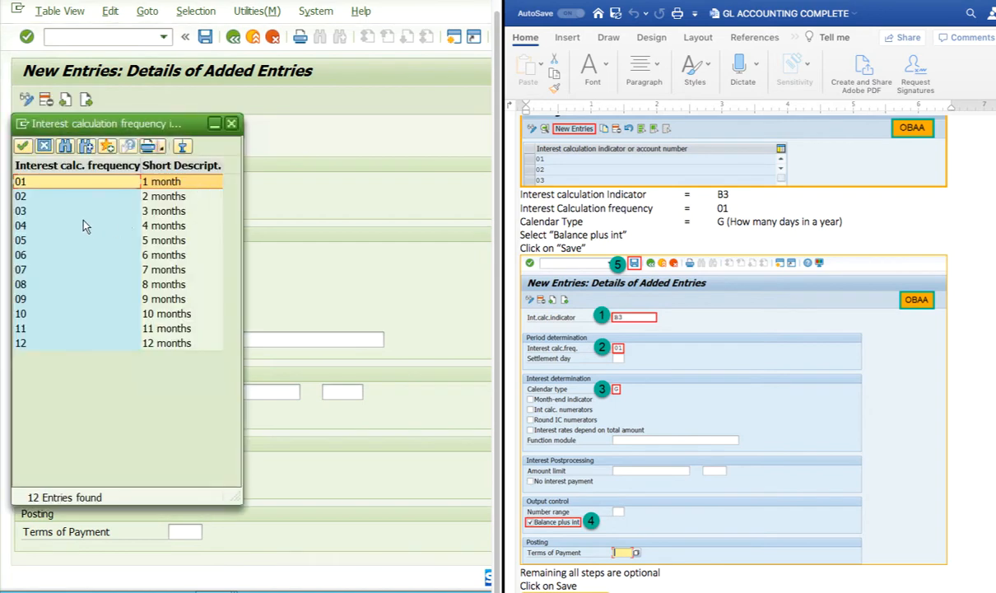
click(178, 187)
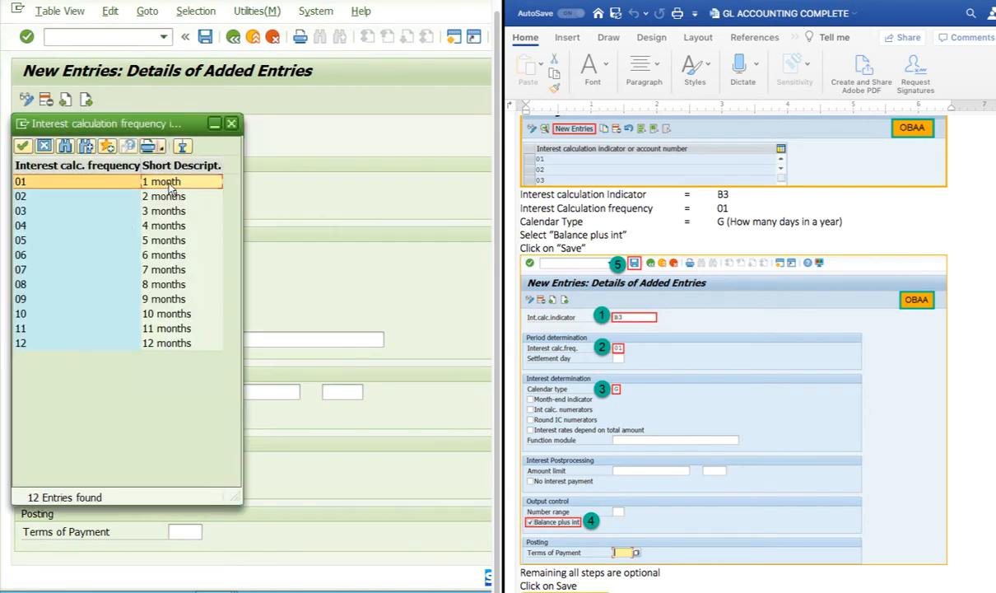
click(68, 188)
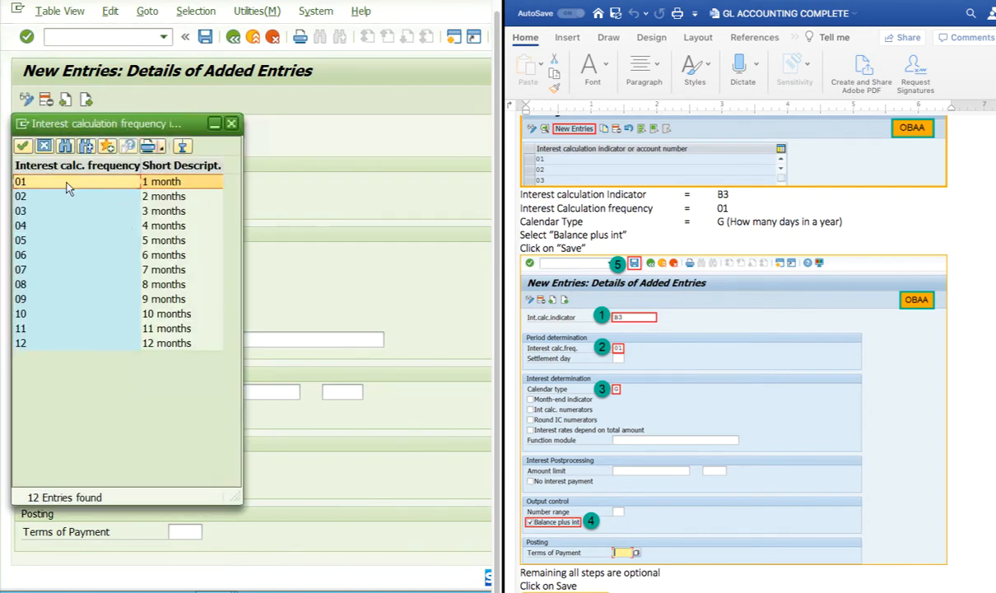
double_click(68, 188)
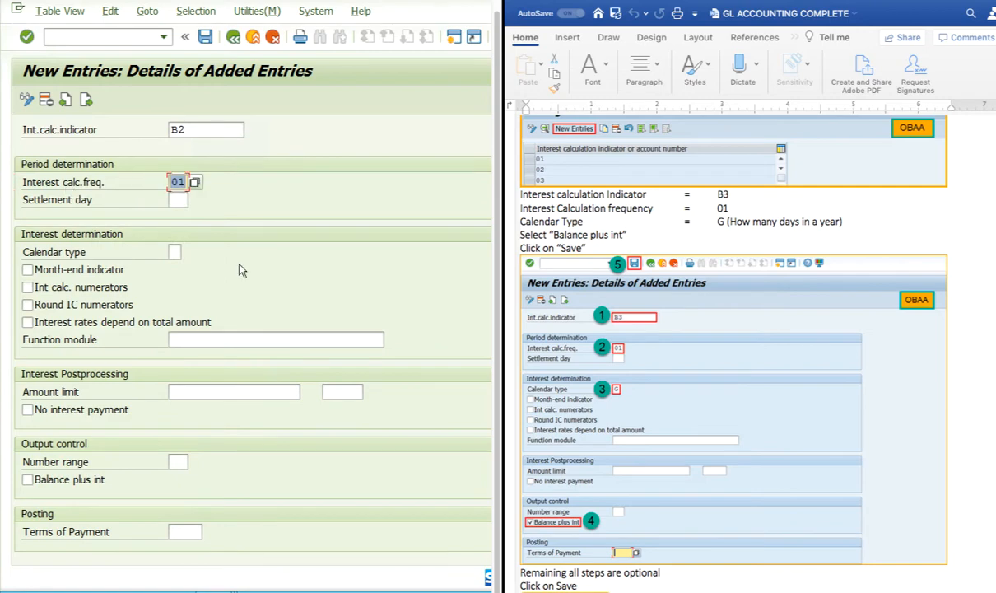
click(179, 200)
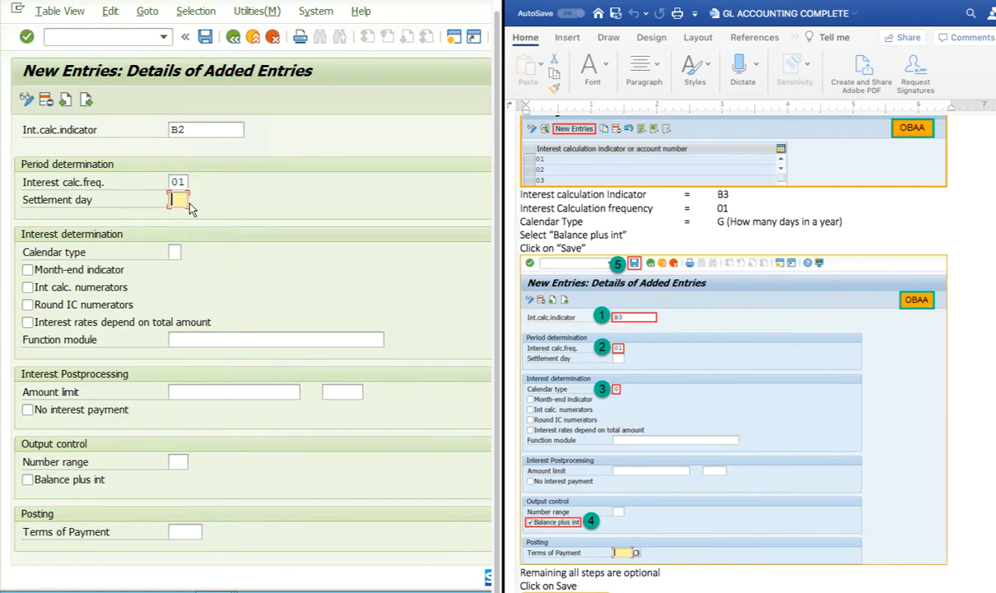
Set the calendar type to G (28,..,31/365) and enable Balance plus int for entry B2
click(176, 252)
click(186, 252)
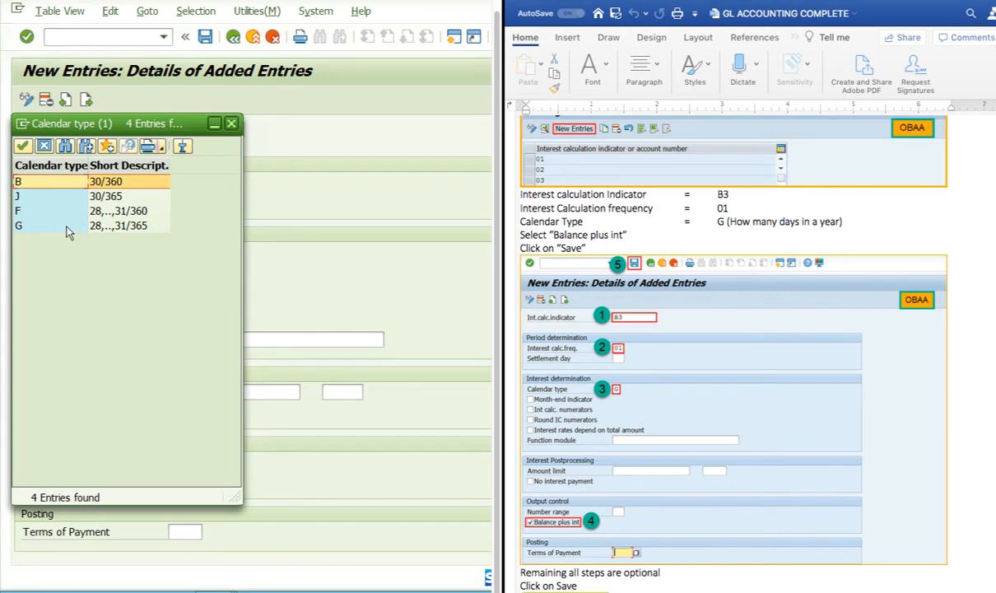
click(116, 224)
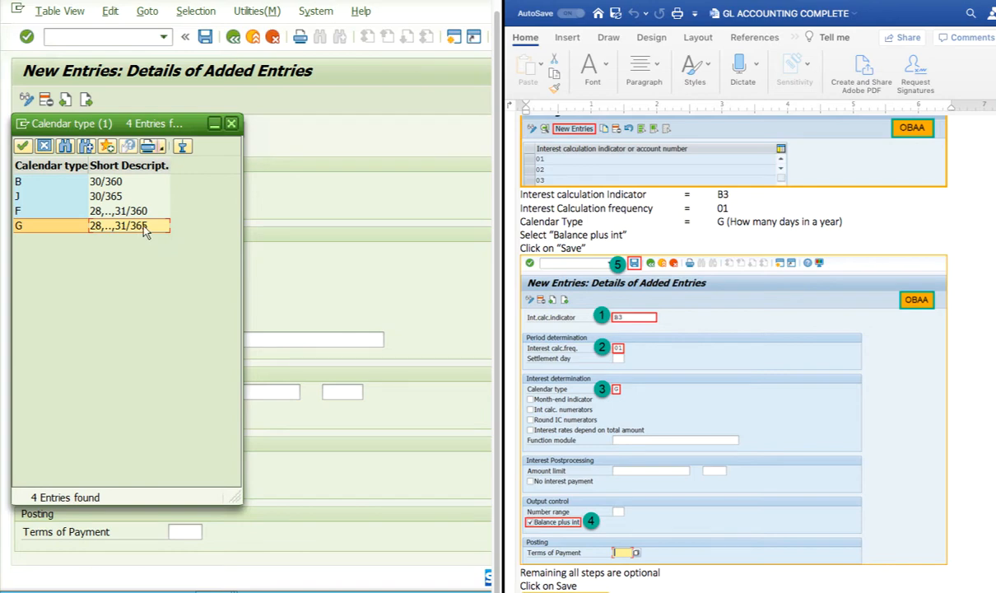
double_click(142, 228)
scroll(222, 239, right, 1)
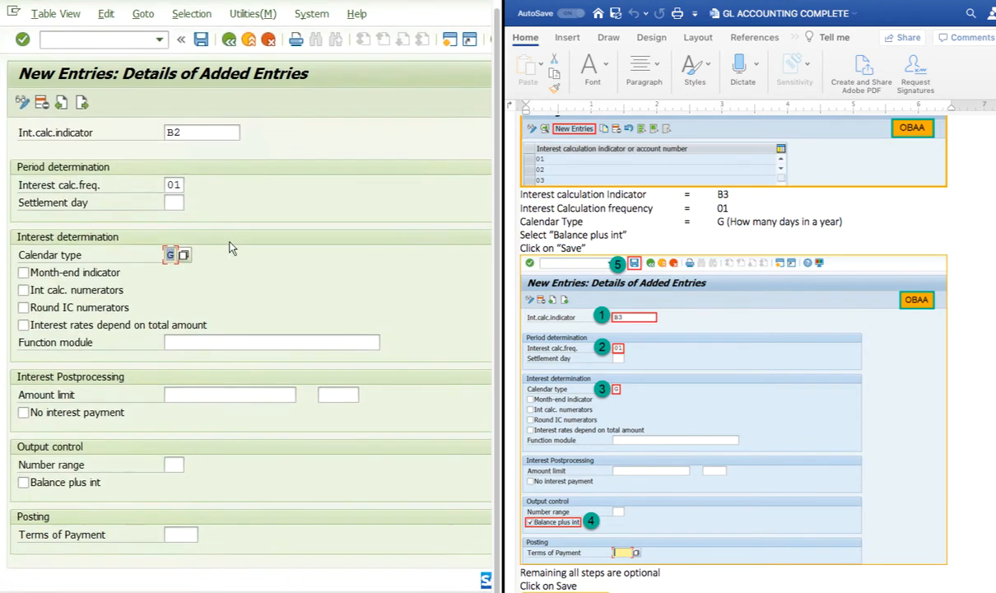
click(231, 240)
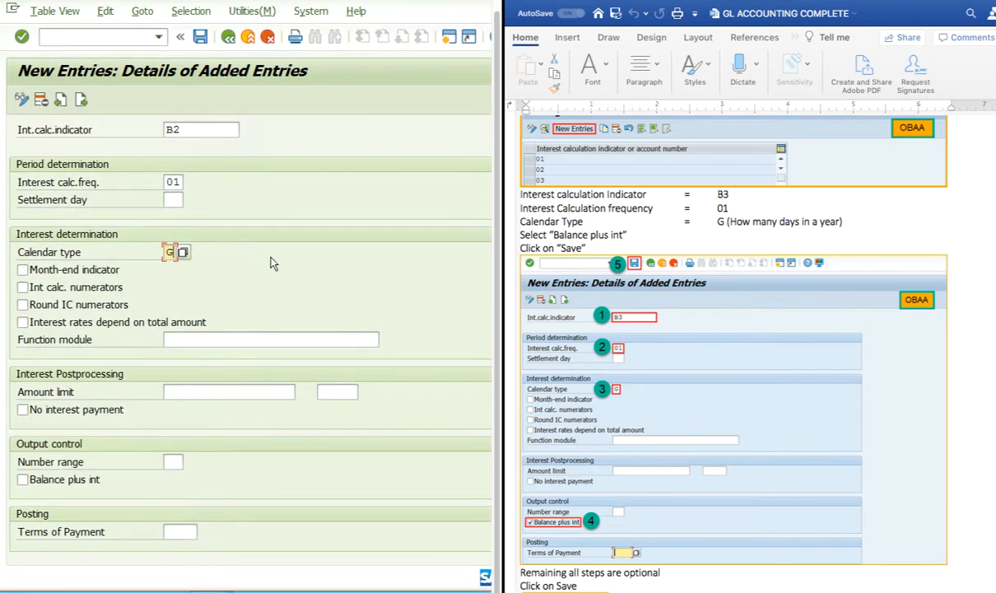
click(23, 481)
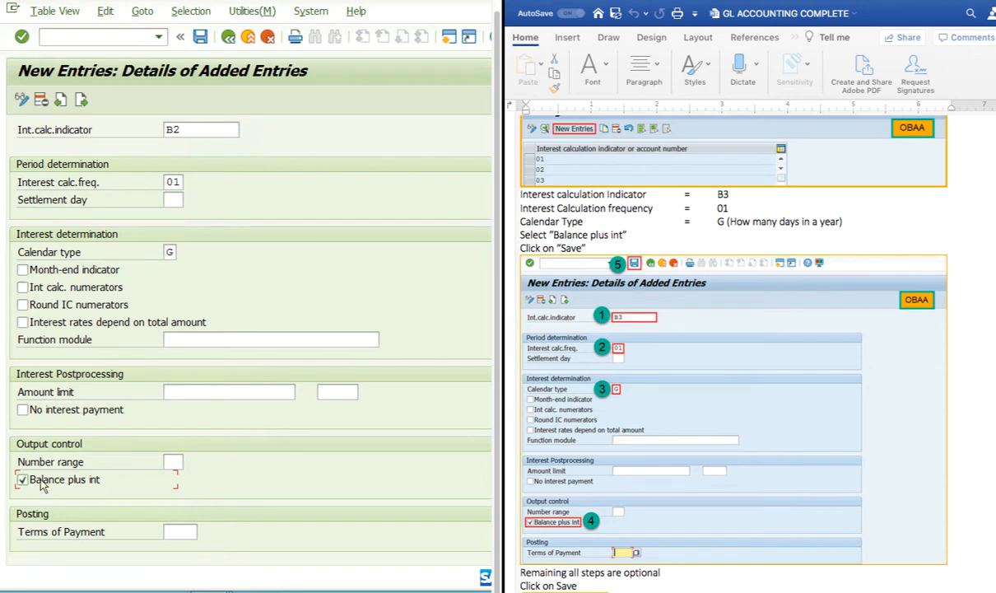
Highlight the document's line "Remaining all steps are optional" in green and save interest scale entry B2
scroll(655, 440, down, 5)
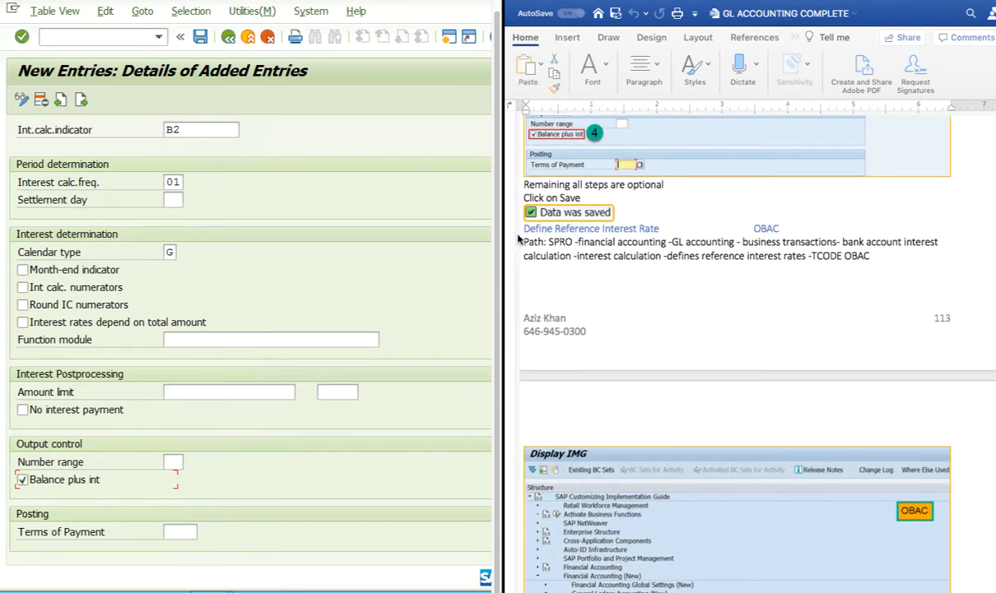
drag(664, 184, 525, 187)
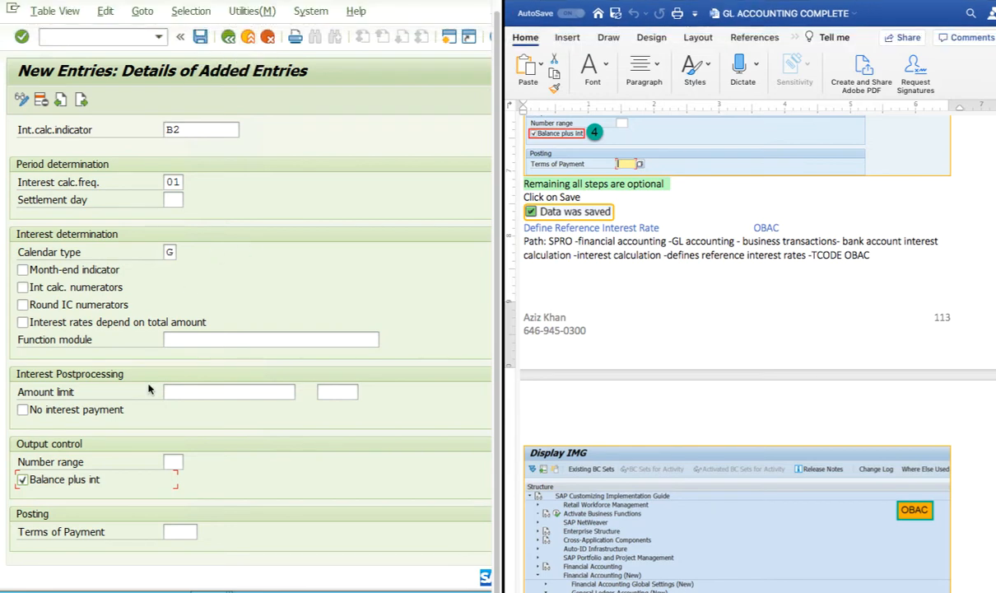
click(200, 36)
click(316, 277)
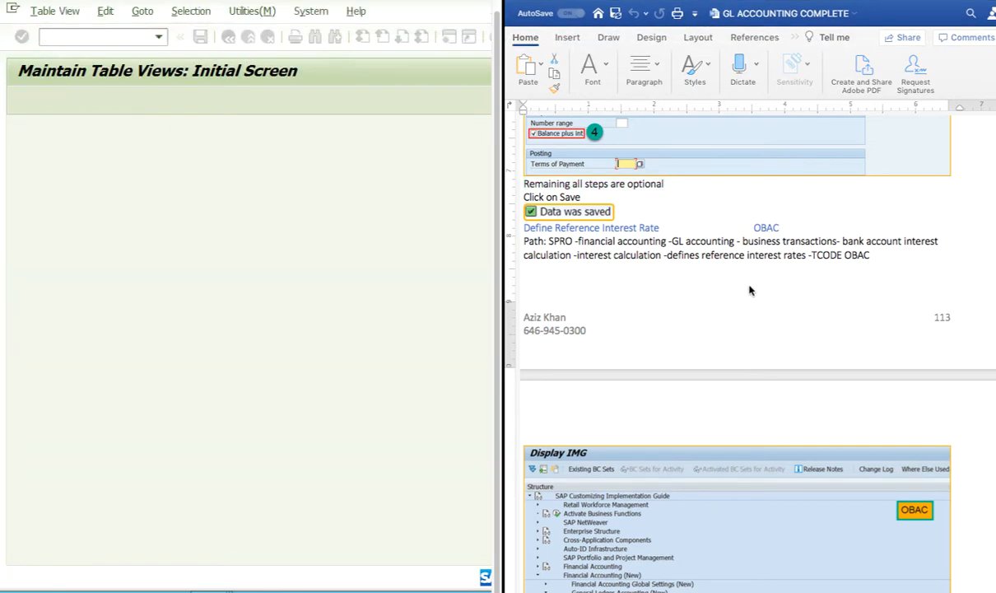
Reselect frequency 01 (1 month) as the interest calculation frequency of entry B2 and save the entry again
scroll(779, 324, down, 3)
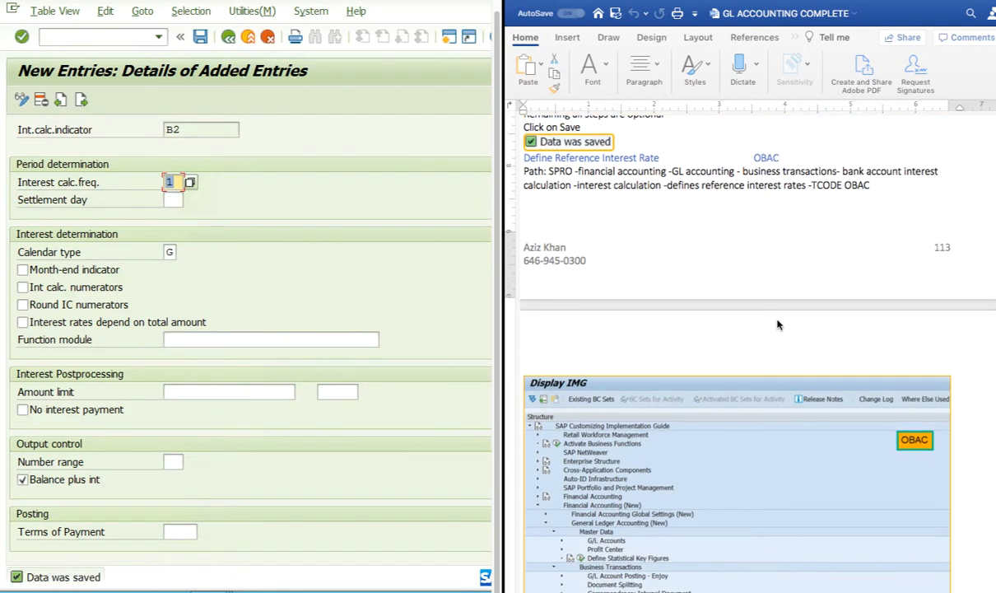
scroll(778, 324, down, 1)
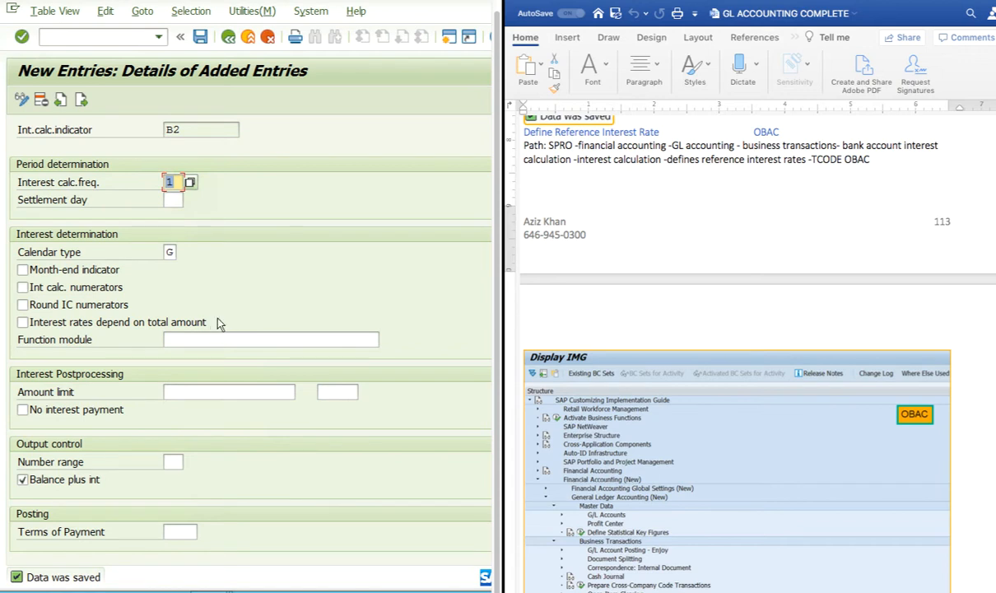
click(168, 251)
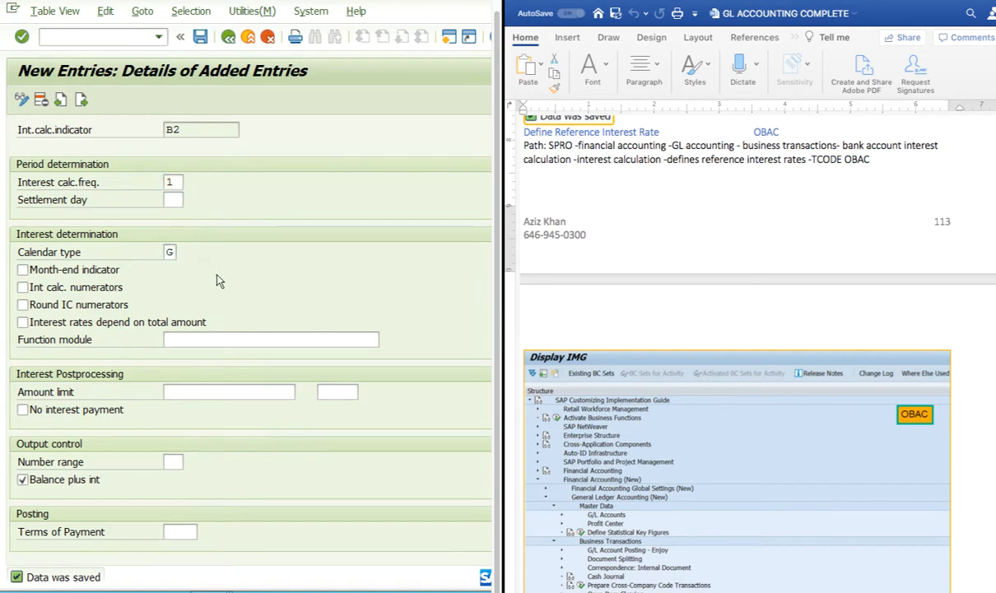
key(F4)
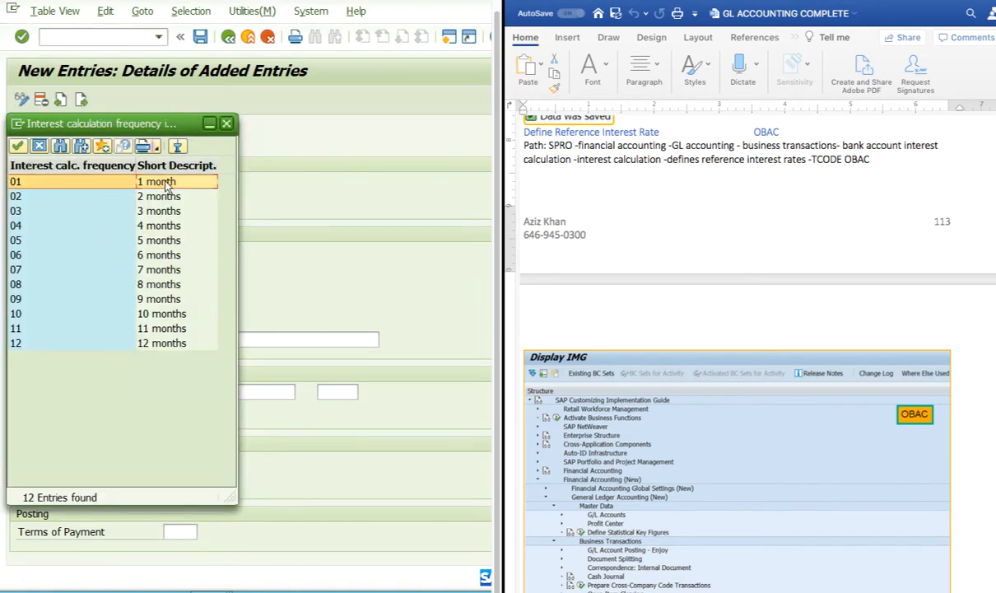
double_click(163, 186)
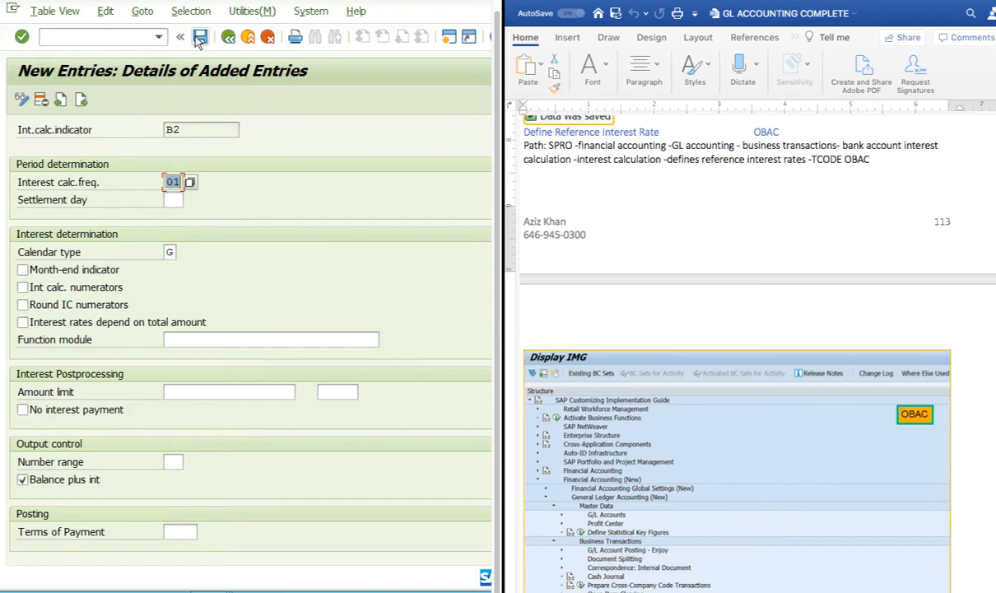
key(Return)
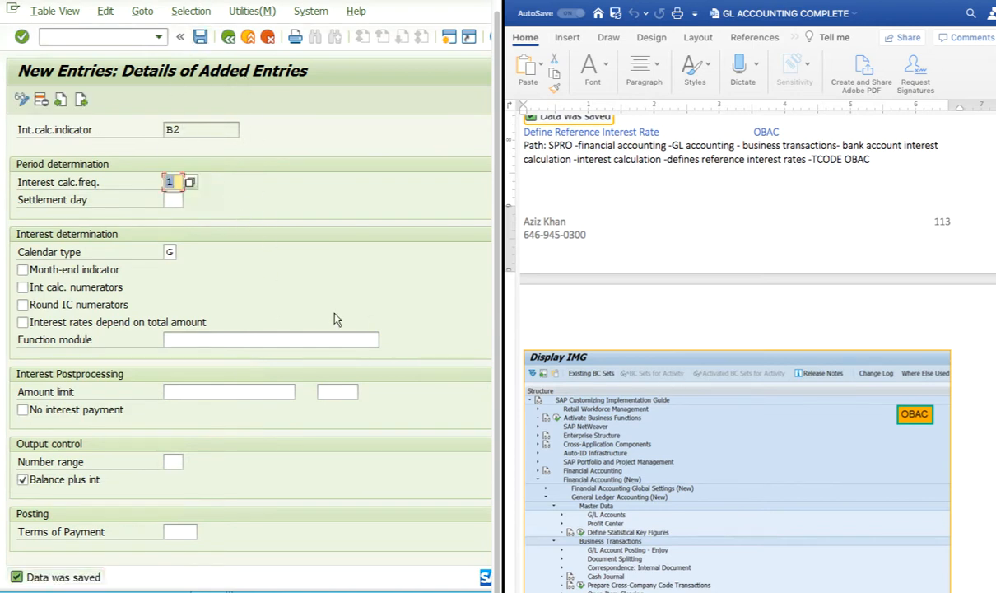
Return to the implementation guide from the interest scale entries, checking the document's Define Reference Interest Rate (OBAC) instructions
scroll(711, 331, down, 4)
scroll(711, 331, up, 5)
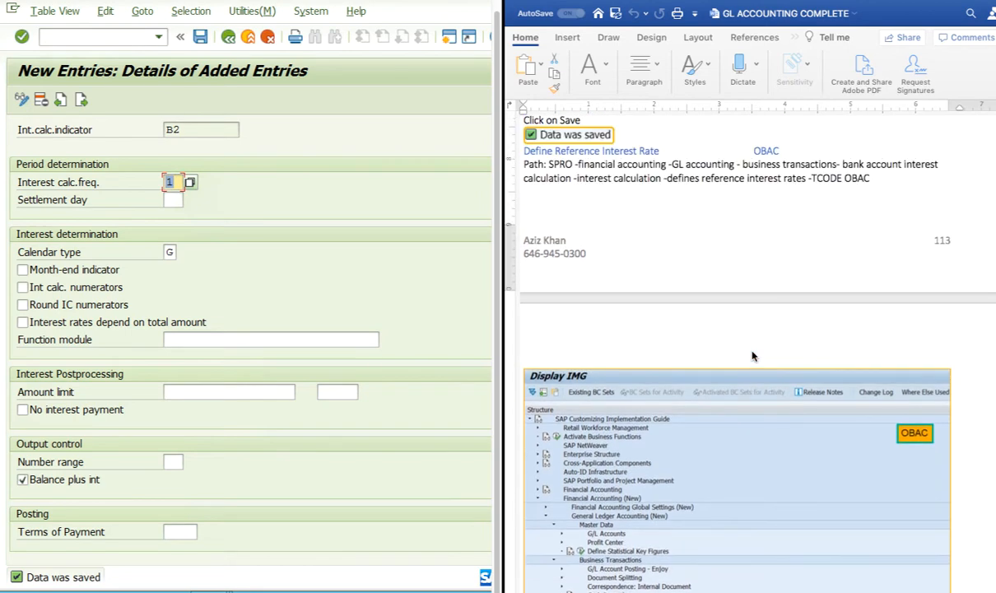
scroll(745, 353, up, 3)
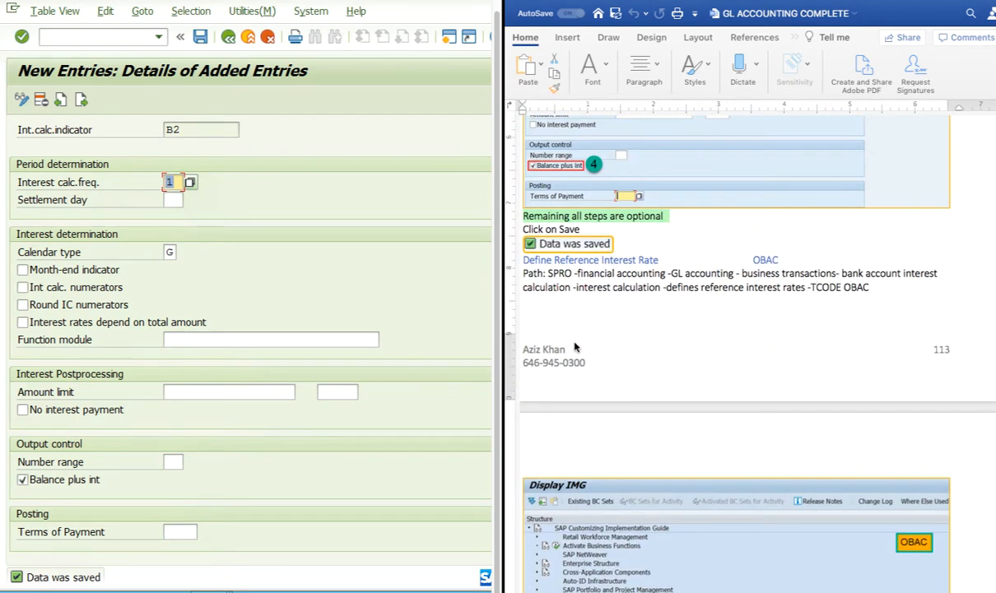
scroll(584, 348, down, 6)
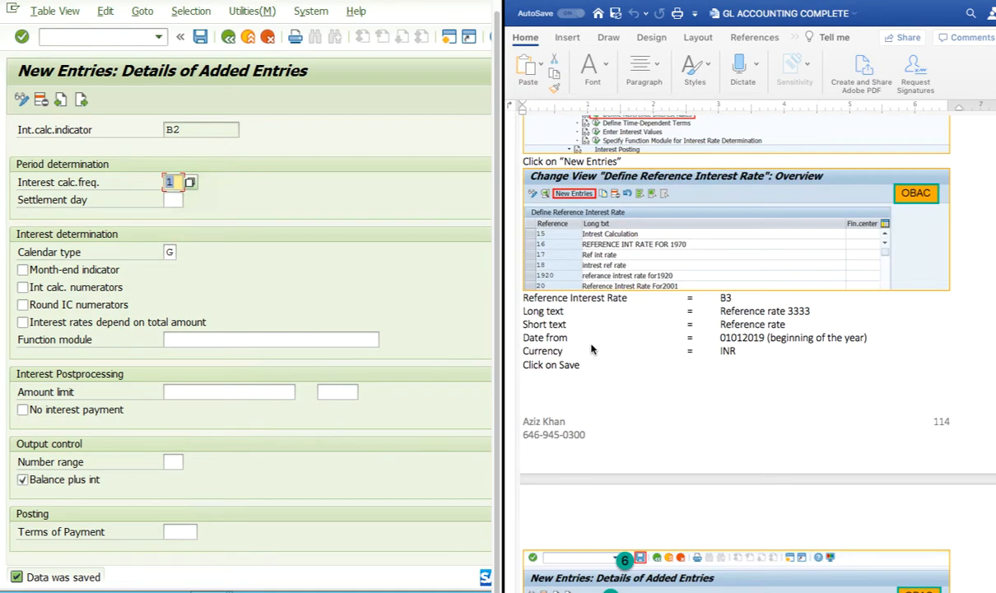
scroll(591, 350, up, 6)
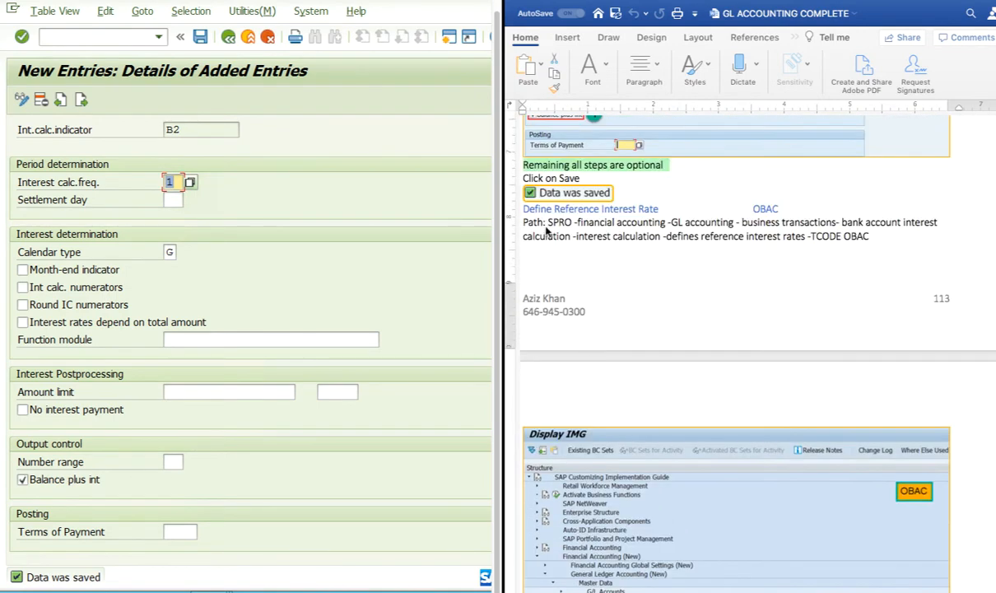
click(225, 37)
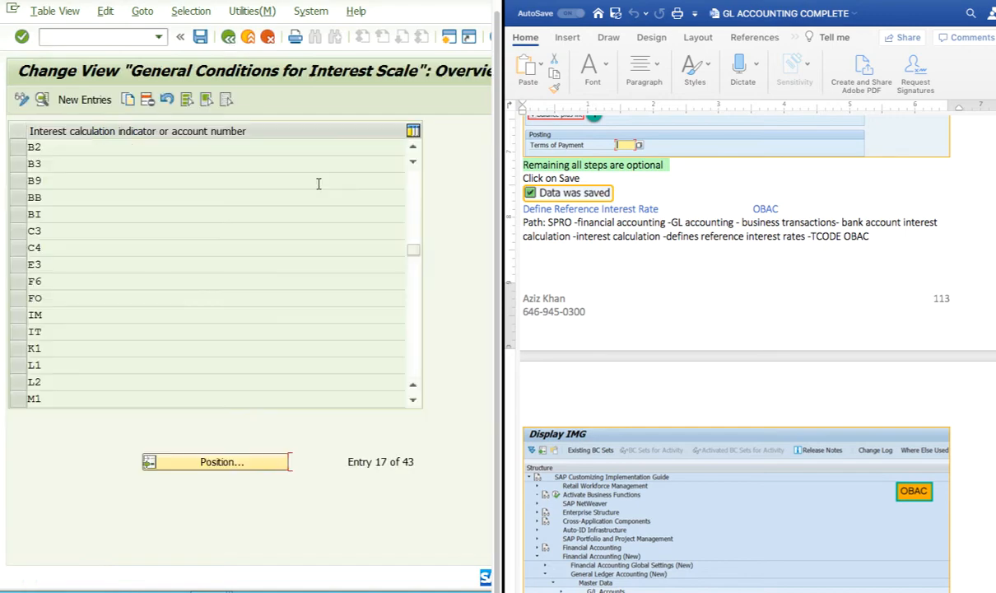
scroll(785, 231, up, 10)
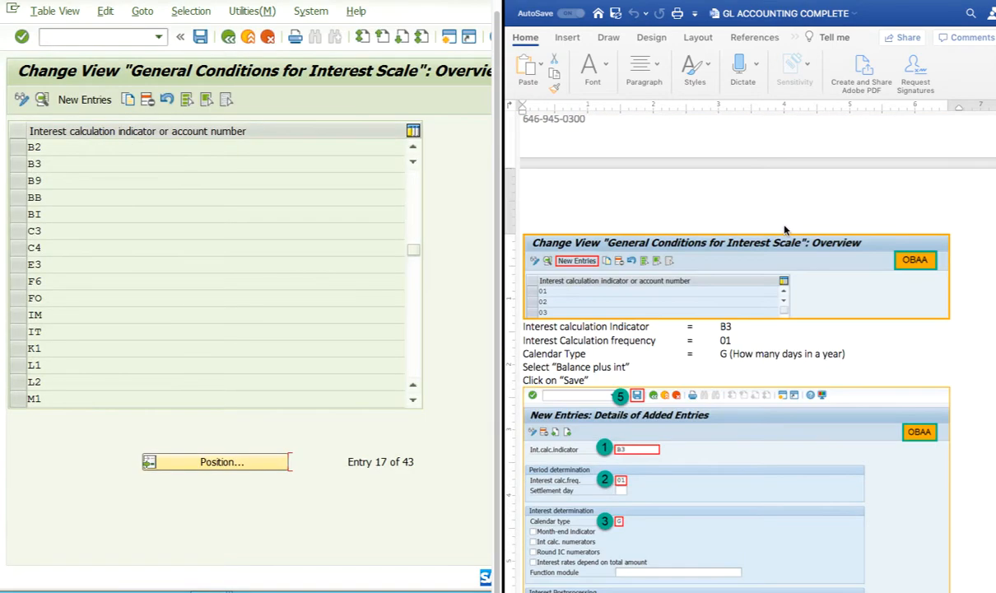
scroll(785, 231, down, 10)
scroll(784, 230, up, 5)
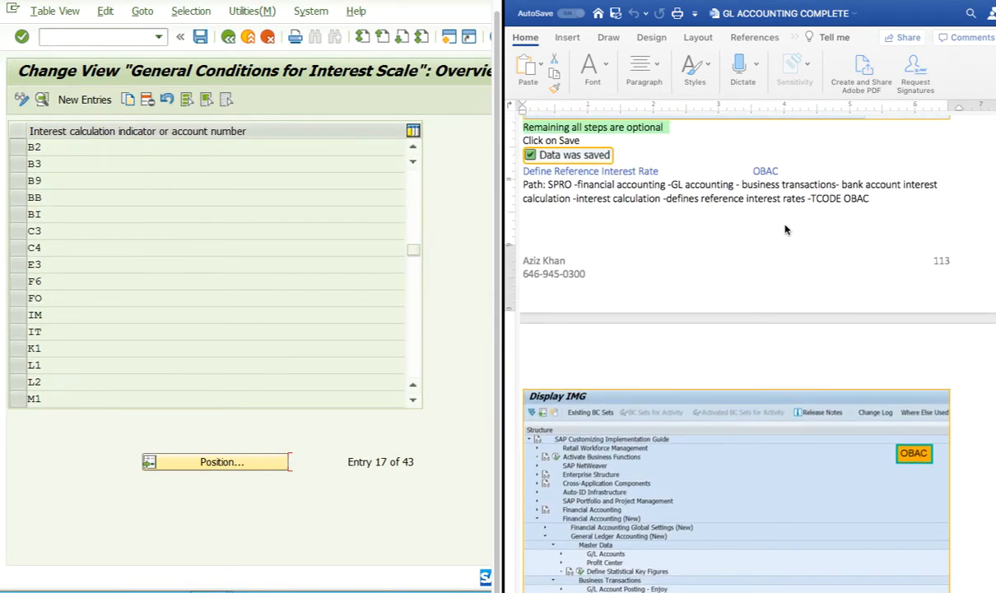
scroll(784, 231, down, 2)
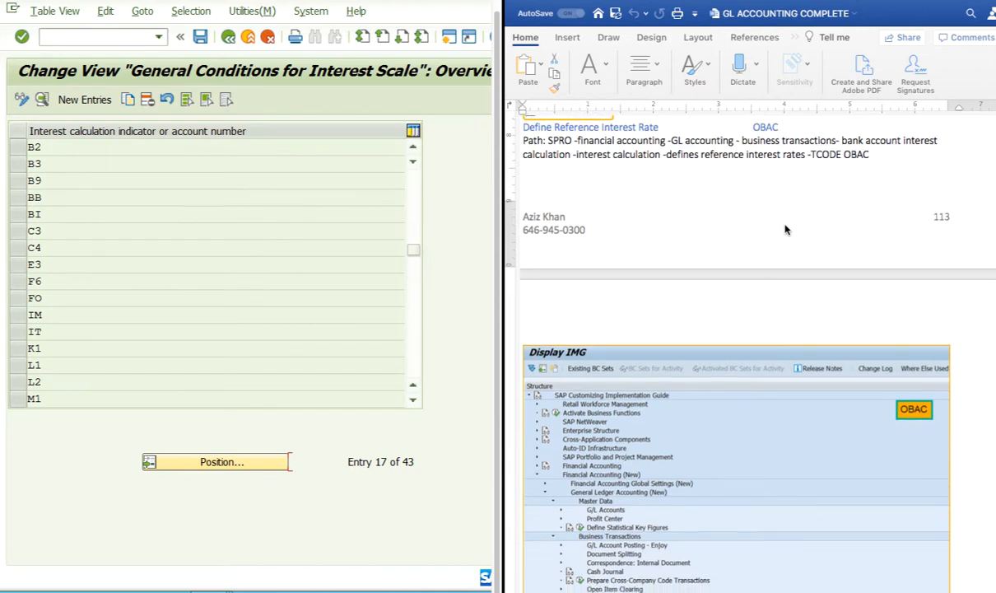
click(228, 36)
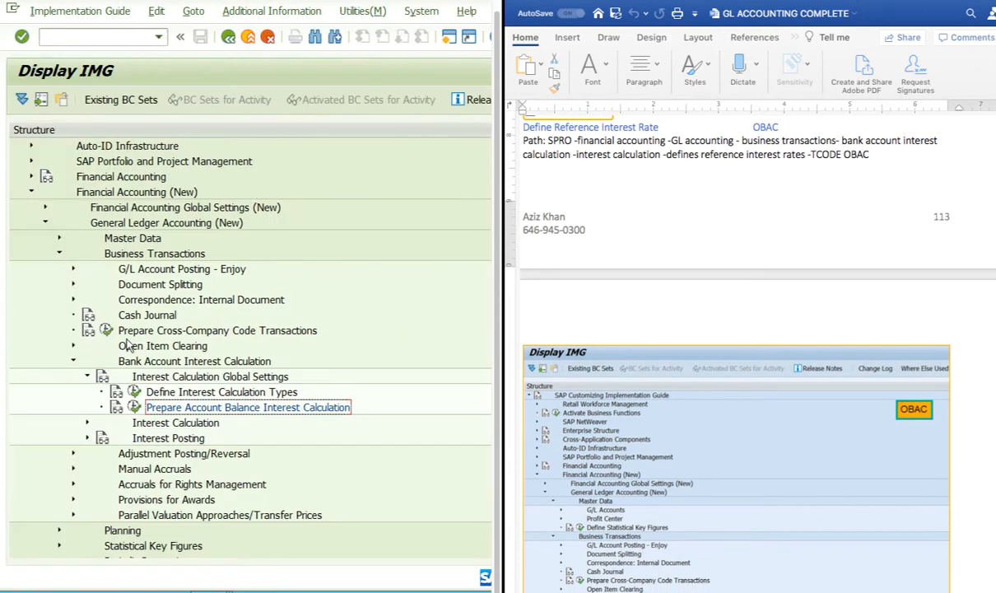
Collapse Interest Calculation Global Settings in the implementation guide, then collapse and re-expand Bank Account Interest Calculation
click(88, 378)
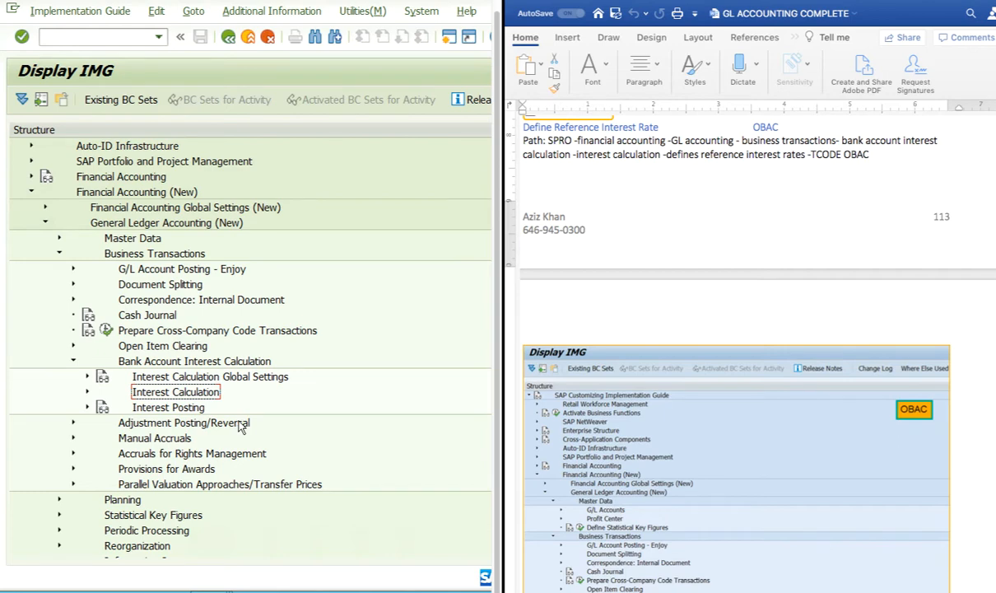
click(74, 362)
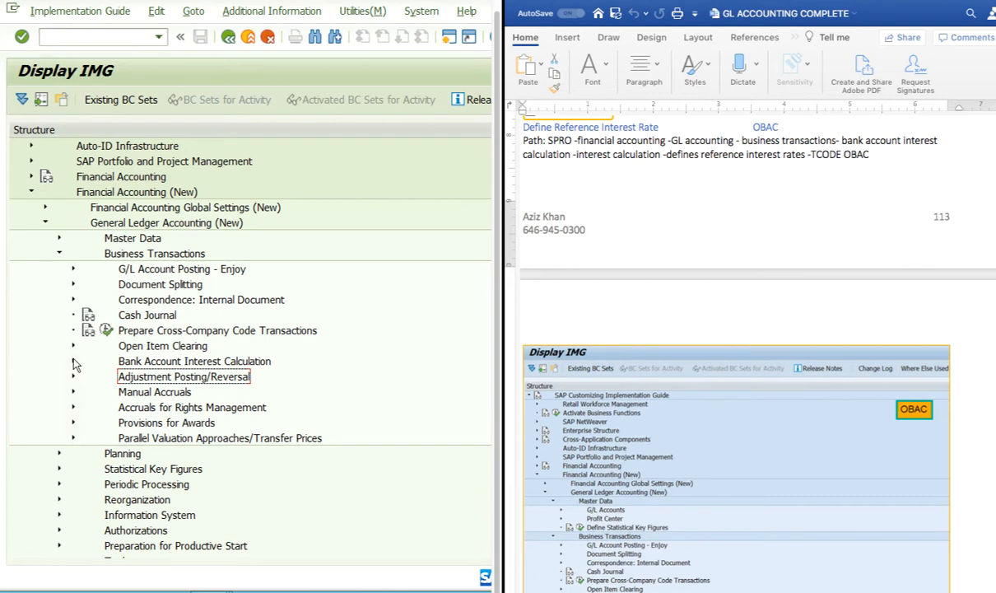
click(73, 363)
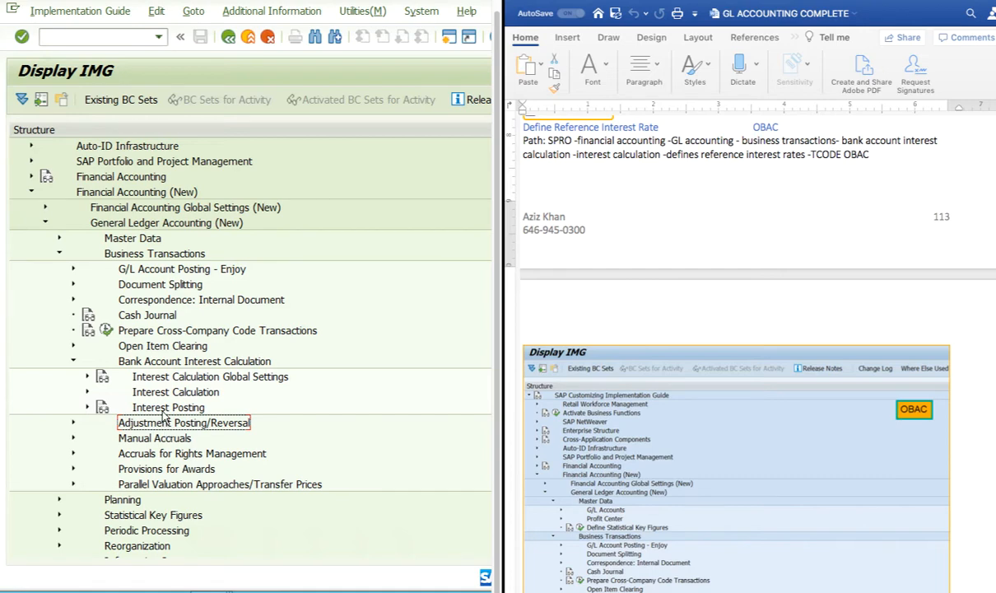
Expand Interest Calculation in the implementation guide and open the Define Reference Interest Rates activity
click(88, 393)
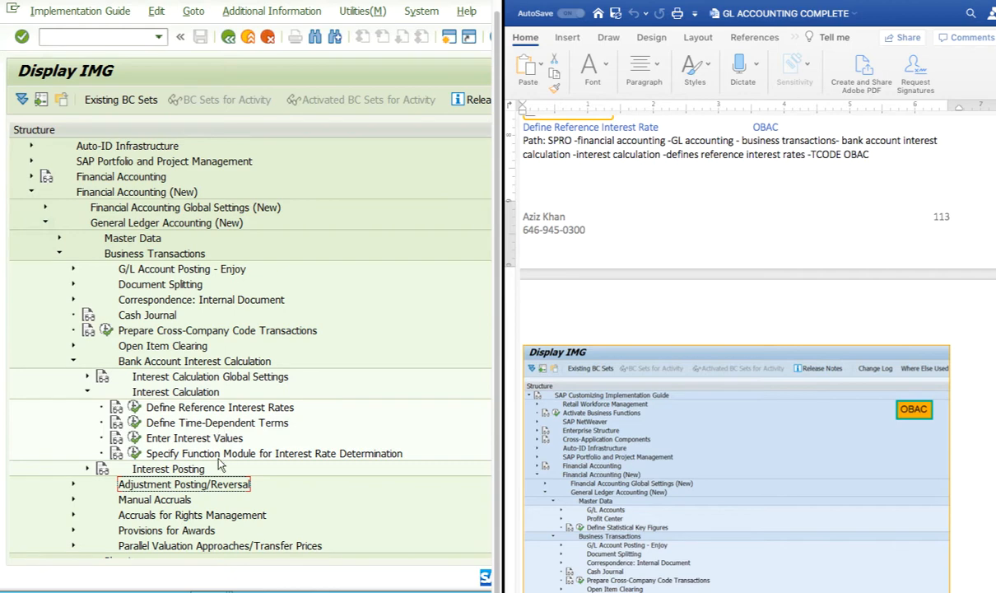
click(238, 408)
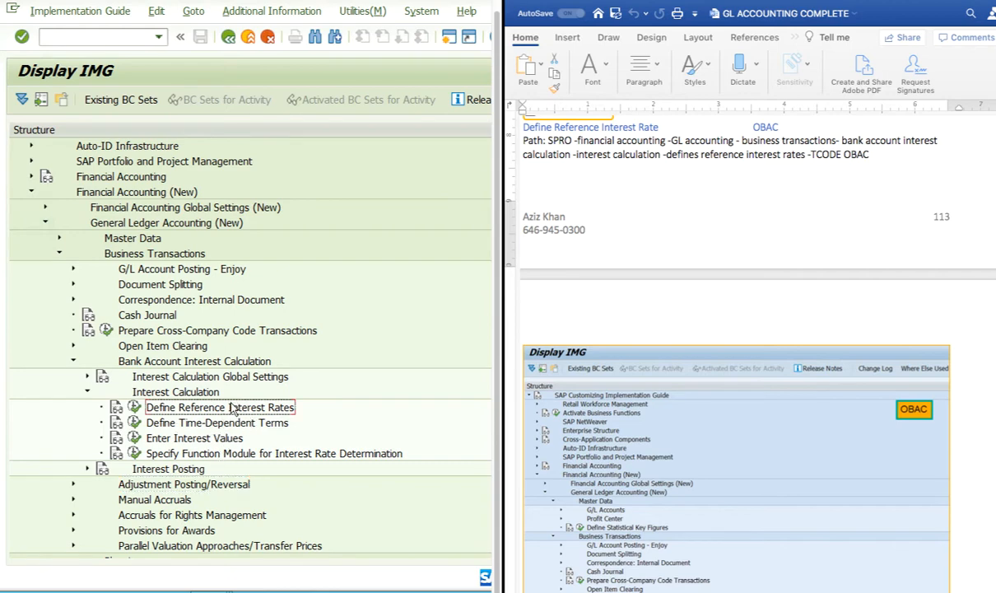
click(134, 408)
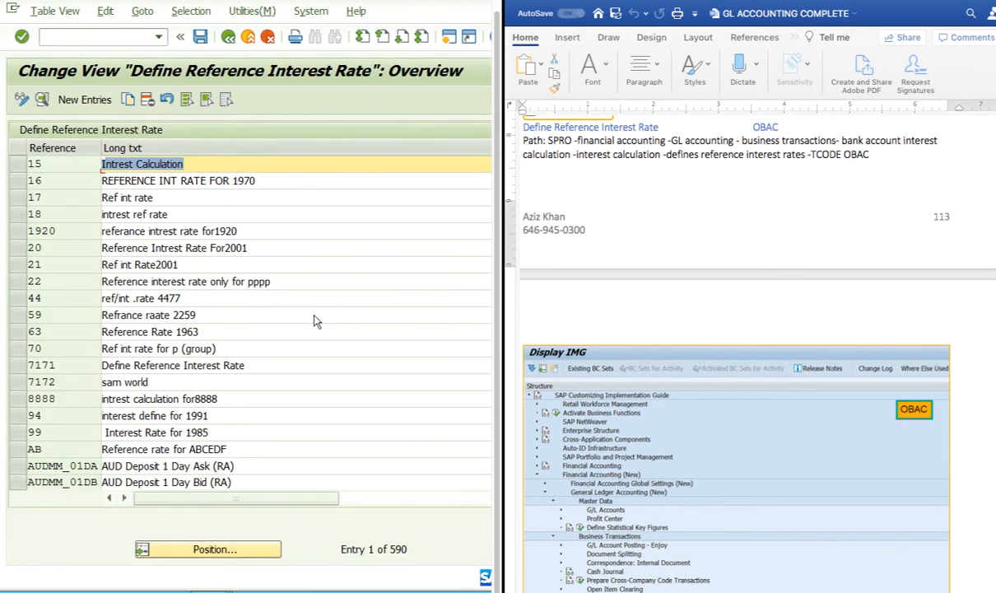
scroll(315, 315, down, 8)
scroll(314, 319, down, 2)
scroll(315, 321, up, 10)
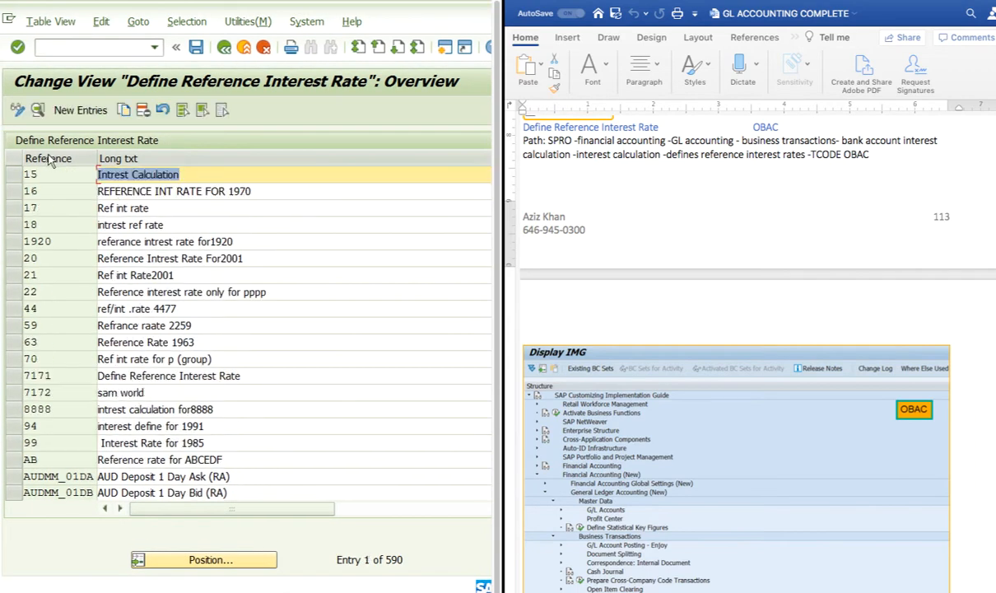
Start a new reference interest rate entry B2 with long text "Reference rate 2222" and description "Referece rate"
click(80, 110)
scroll(816, 339, down, 10)
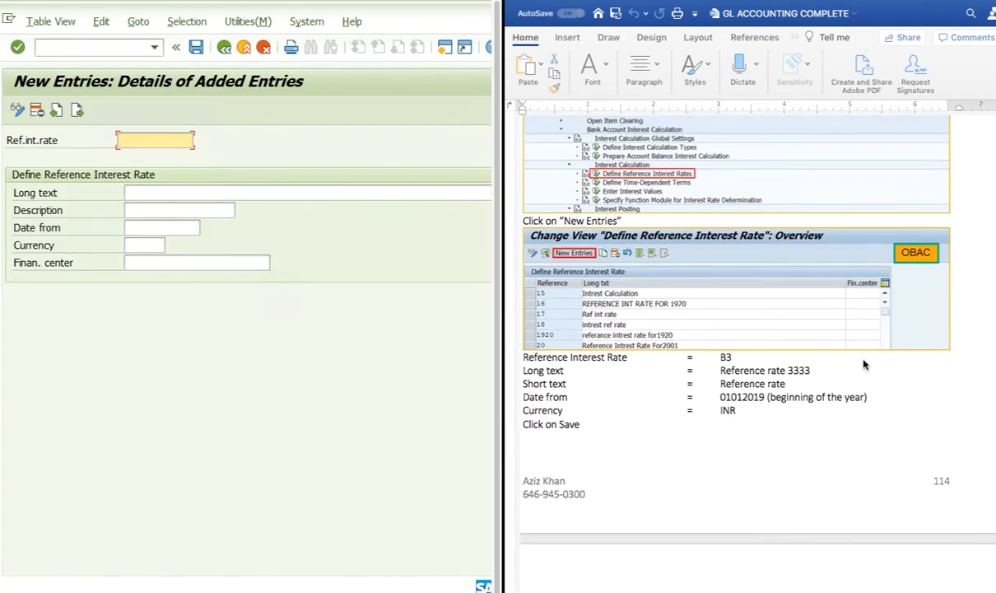
scroll(863, 365, down, 1)
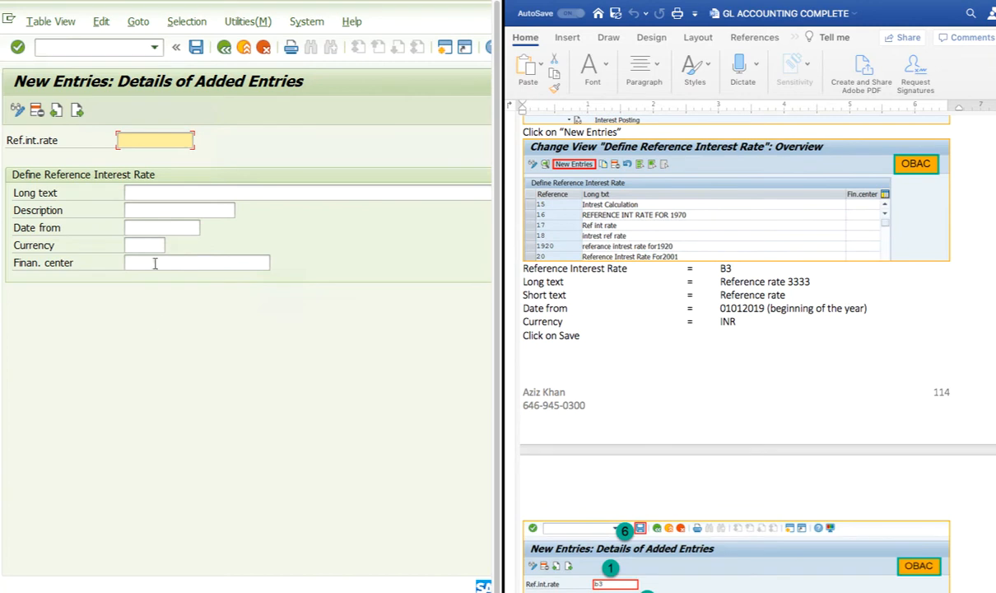
click(134, 140)
text(B2)
click(163, 192)
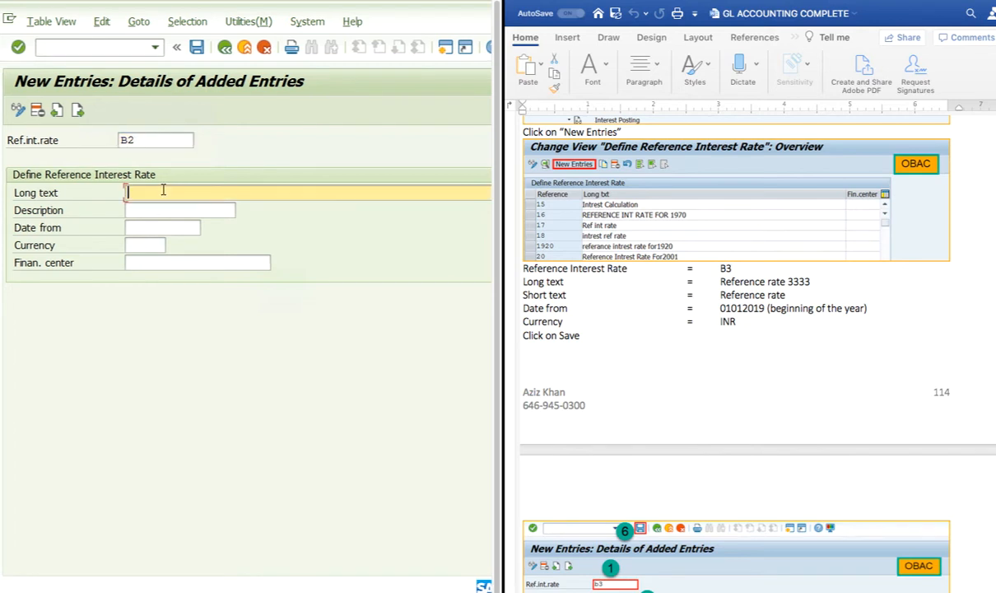
text(Reference rate 2222)
click(182, 213)
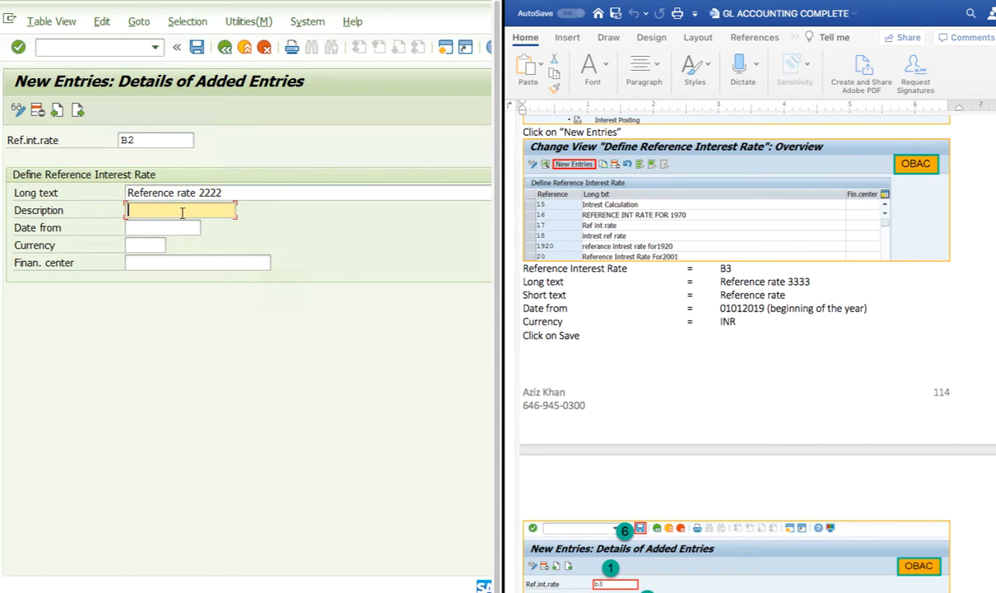
text(Referece rate)
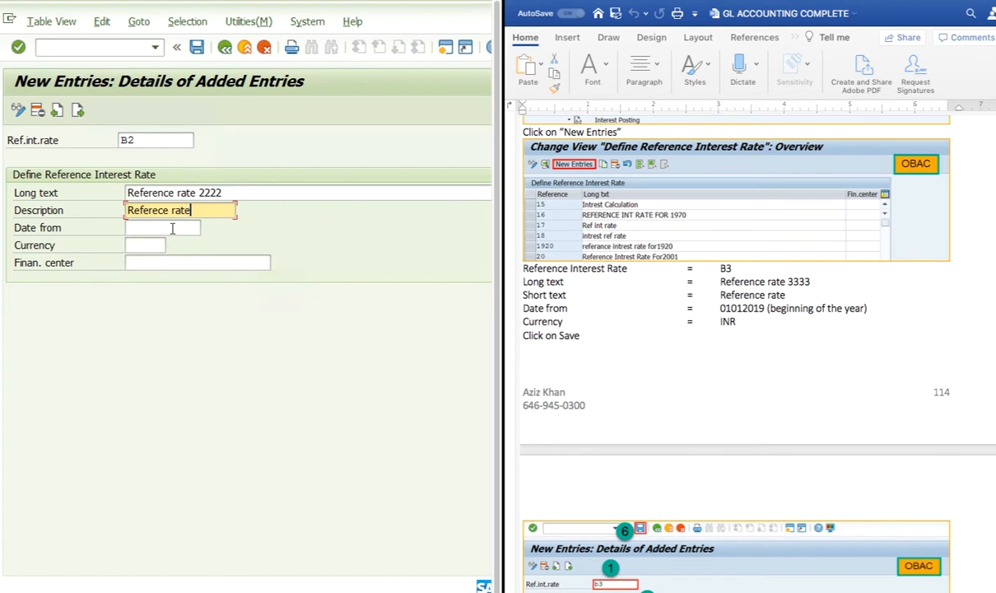
Try to save the new B2 entry with start date 01/01/2020 and currency INR, and discard it
click(171, 228)
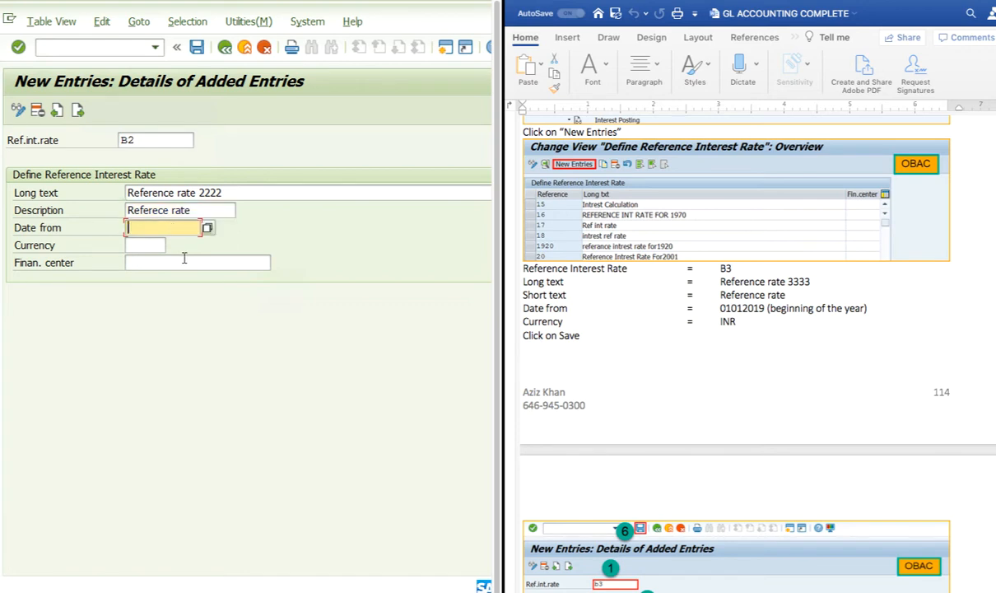
click(207, 229)
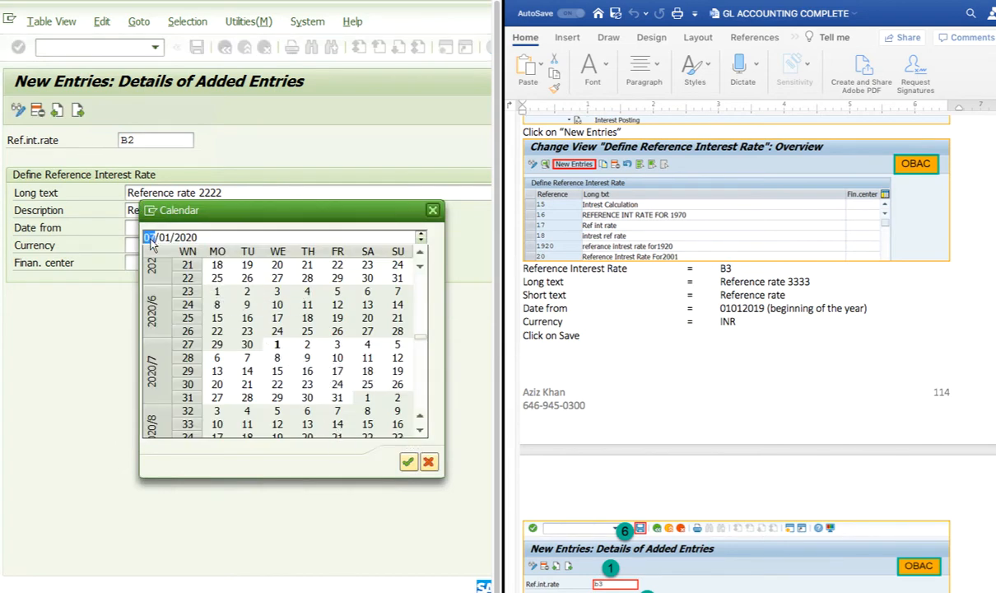
text(01)
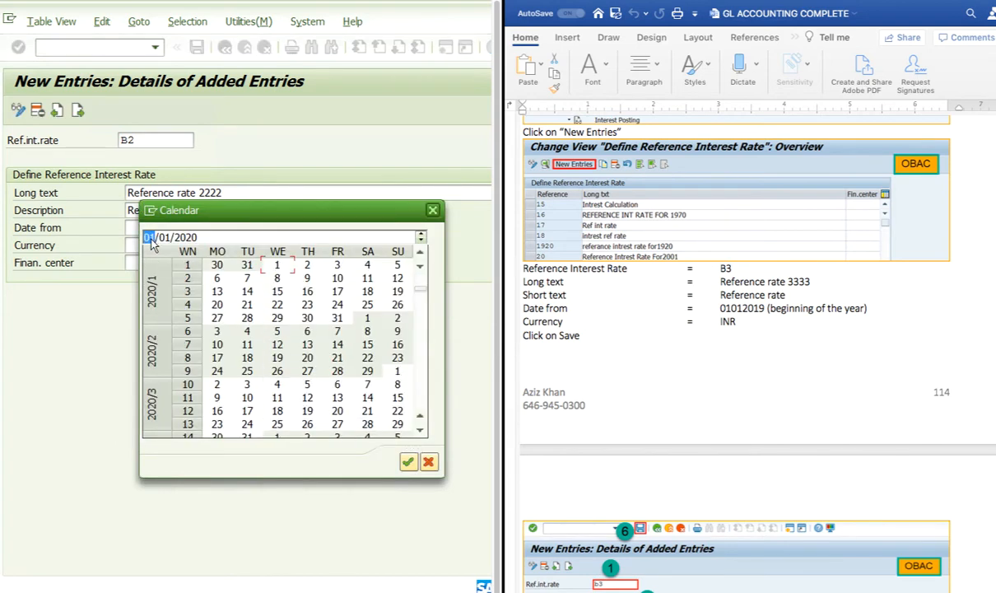
click(408, 461)
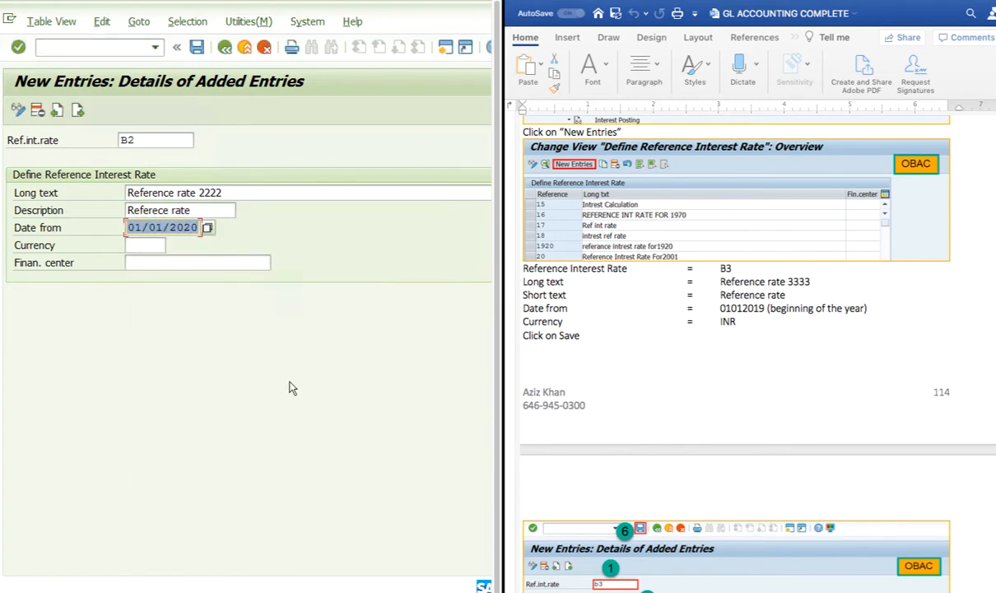
click(154, 247)
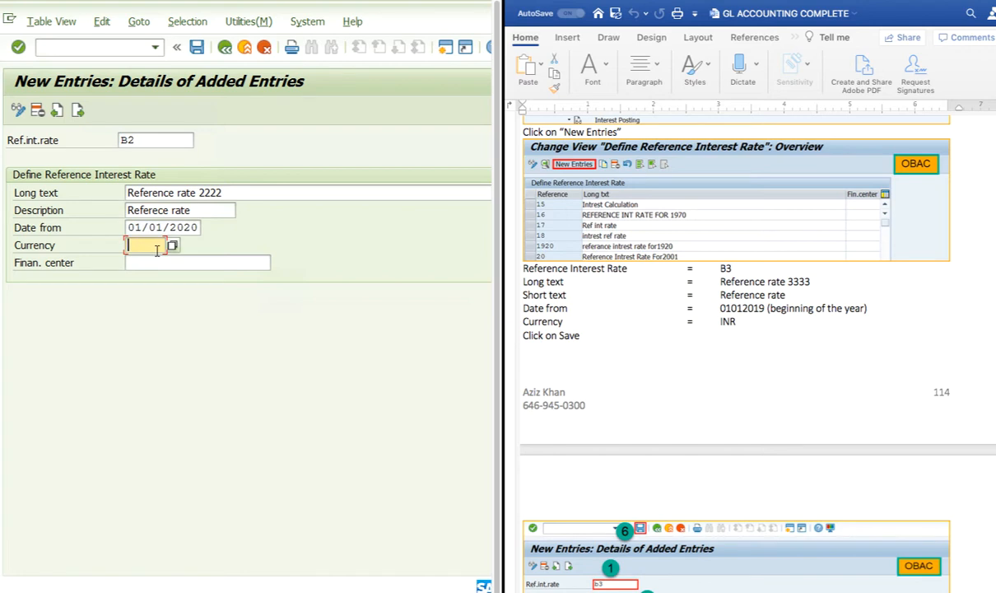
text(inr)
click(198, 48)
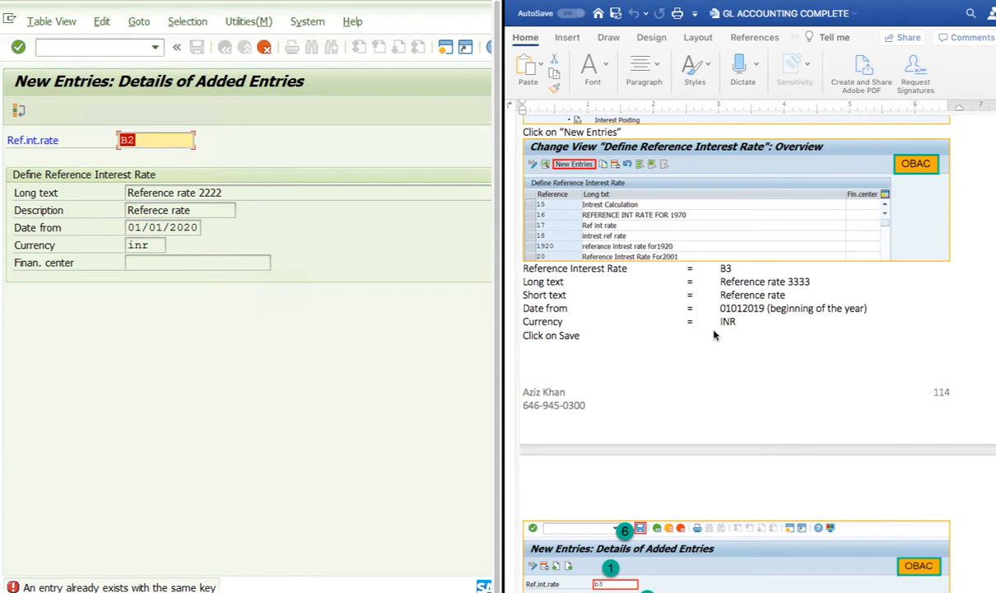
click(264, 47)
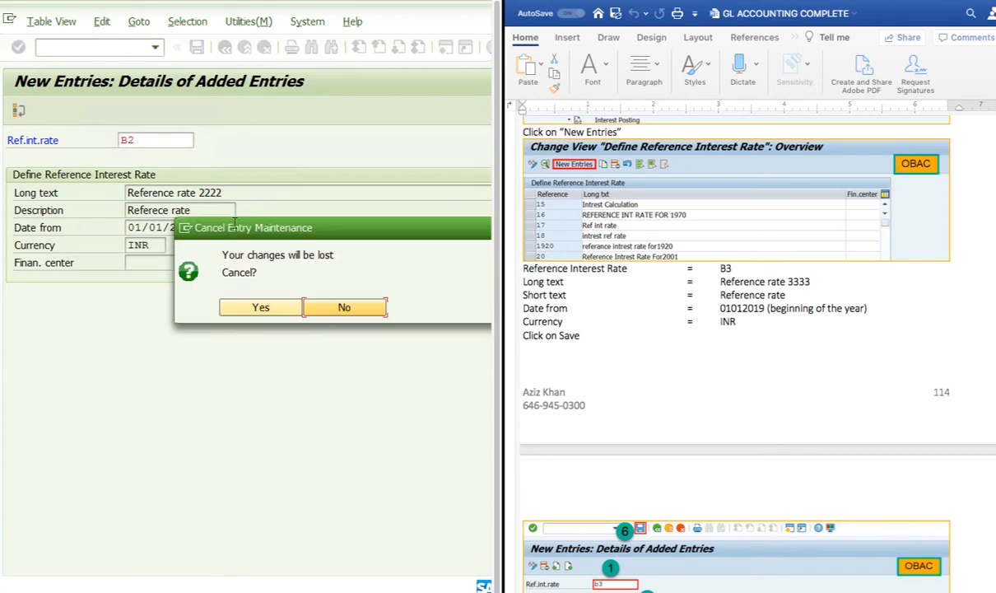
click(257, 308)
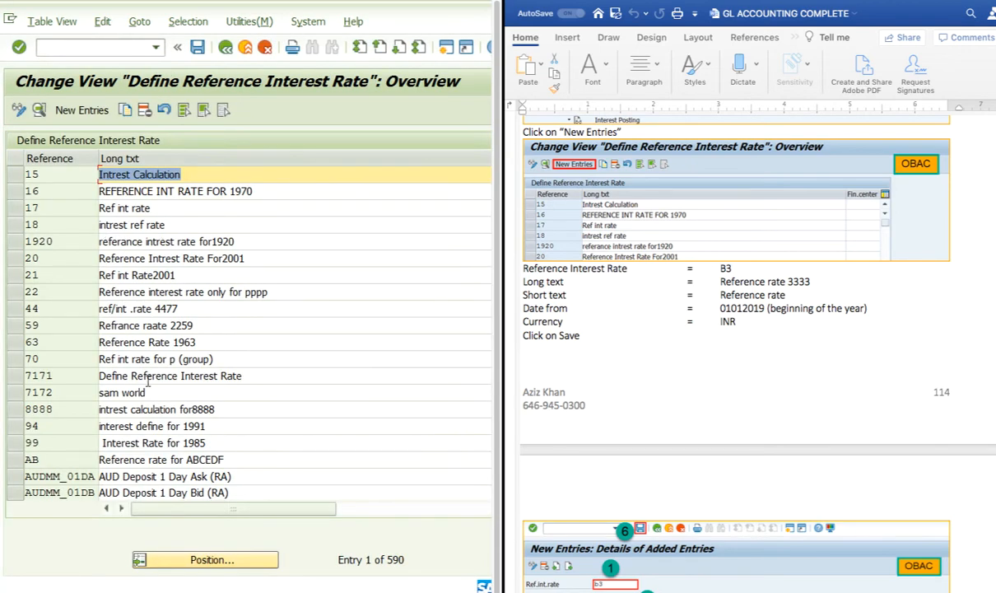
Locate reference interest rate B2 in the overview and look at the entries listed just before it
click(245, 562)
text(b)
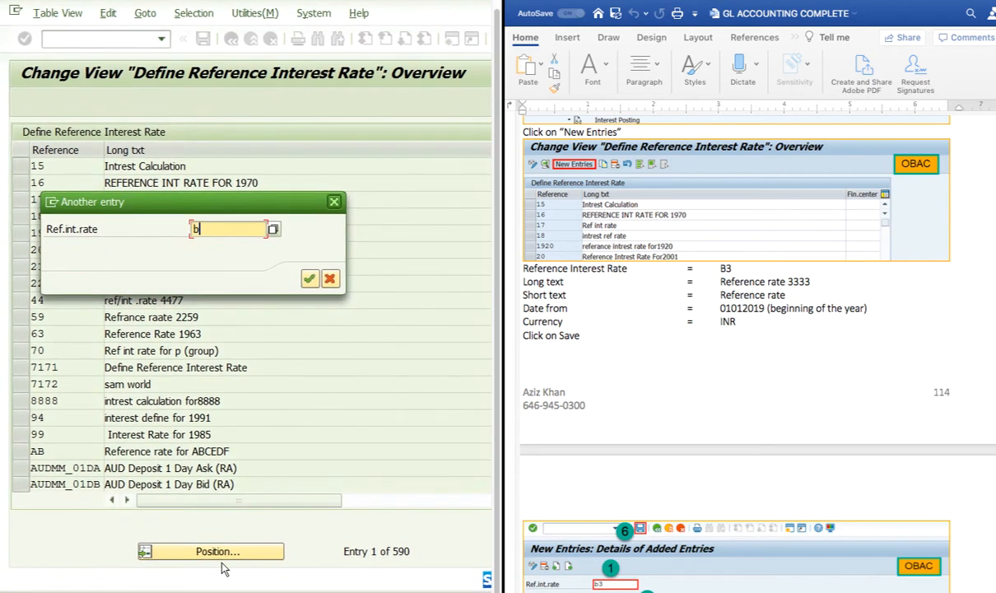
text(2)
key(Return)
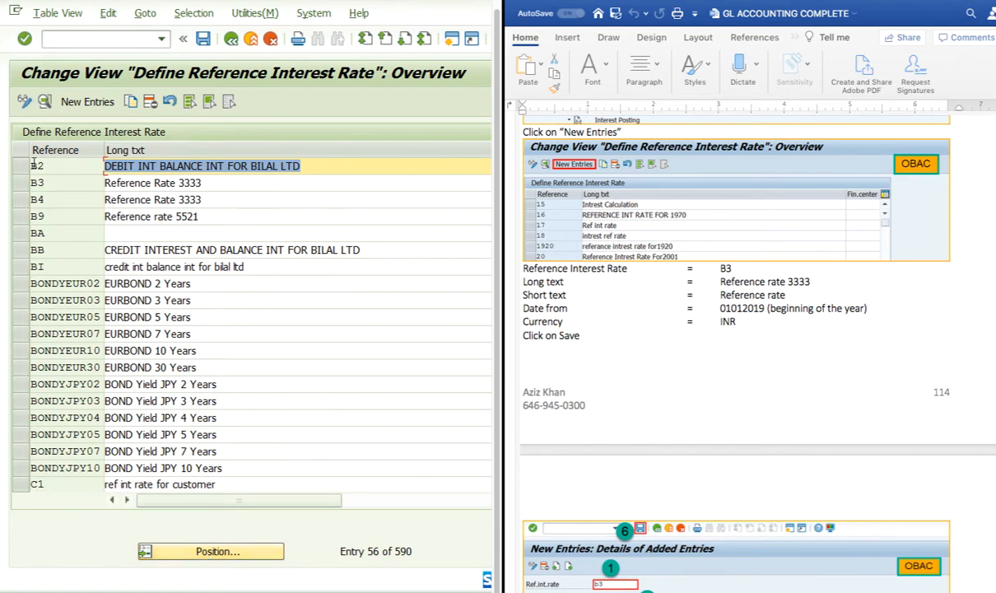
scroll(22, 171, up, 1)
scroll(37, 188, up, 3)
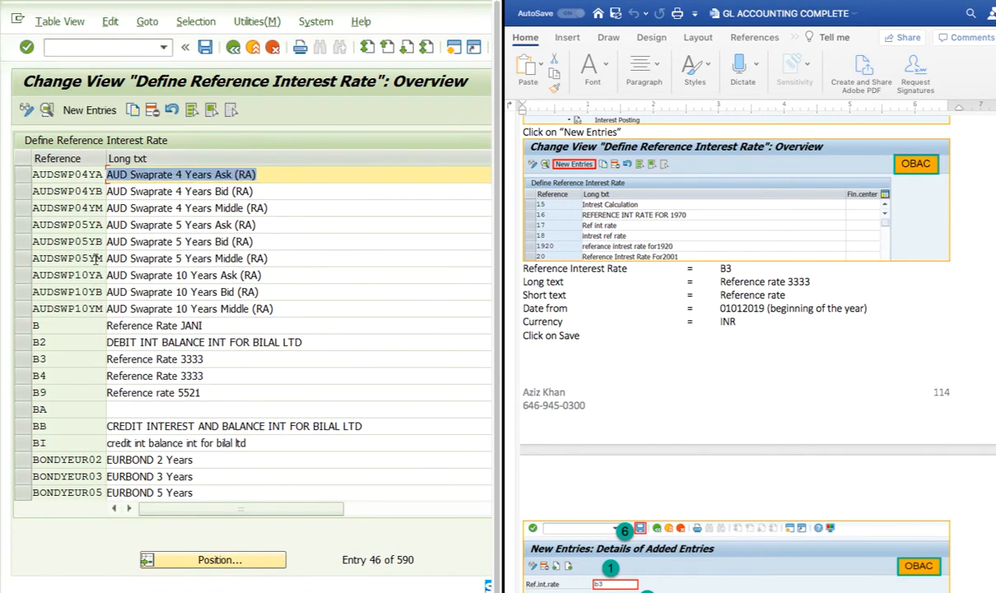
Position the overview at reference interest rate B2, delete that existing entry and save the change
click(213, 560)
text(b)
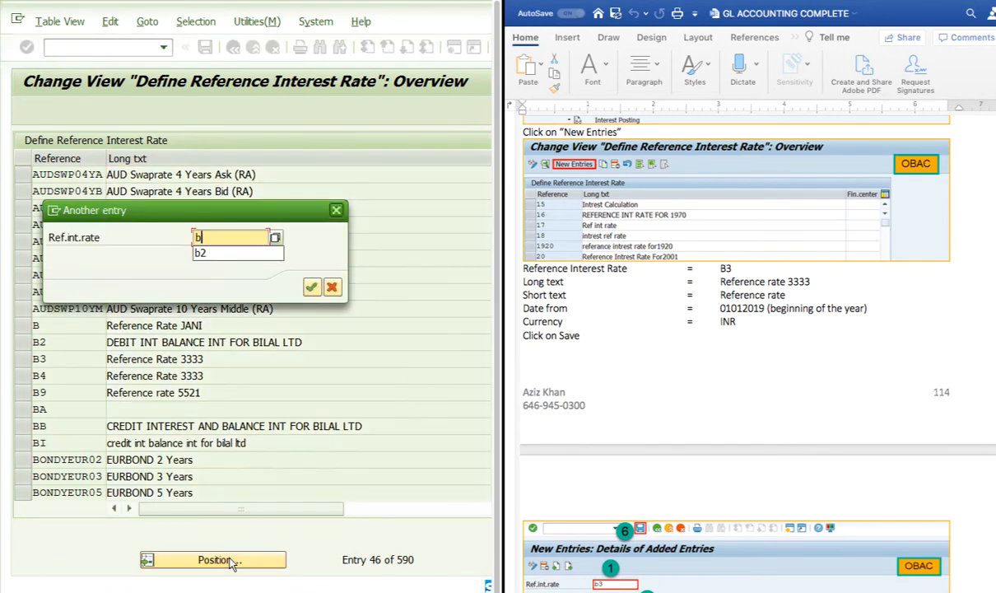
text(2)
key(Return)
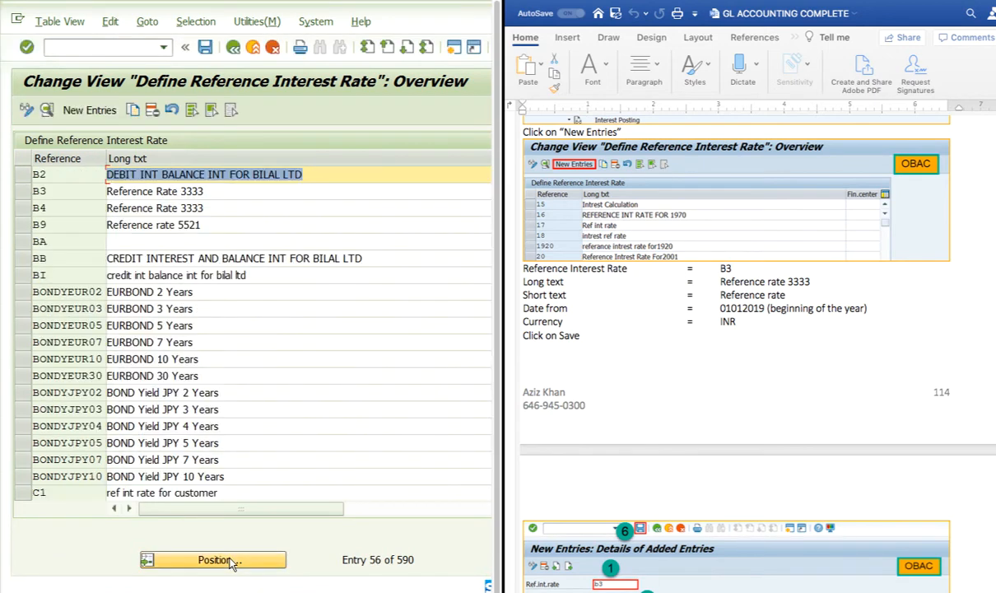
click(25, 177)
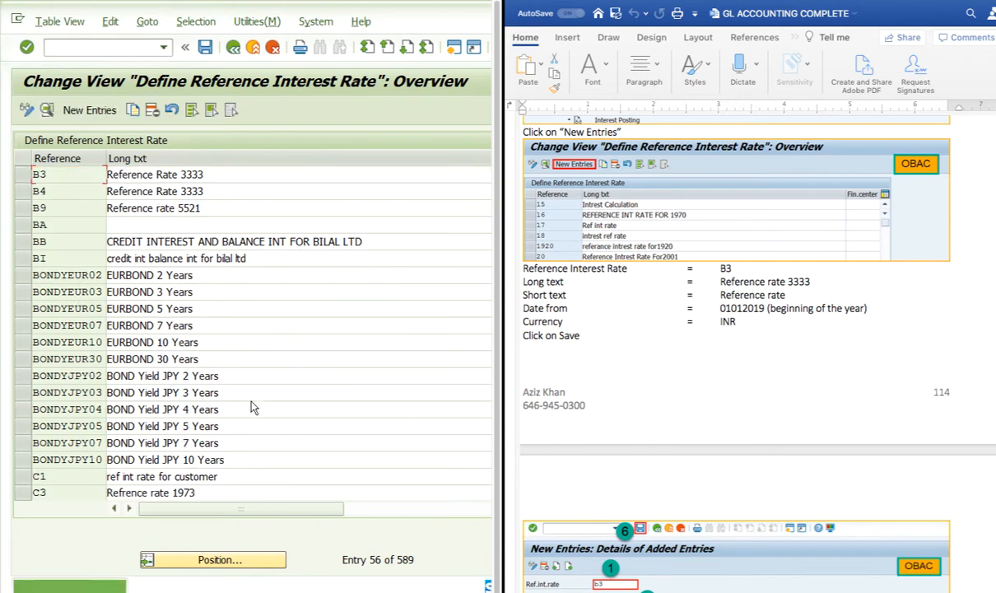
click(205, 48)
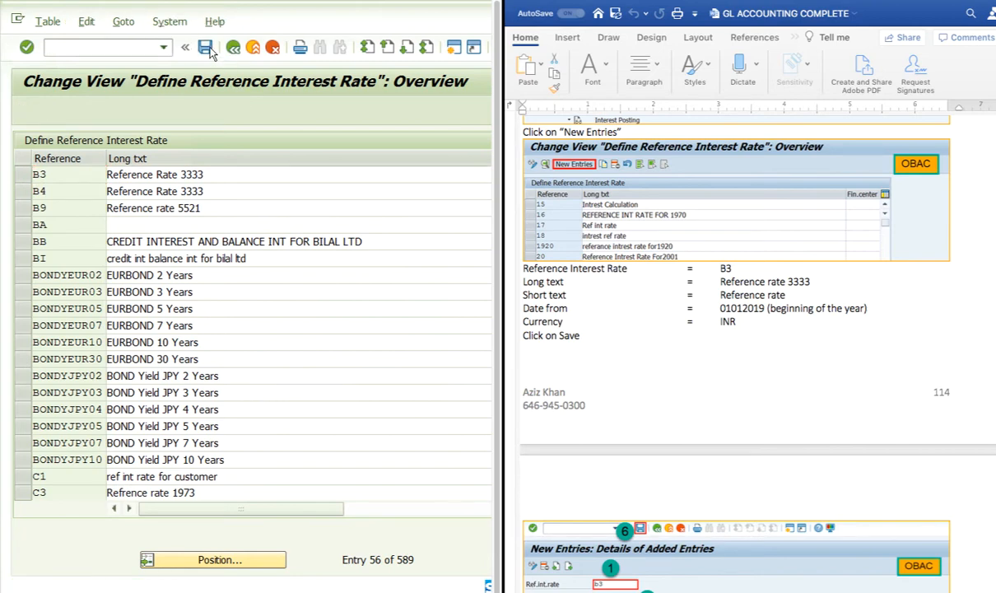
click(321, 288)
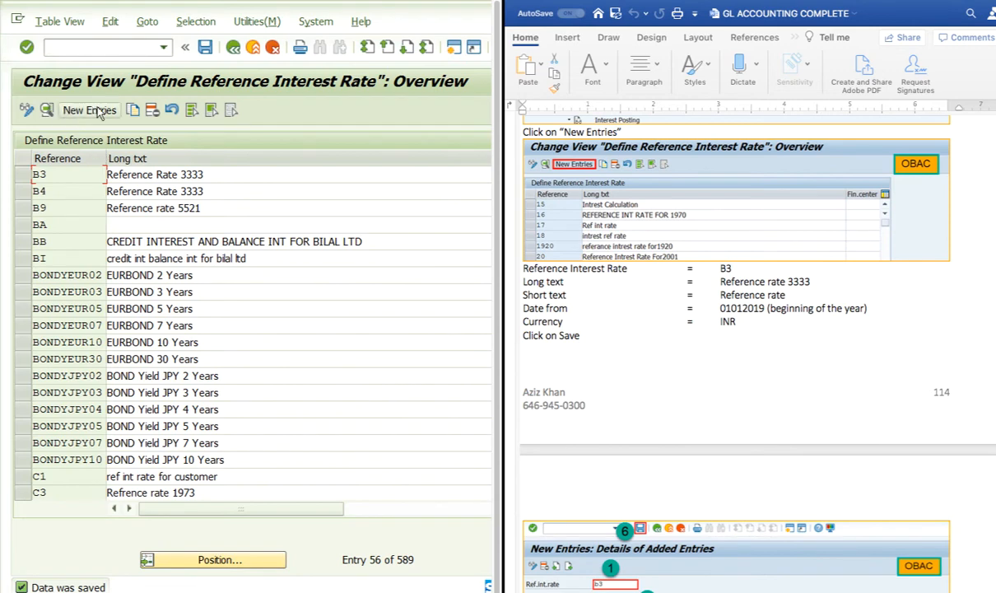
Create a new reference interest rate entry B2 with the long text "Reference Rate 2222"
click(96, 111)
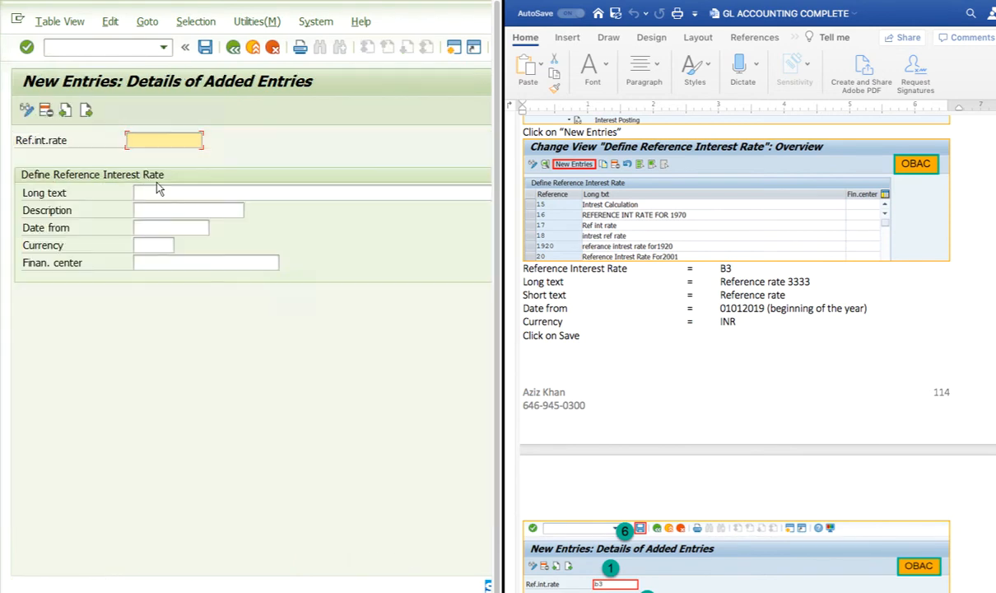
click(151, 138)
click(151, 157)
click(150, 192)
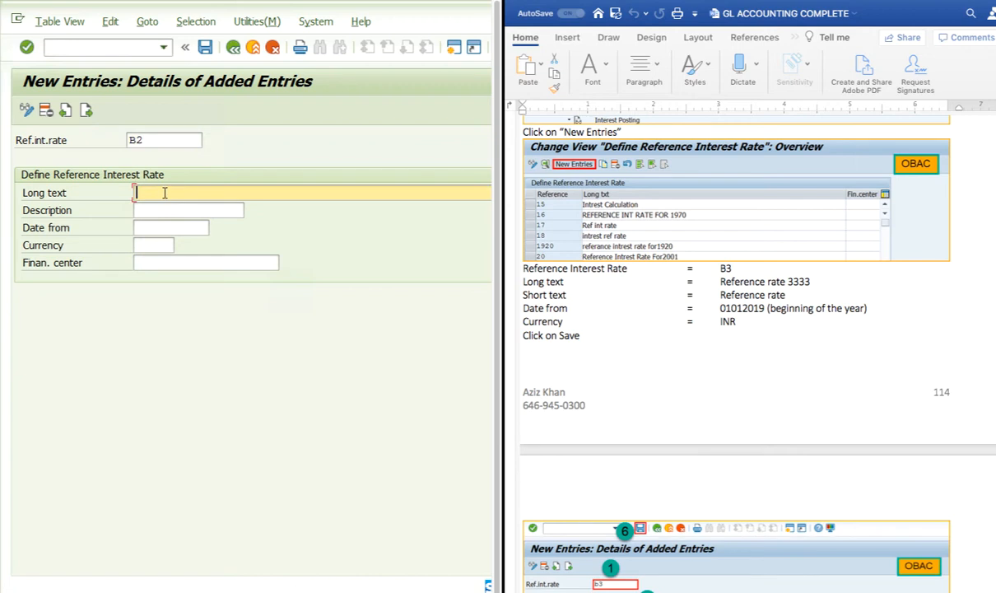
text(Reference Rate)
key(BackSpace)
key(BackSpace)
text(te )
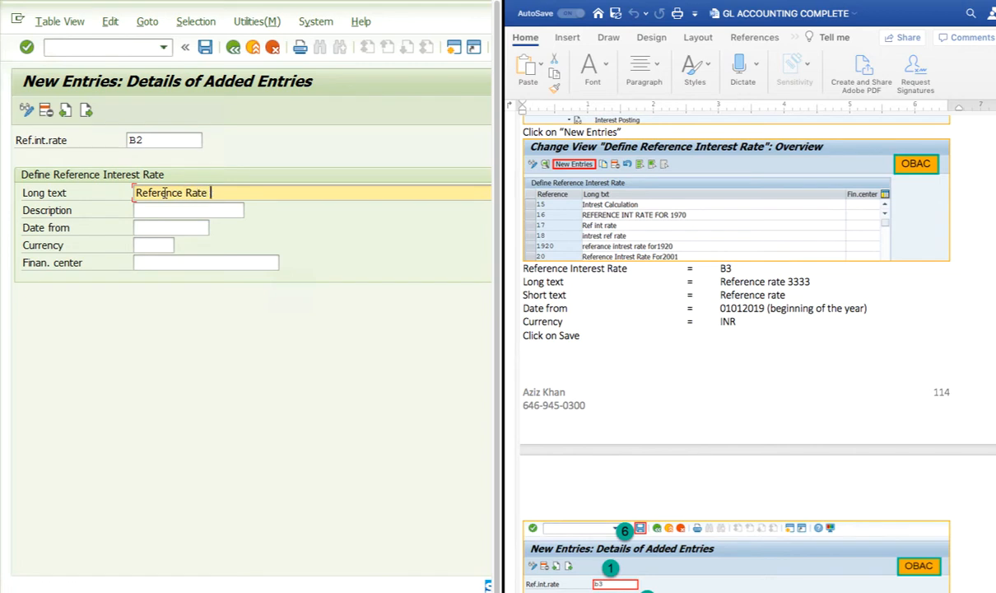
text(22222)
key(BackSpace)
Complete entry B2 with description "Reference Rate", start date 01/01/2020 and currency INR, and validate the entered data
click(167, 211)
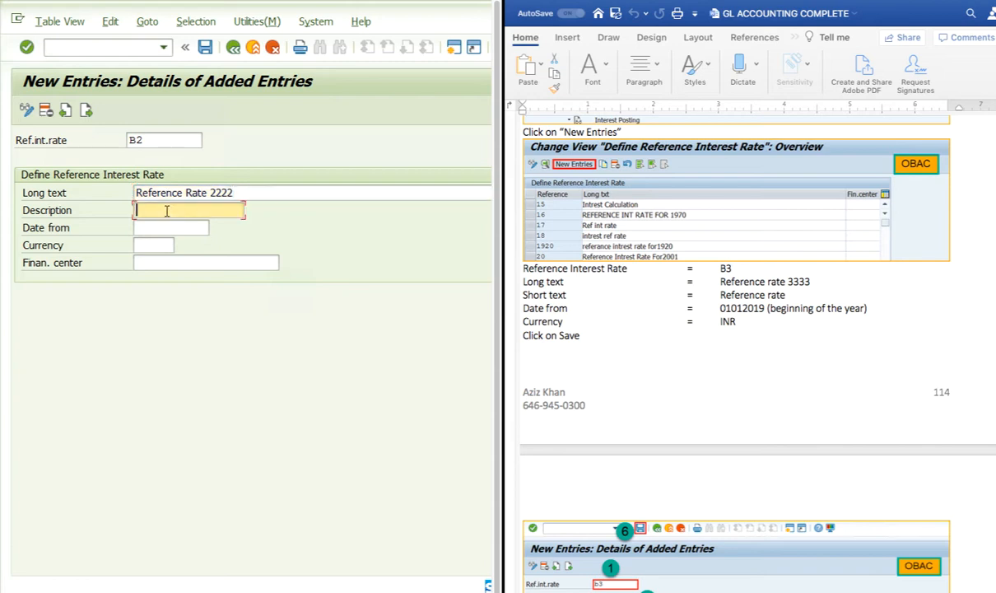
text(Ref)
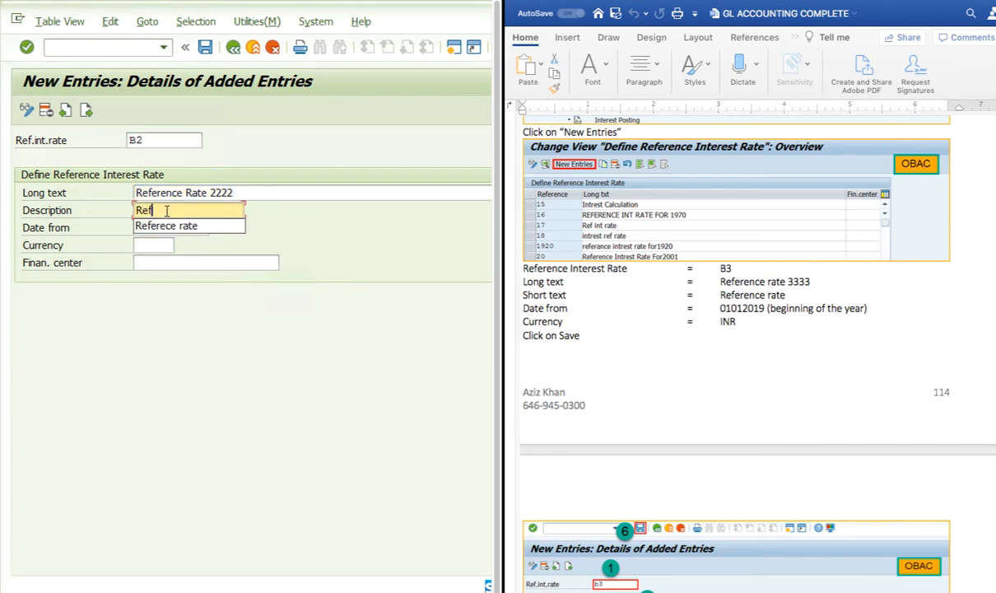
text(erence )
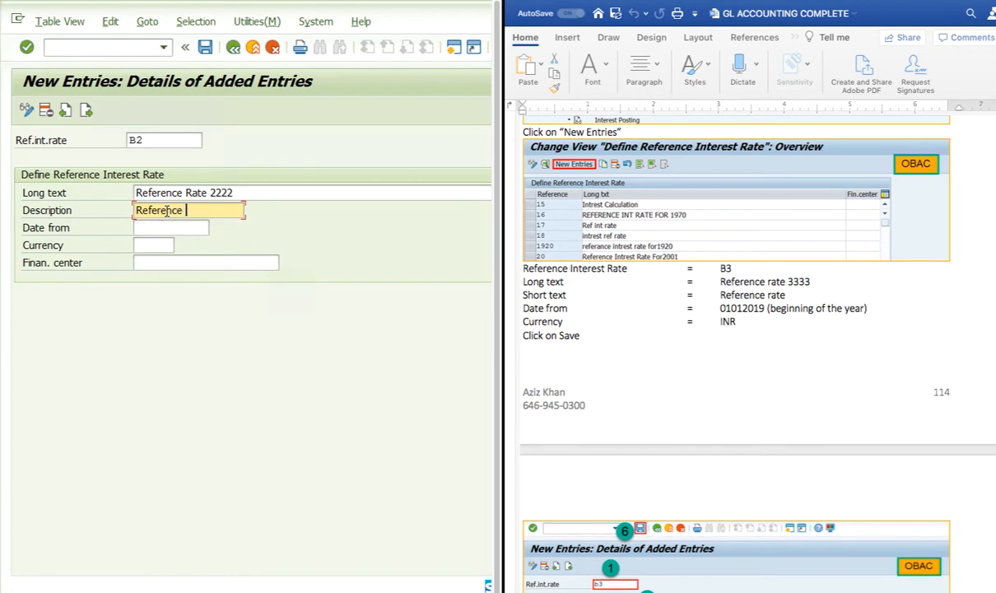
text(Rate)
click(155, 228)
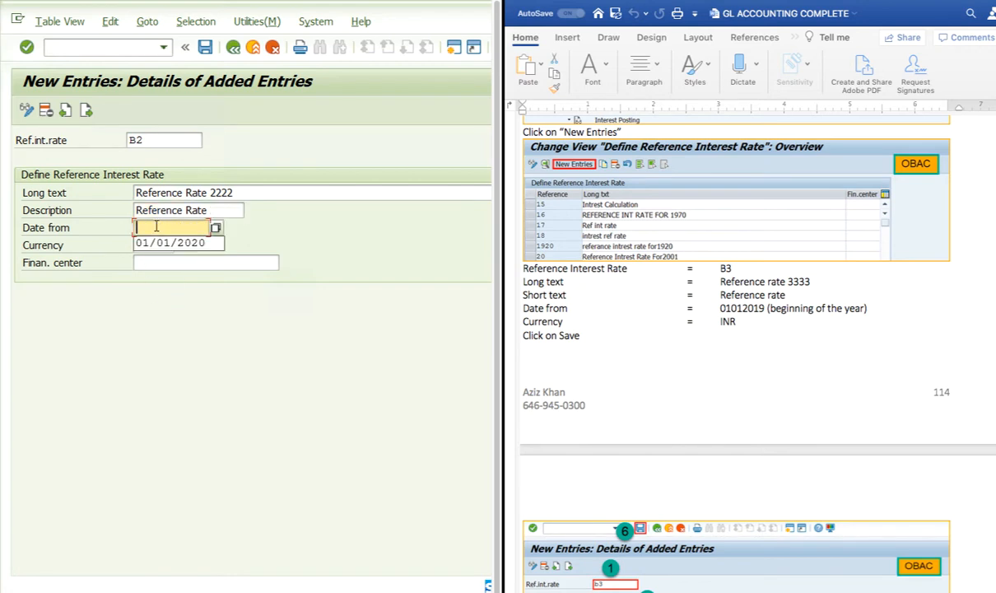
click(156, 241)
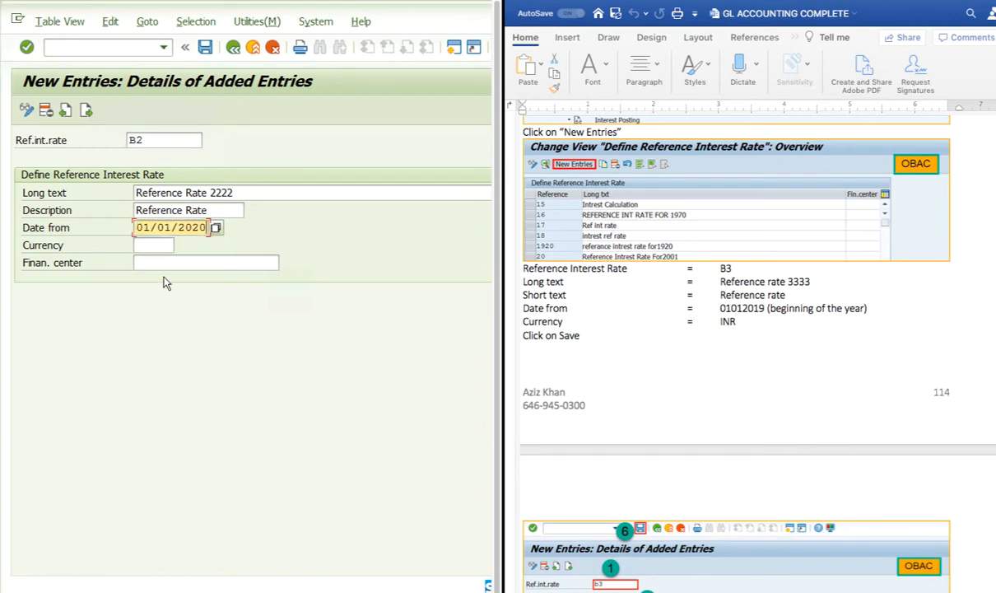
click(164, 246)
text(INR)
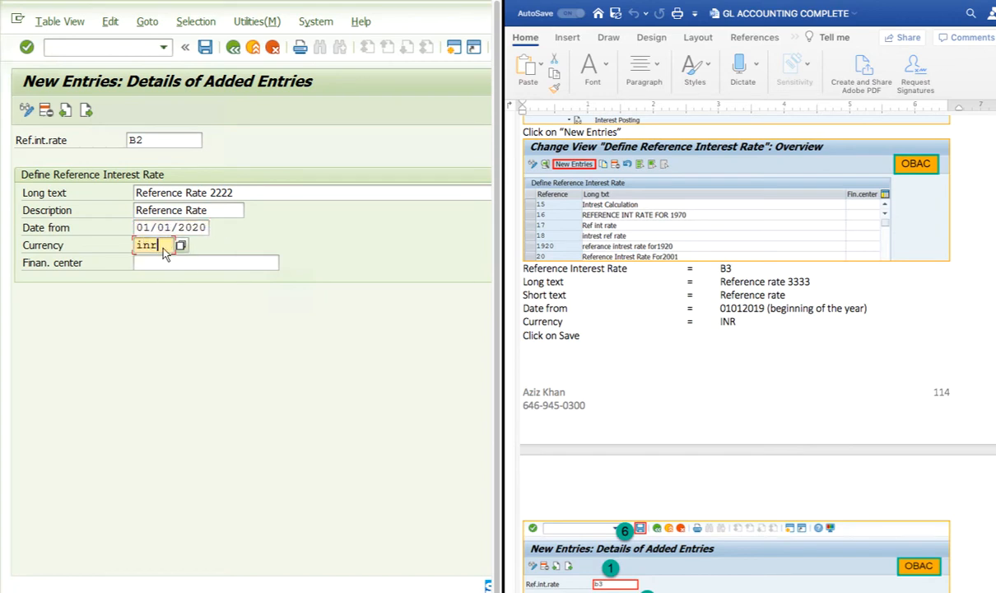
key(Return)
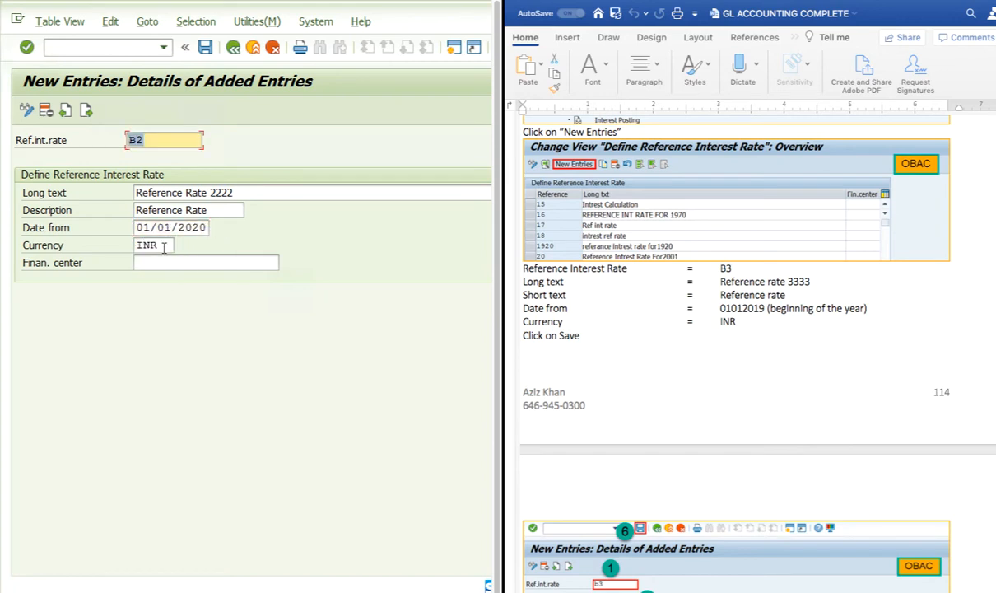
Save reference interest rate B2 and bring up the document's instructions for defining time dependent terms (OB81)
click(205, 47)
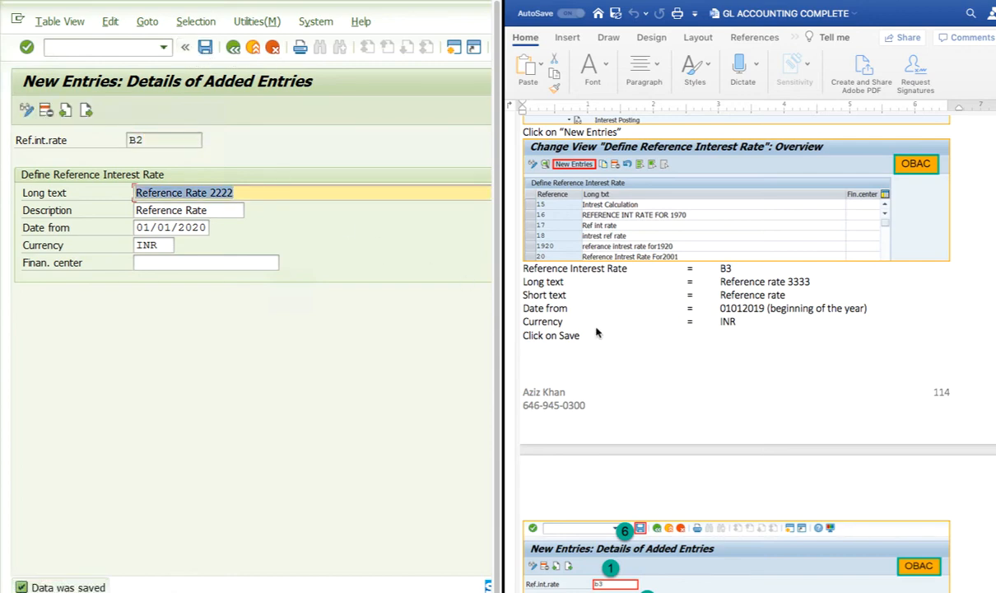
scroll(680, 352, down, 5)
scroll(680, 352, down, 3)
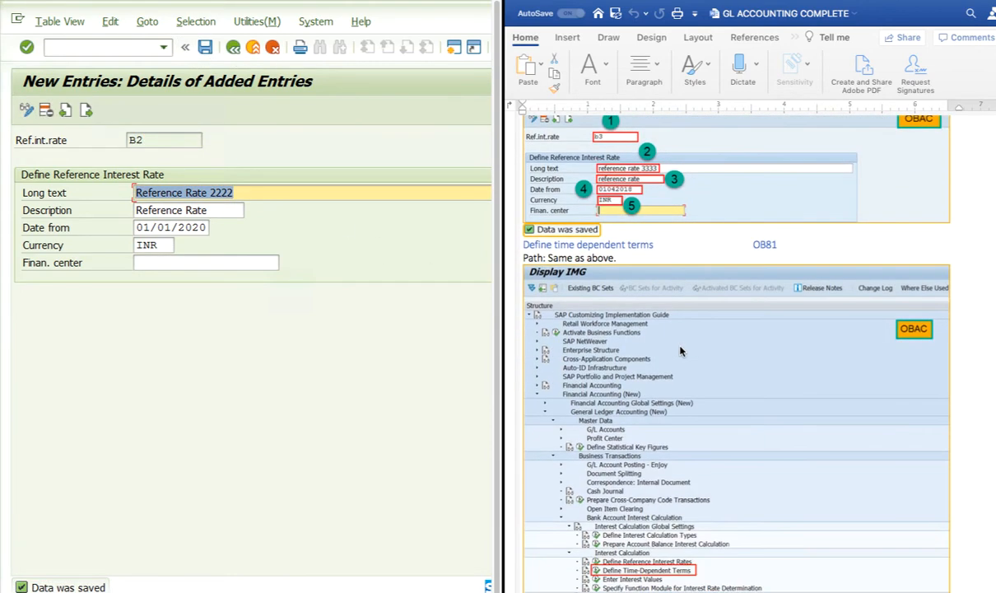
scroll(680, 352, down, 3)
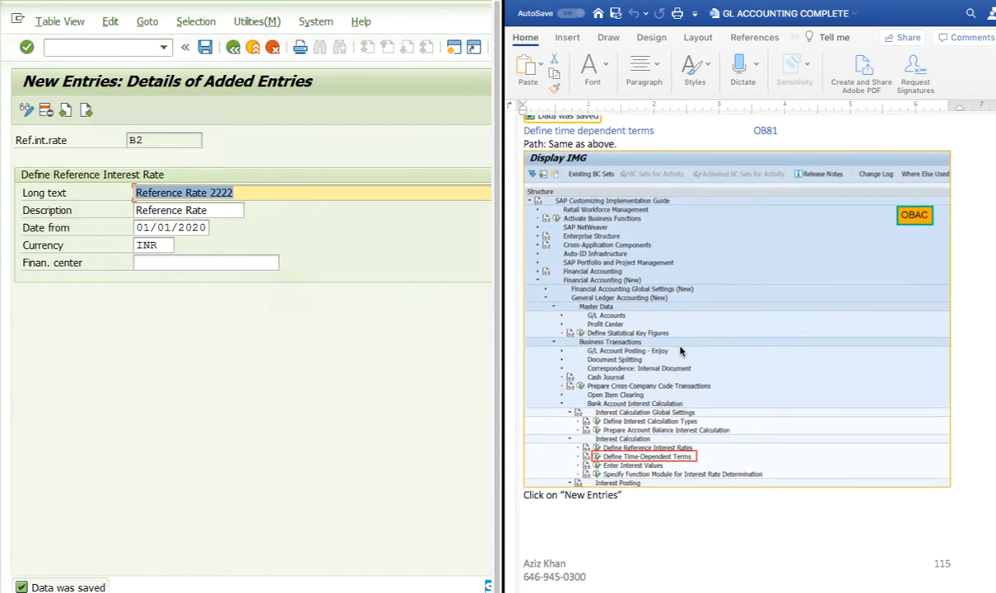
Start a new entry in Define Time-Dependent Terms and consult the document's values for the credit interest term
click(233, 48)
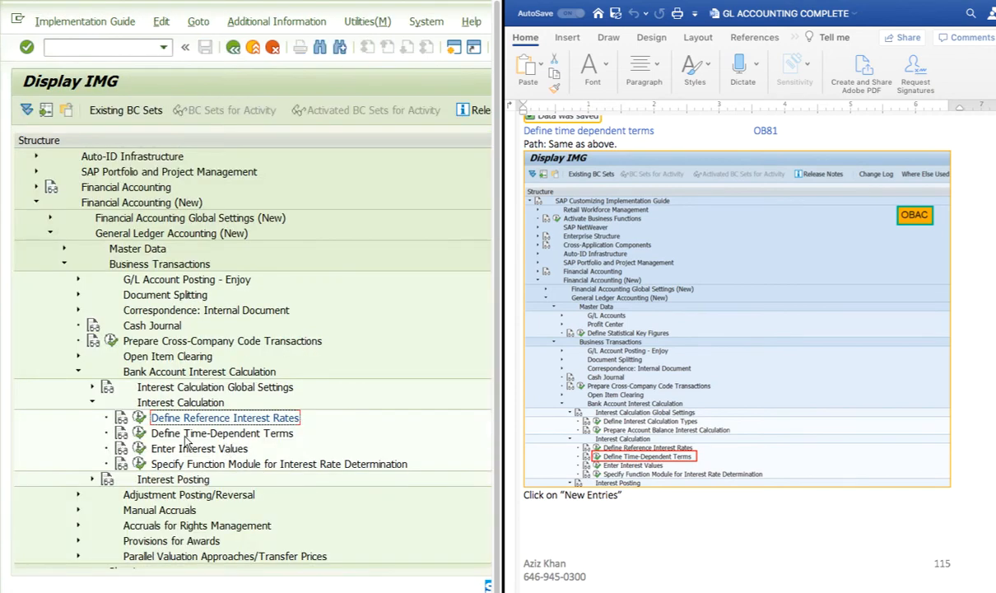
click(140, 434)
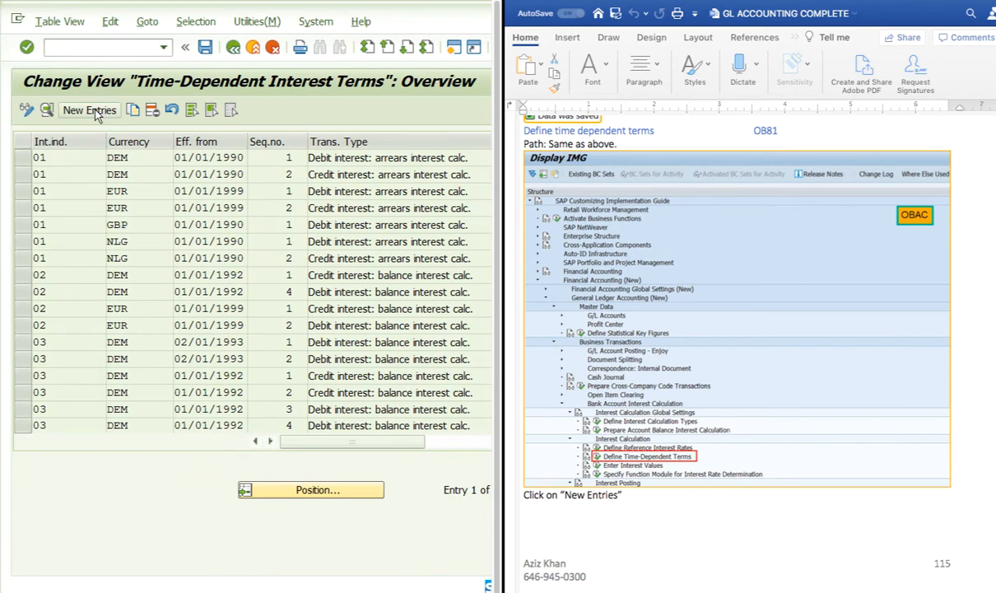
click(94, 110)
scroll(873, 433, down, 15)
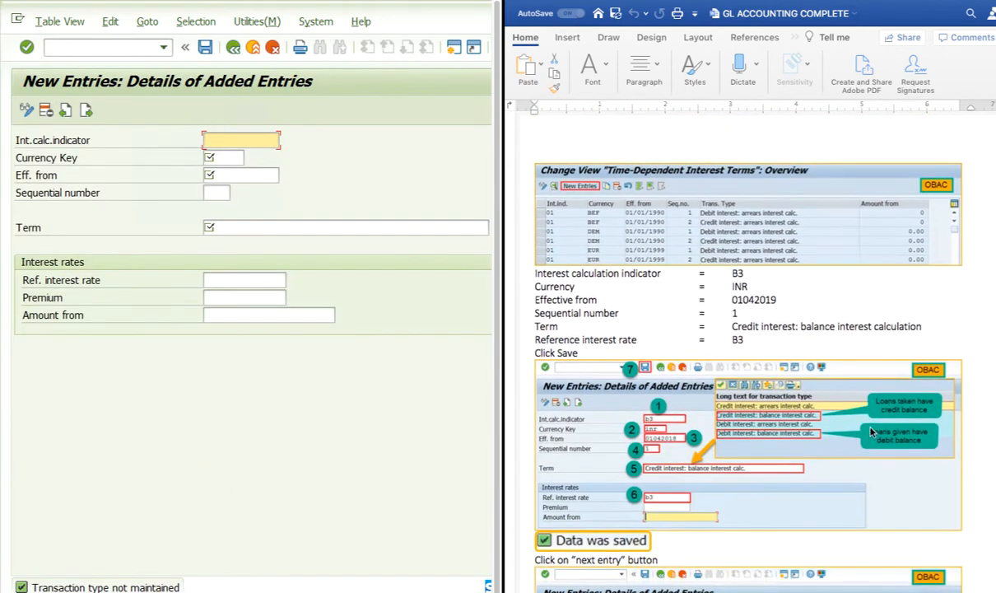
scroll(871, 432, up, 2)
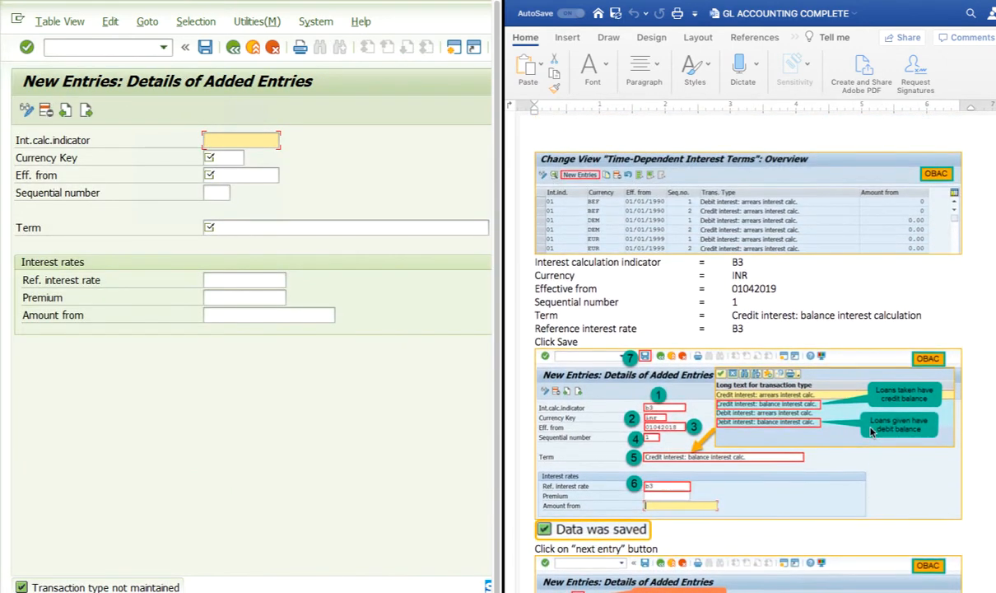
scroll(872, 432, down, 2)
scroll(871, 432, down, 2)
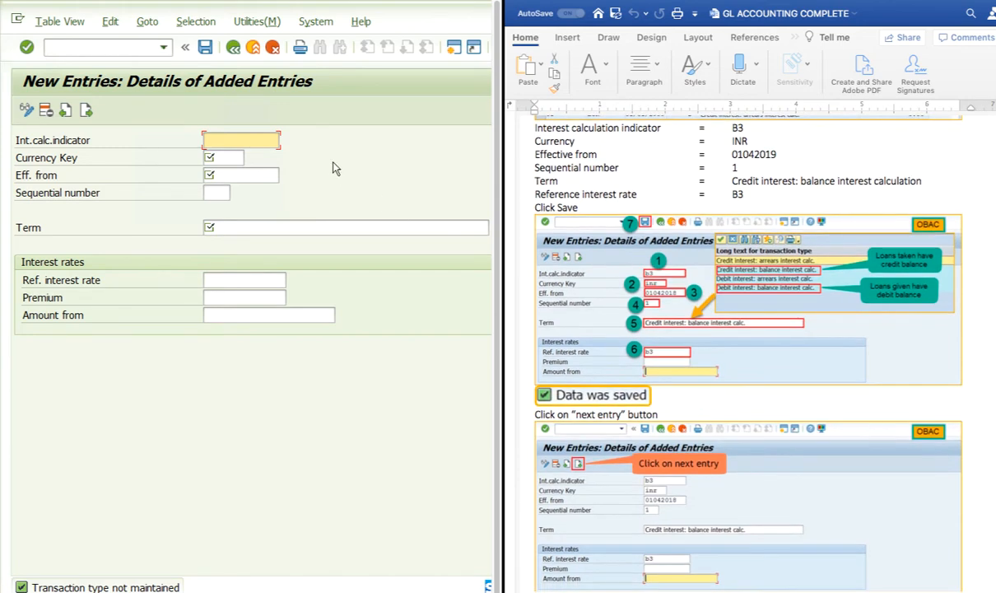
Enter interest calculation indicator B2, currency INR, effective date 01012020 and sequential number 1 for the new entry
text(B2)
click(228, 157)
text(inr)
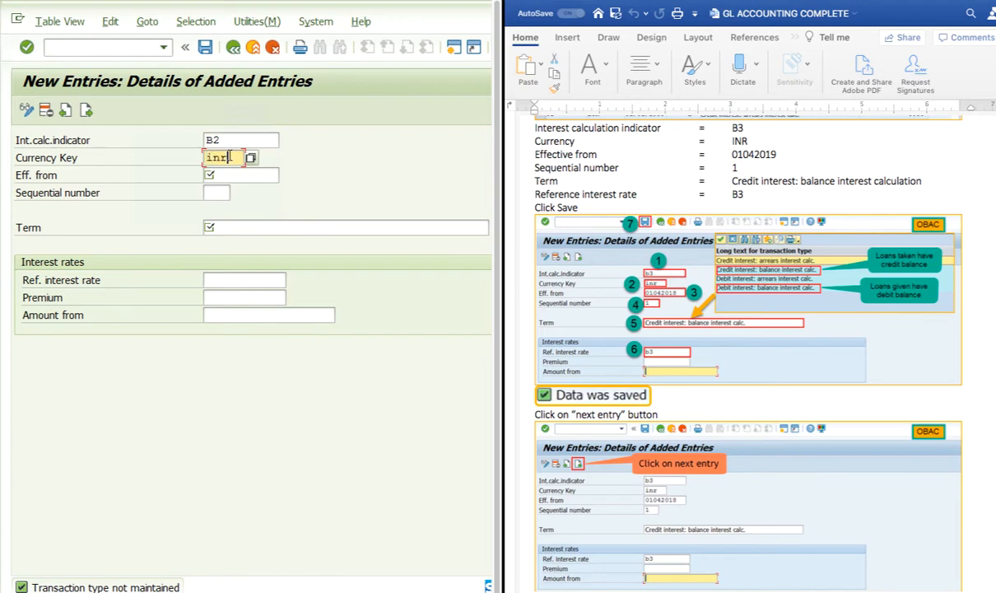
click(223, 175)
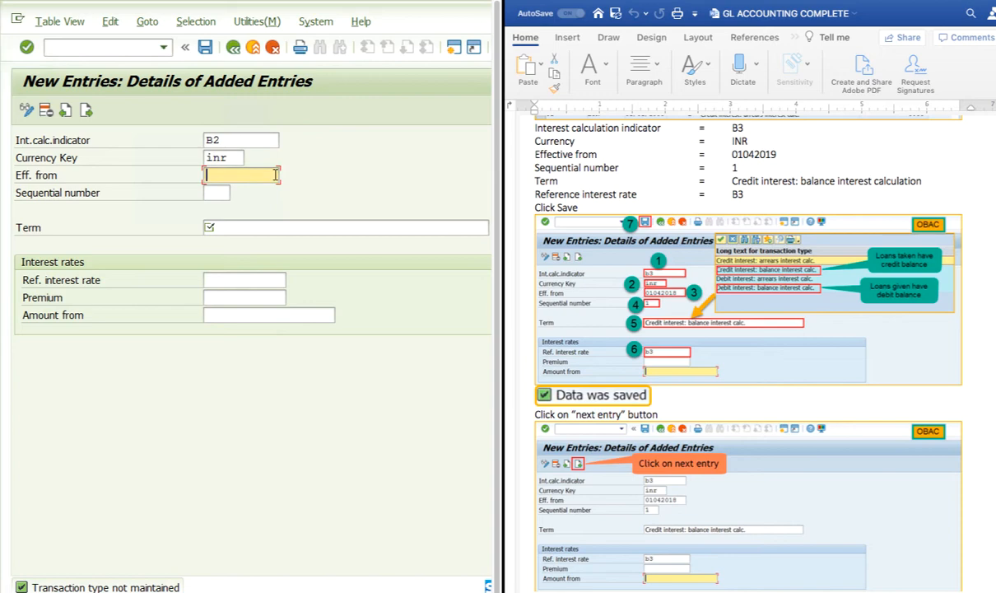
text(01012020)
click(216, 193)
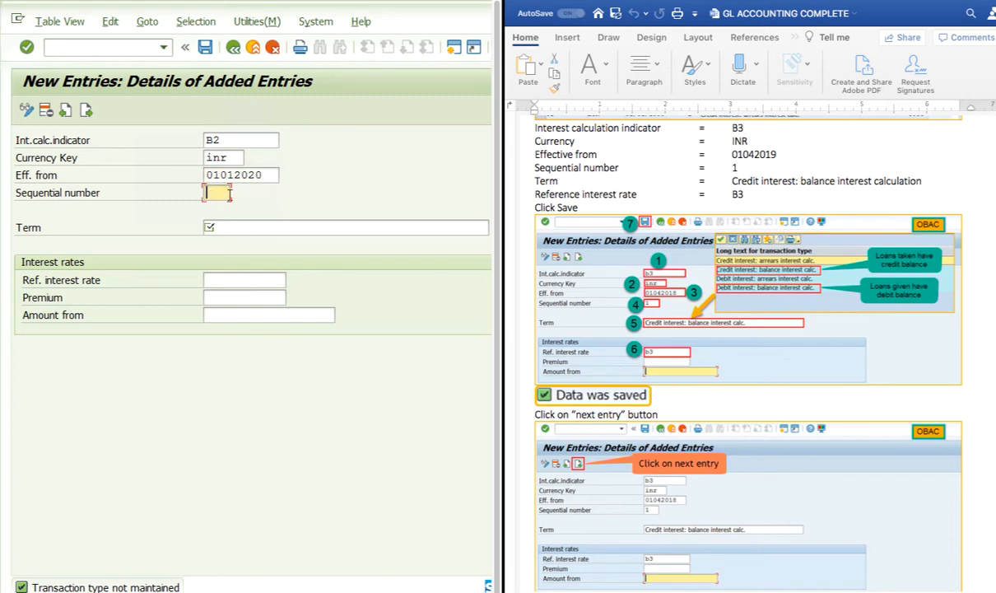
text(1)
Set the entry's term to "Credit interest: balance interest calc." from the available transaction types
click(247, 228)
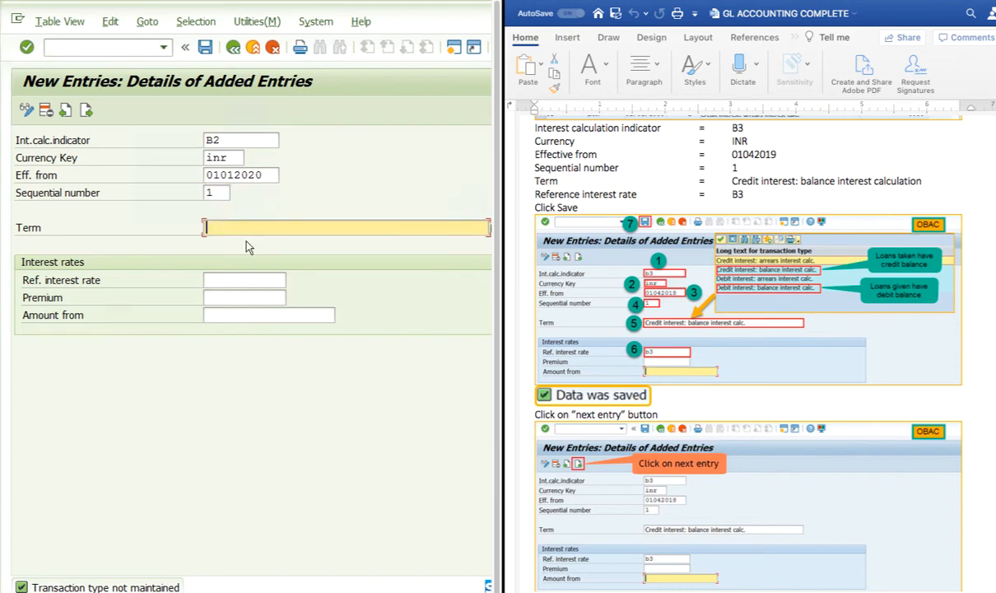
scroll(265, 241, right, 2)
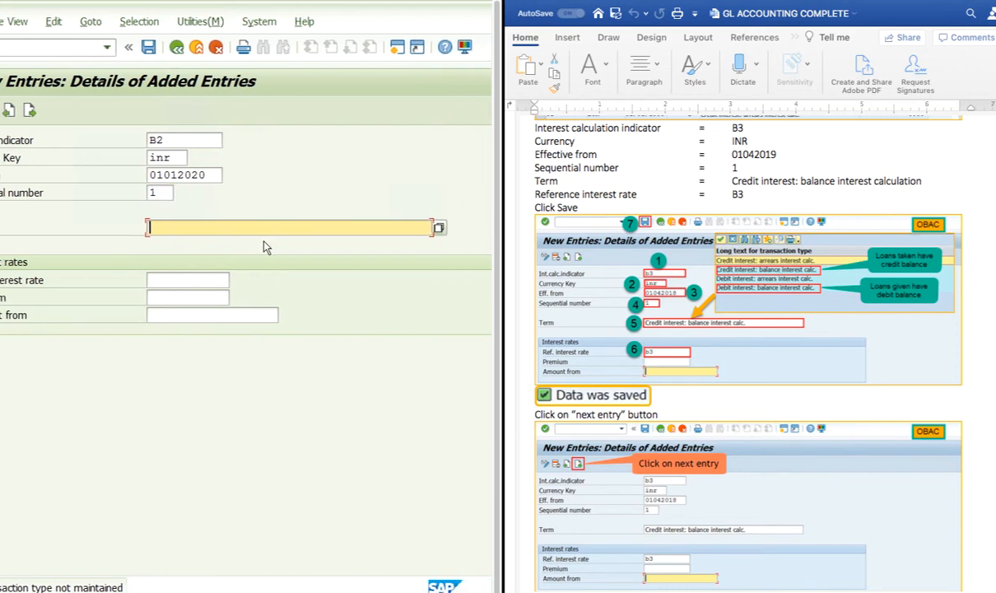
scroll(264, 240, left, 1)
click(446, 223)
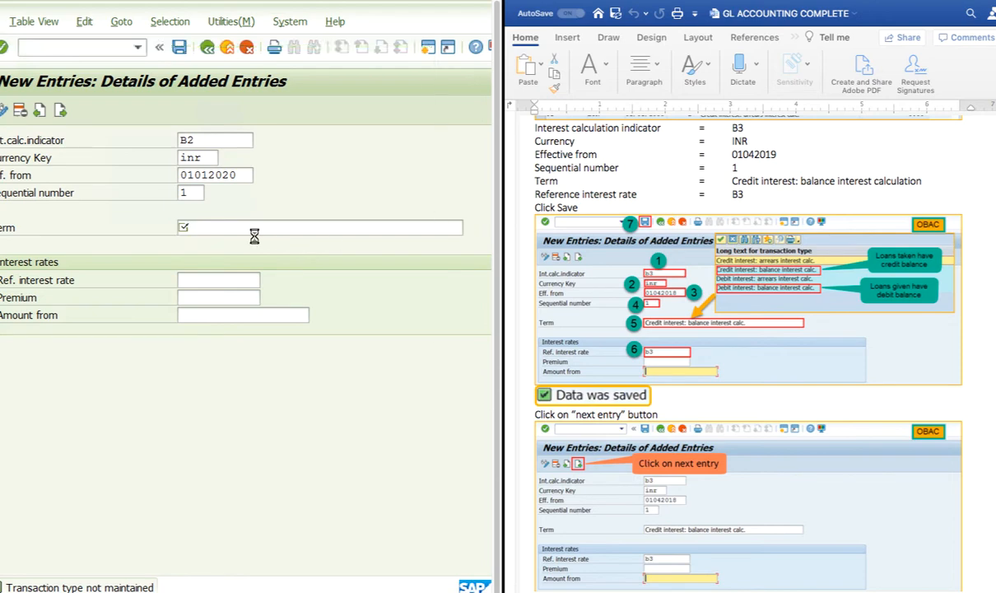
scroll(254, 237, left, 1)
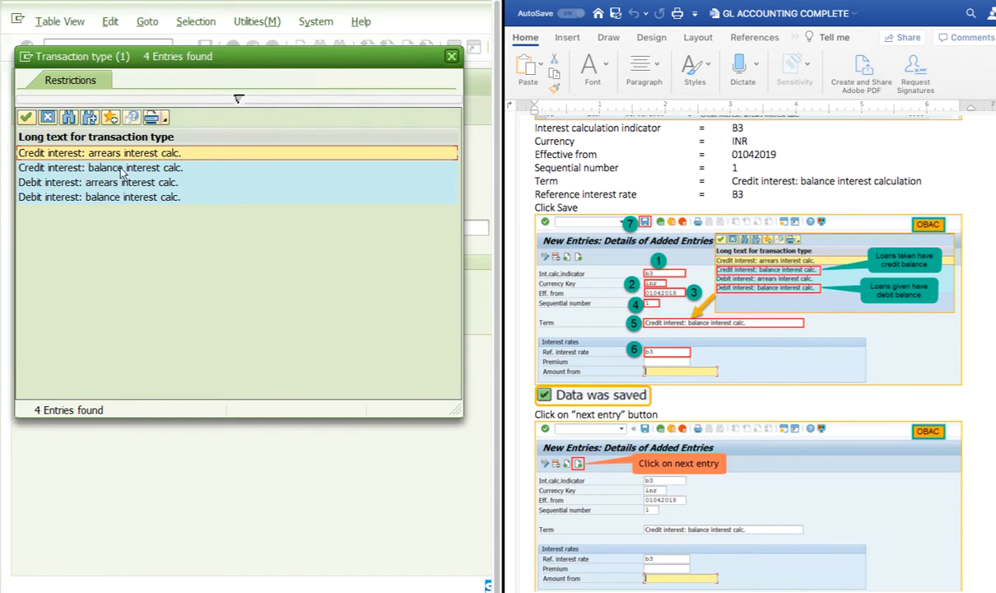
click(113, 168)
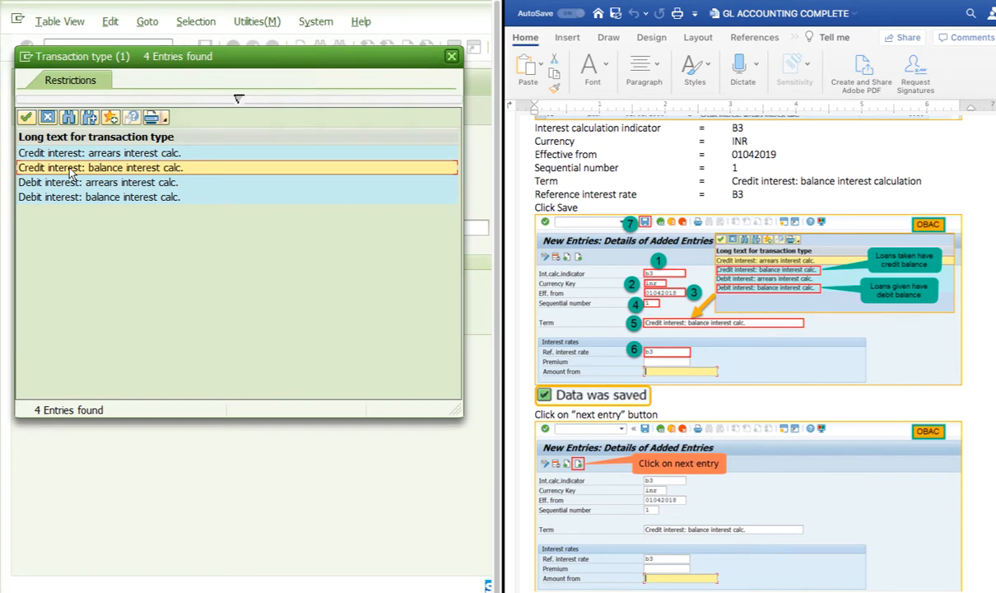
double_click(72, 168)
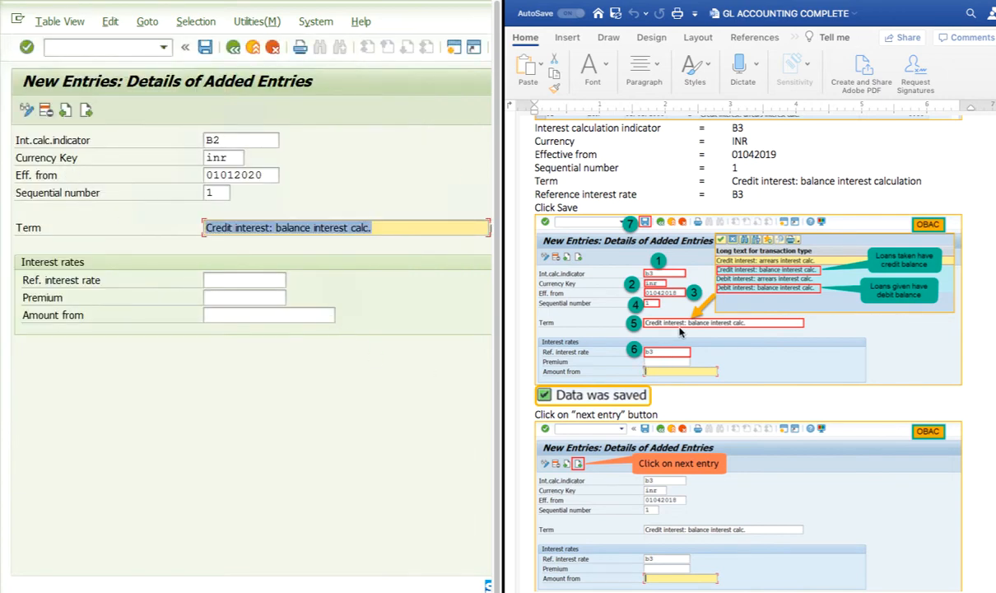
Open the list of possible reference interest rates for the entry and look through it for rate B2
click(216, 280)
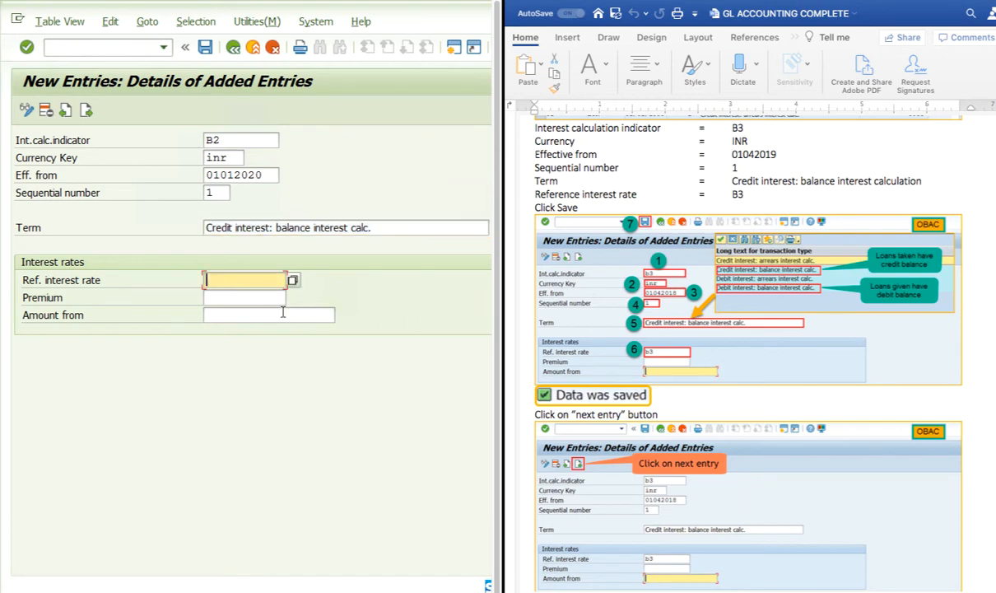
click(292, 281)
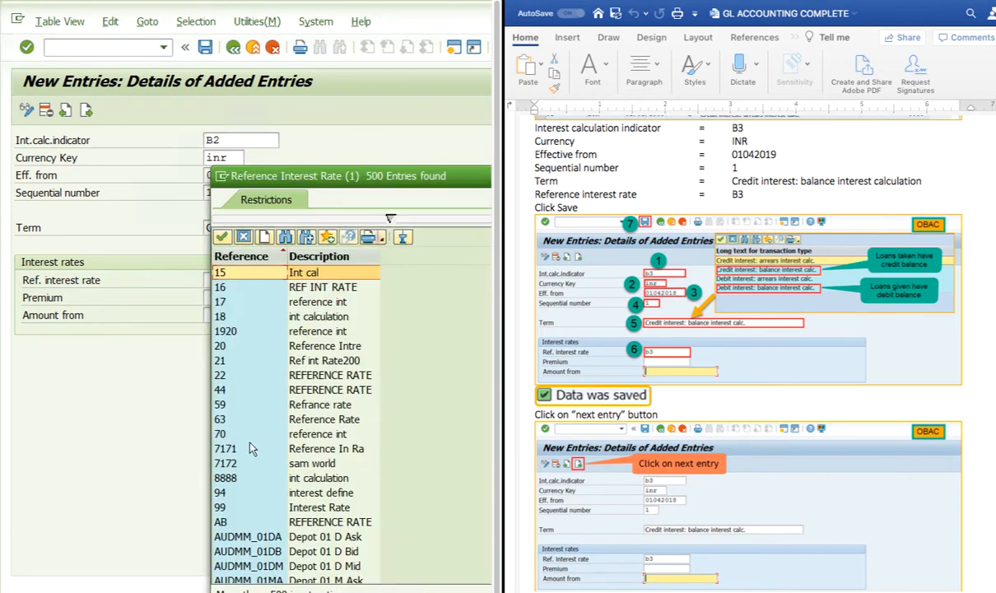
scroll(251, 451, down, 10)
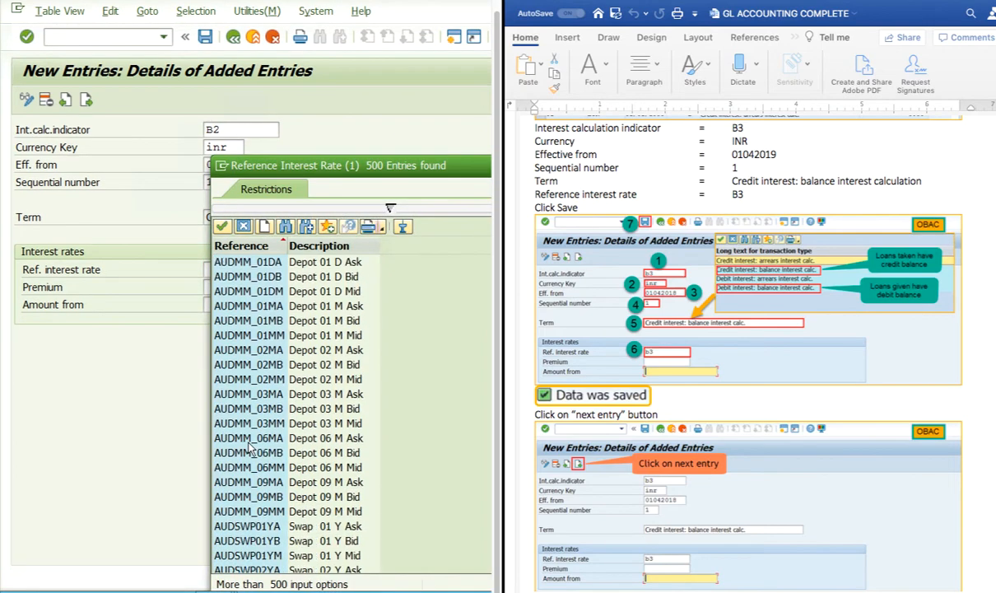
scroll(251, 446, down, 10)
scroll(251, 447, up, 9)
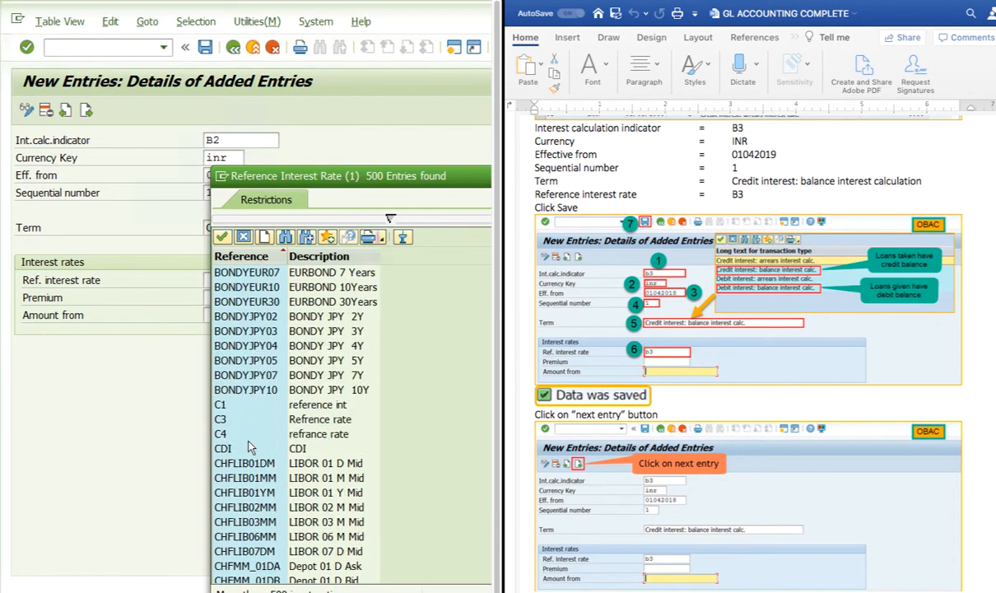
scroll(252, 447, down, 15)
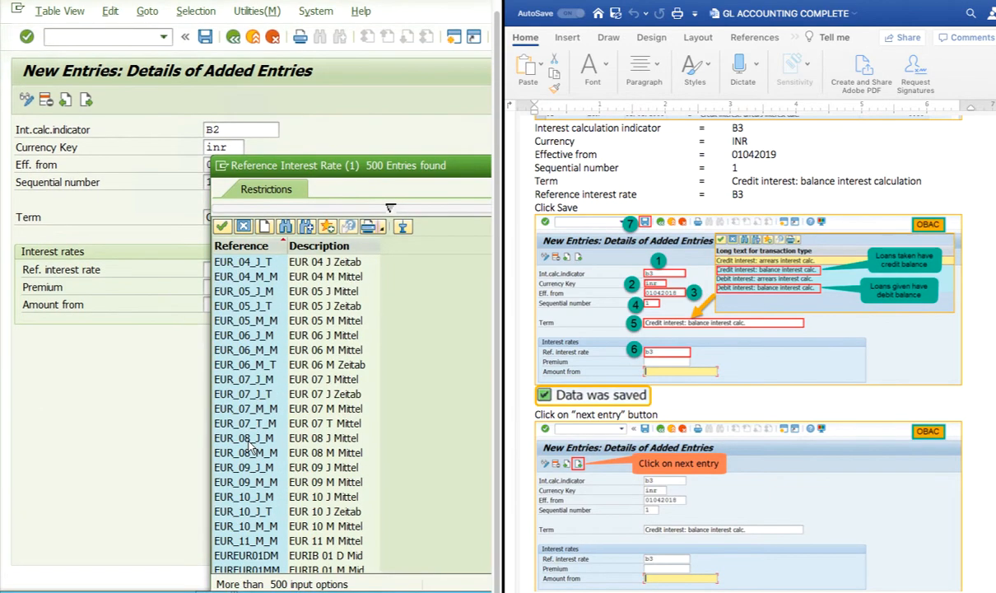
scroll(251, 447, up, 5)
scroll(251, 446, down, 20)
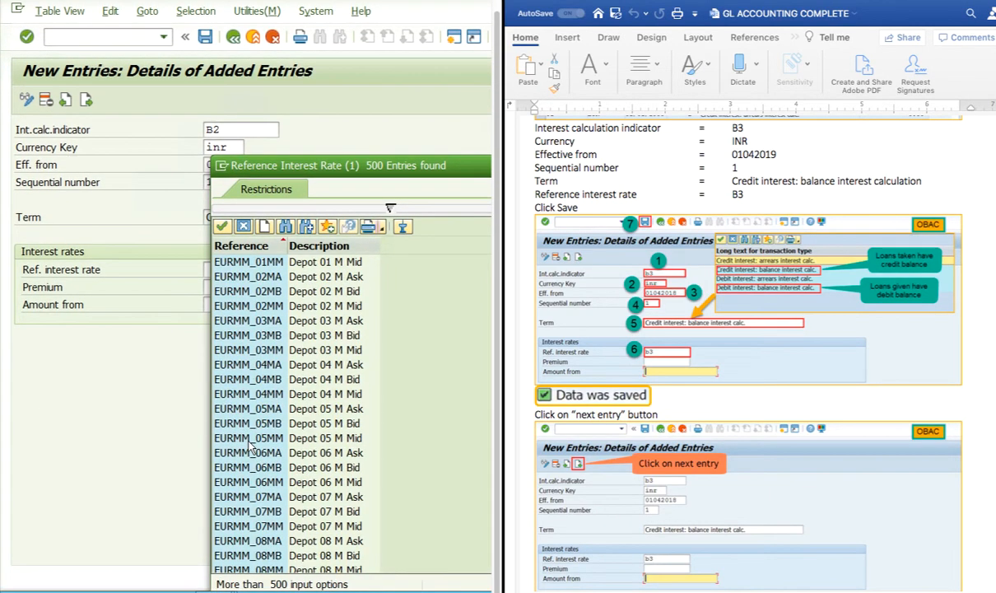
scroll(251, 446, down, 4)
scroll(251, 445, up, 20)
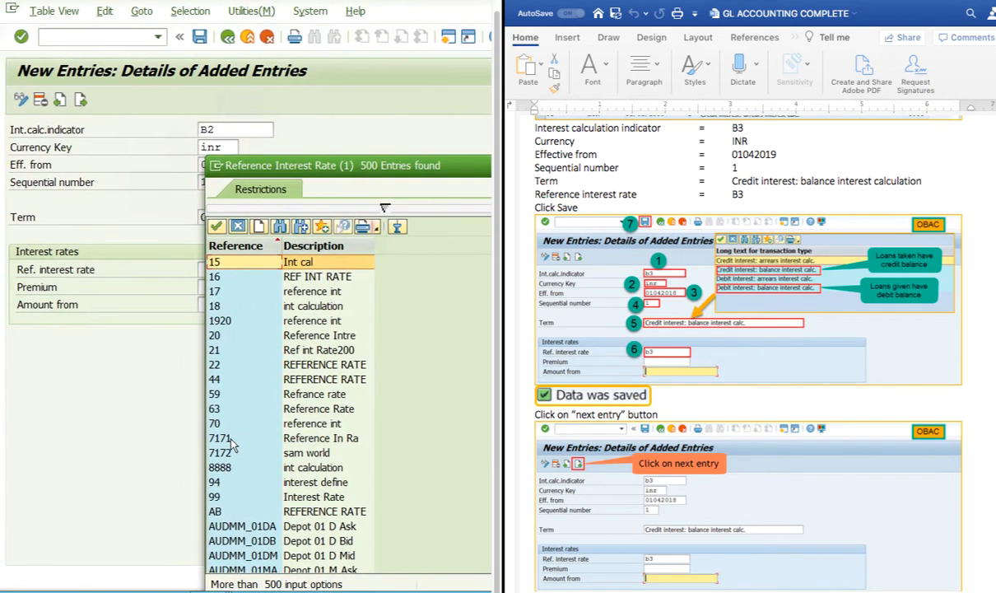
drag(337, 163, 219, 46)
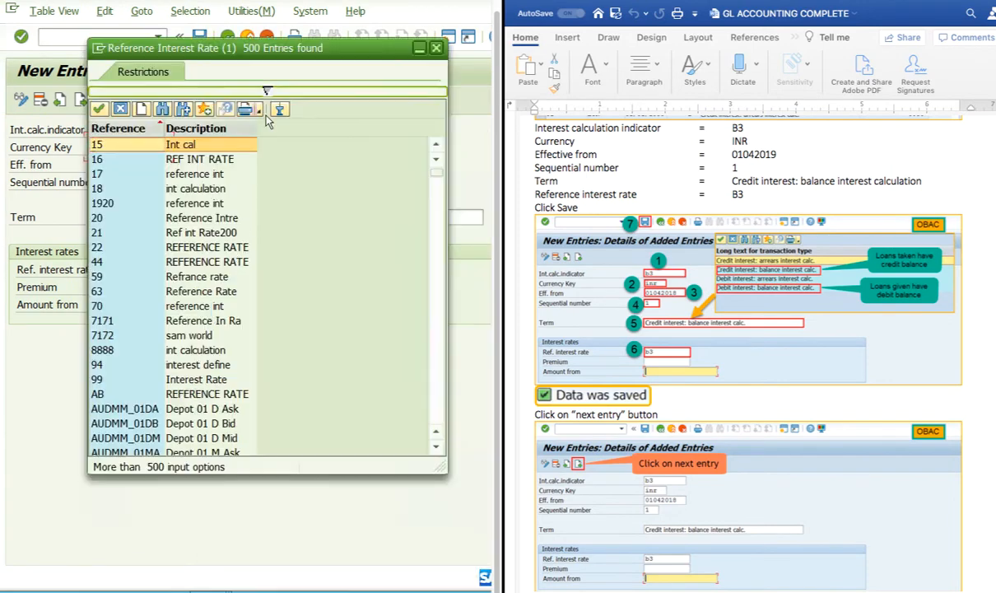
scroll(179, 357, down, 20)
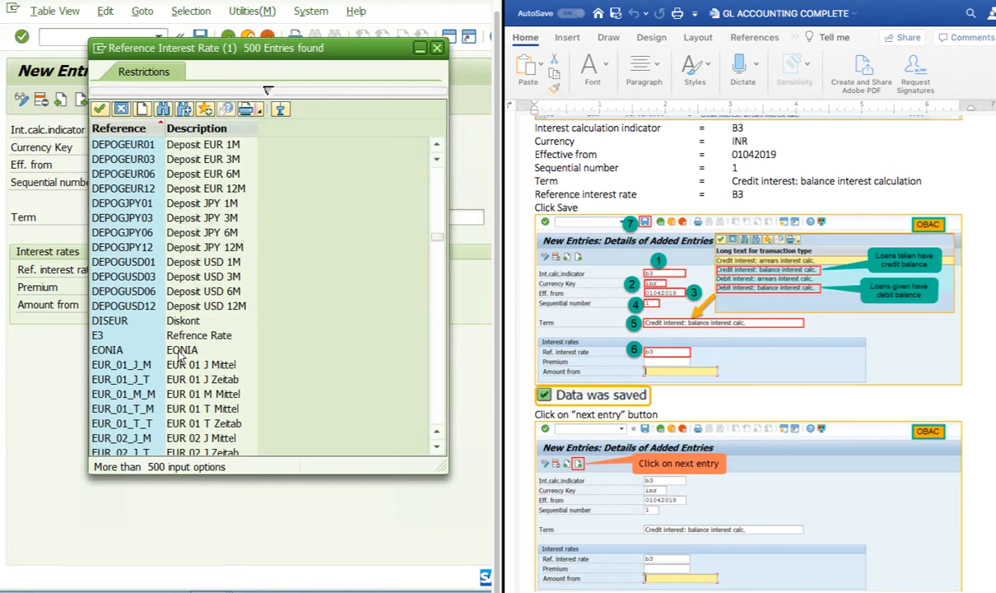
Clear the maximum number of hits in the reference interest rate restrictions and rerun the search
click(267, 89)
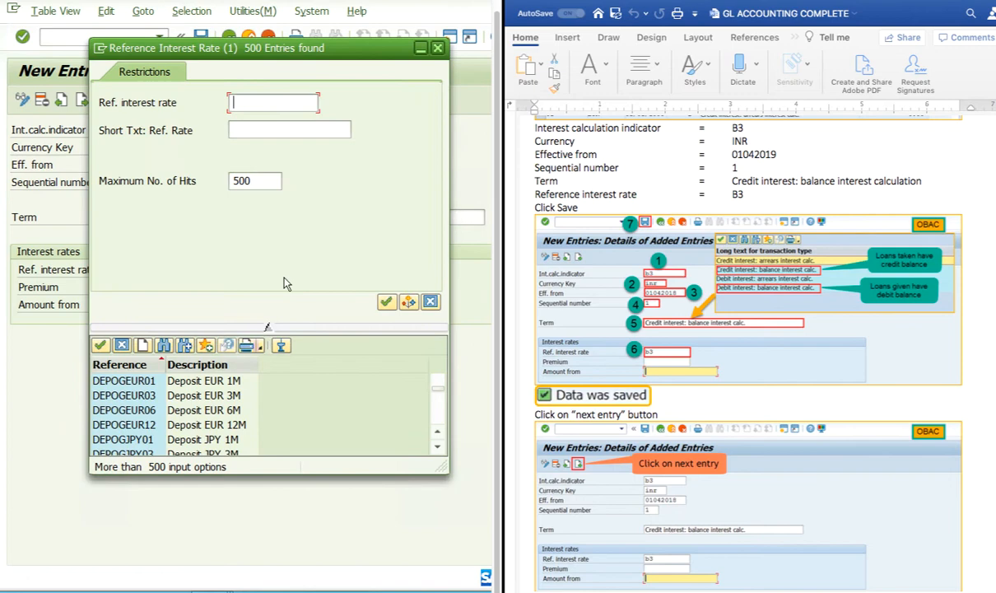
click(265, 183)
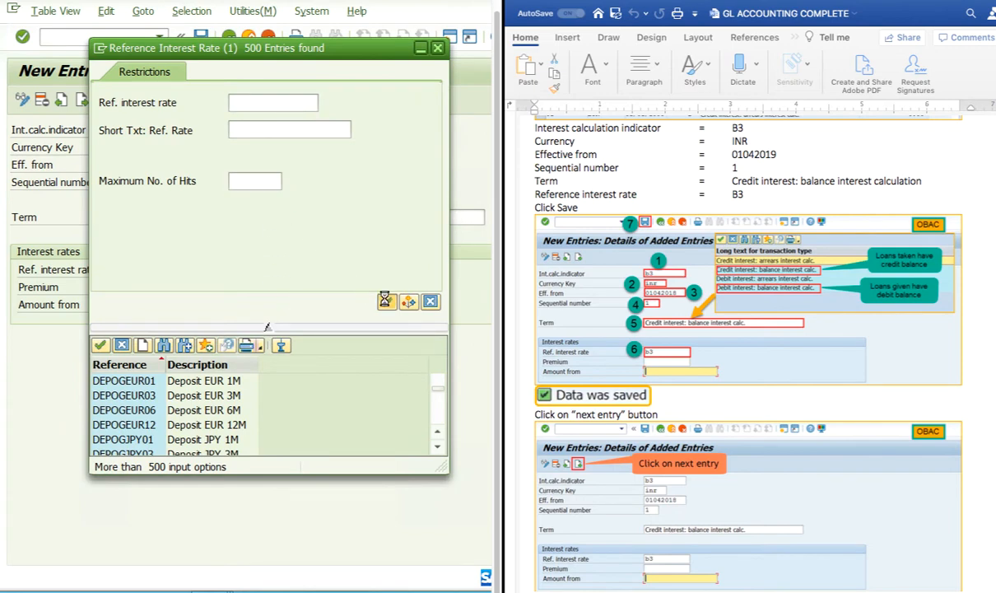
click(386, 302)
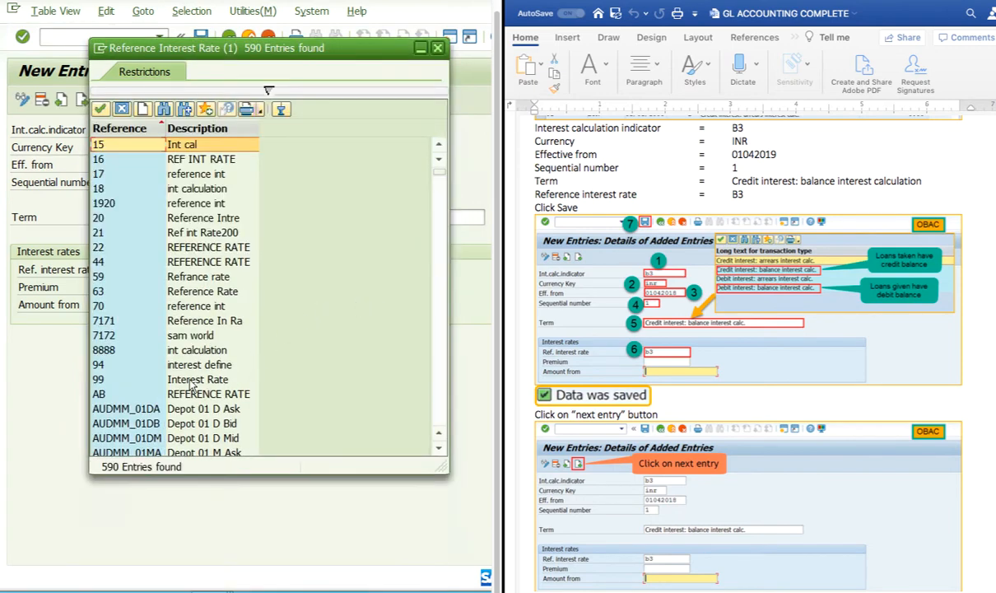
Find B2 in the rate list, assign it as the reference interest rate and save the entry to the proposed customizing request
scroll(189, 384, down, 6)
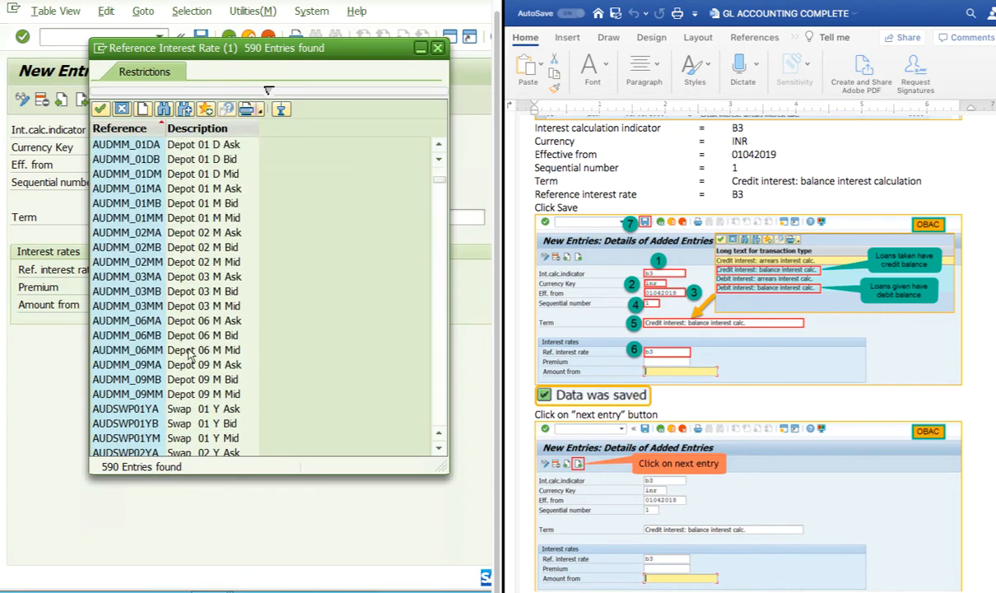
click(165, 110)
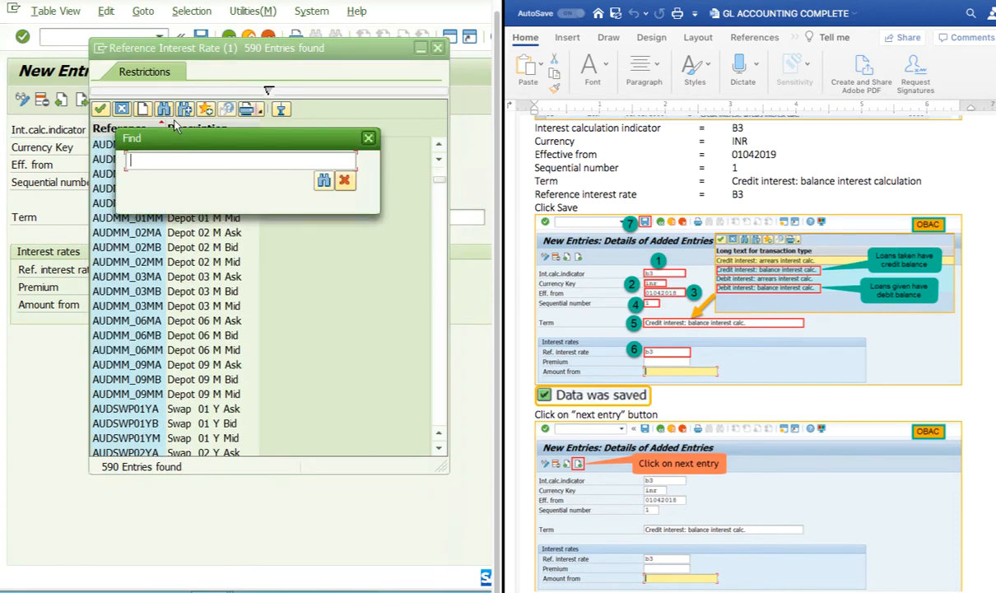
text(b2)
key(Return)
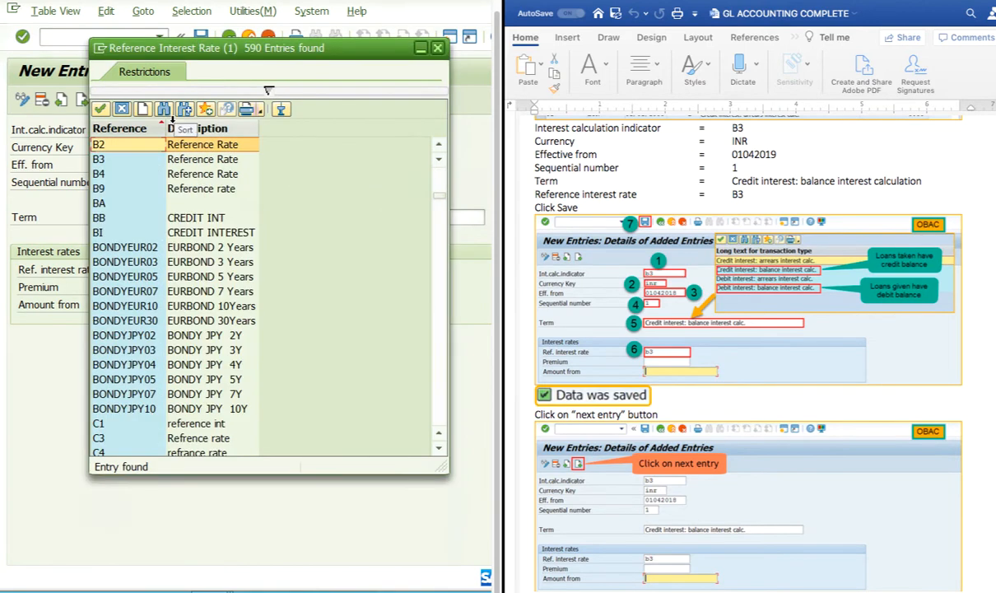
double_click(192, 142)
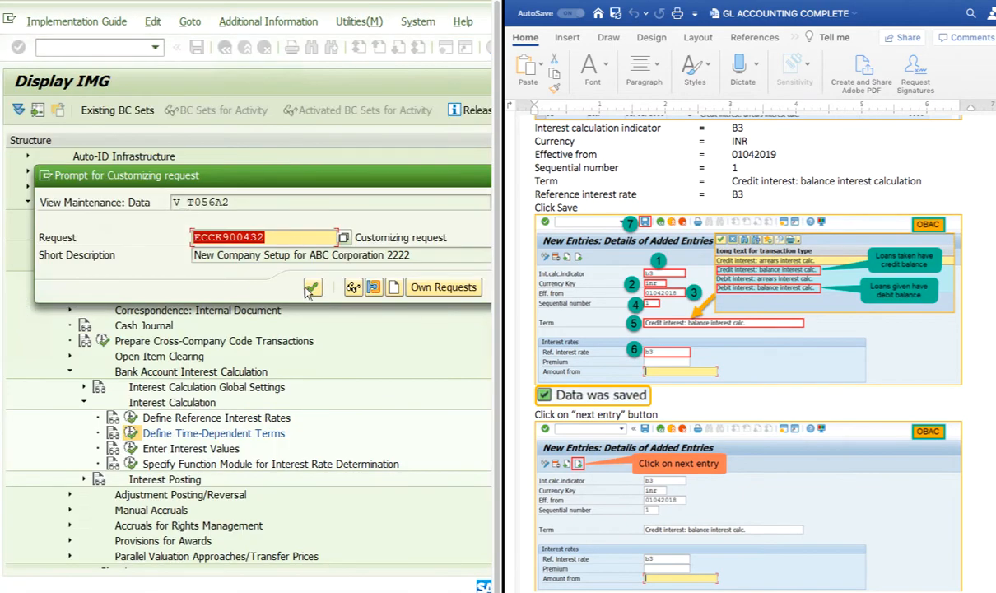
click(312, 288)
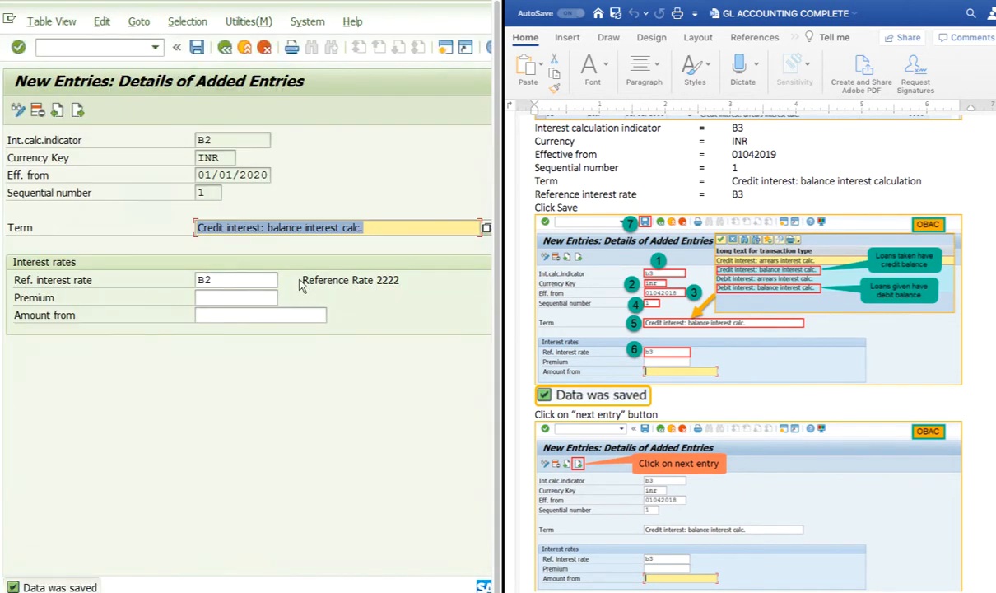
scroll(669, 305, down, 6)
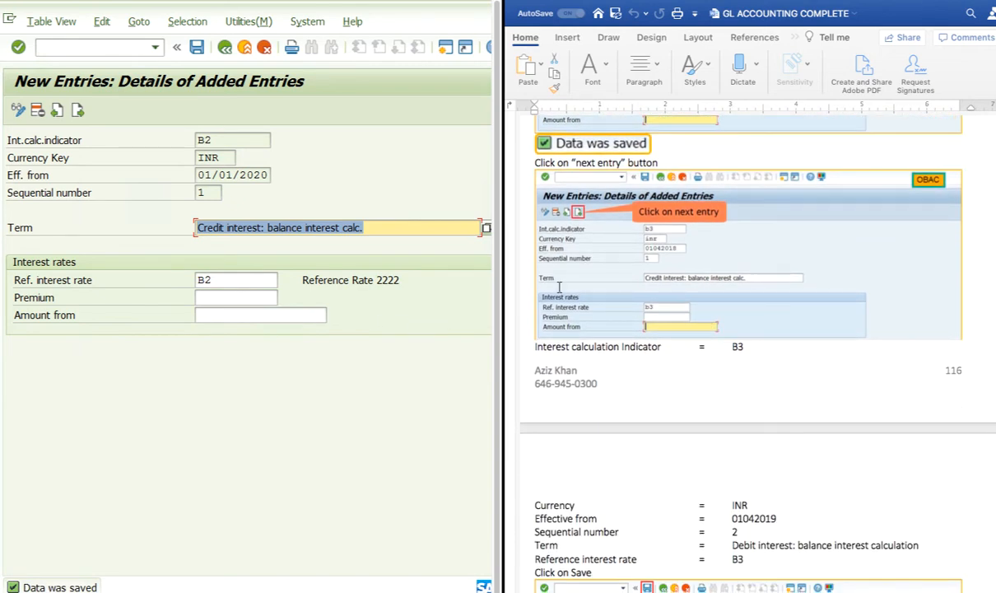
Start the next time-dependent terms entry with indicator B2, currency INR, effective date 01012020 and sequential number 2
click(80, 113)
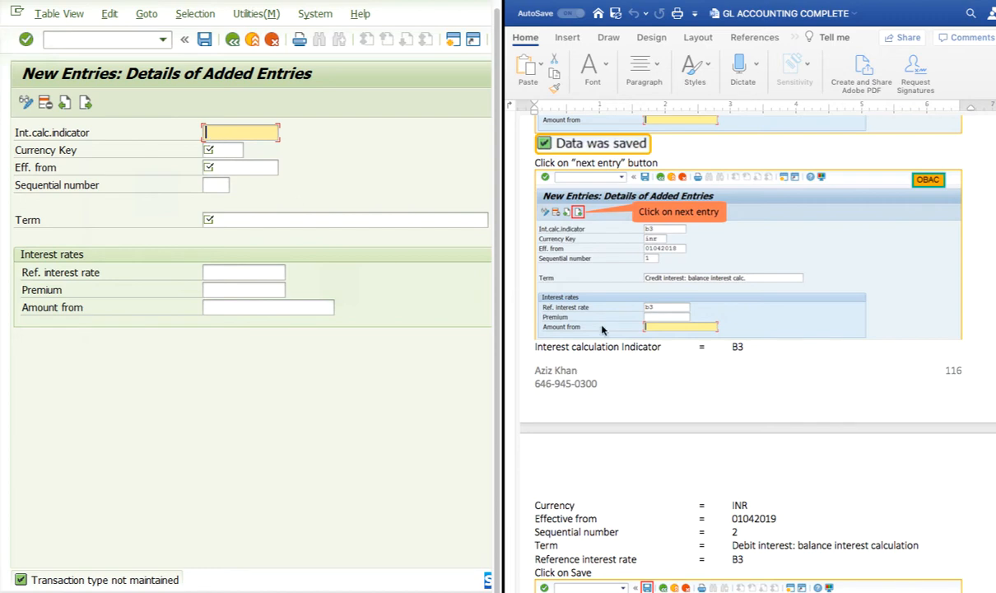
scroll(664, 344, down, 5)
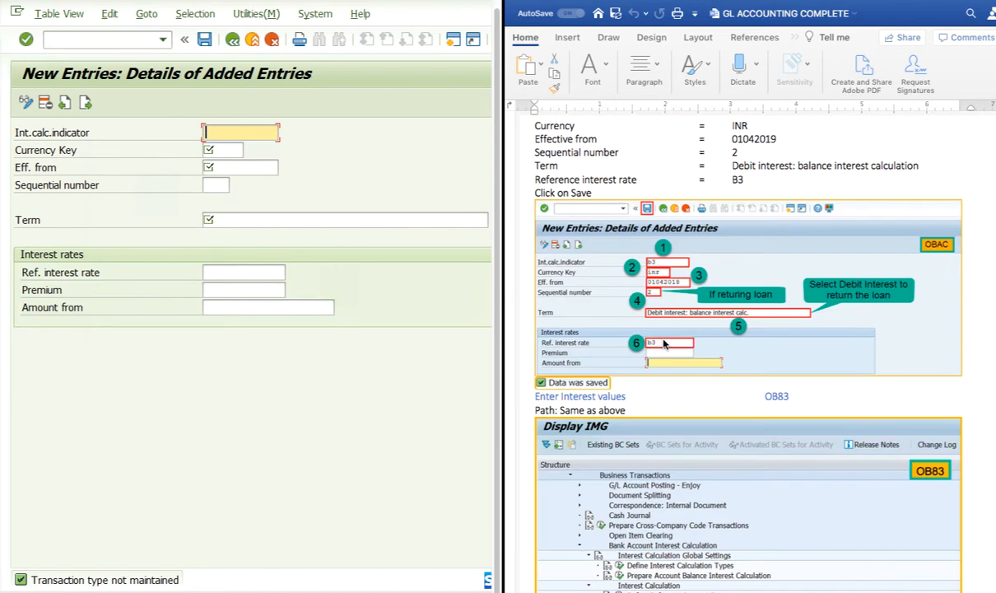
click(223, 135)
click(223, 148)
click(224, 152)
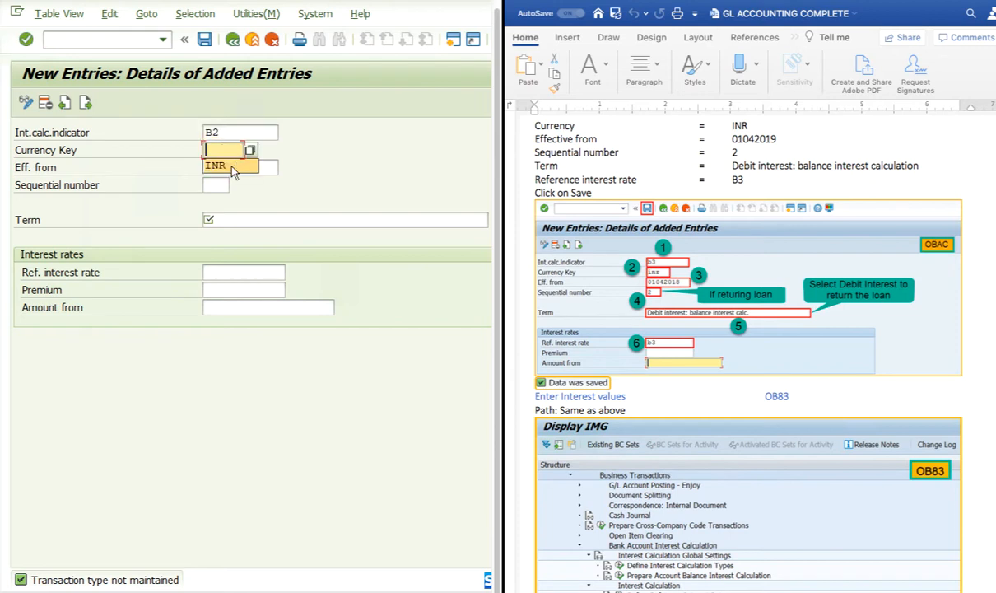
click(227, 169)
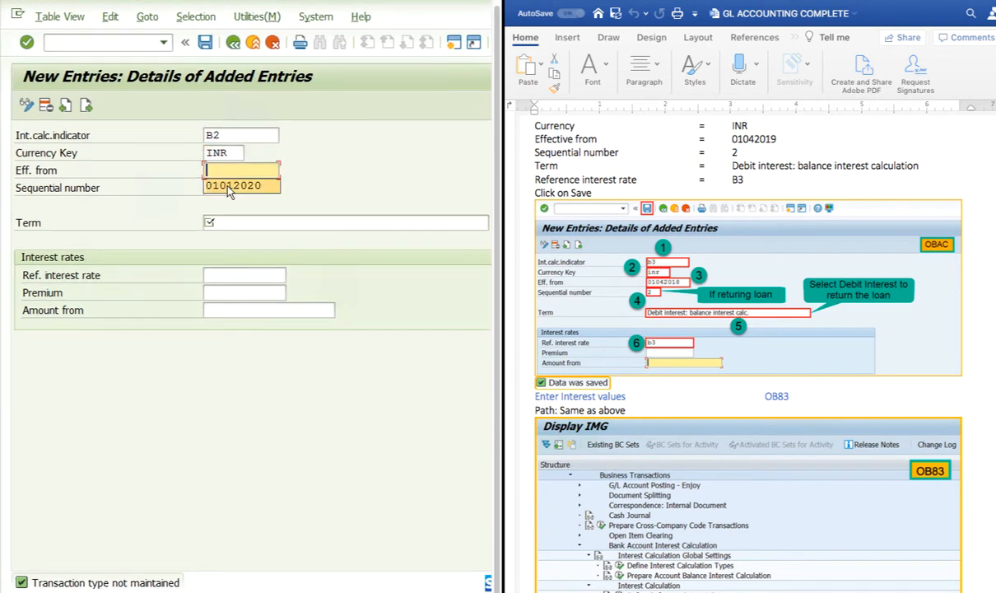
click(229, 187)
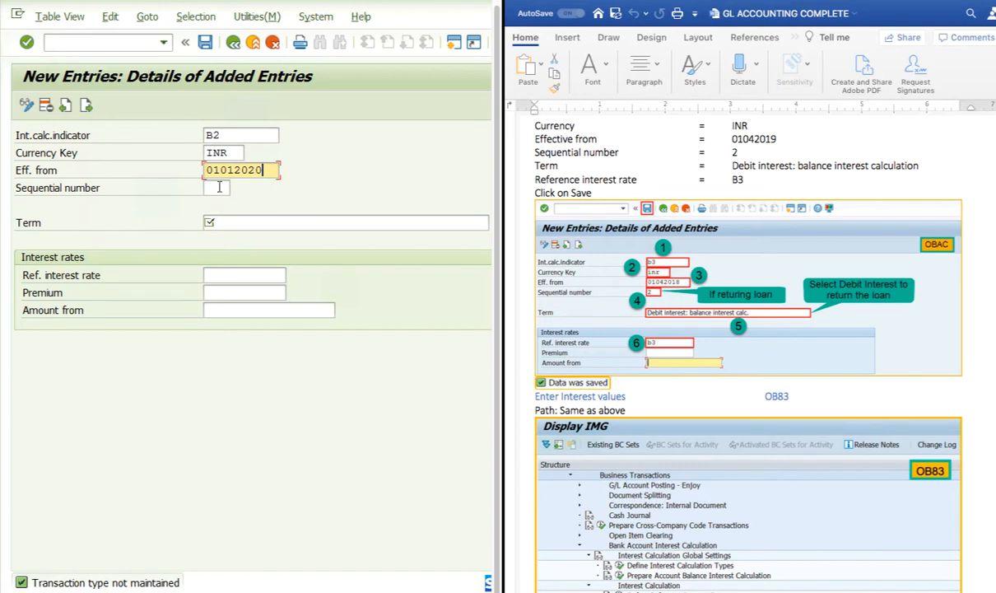
click(216, 188)
text(2)
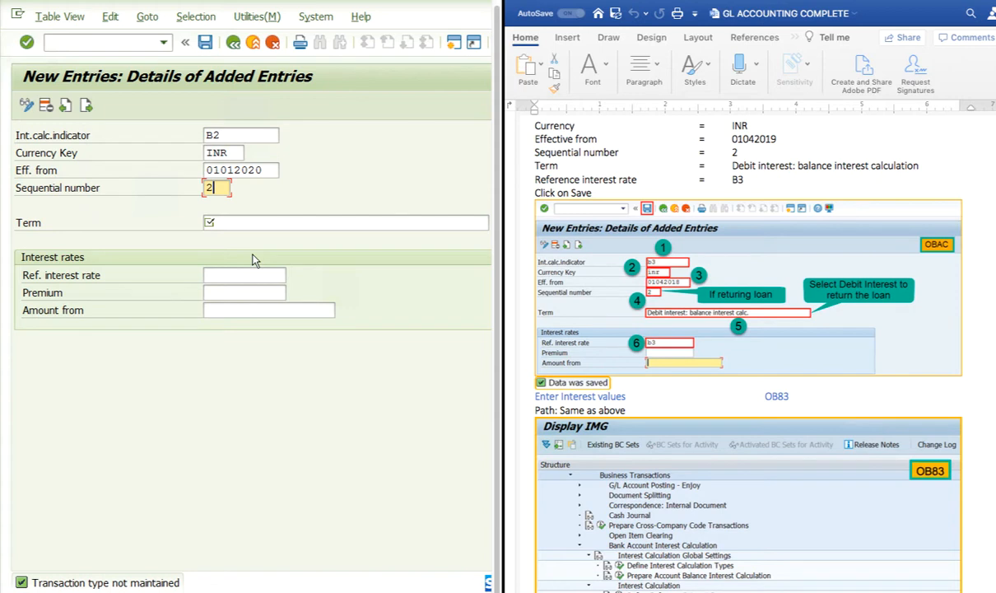
Set the entry's term to "Debit interest: balance interest calc." from the available transaction types
click(244, 223)
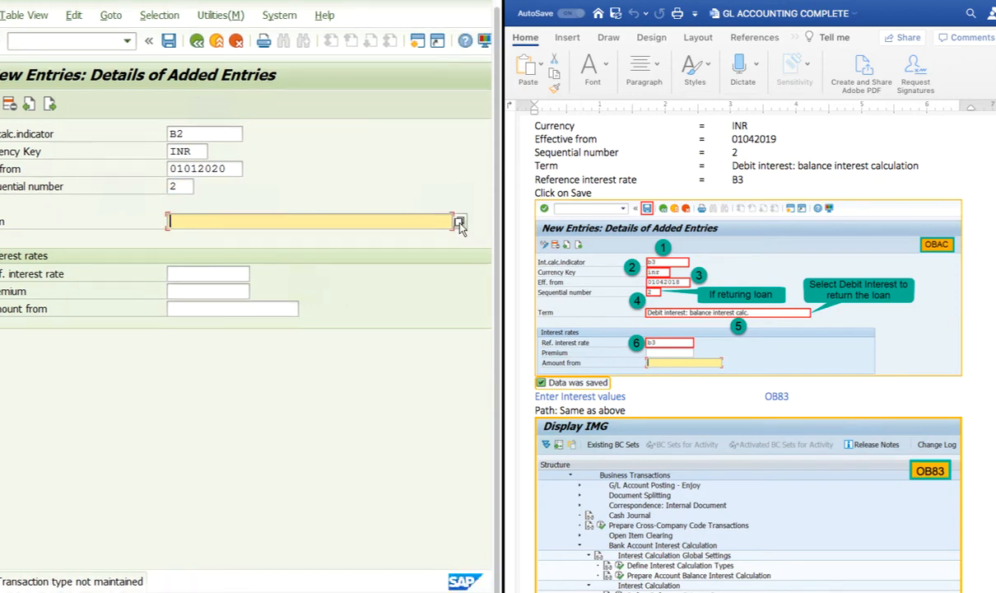
click(485, 223)
click(445, 225)
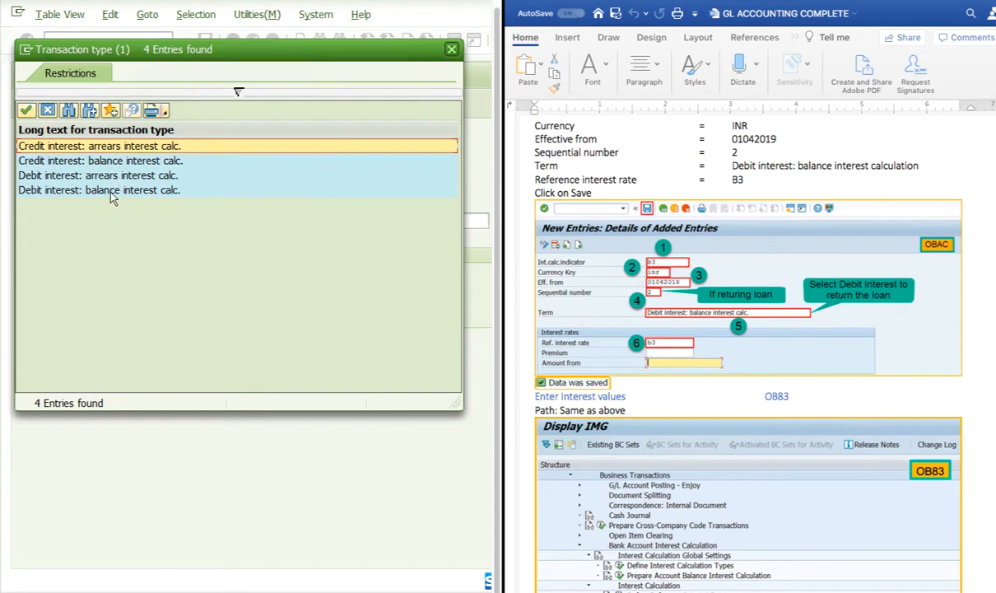
click(153, 191)
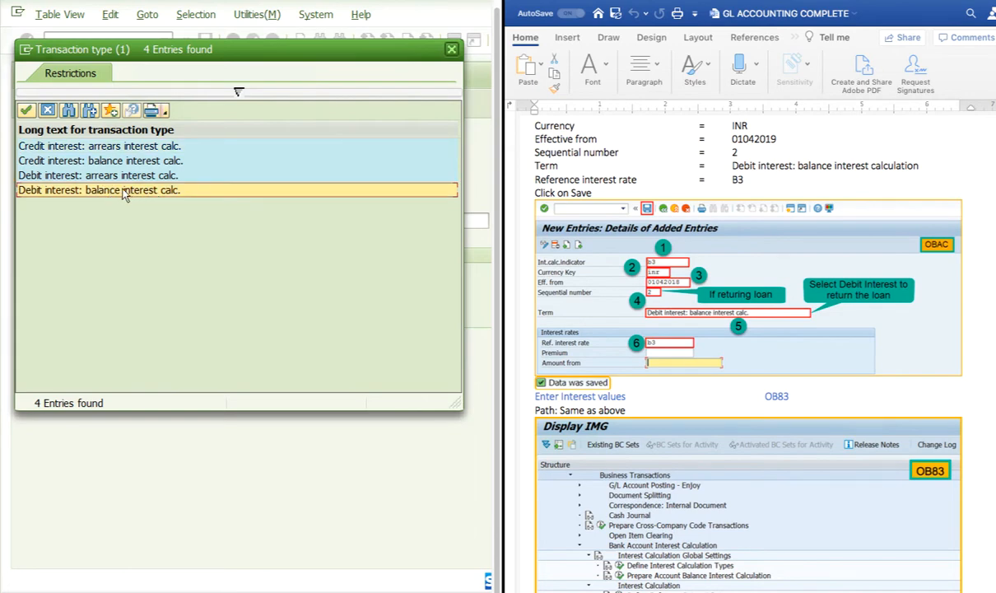
double_click(124, 194)
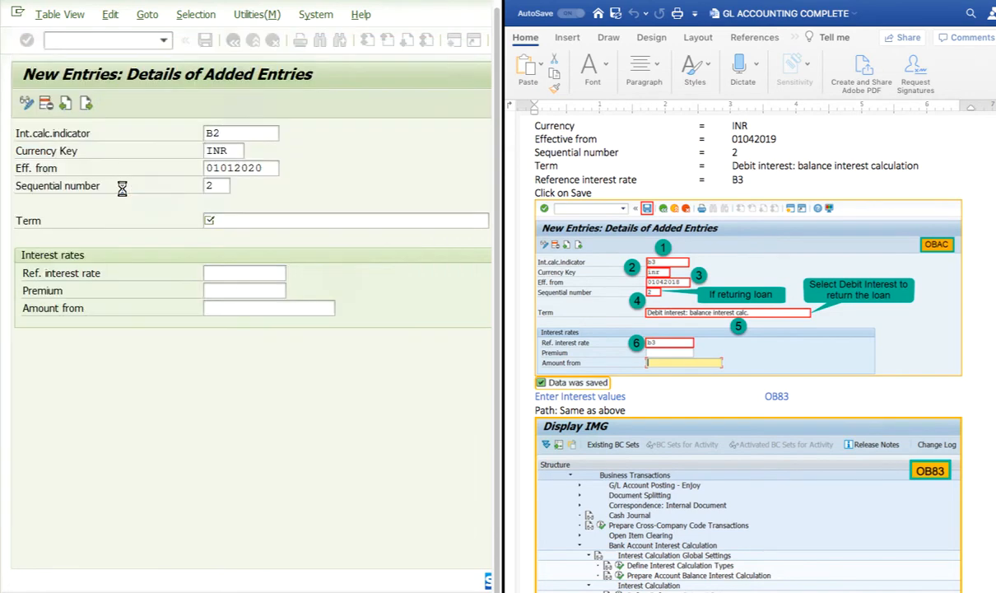
Find rate B2 among the reference interest rates, assign it to the debit interest entry and save the entry
click(228, 273)
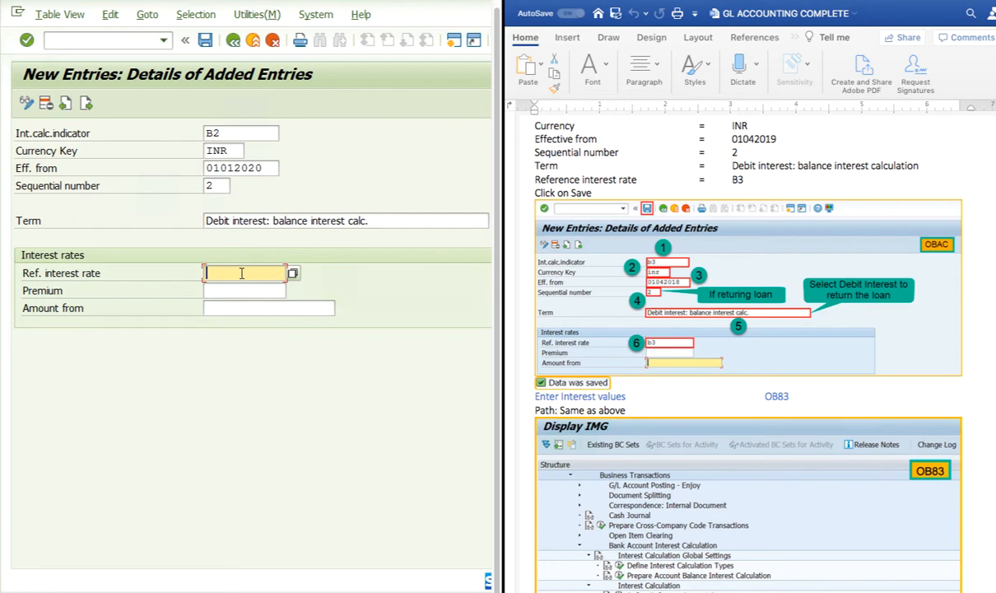
click(292, 273)
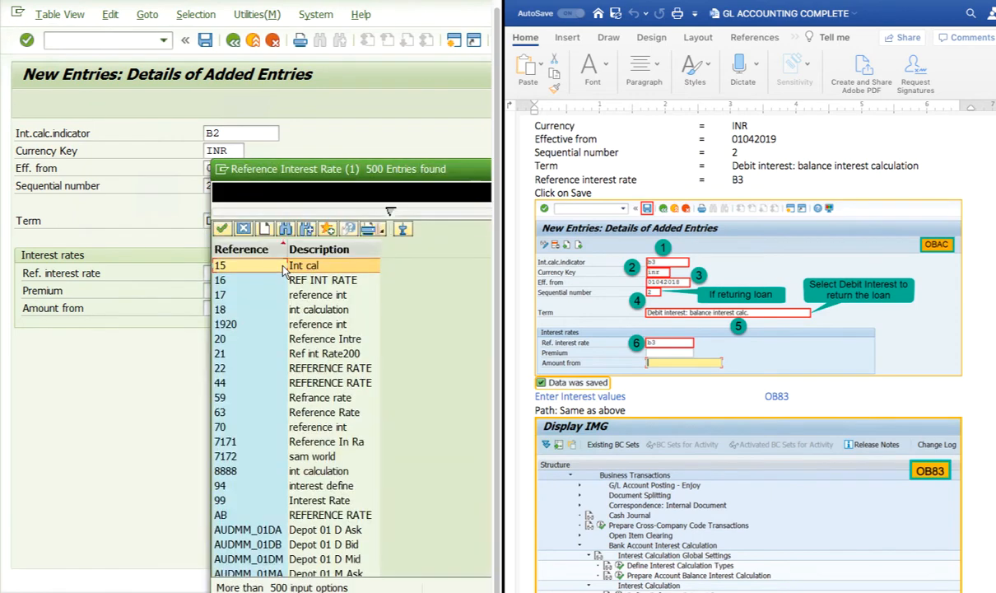
scroll(283, 336, down, 1)
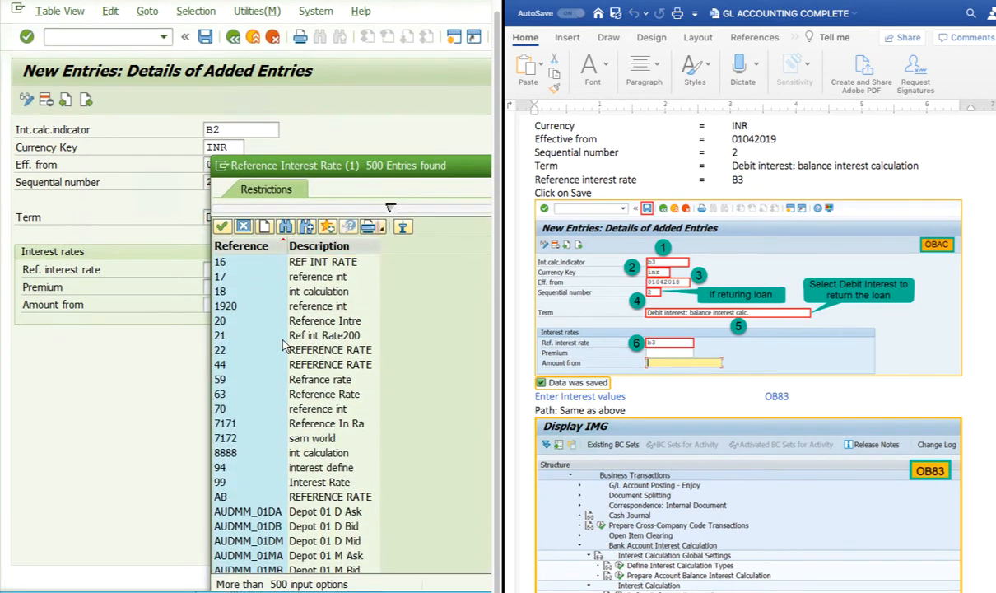
click(284, 226)
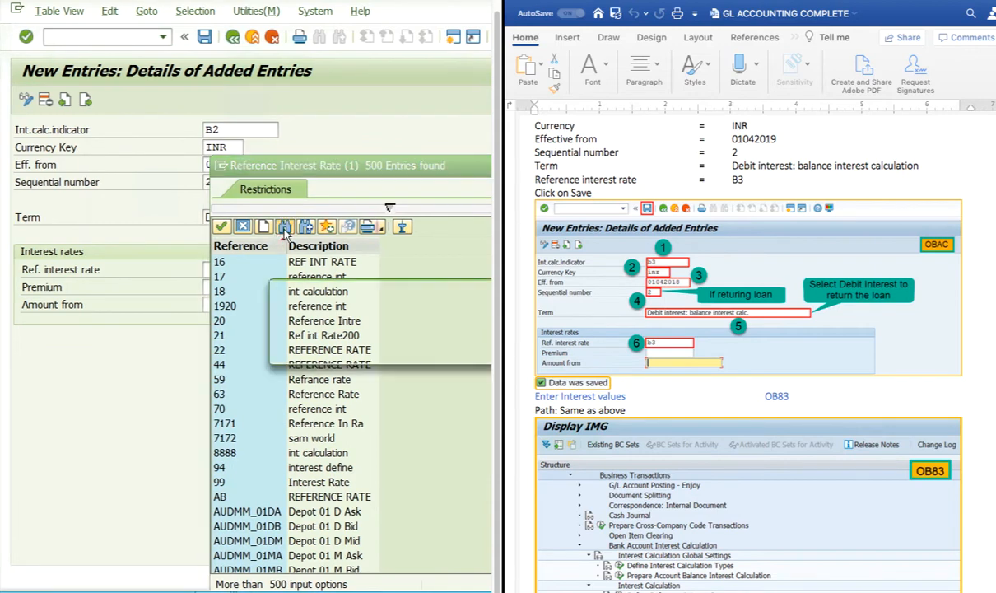
text(b2)
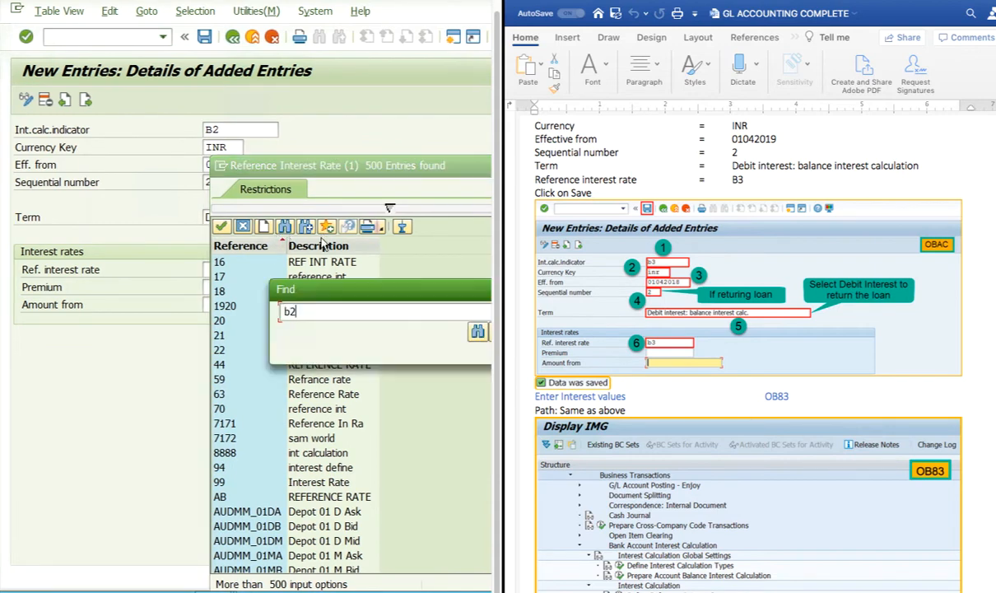
click(468, 332)
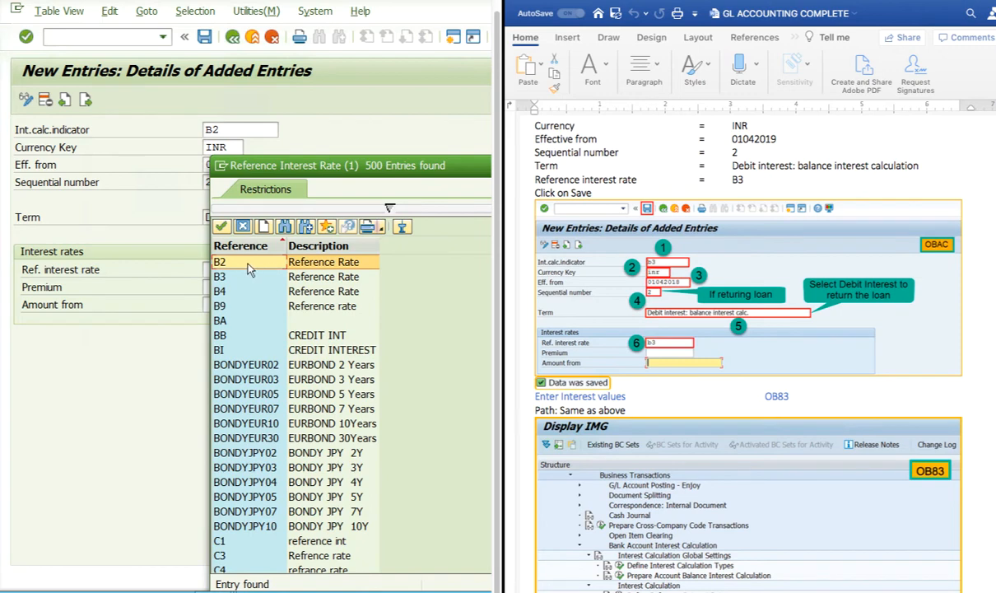
double_click(247, 263)
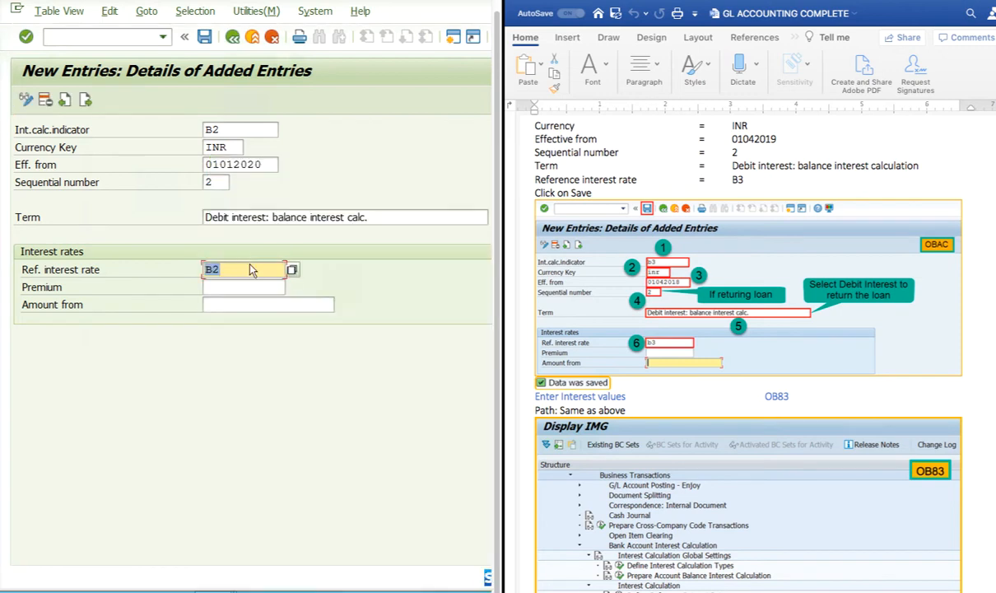
click(204, 36)
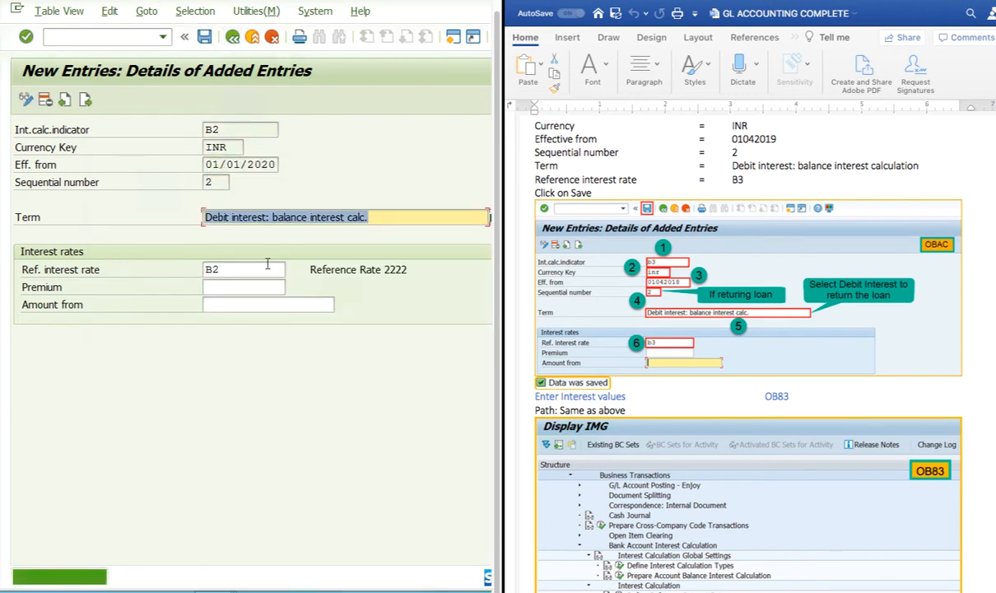
Leave the time-dependent terms and open the Enter Interest Values activity under Interest Calculation in the implementation guide
click(232, 36)
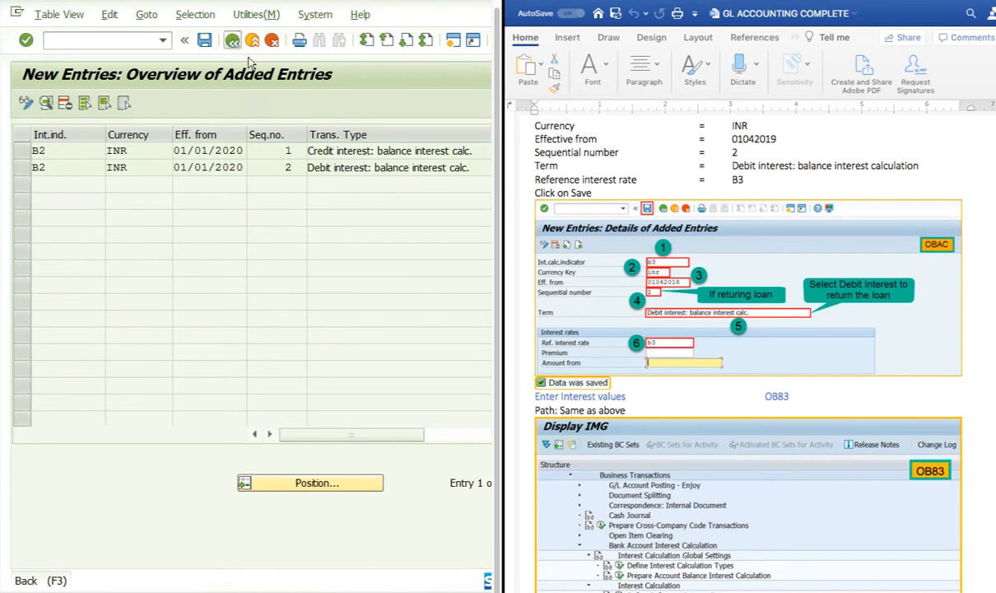
click(231, 39)
scroll(654, 373, down, 6)
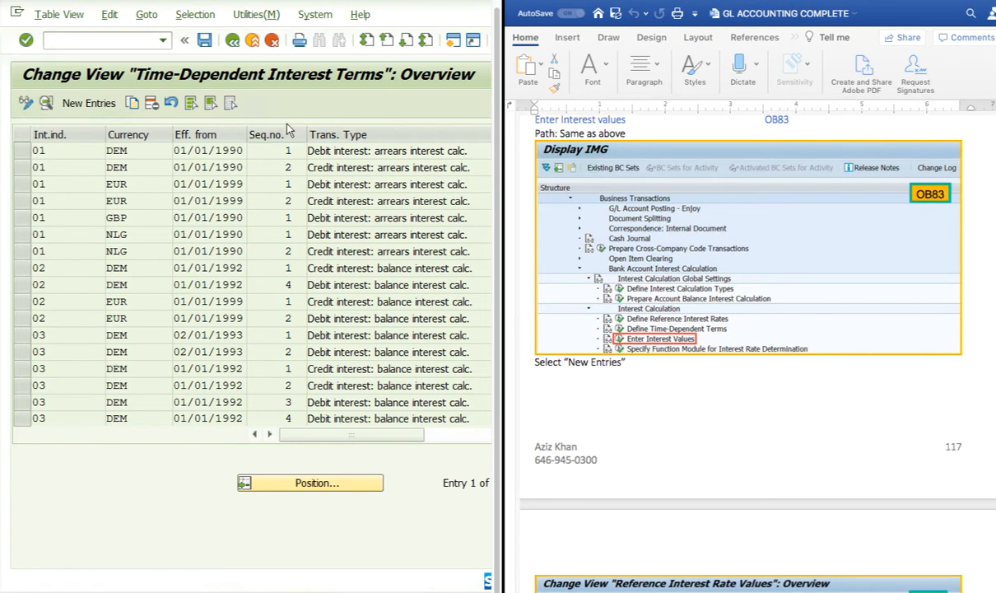
click(233, 43)
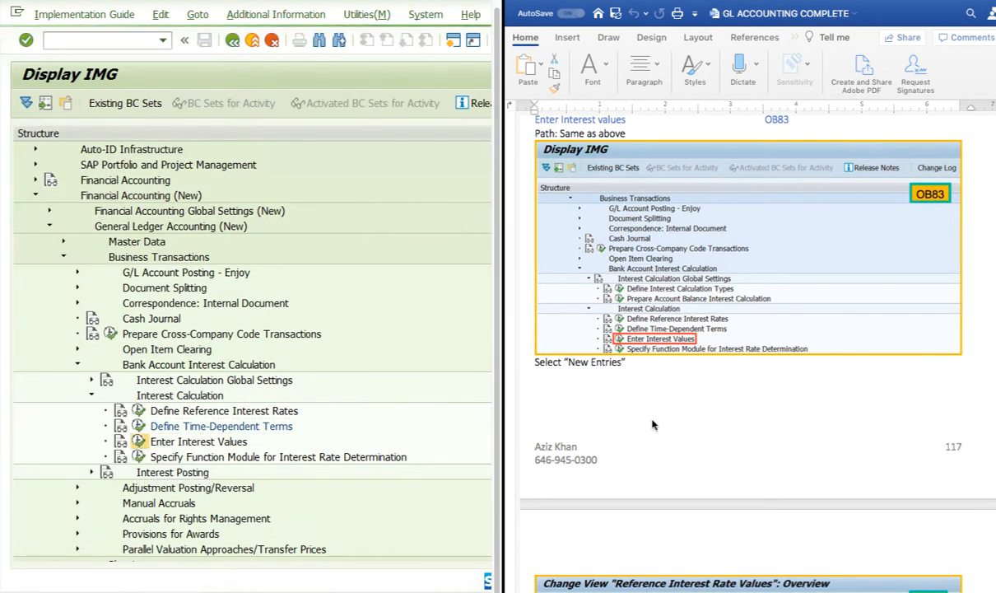
scroll(653, 423, down, 4)
scroll(653, 423, down, 6)
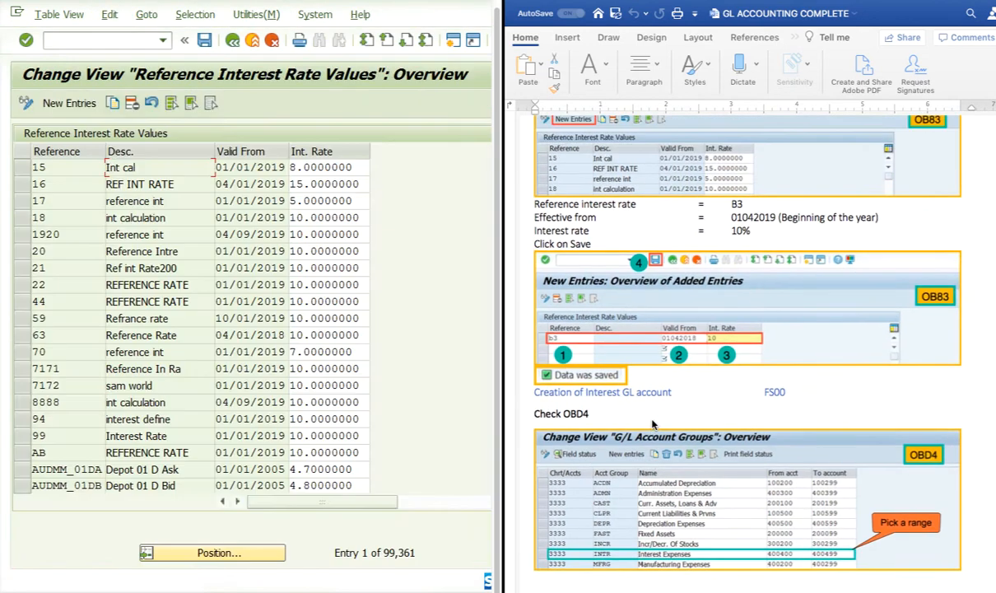
Start a new reference interest rate value entry and choose B2 as its reference by searching the rate list
click(73, 103)
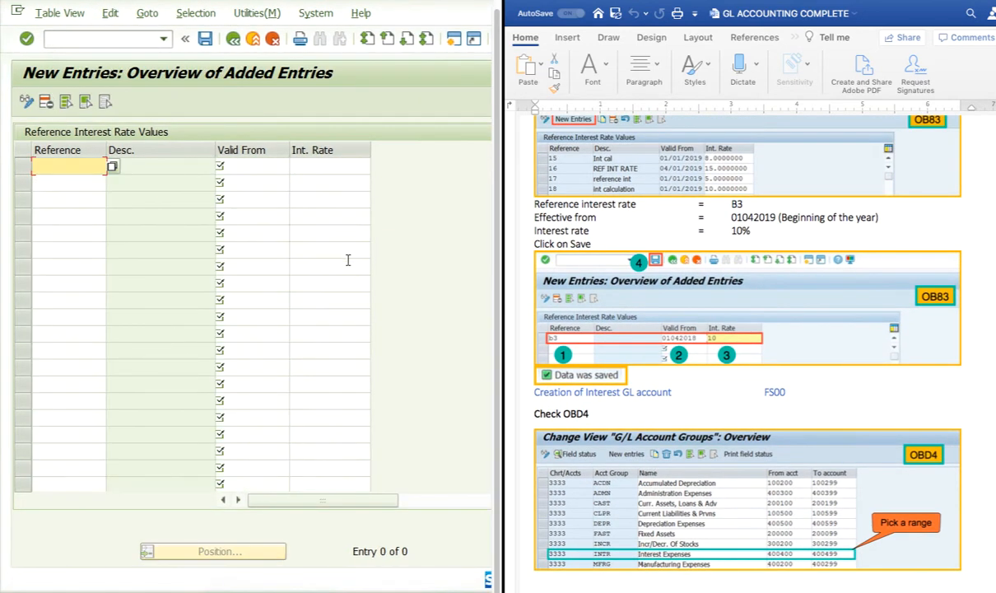
click(113, 167)
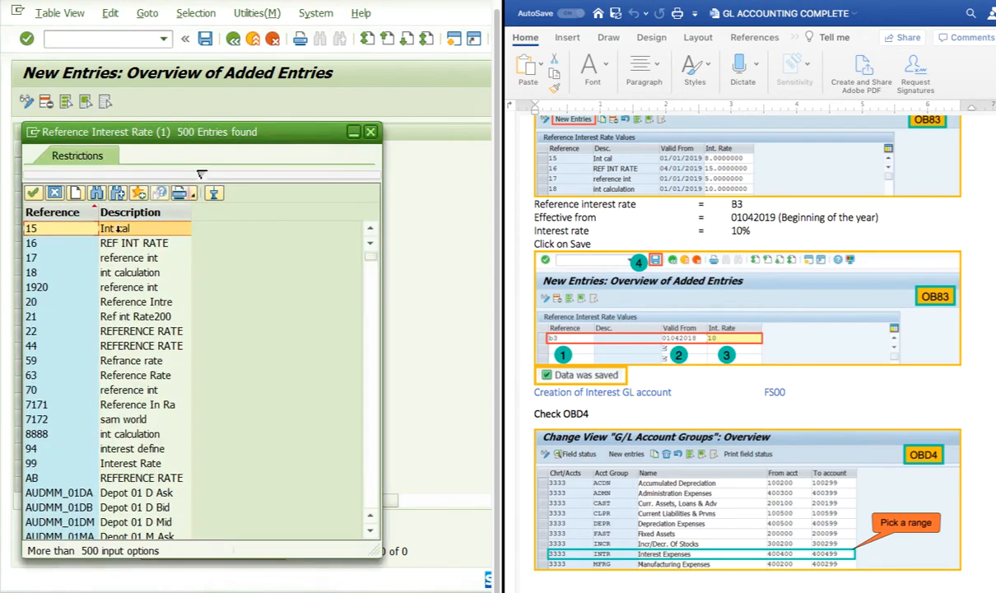
click(96, 193)
text(b2)
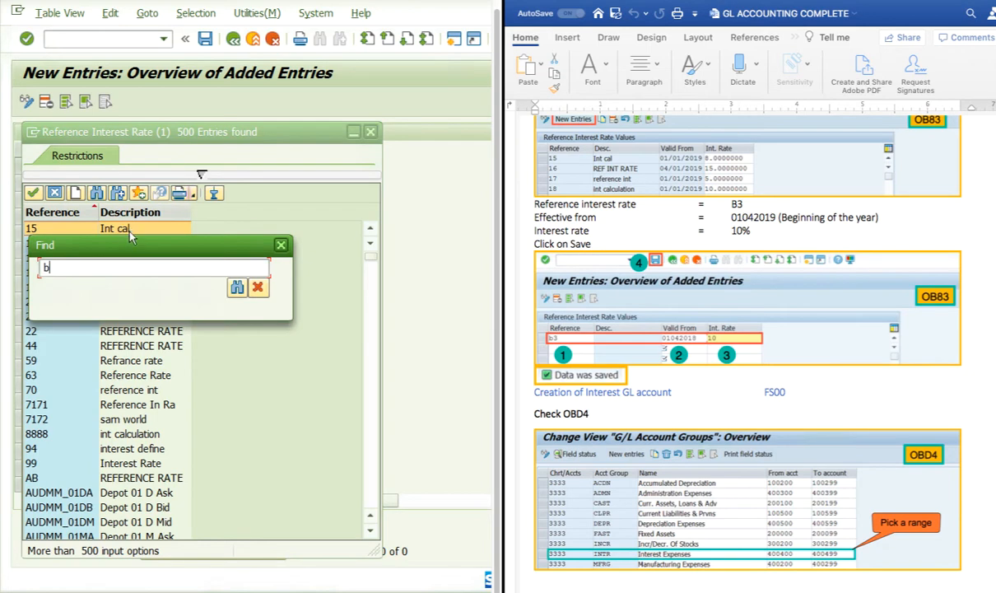
click(238, 287)
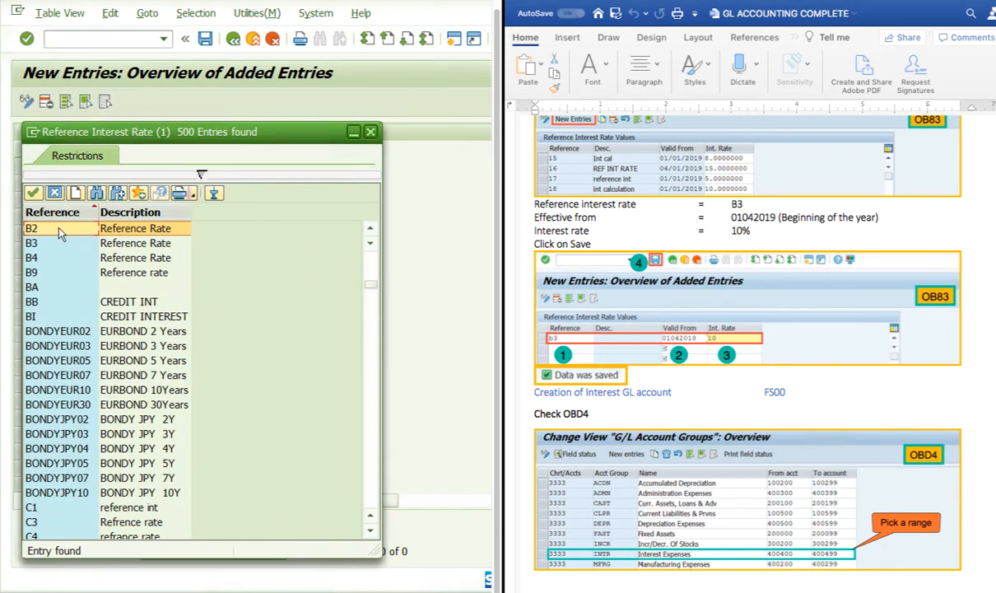
double_click(55, 216)
Set the B2 rate value valid from 01012020 with an interest rate of 10 and save it to the proposed customizing request
click(252, 165)
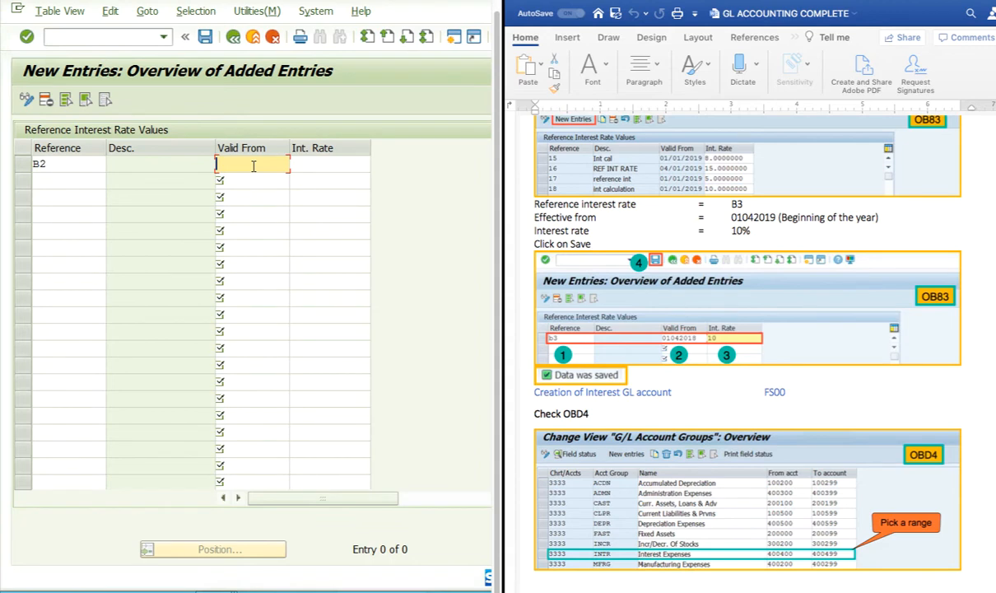
text(01012020)
click(306, 165)
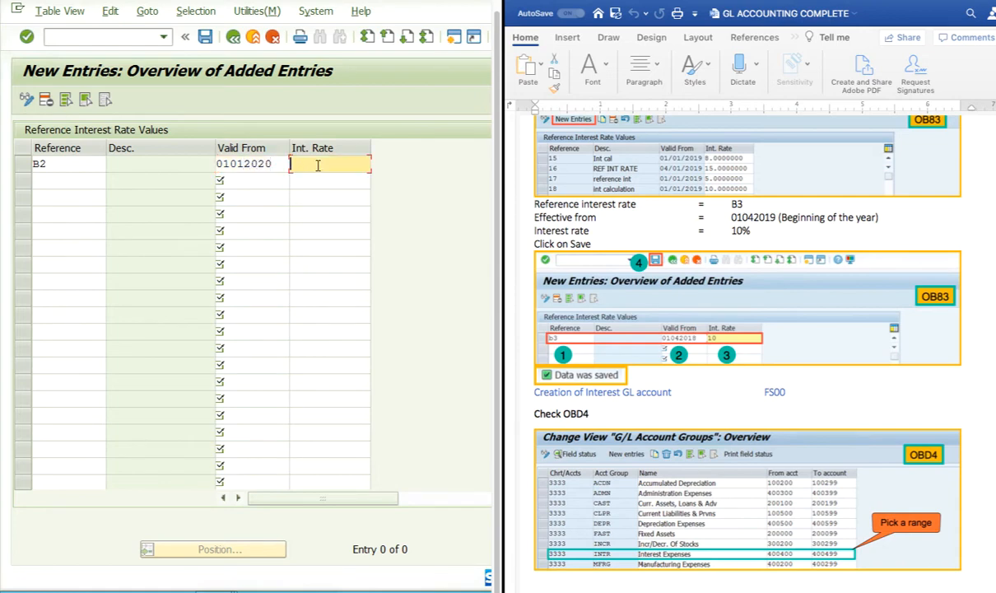
text(10)
key(Return)
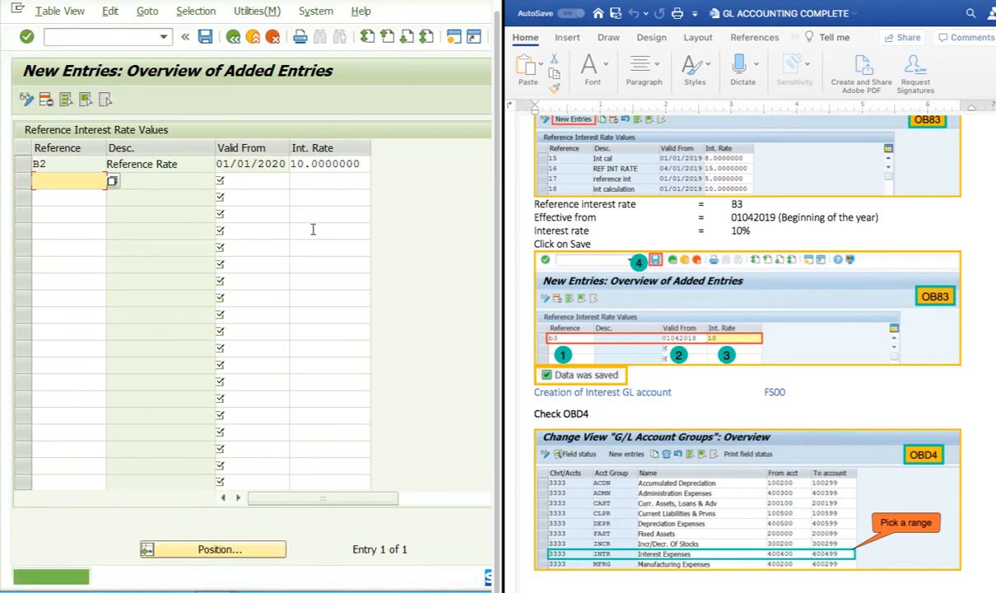
click(205, 38)
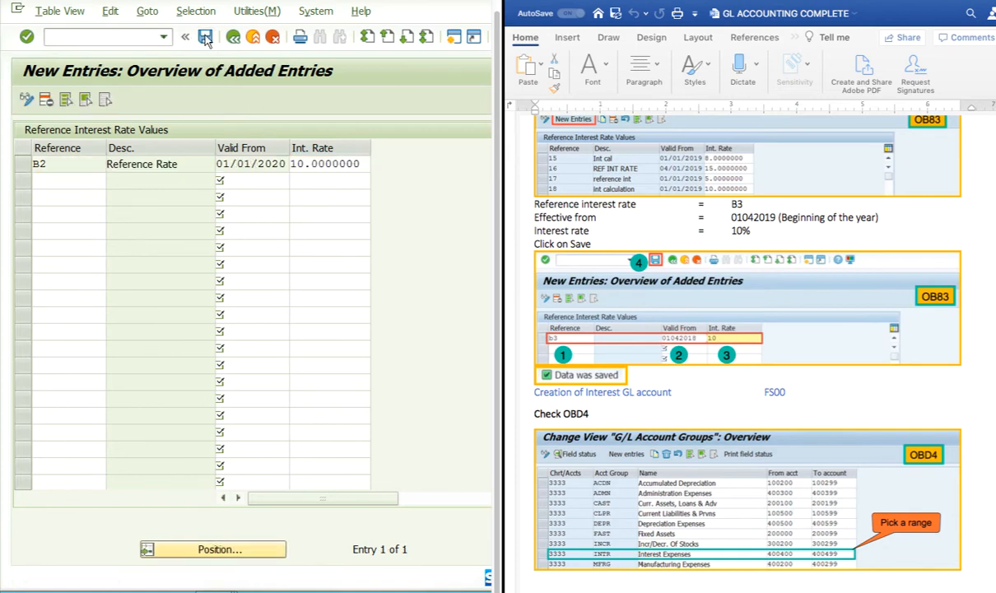
click(319, 277)
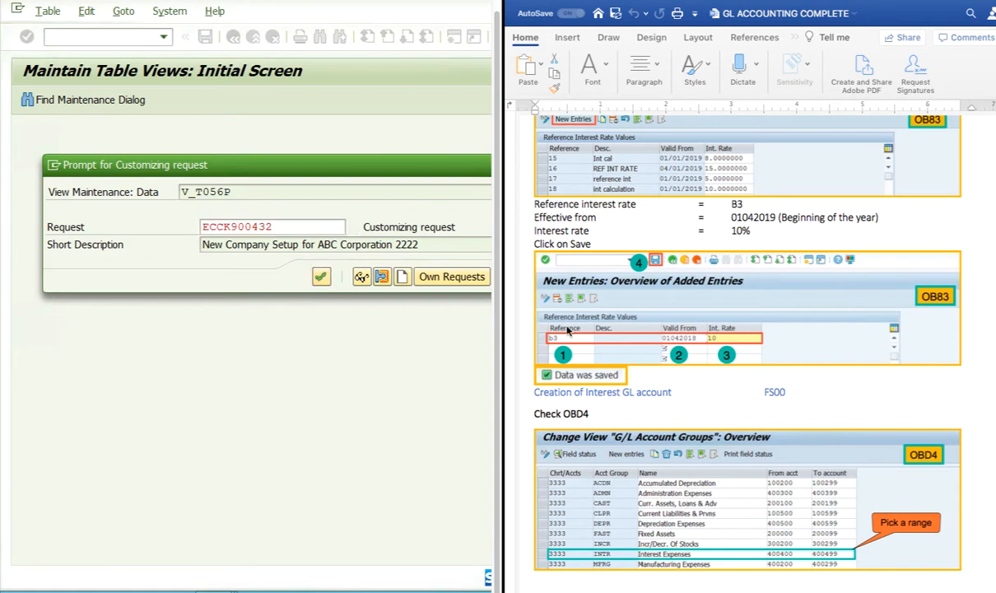
Leave the reference interest rate values and return to the implementation guide structure
scroll(678, 340, down, 5)
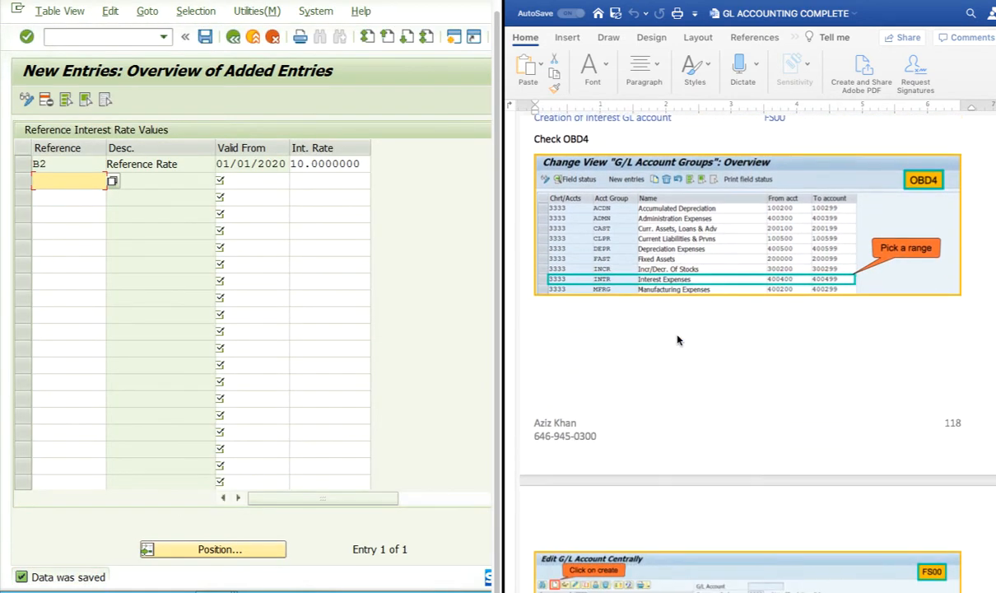
click(234, 39)
click(233, 38)
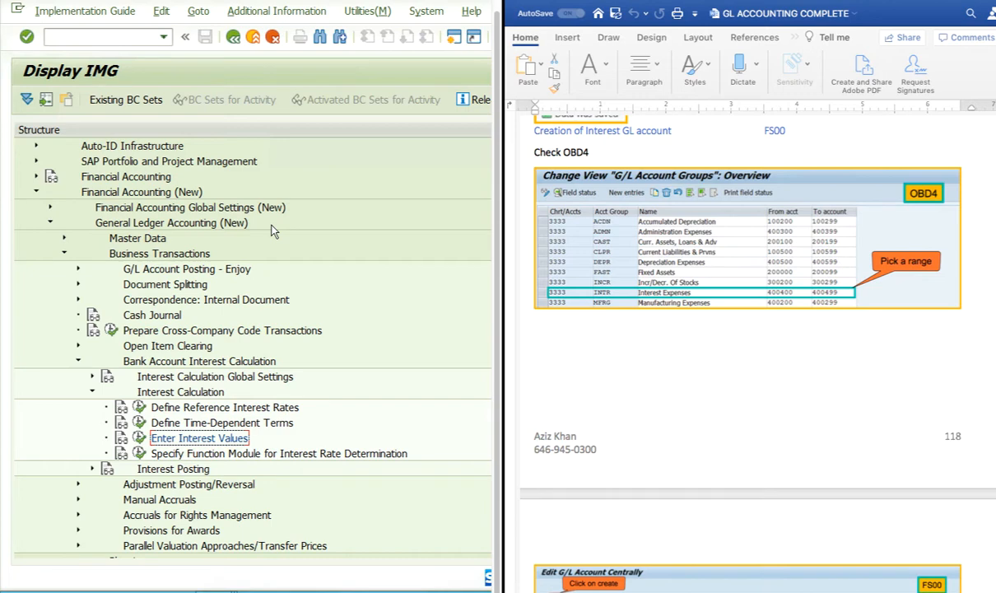
Open transaction OBD4 in a new session and narrow the Name column to reveal both account range columns
scroll(692, 296, up, 1)
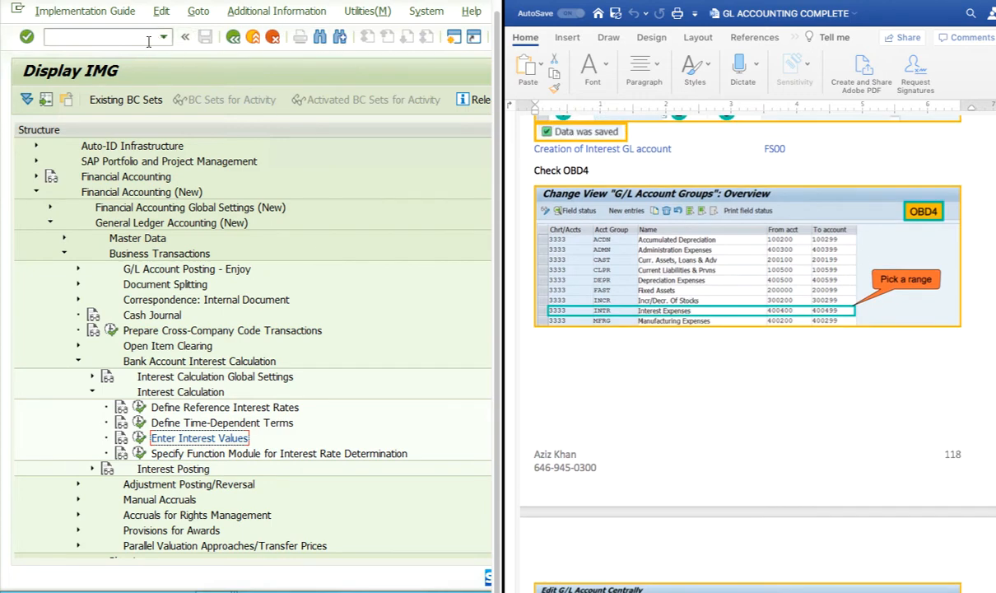
click(455, 38)
text(o)
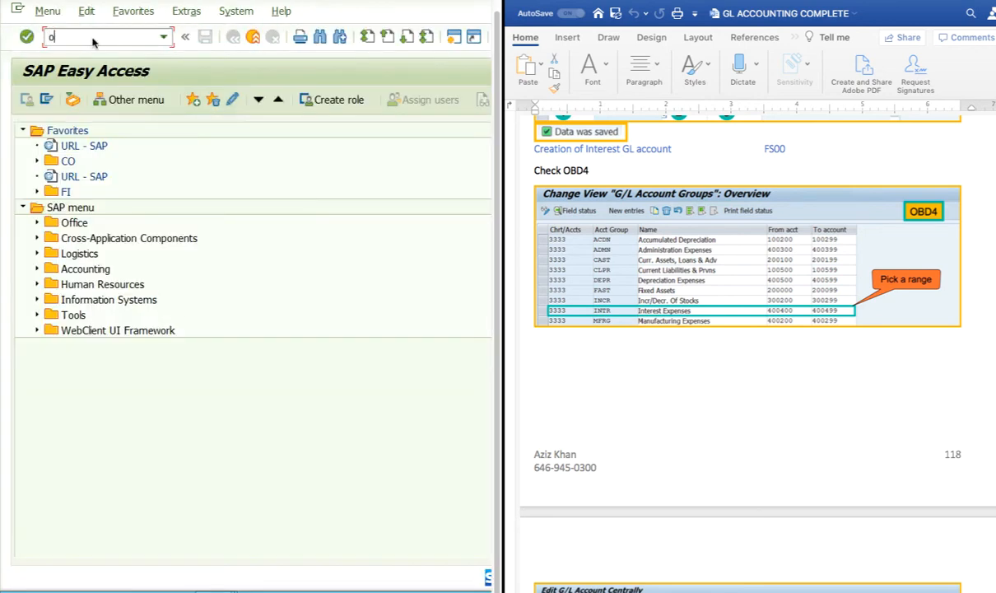
text(bd4)
key(Return)
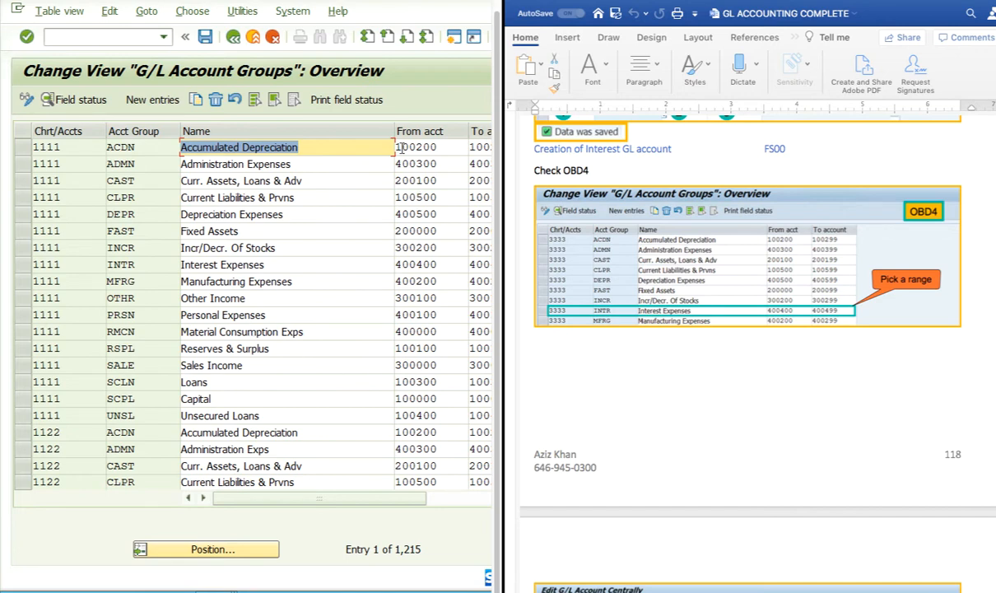
drag(395, 131, 319, 132)
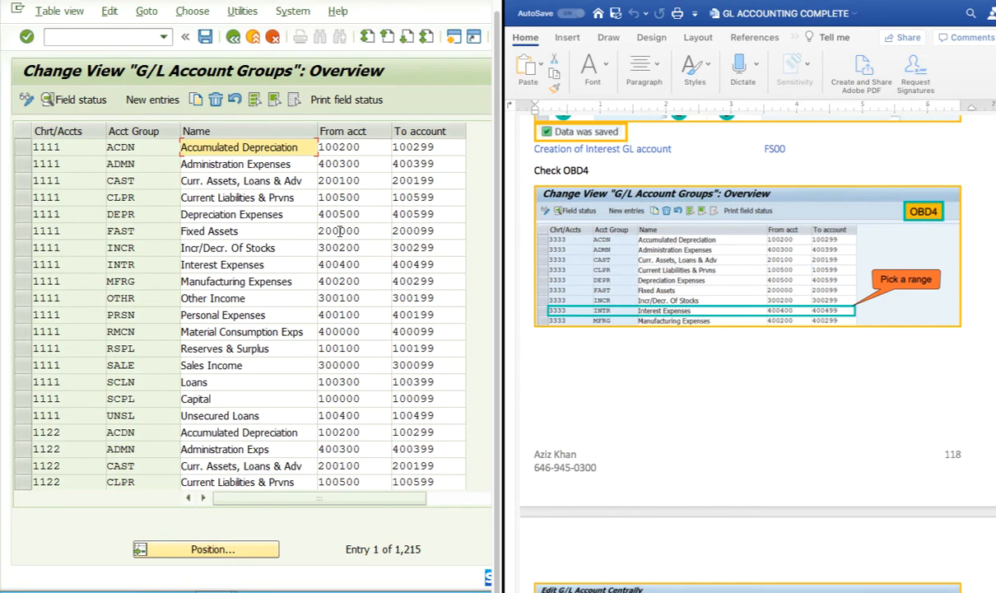
Position the G/L account groups list at chart of accounts 2222
click(213, 549)
text(3333)
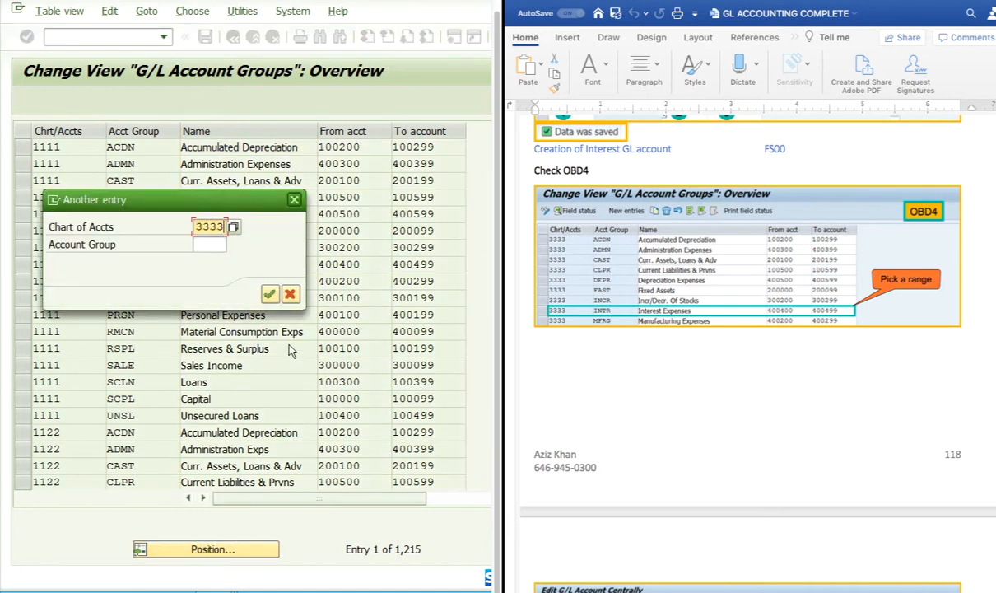
key(BackSpace)
key(BackSpace)
key(BackSpace)
key(BackSpace)
text(2222)
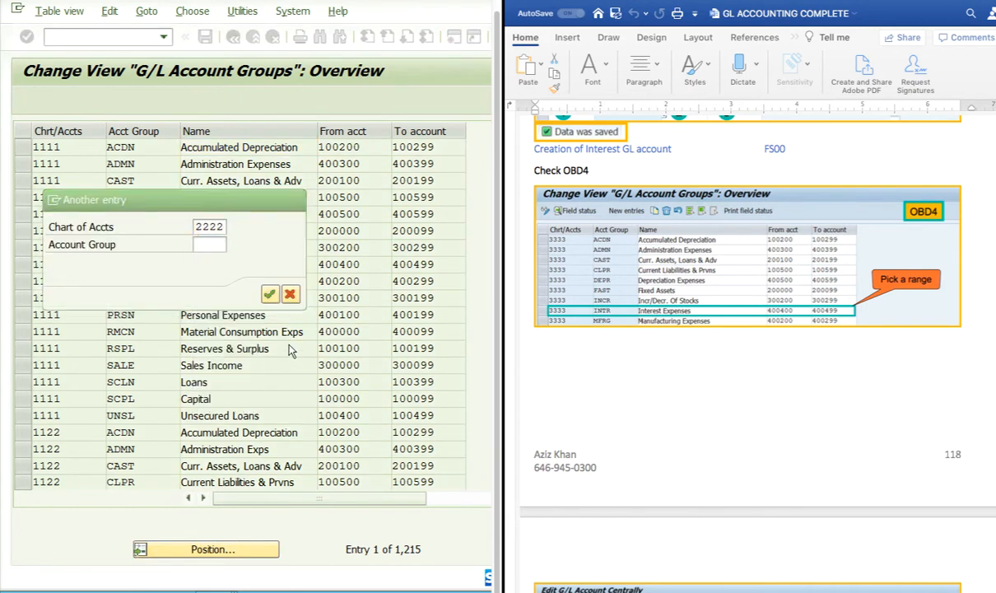
key(Return)
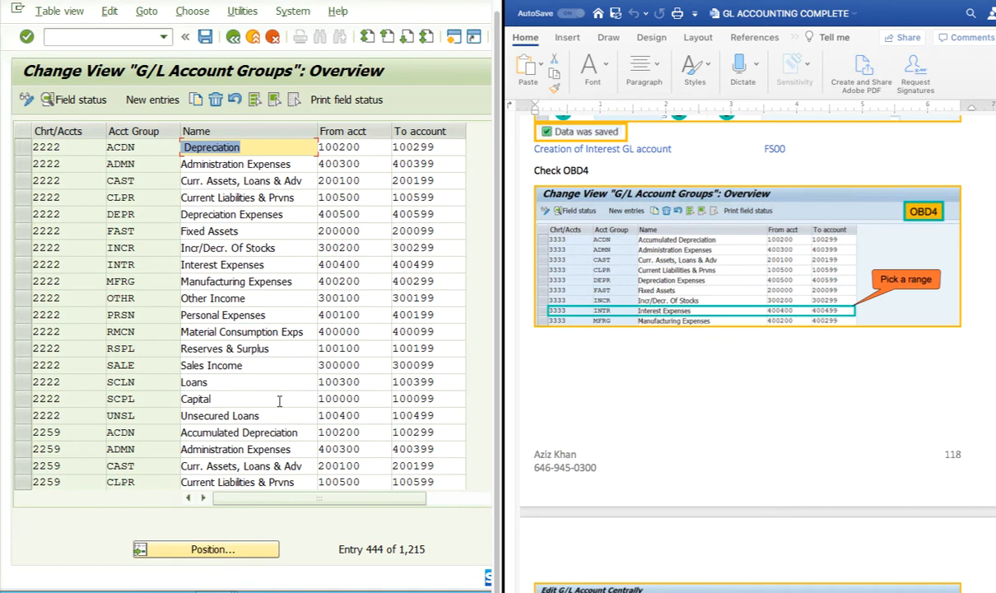
Examine the from and to account range of the INTR Interest Expenses group in chart 2222
click(266, 264)
click(23, 266)
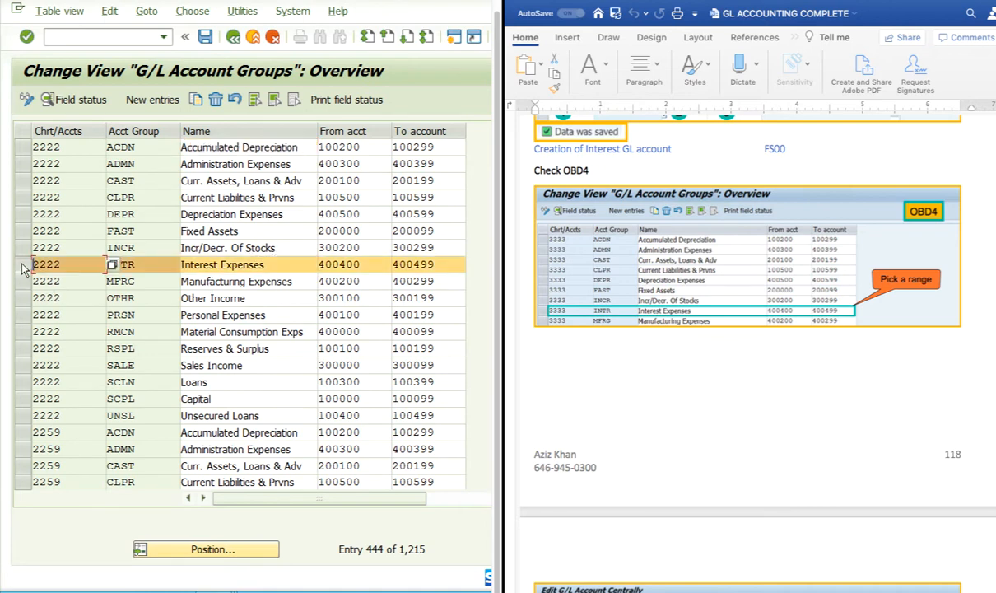
click(275, 264)
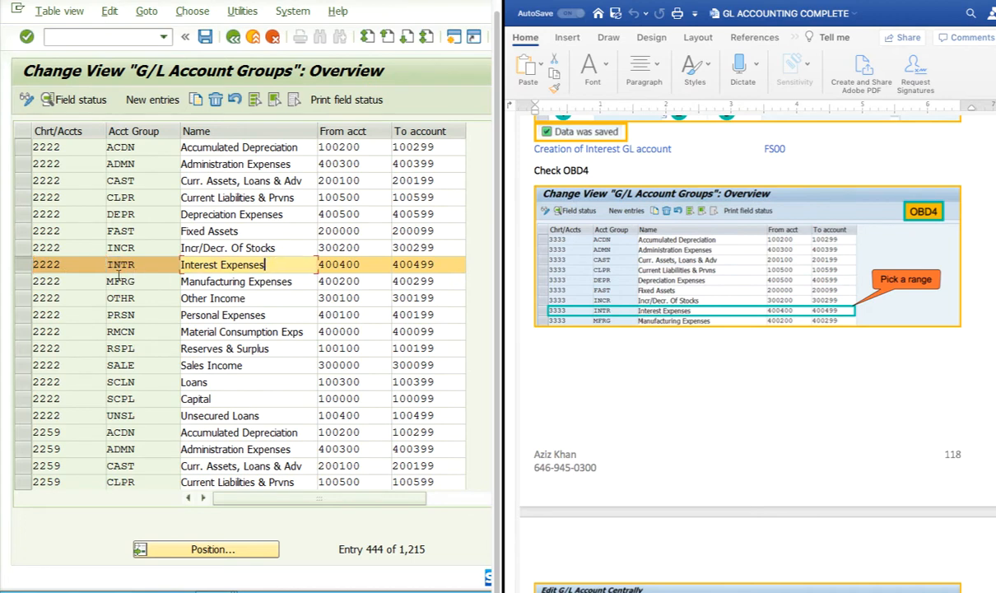
key(Tab)
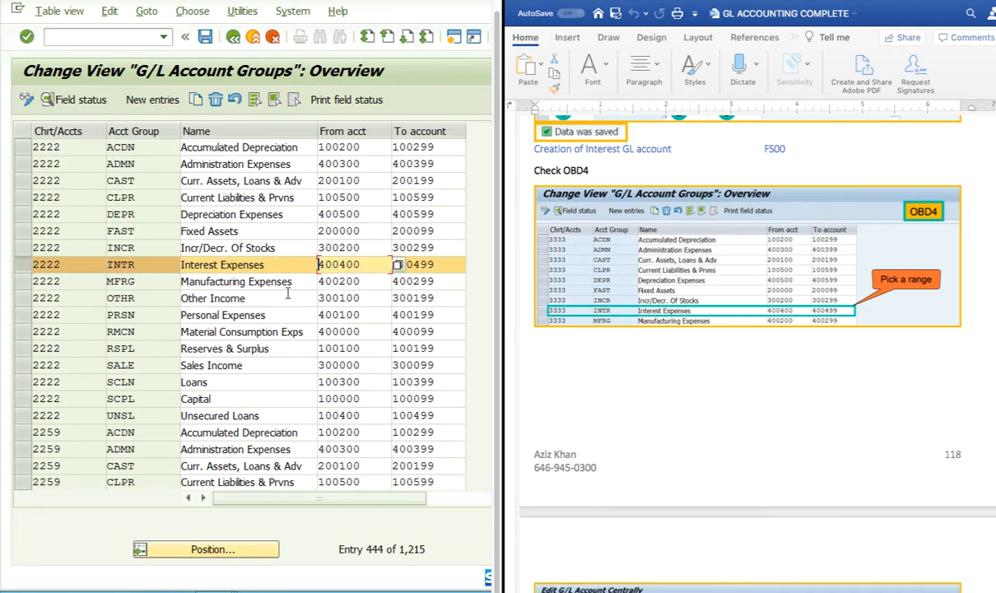
key(Tab)
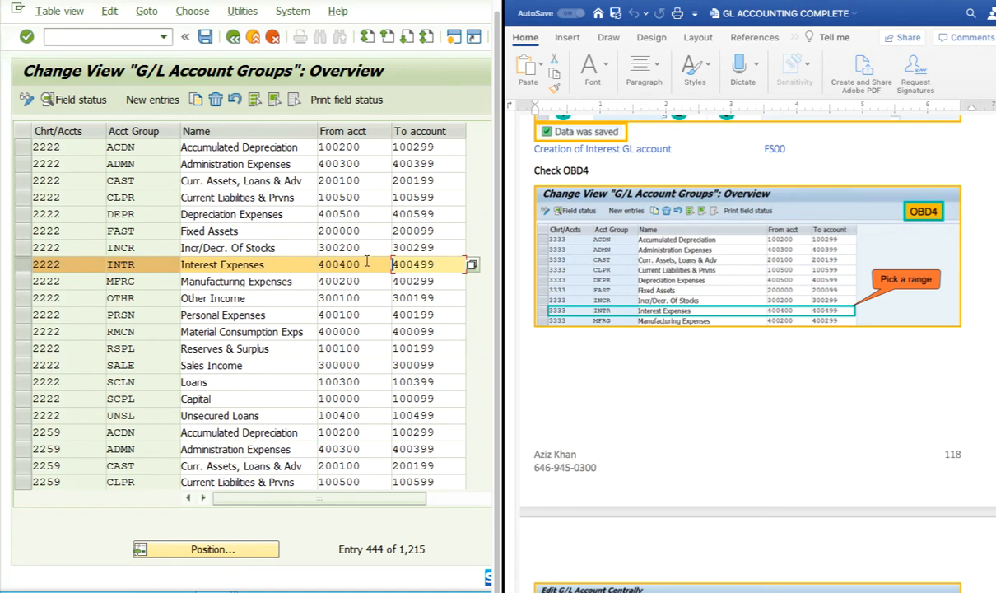
key(shift+Tab)
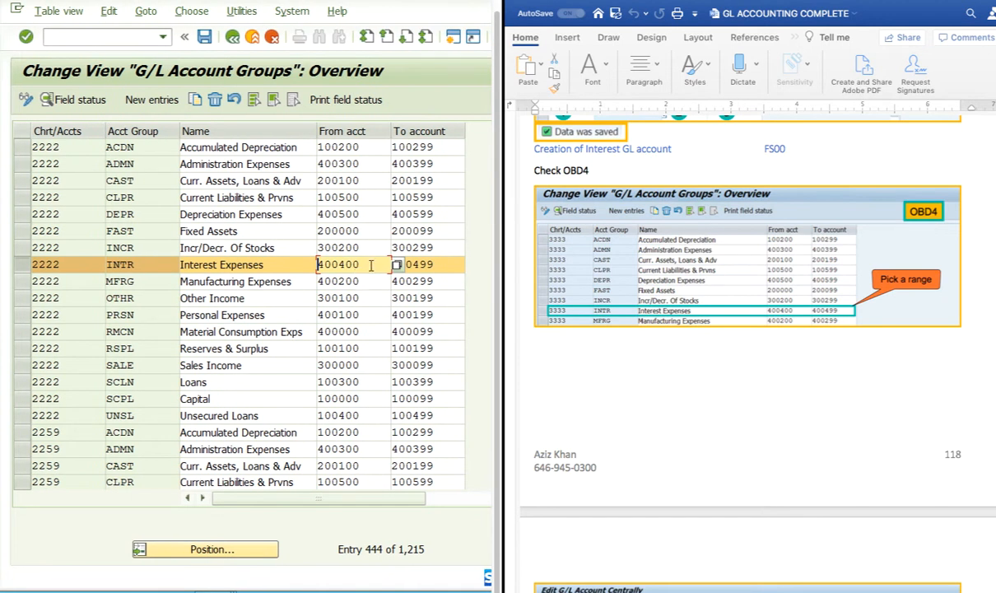
scroll(317, 262, up, 1)
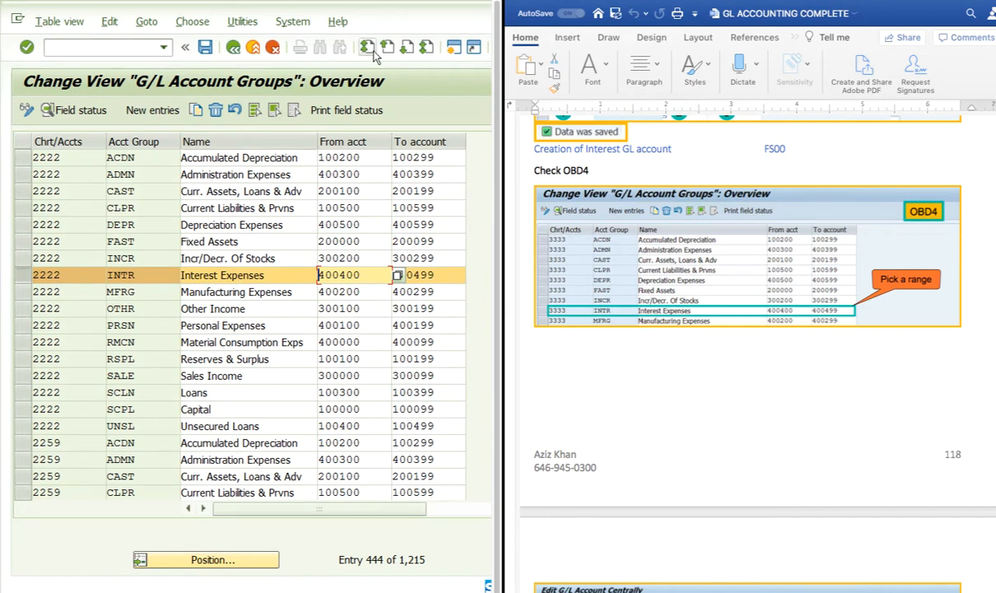
Open transaction FS00 in a new session and narrow the account tree to make room for the account details
click(457, 48)
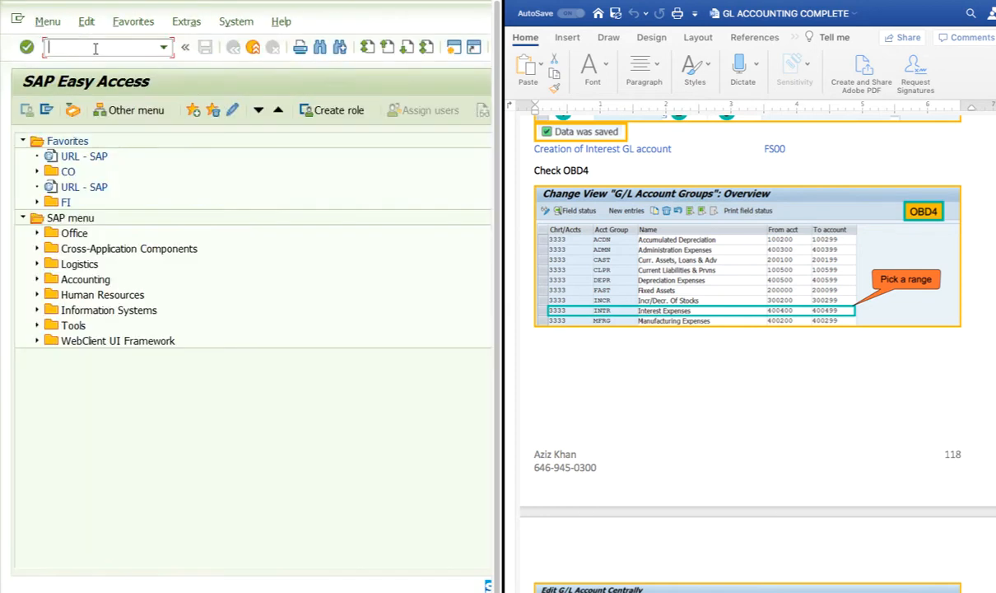
text(fs00)
key(Return)
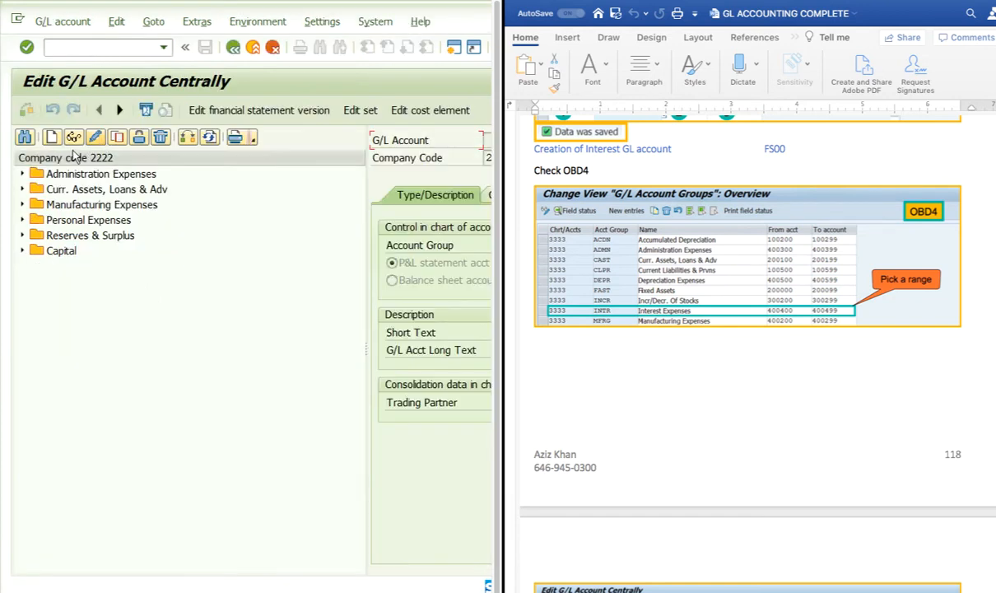
drag(367, 251, 174, 260)
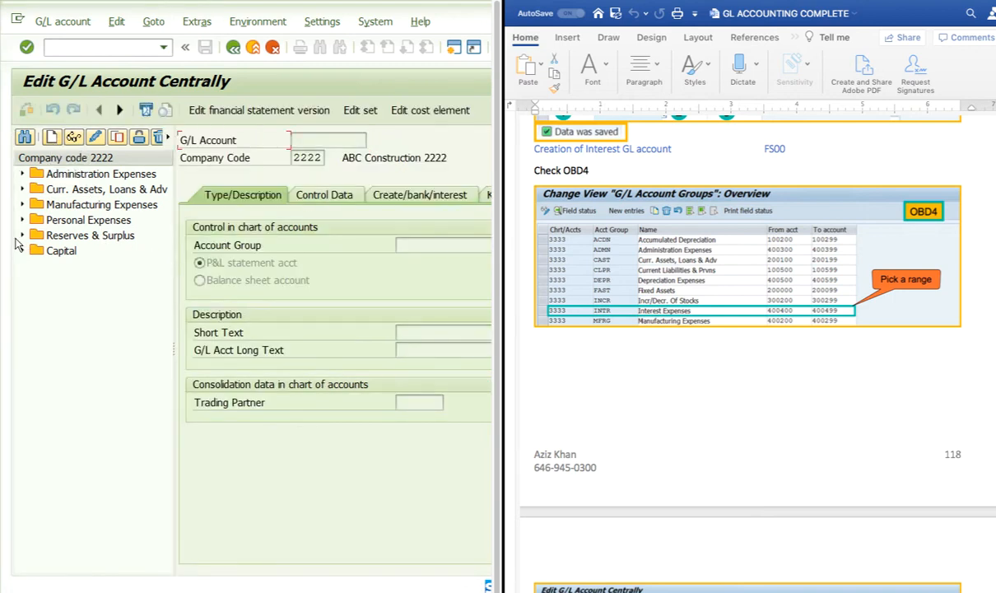
Start creating G/L account 400400 in company code 2222
click(51, 136)
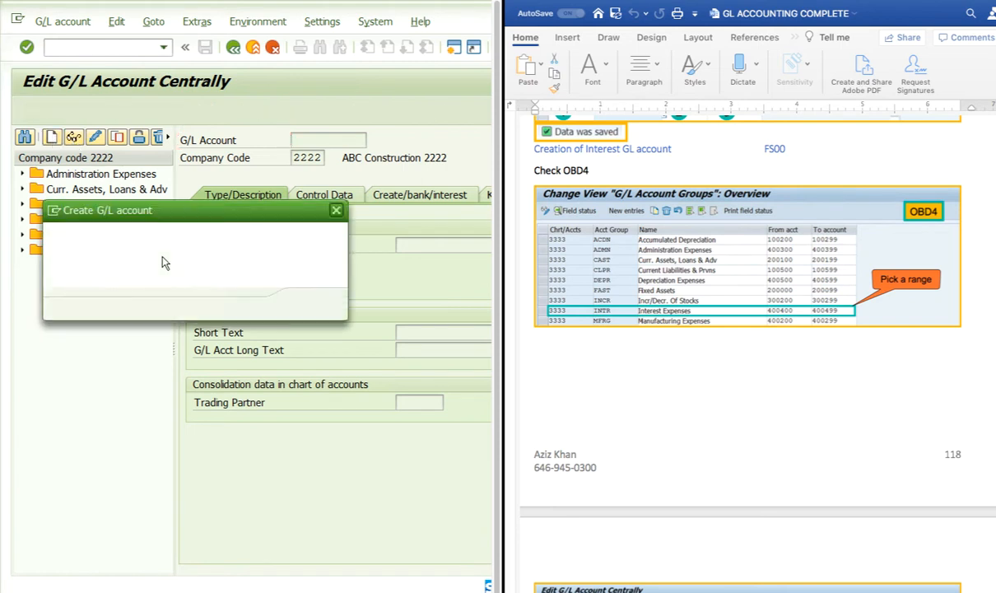
text(4)
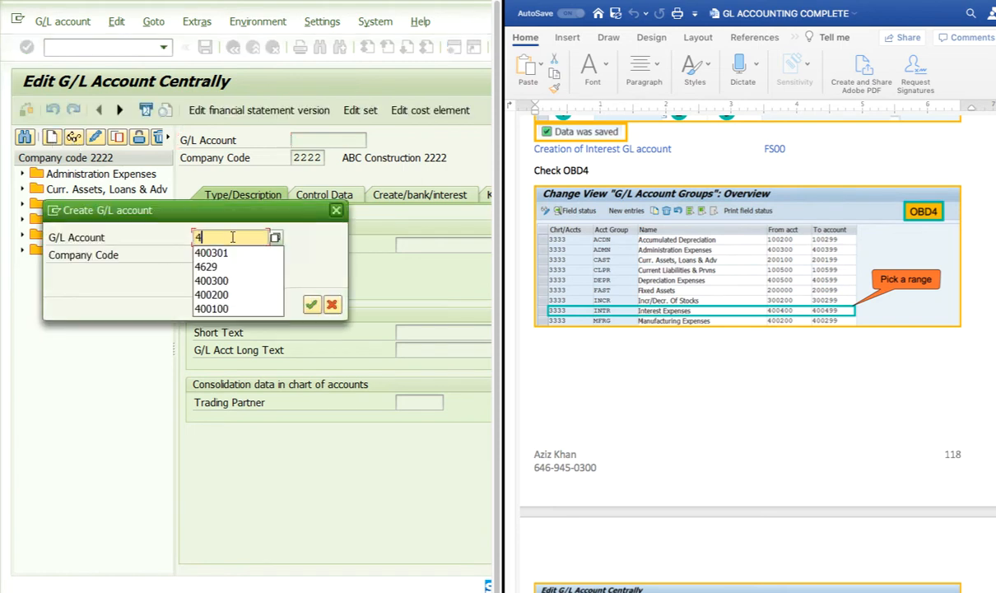
text(00400)
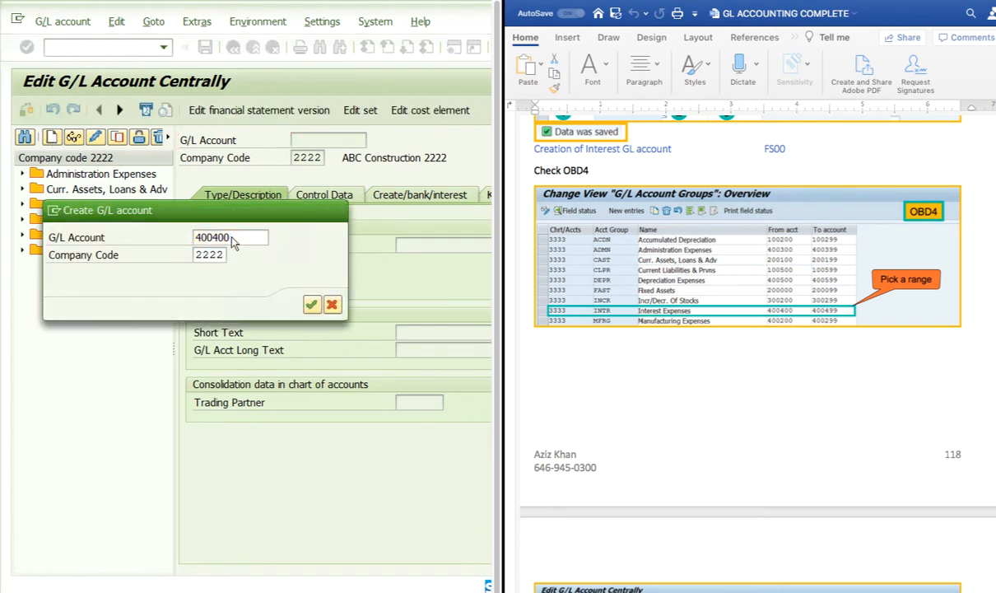
key(Return)
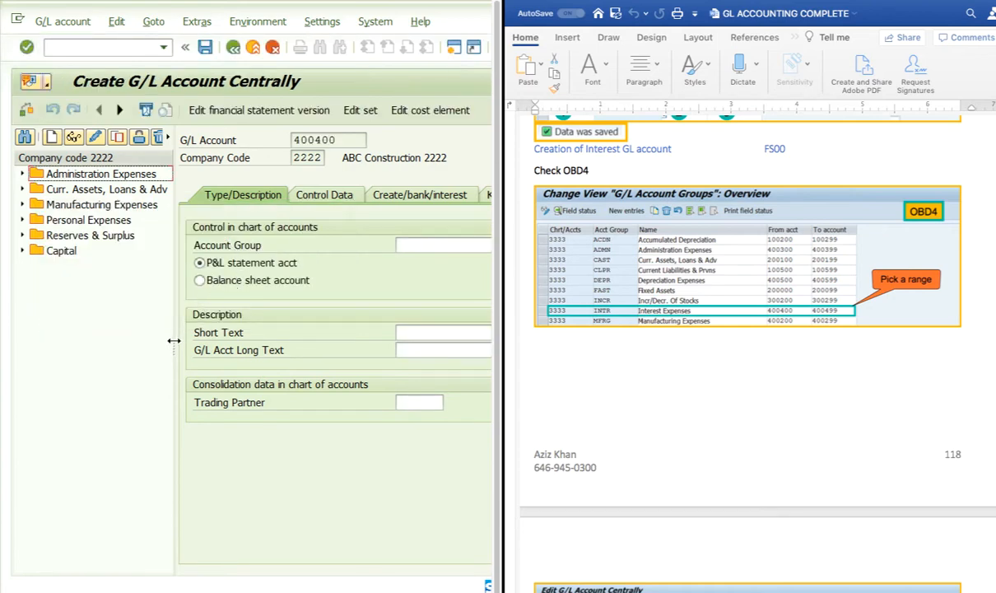
Consult the documented account settings and assign account group INTR Interest Expenses to the new G/L account
drag(173, 325, 128, 325)
scroll(670, 398, down, 10)
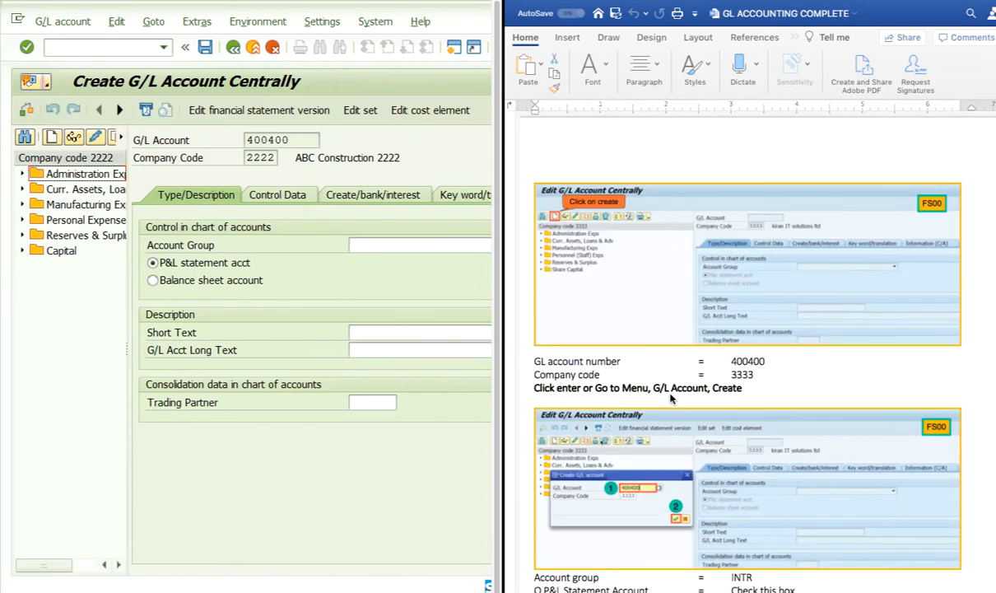
scroll(671, 398, up, 3)
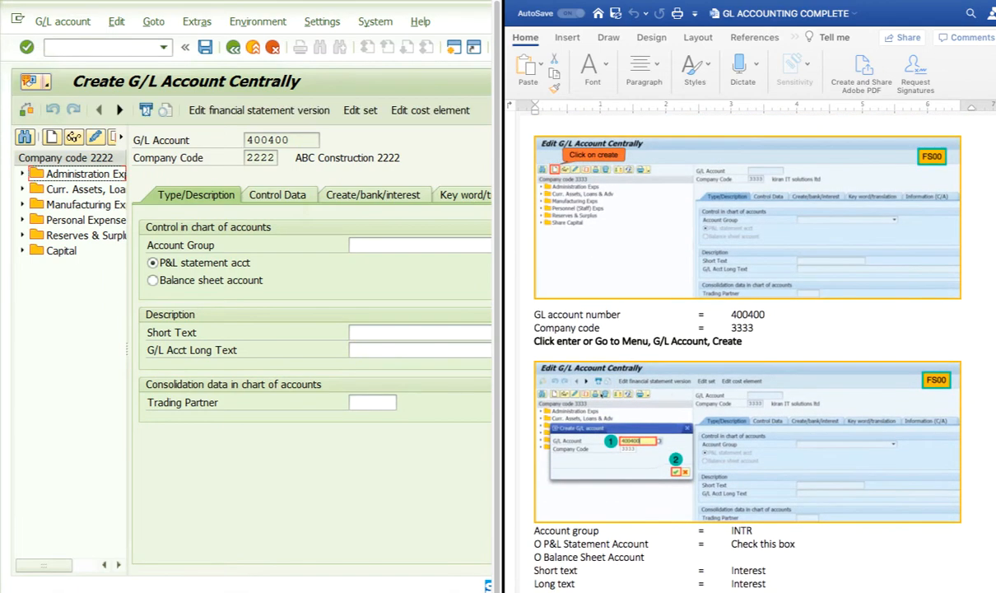
scroll(834, 467, down, 5)
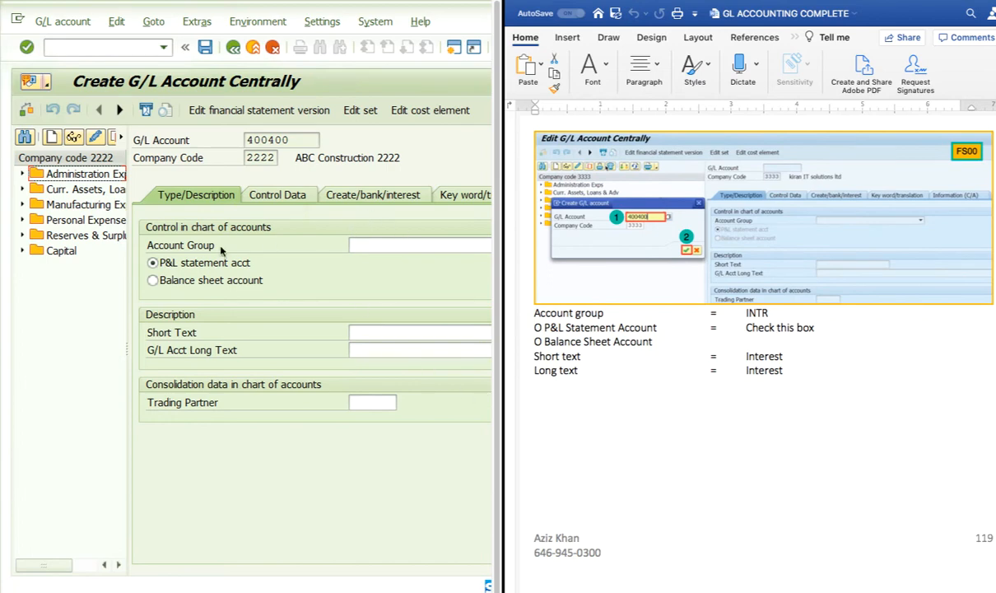
click(387, 249)
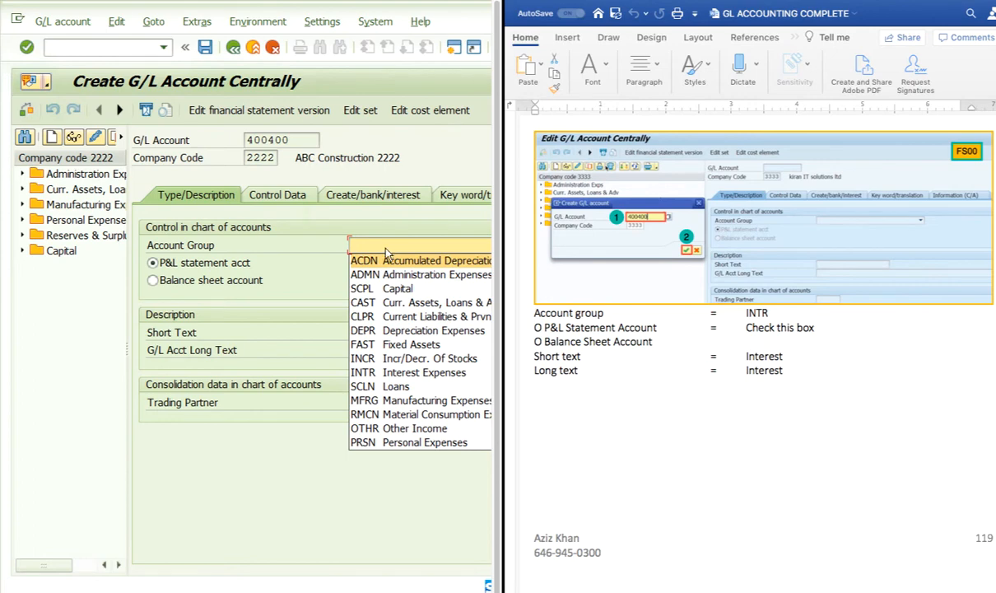
click(404, 372)
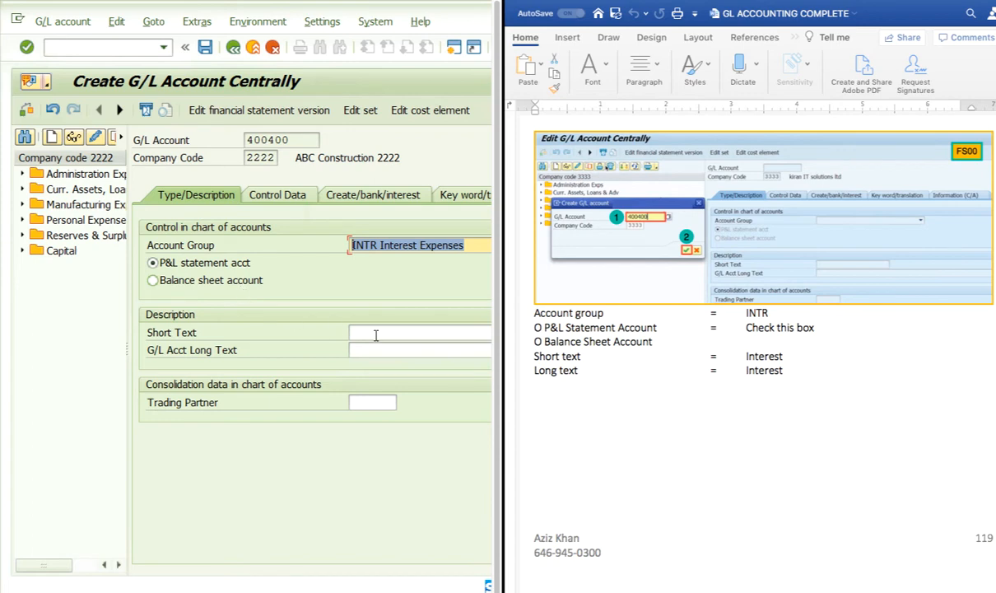
Enter "Interest Expense a/c" as the short text and copy it into the G/L account long text
click(416, 333)
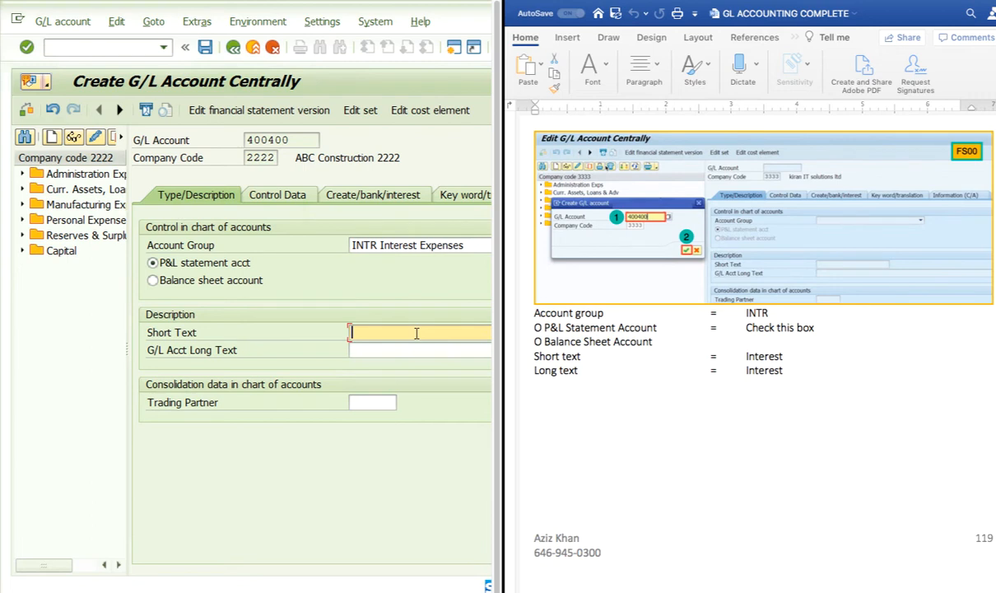
text(Int)
text(st Expense a/c)
drag(388, 332, 319, 336)
key(ctrl+c)
click(362, 350)
key(ctrl+v)
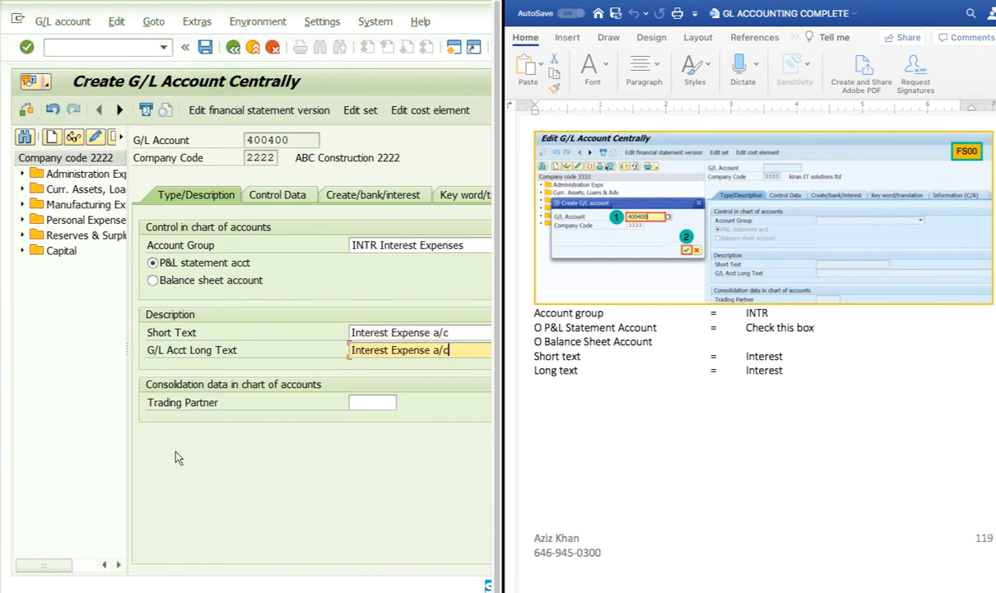
In the account's control data, enable line item display and set the sort key to 001, as documented
click(266, 197)
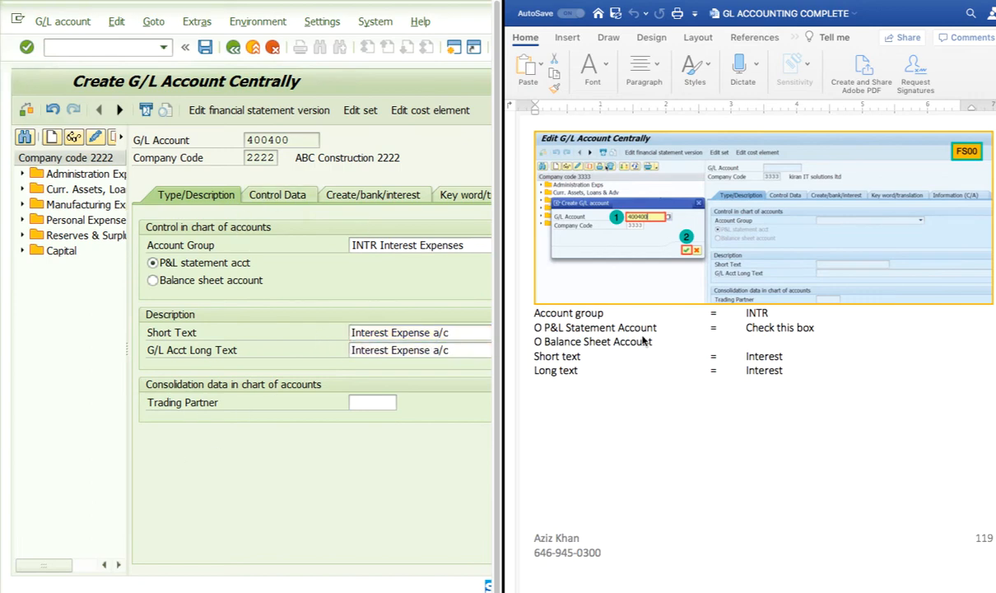
scroll(643, 343, down, 3)
scroll(643, 343, down, 5)
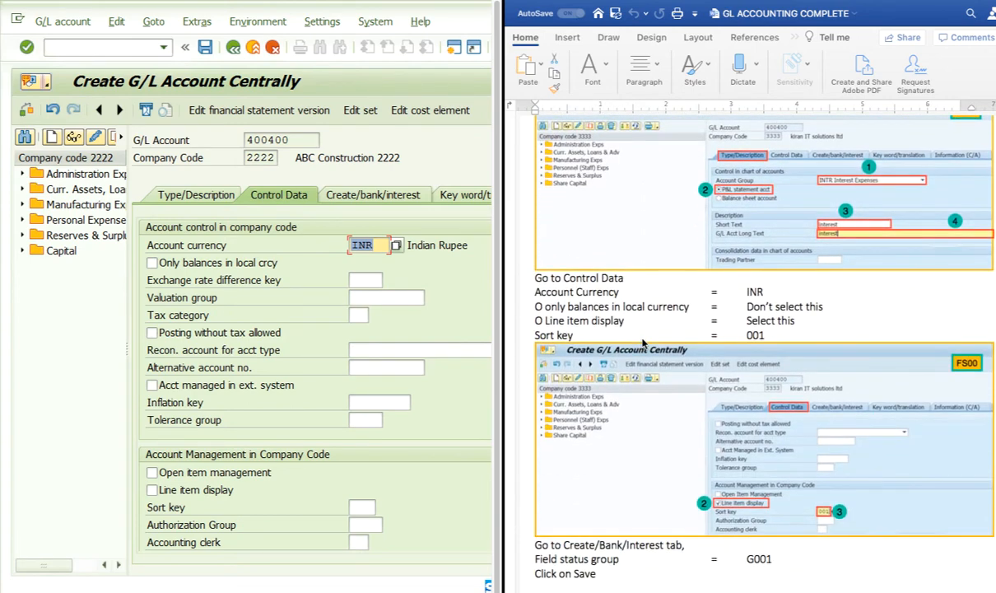
scroll(643, 343, down, 1)
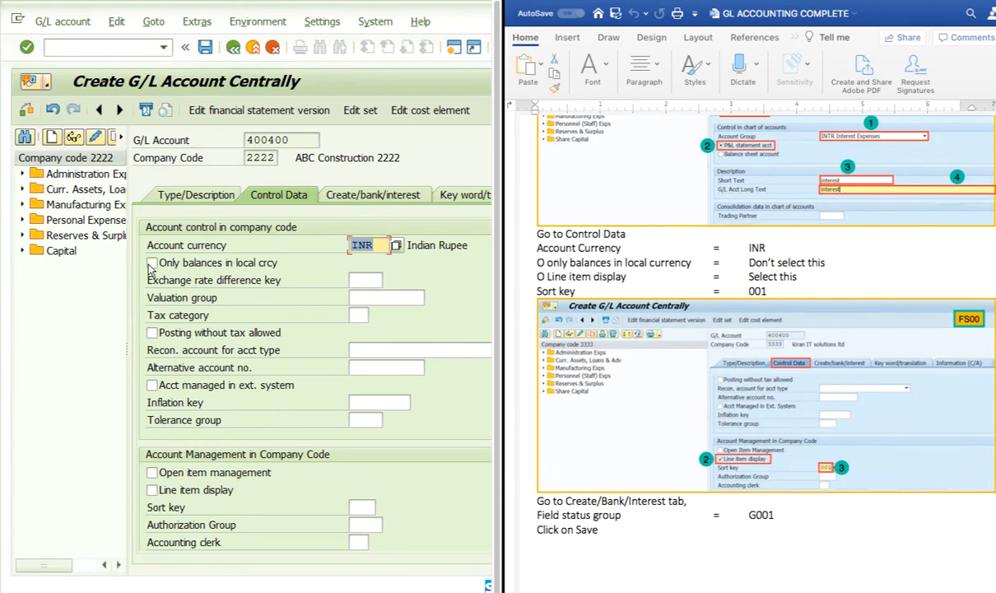
click(152, 490)
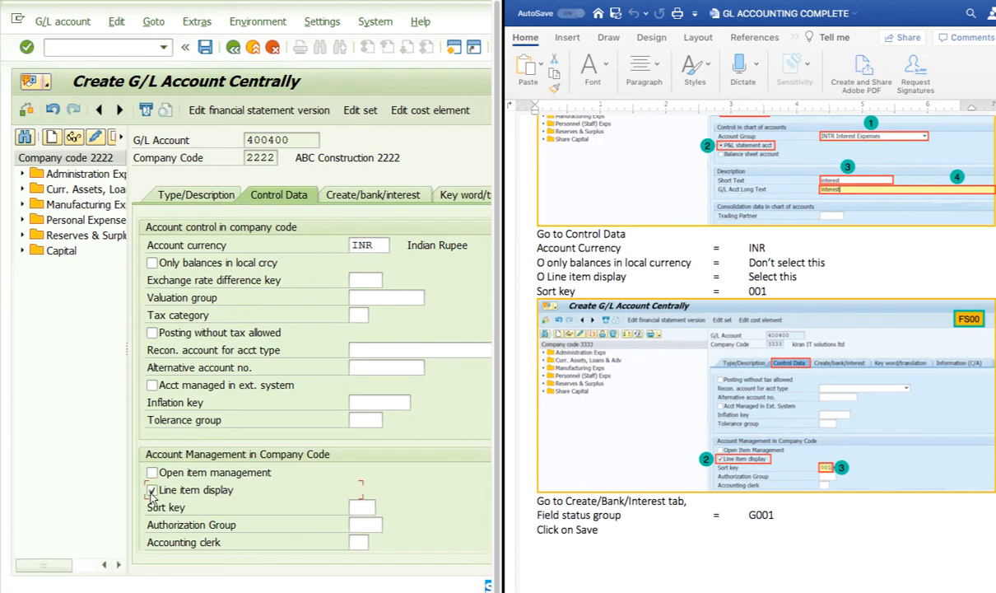
click(360, 507)
text(001)
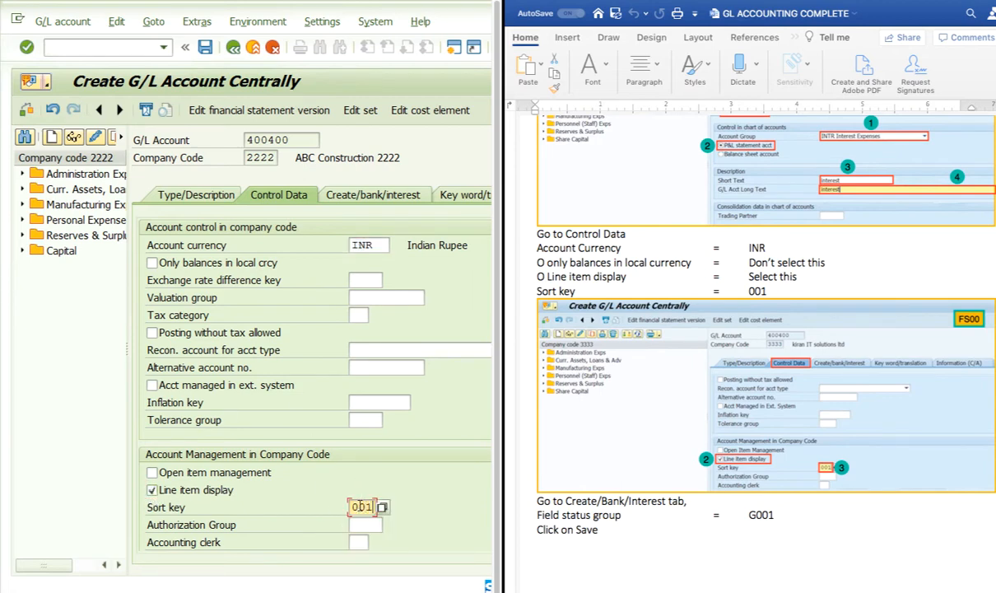
Set the field status group of account 400400 to G001 as documented and save the new G/L account
click(375, 195)
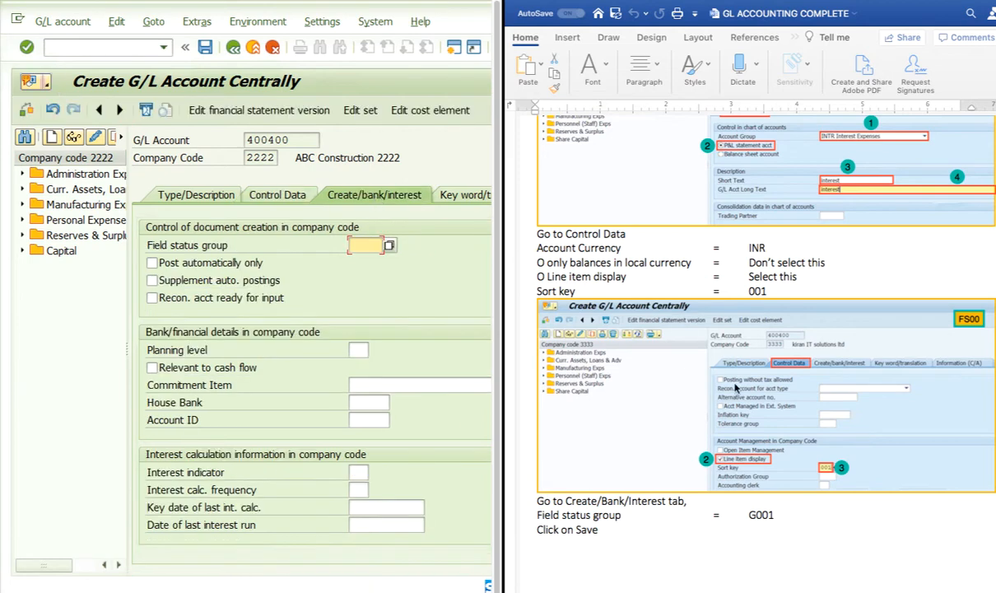
scroll(818, 447, down, 5)
scroll(819, 447, down, 3)
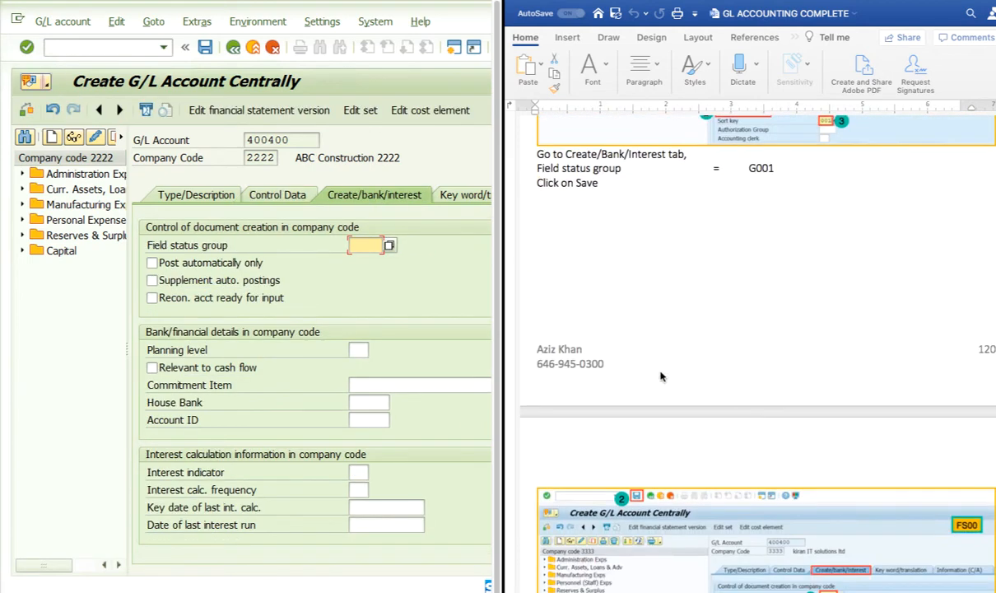
click(371, 245)
text(g00)
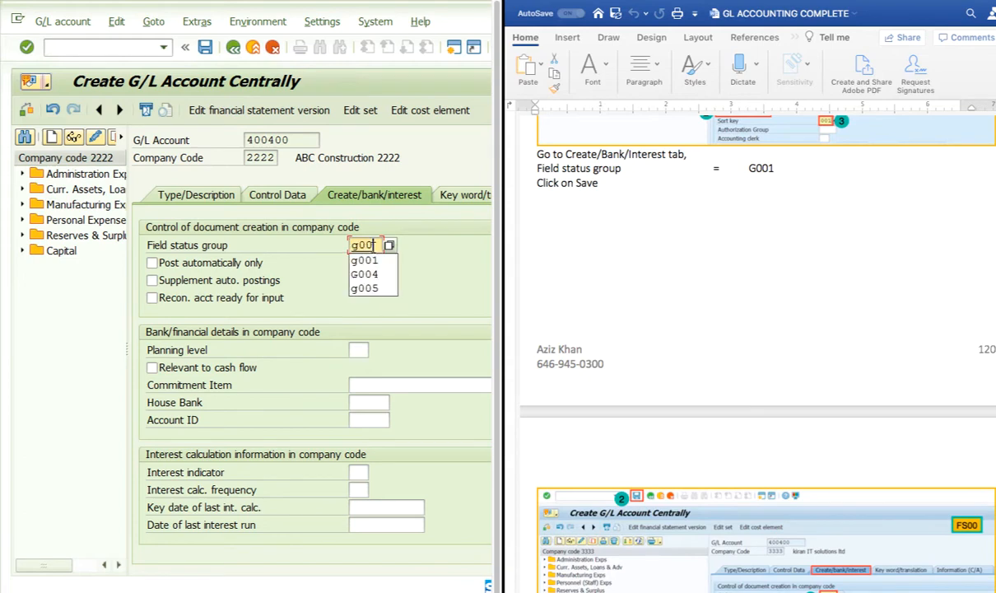
text(1)
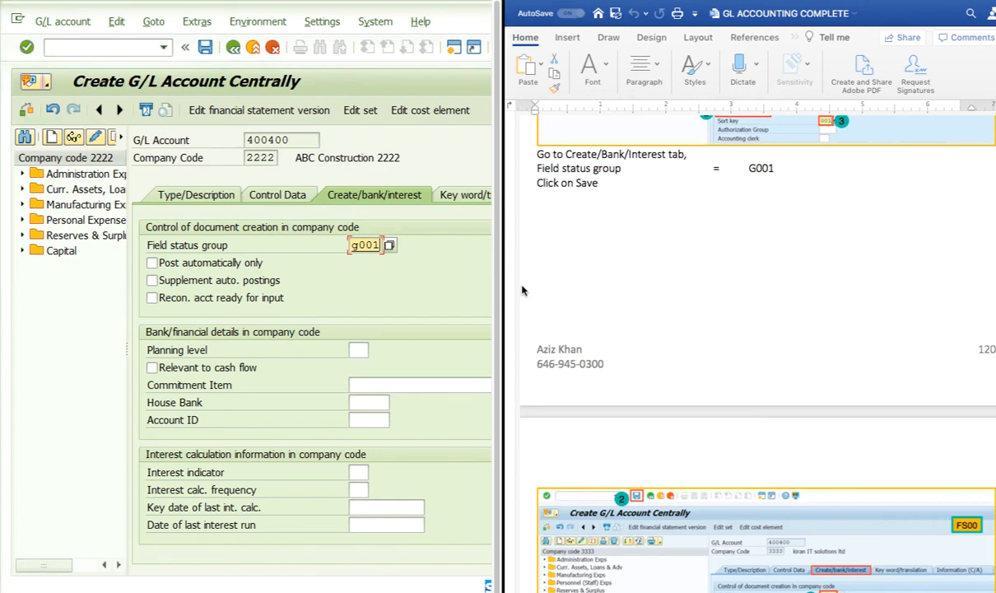
scroll(642, 330, down, 8)
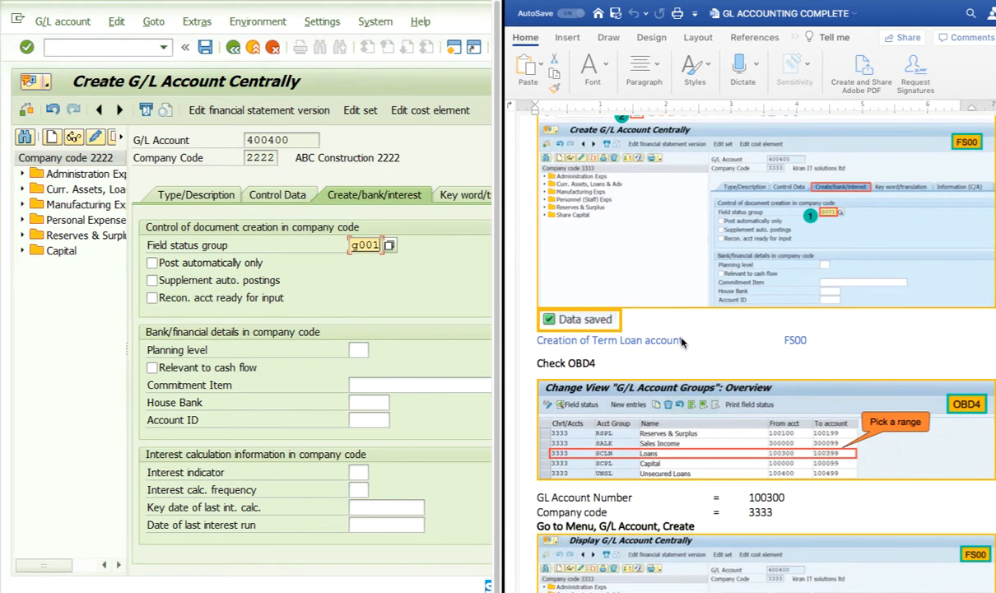
scroll(416, 316, right, 1)
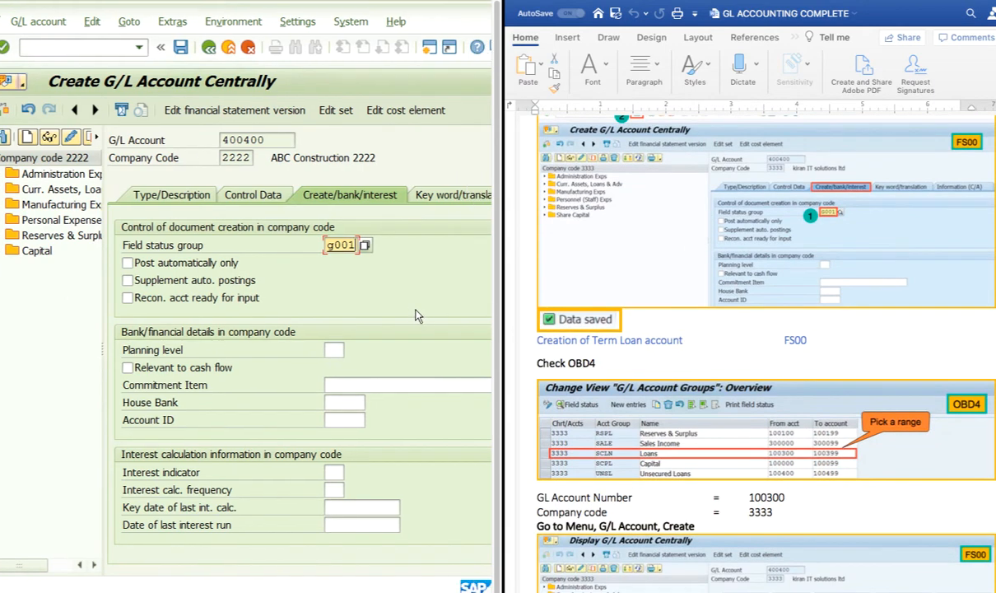
scroll(417, 316, left, 1)
click(206, 44)
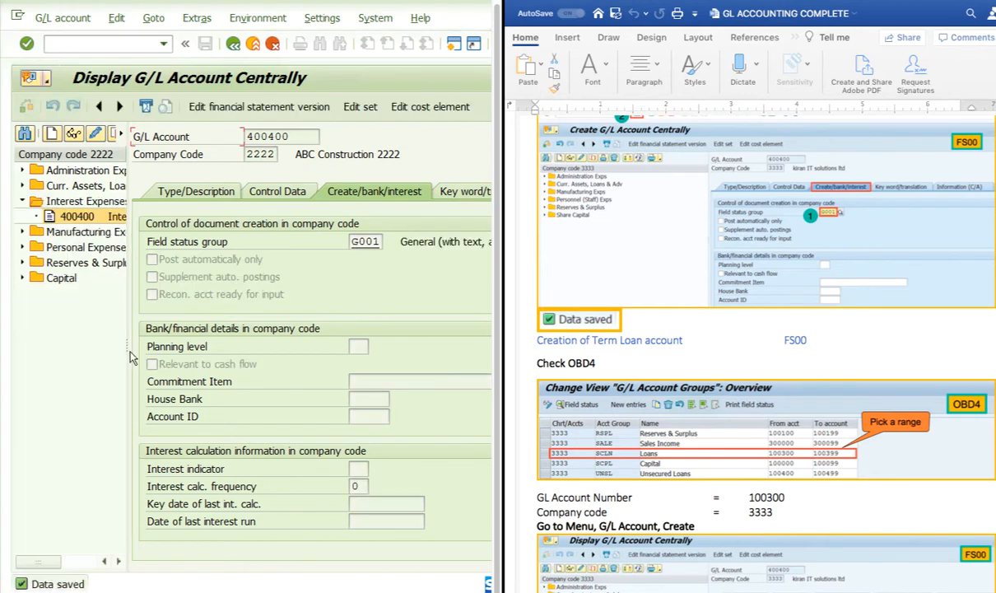
Widen the account tree and check the accounts under Interest Expenses and Curr. Assets, Loans & Adv
drag(126, 350, 266, 350)
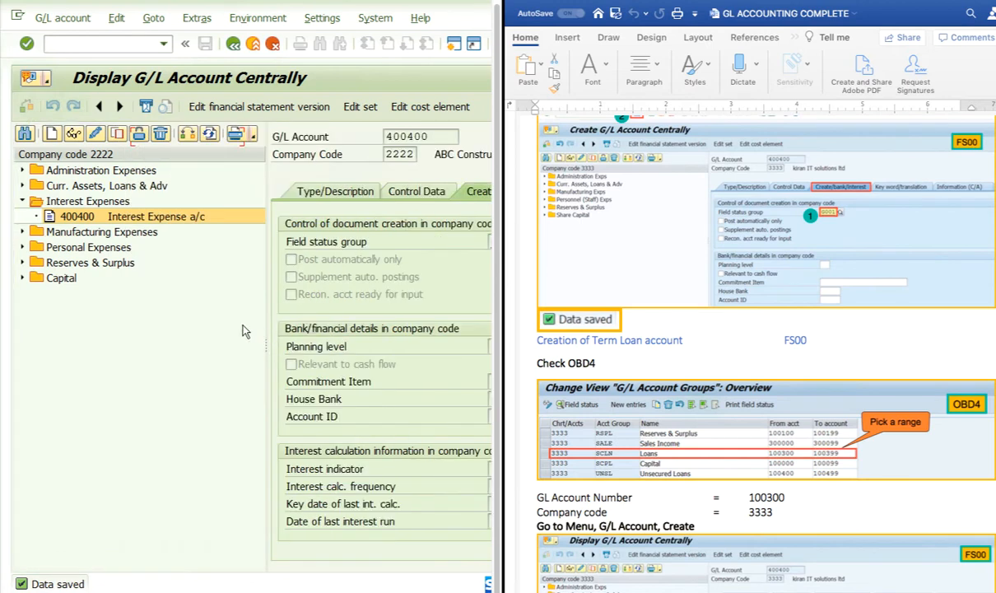
click(22, 201)
click(22, 186)
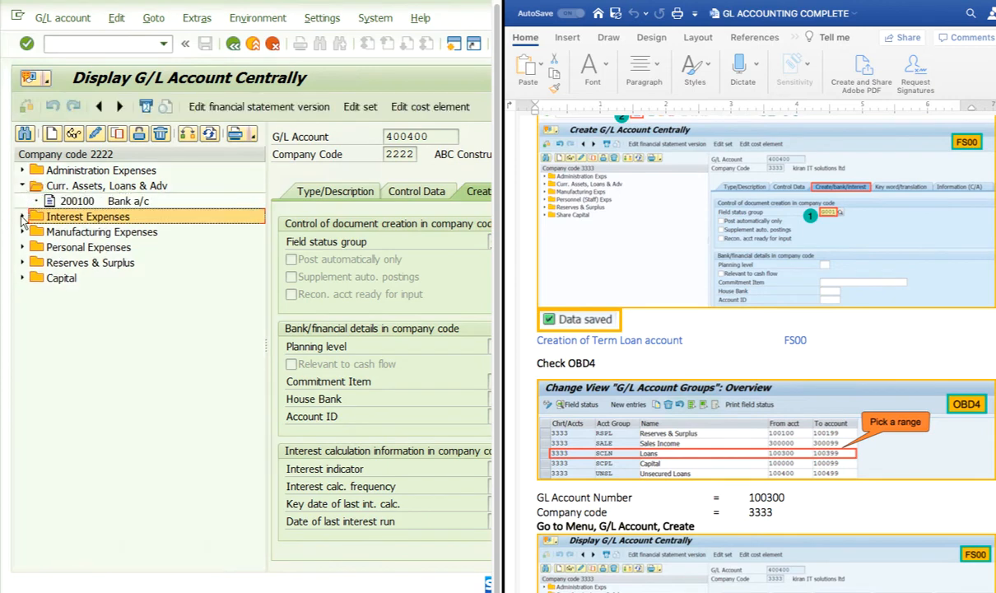
click(22, 217)
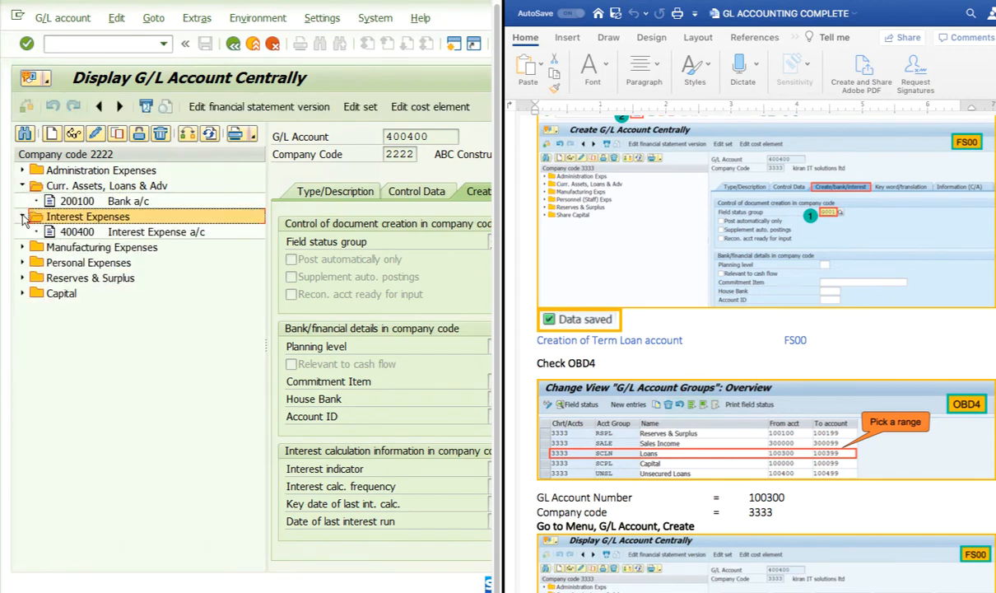
click(188, 232)
click(23, 217)
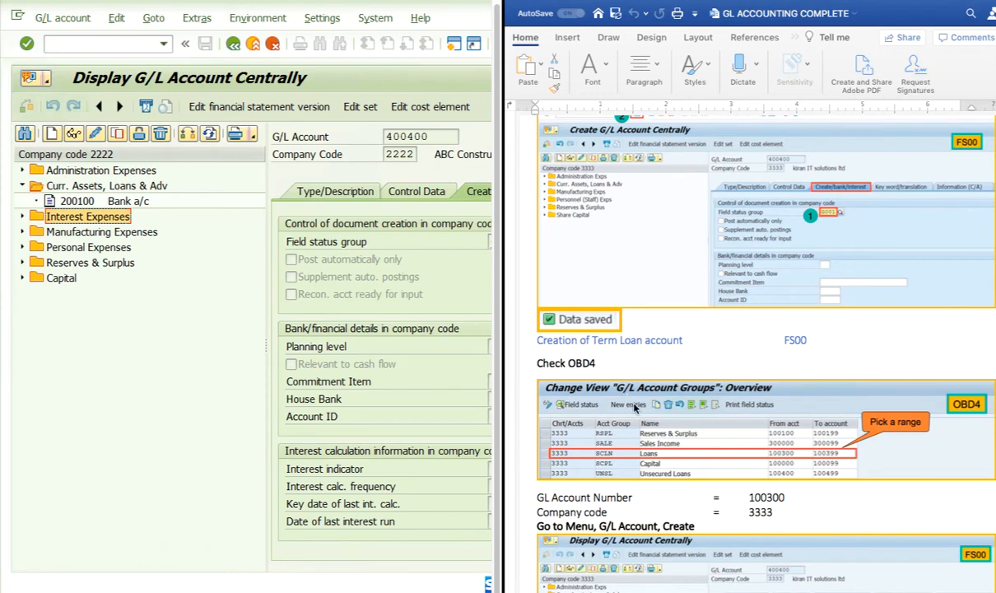
In the Word document, copy the formatting of the "GL Account Number" line onto the "Check OBD4" line
scroll(741, 399, down, 2)
scroll(783, 420, down, 5)
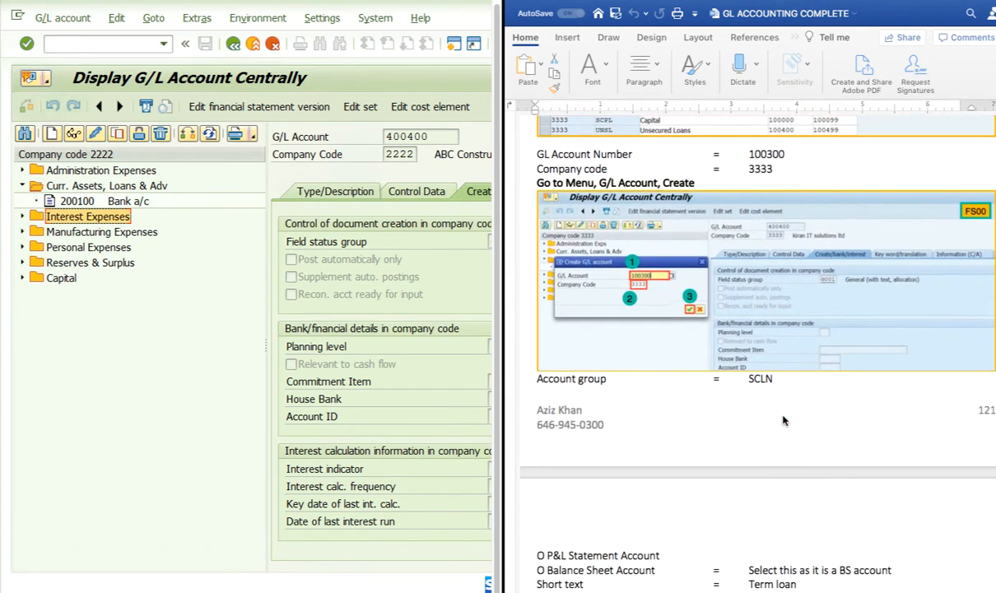
scroll(783, 423, up, 5)
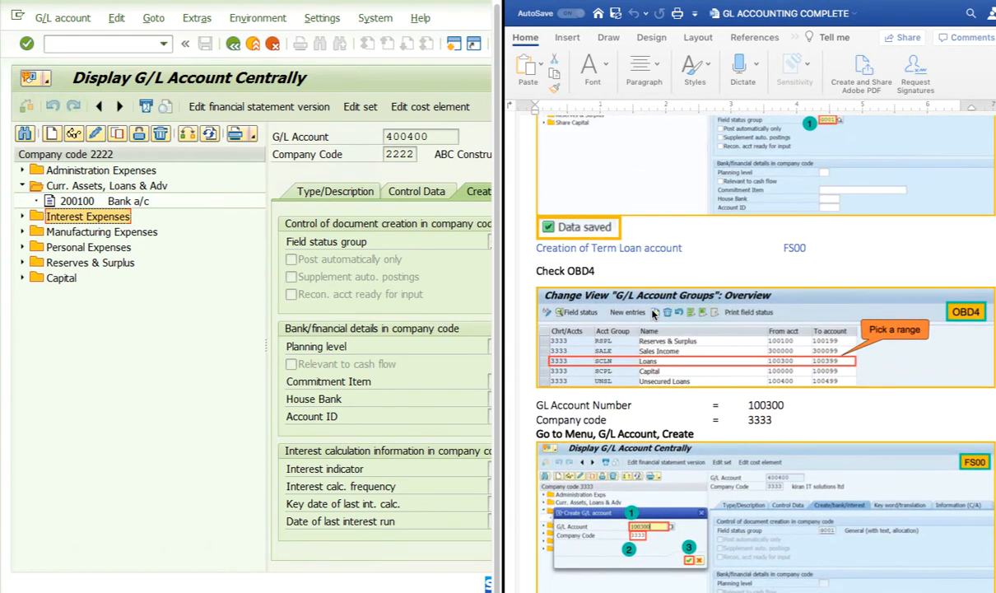
click(586, 407)
click(555, 88)
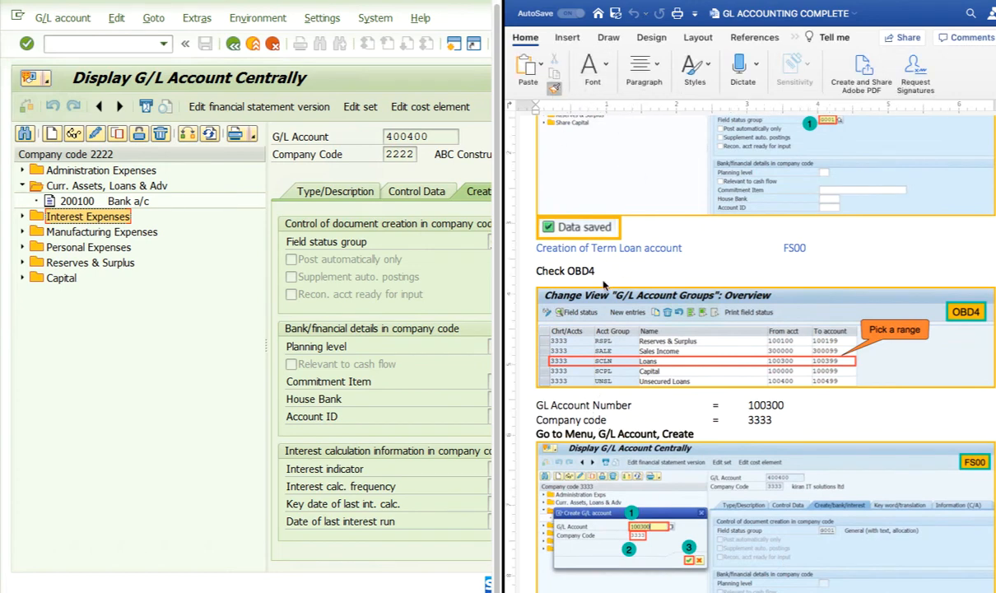
drag(603, 272, 550, 273)
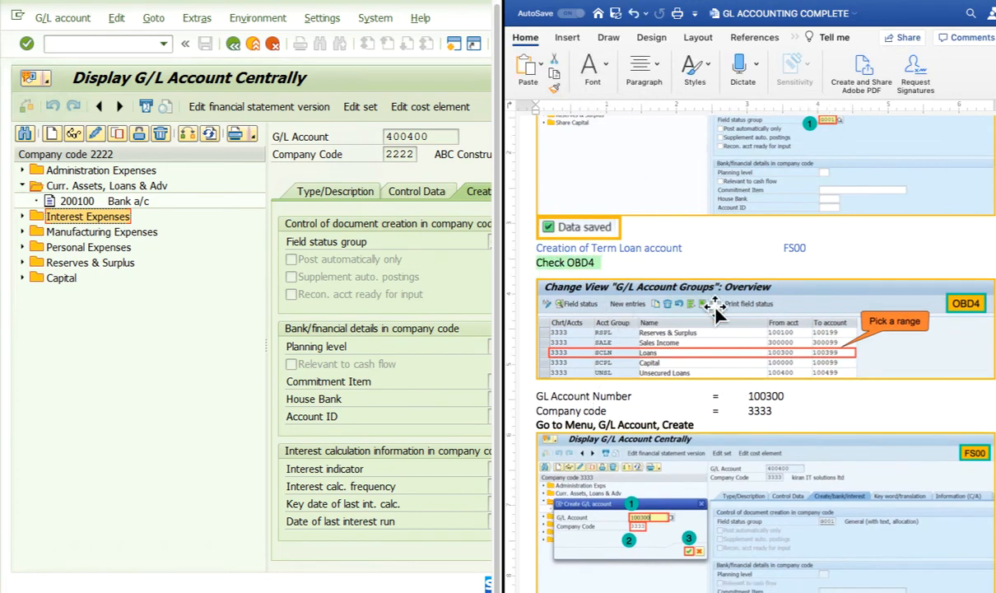
double_click(708, 275)
Review the documented steps for creating the Term Loan account, including its G/L account number, account group, account type and texts
scroll(744, 347, down, 2)
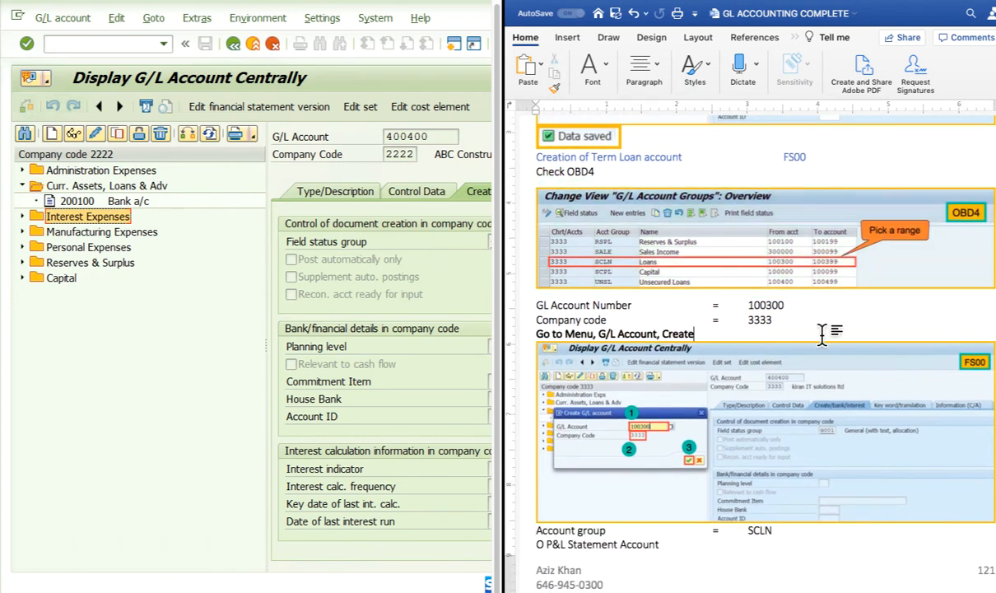
scroll(821, 340, down, 3)
scroll(821, 340, down, 2)
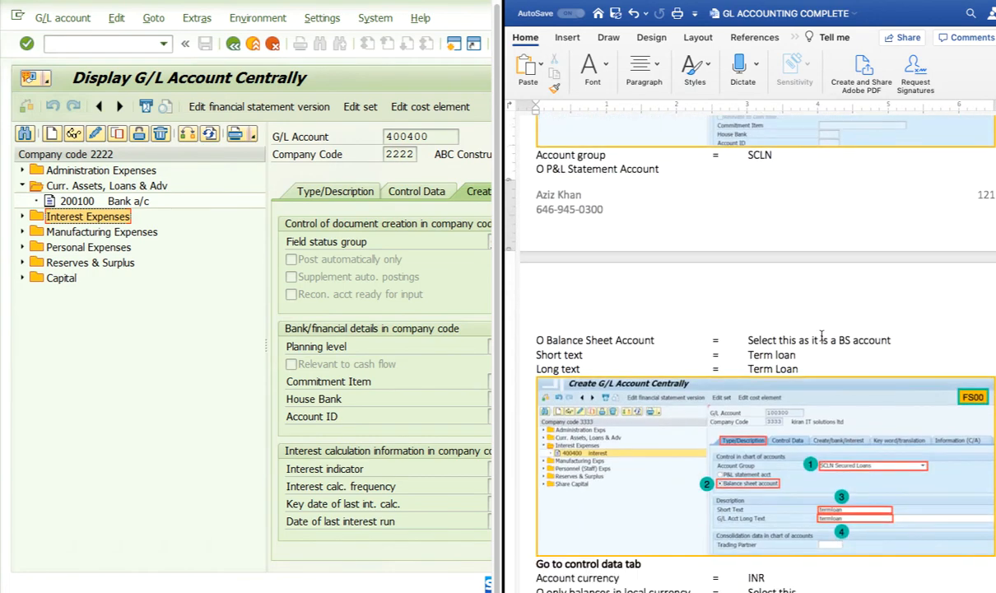
scroll(821, 340, up, 3)
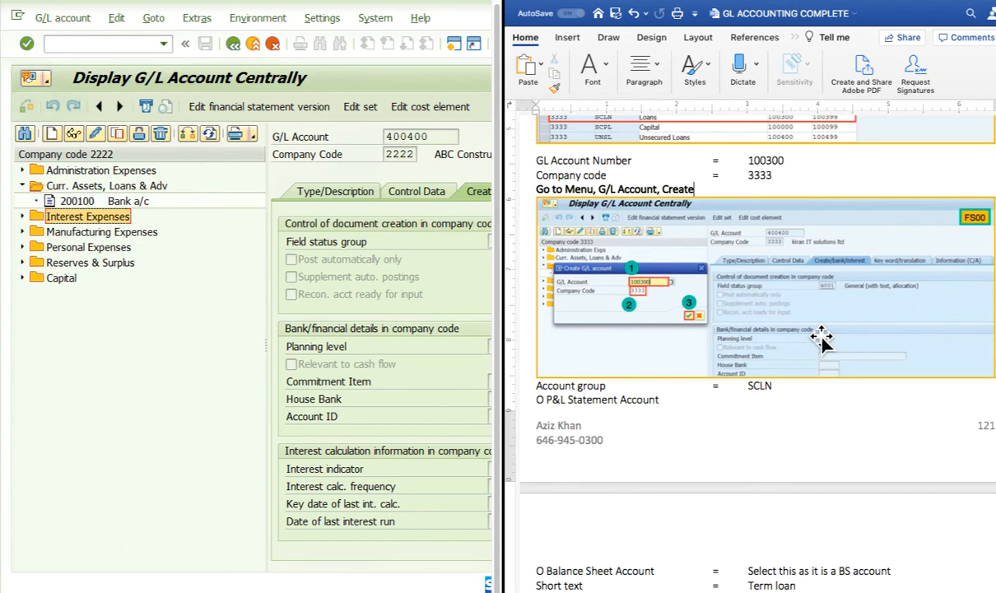
scroll(833, 349, up, 3)
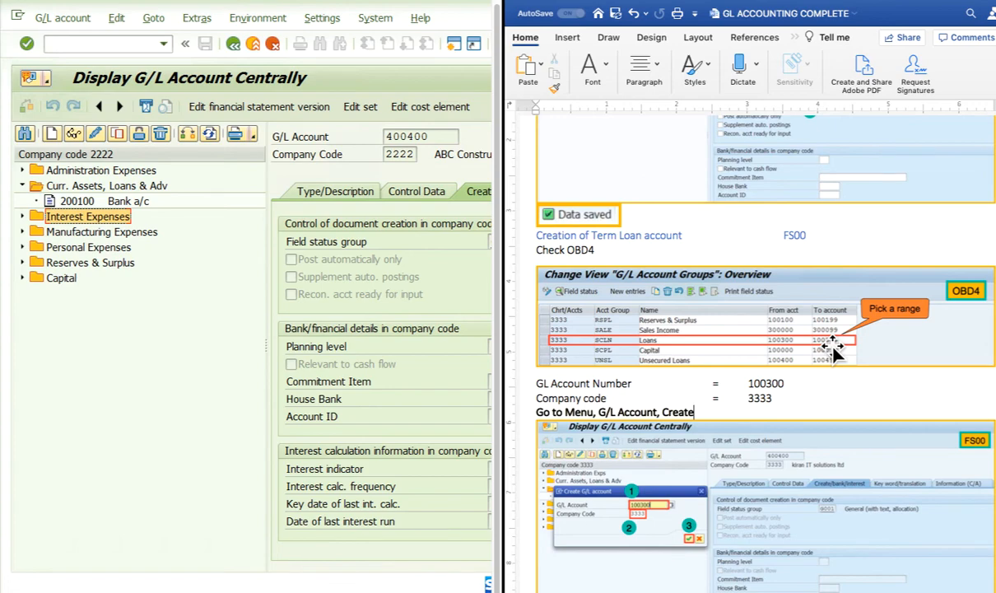
scroll(833, 349, up, 3)
scroll(833, 349, down, 2)
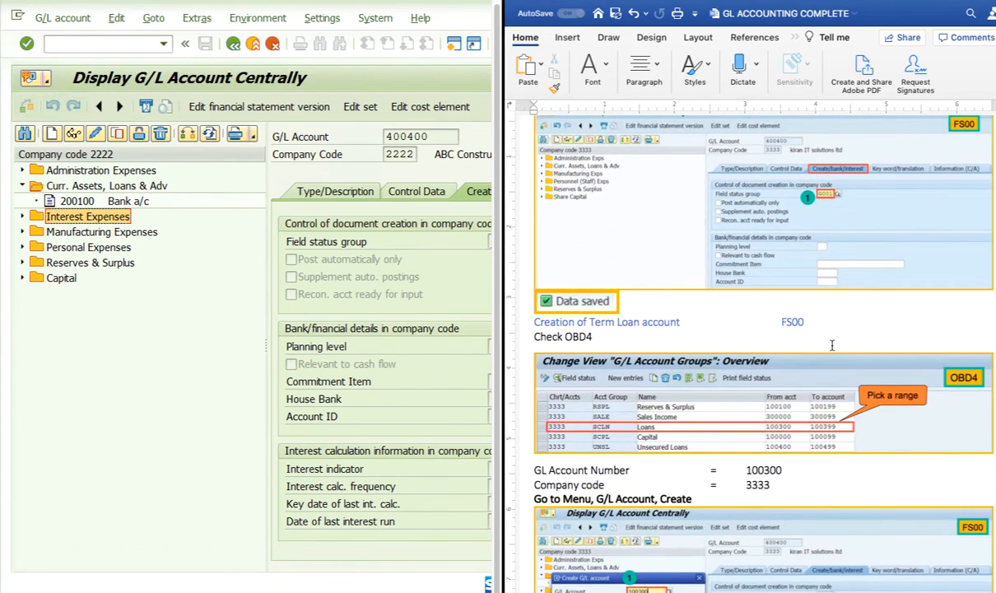
scroll(833, 349, up, 5)
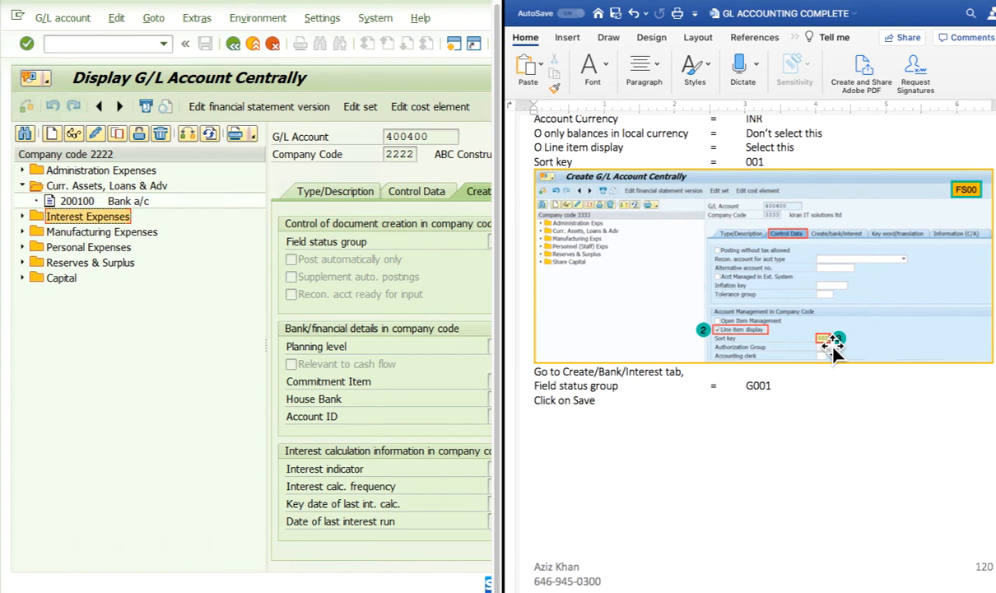
scroll(833, 349, down, 8)
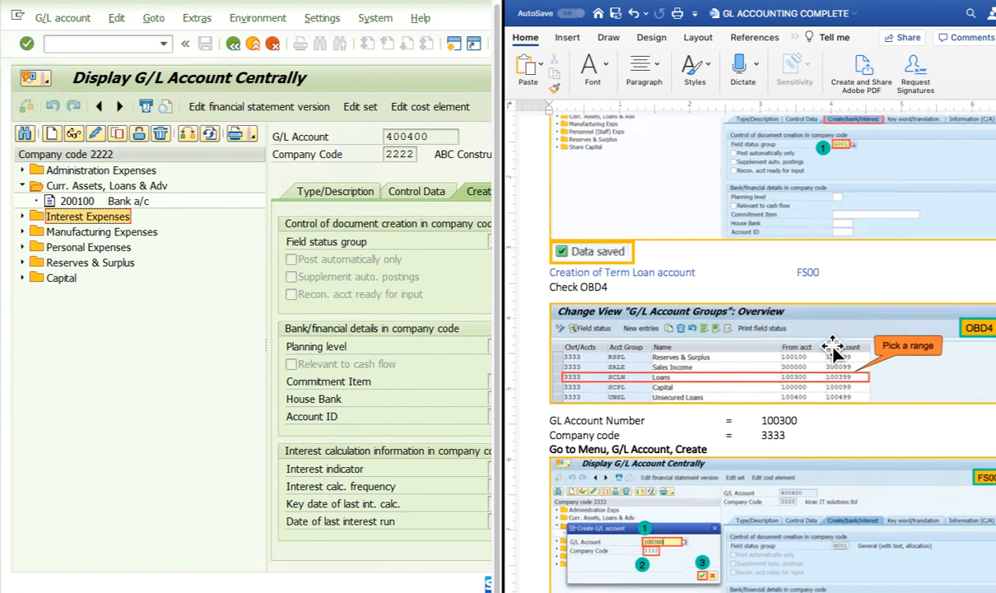
scroll(834, 349, down, 2)
scroll(833, 349, right, 1)
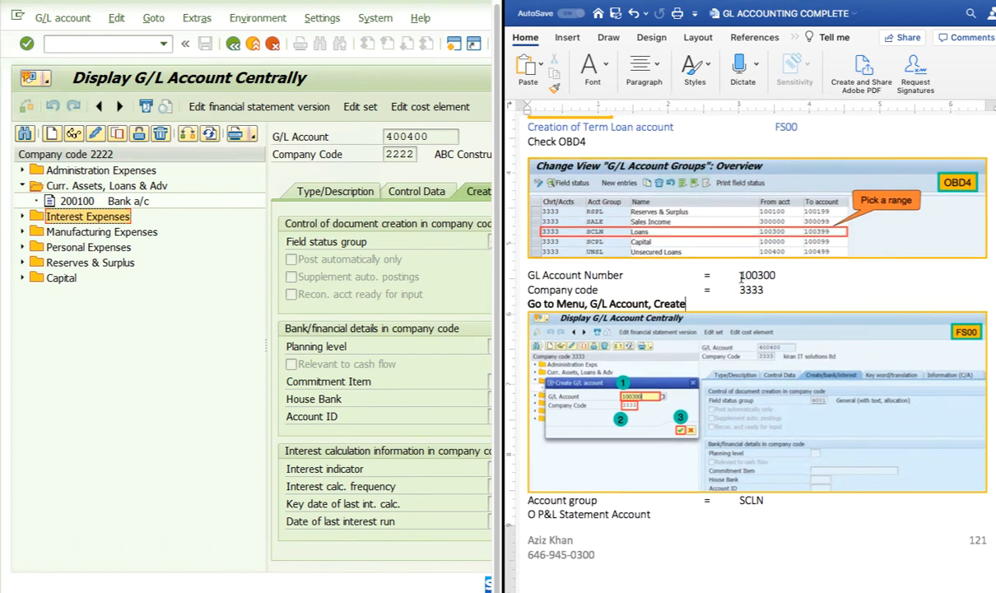
scroll(742, 277, down, 1)
drag(746, 277, 783, 273)
scroll(783, 273, up, 1)
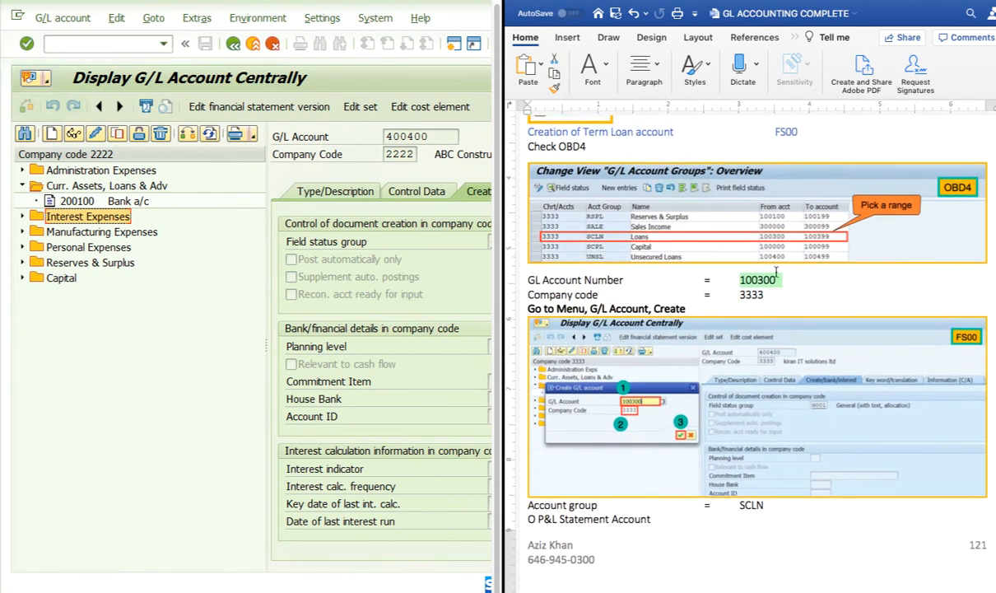
Switch to the G/L Account Groups overview and position the list at chart of accounts 2222
click(23, 187)
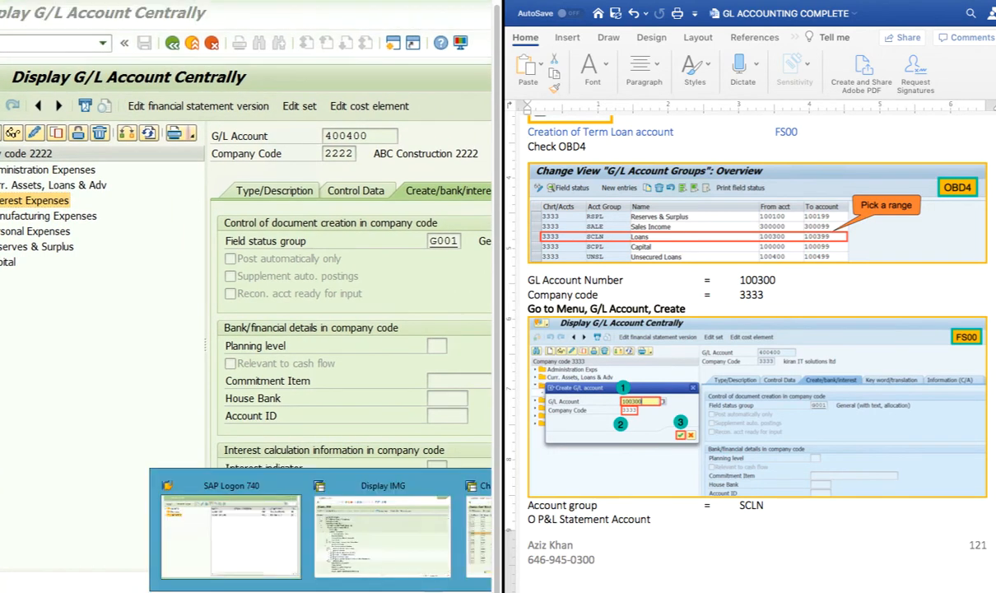
click(386, 494)
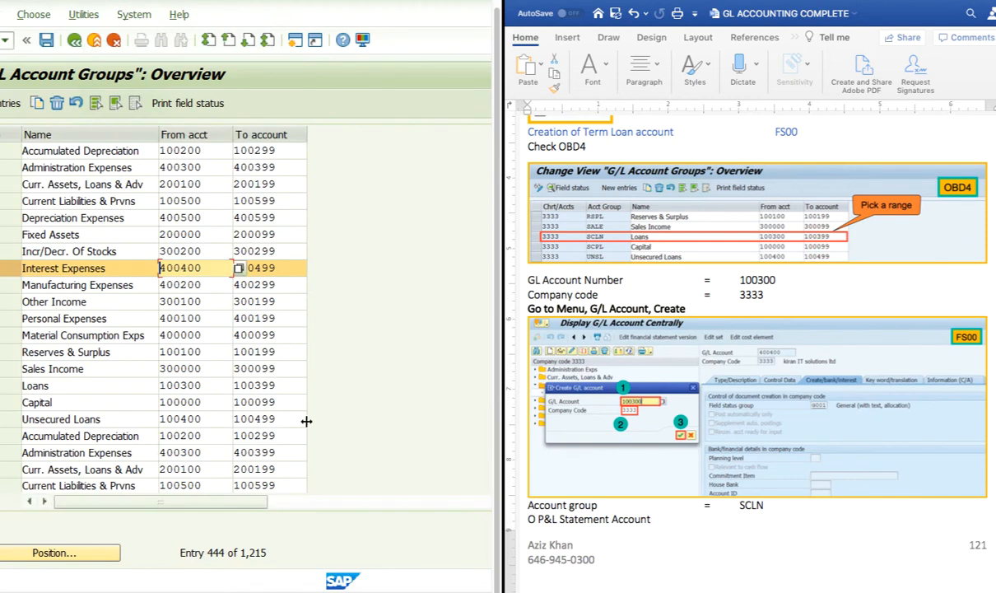
scroll(27, 369, up, 6)
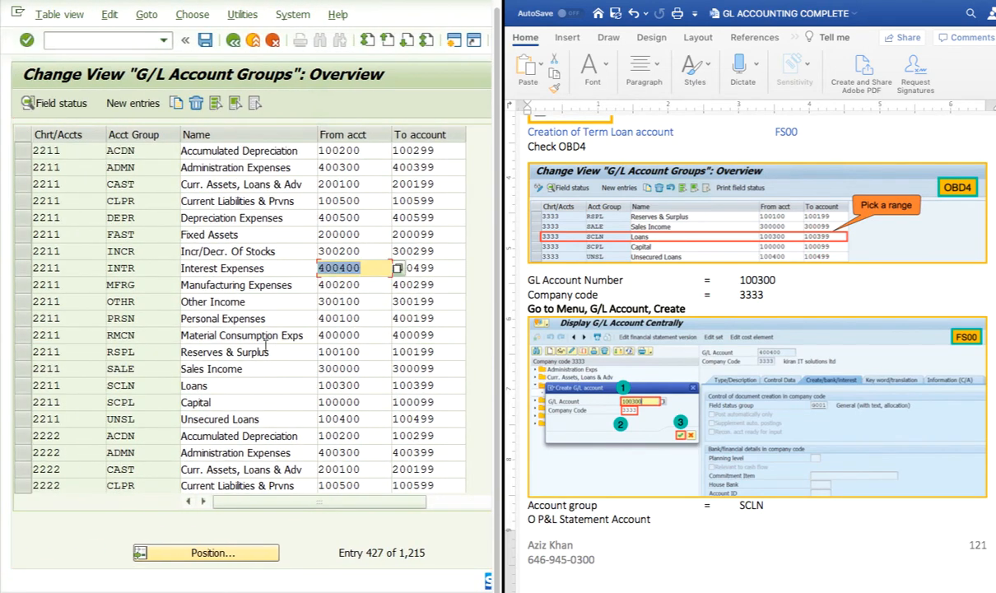
click(177, 553)
text(2222)
key(Return)
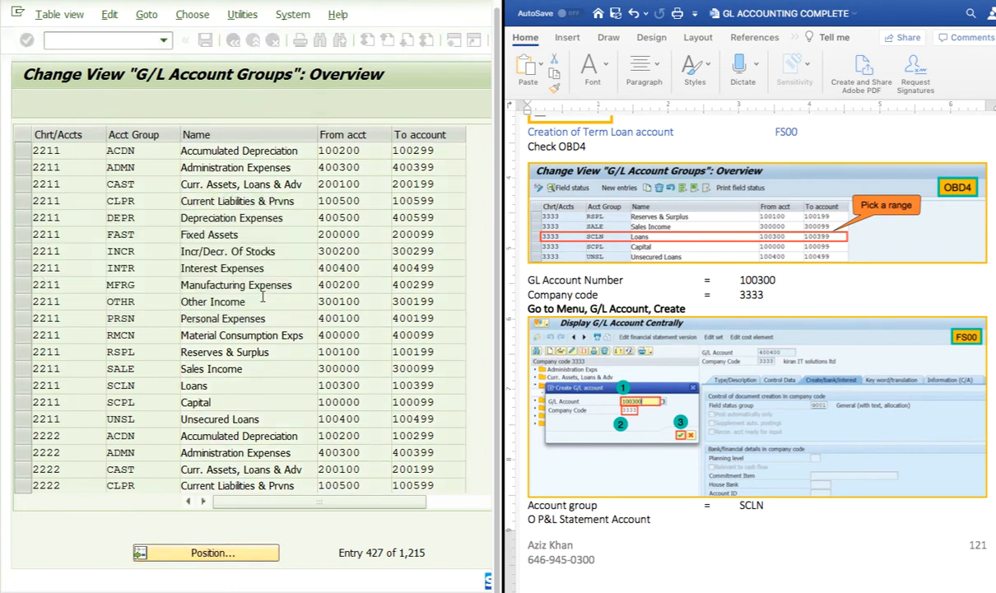
Deselect the Interest Expenses group and select the SCLN Loans group of chart 2222 to check its account number range
click(188, 386)
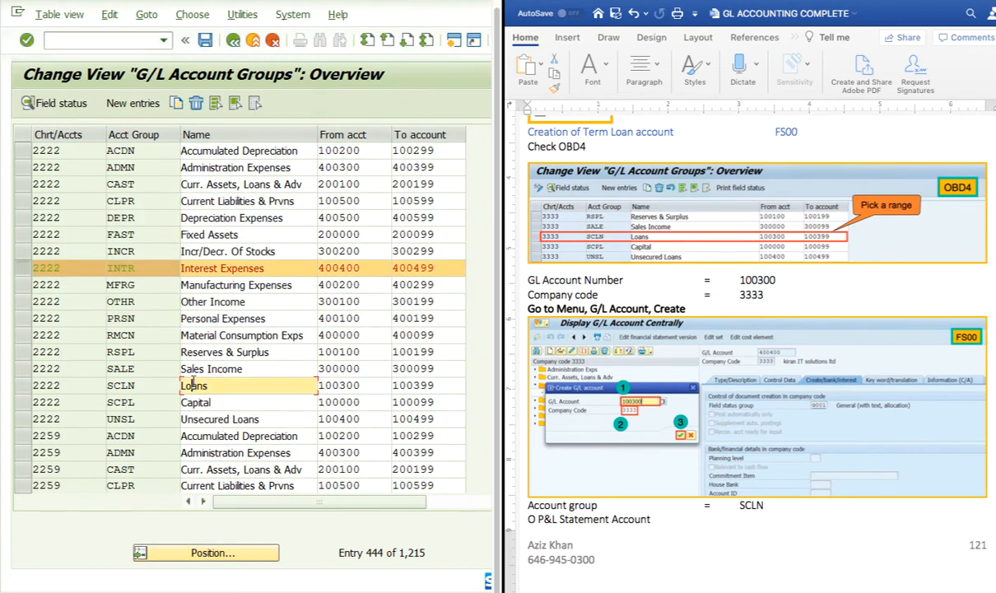
click(15, 270)
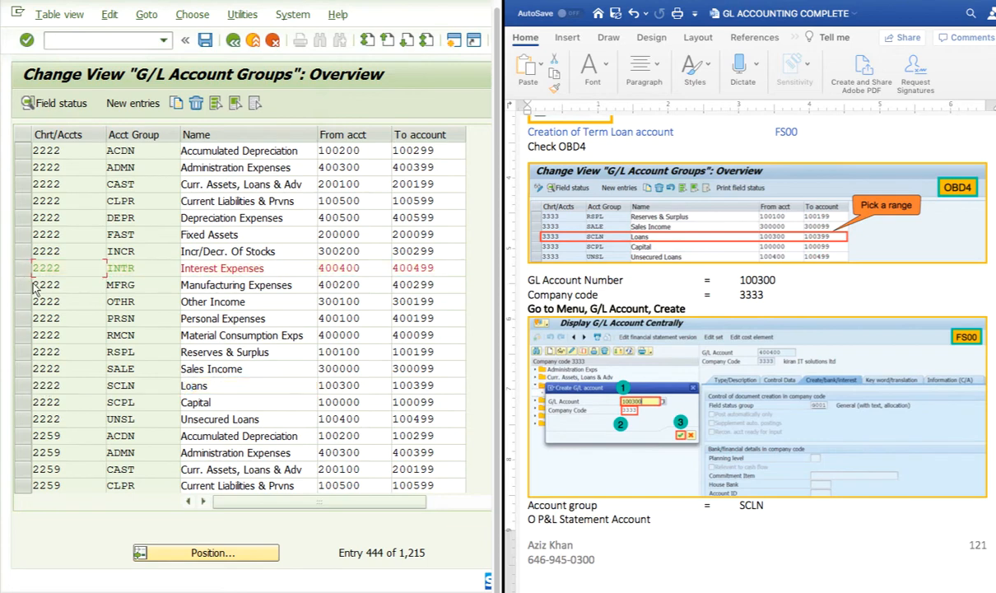
click(22, 385)
click(344, 386)
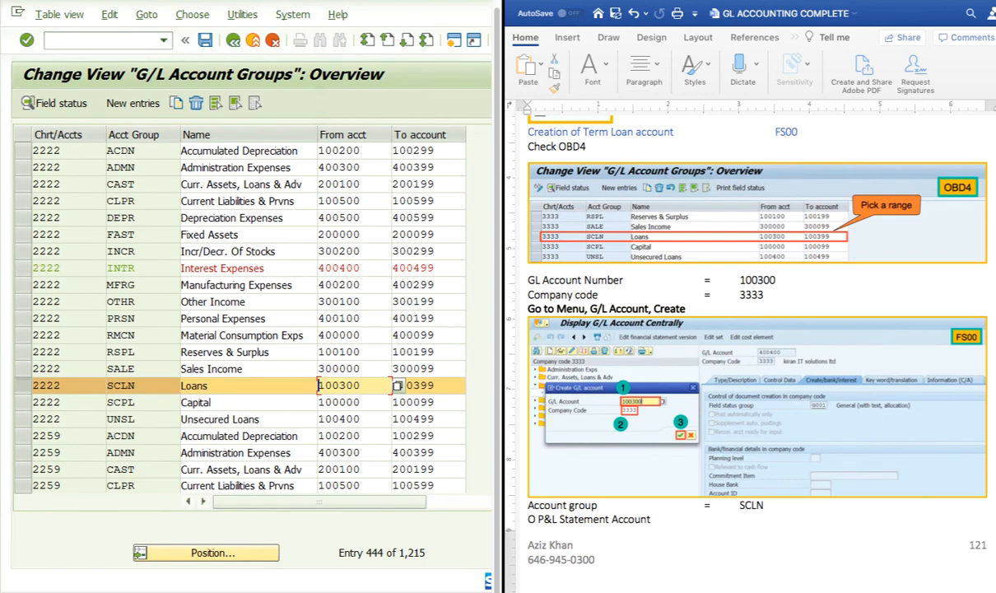
scroll(221, 280, right, 2)
scroll(221, 281, down, 3)
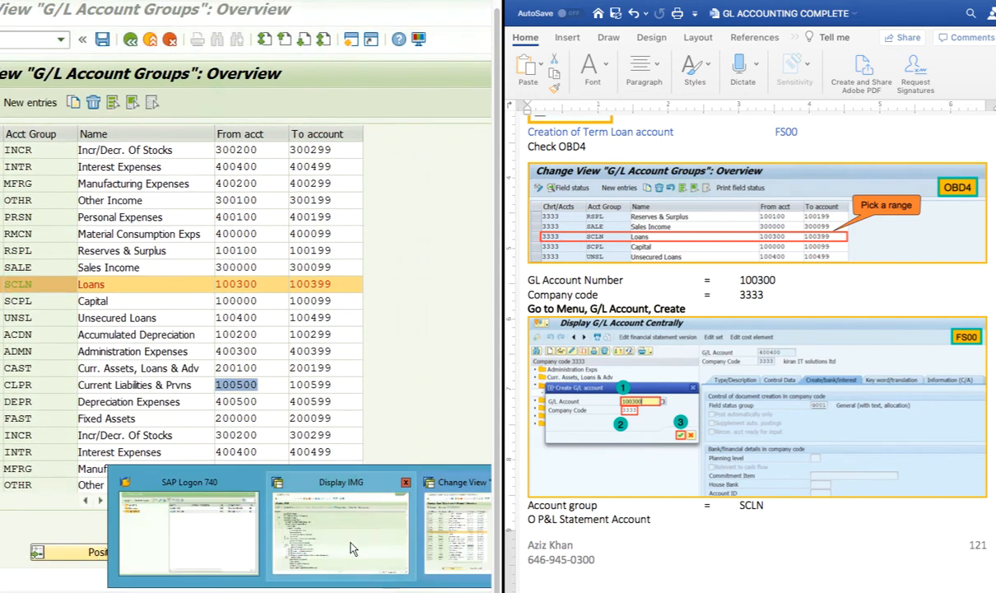
Switch to the Display G/L Account Centrally window and start creating a new G/L account for company code 2222
click(351, 541)
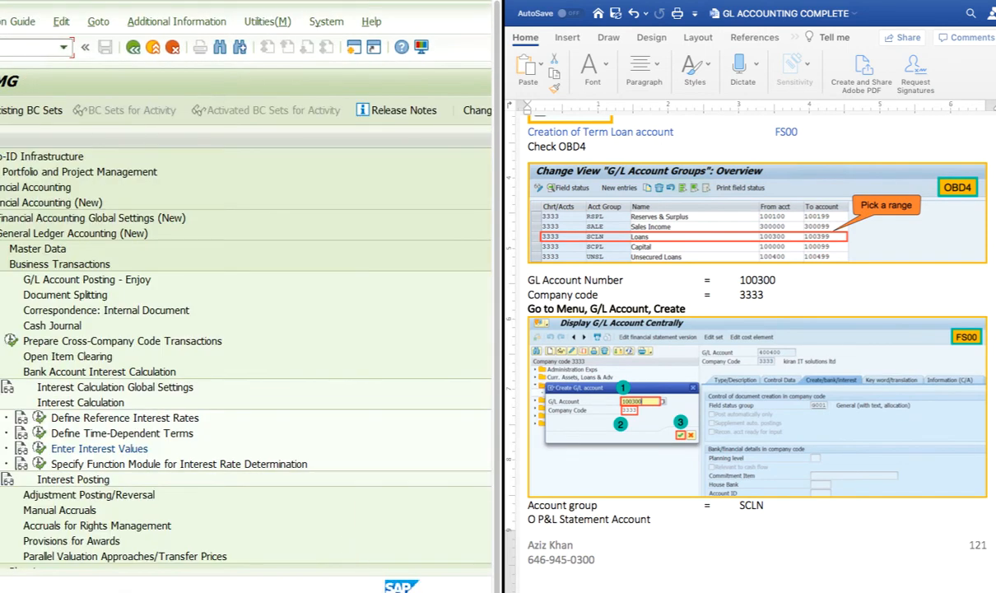
mouse_move(395, 590)
click(392, 534)
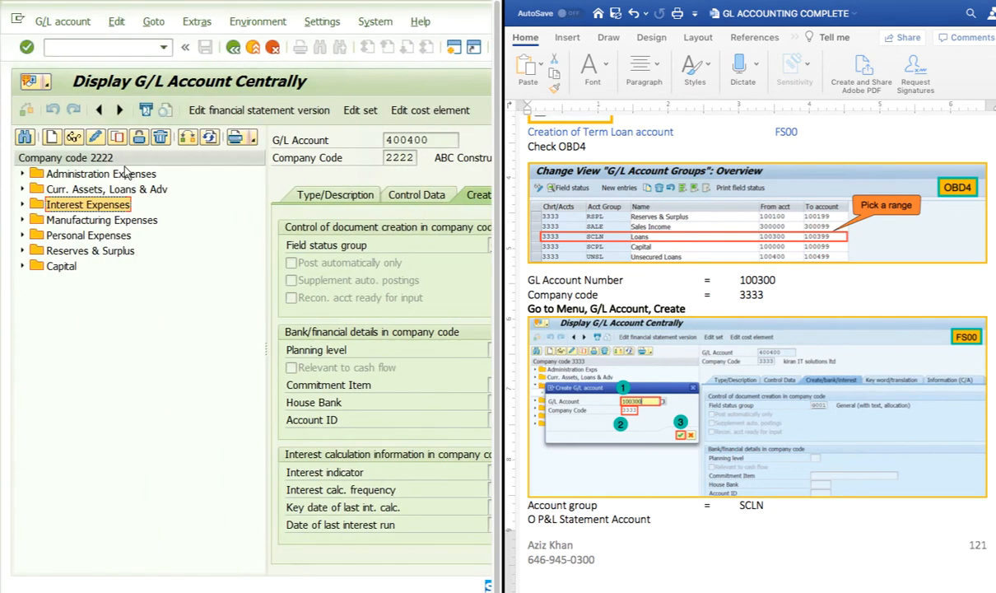
click(51, 137)
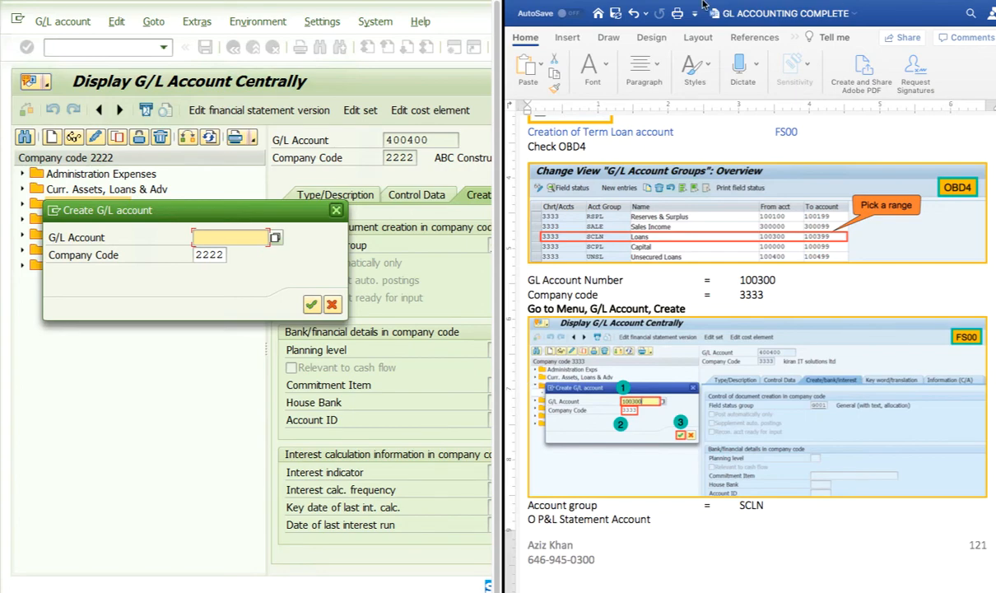
key(ctrl+Left)
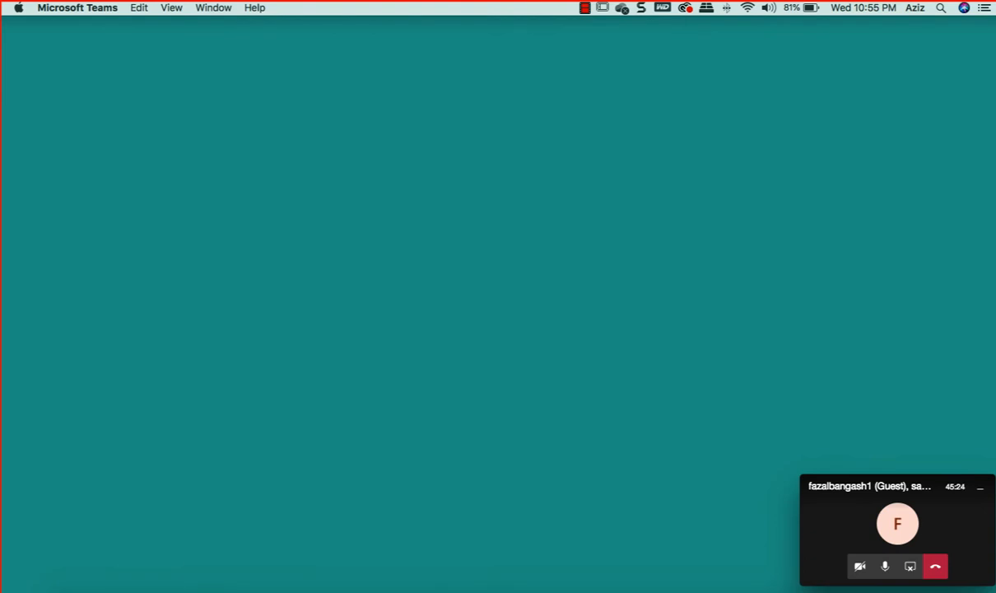
key(ctrl+Right)
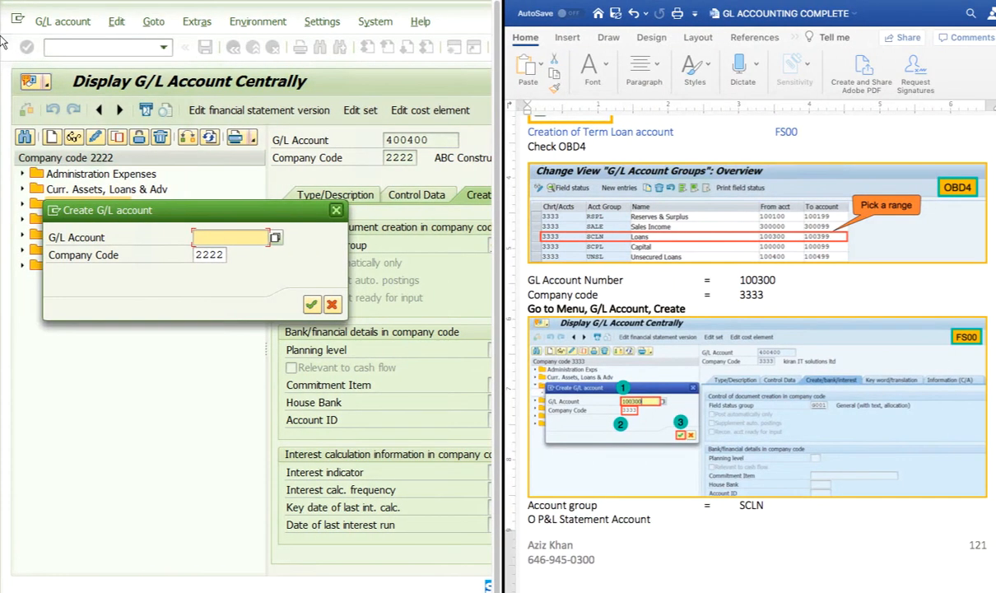
key(ctrl+Left)
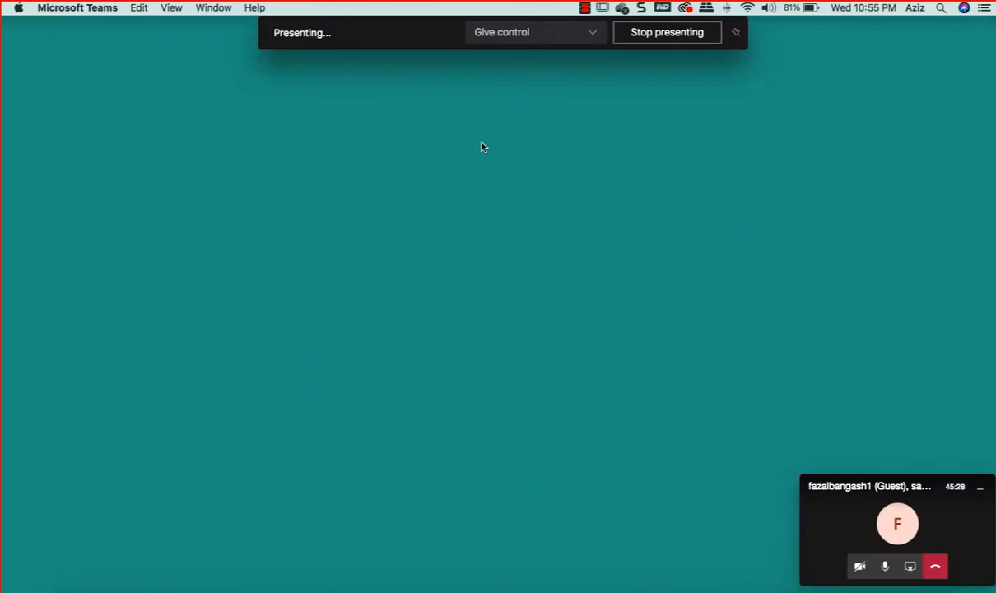
key(ctrl+Right)
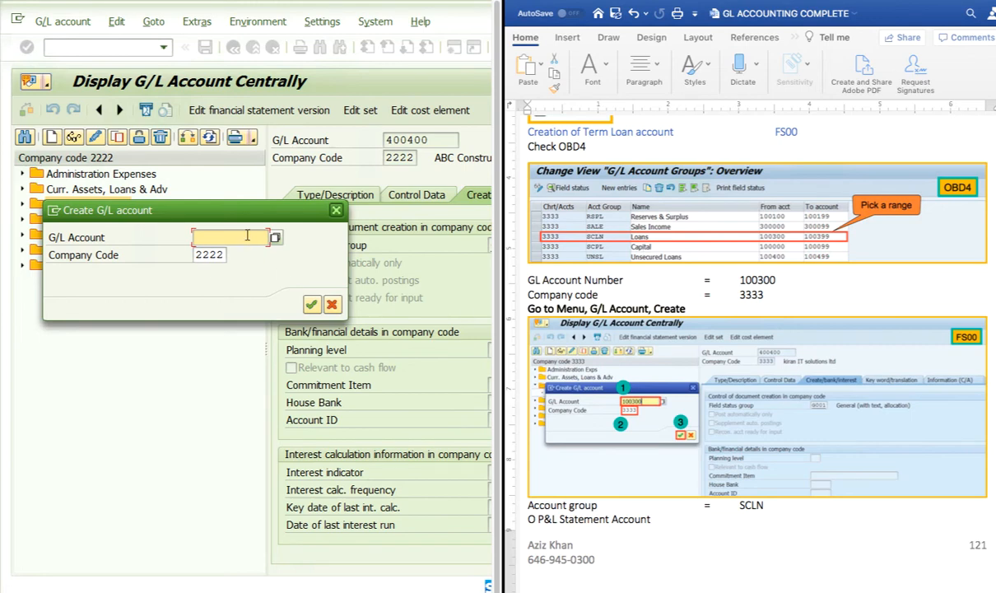
Enter 100300 as the new G/L account in company code 2222 and widen the account details area
text(100300)
key(Return)
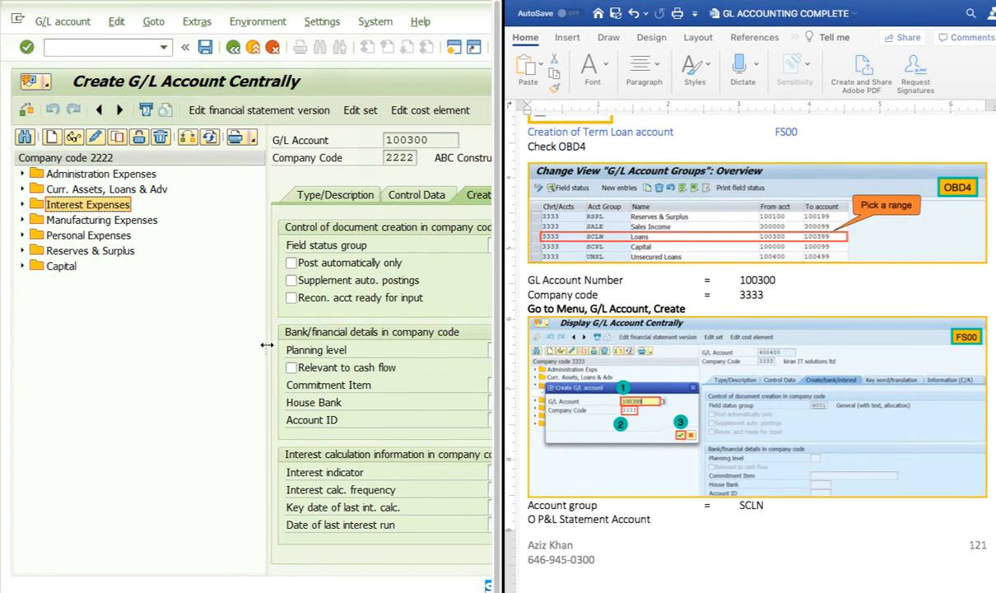
drag(262, 325, 129, 322)
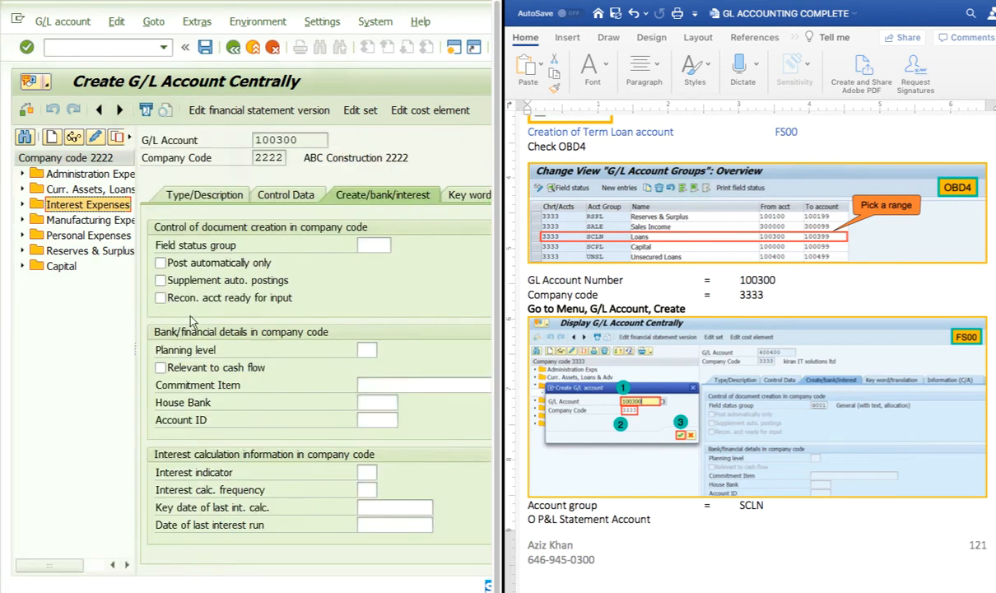
Classify the new account as a balance sheet account in the SCLN Loans account group
click(192, 190)
click(162, 280)
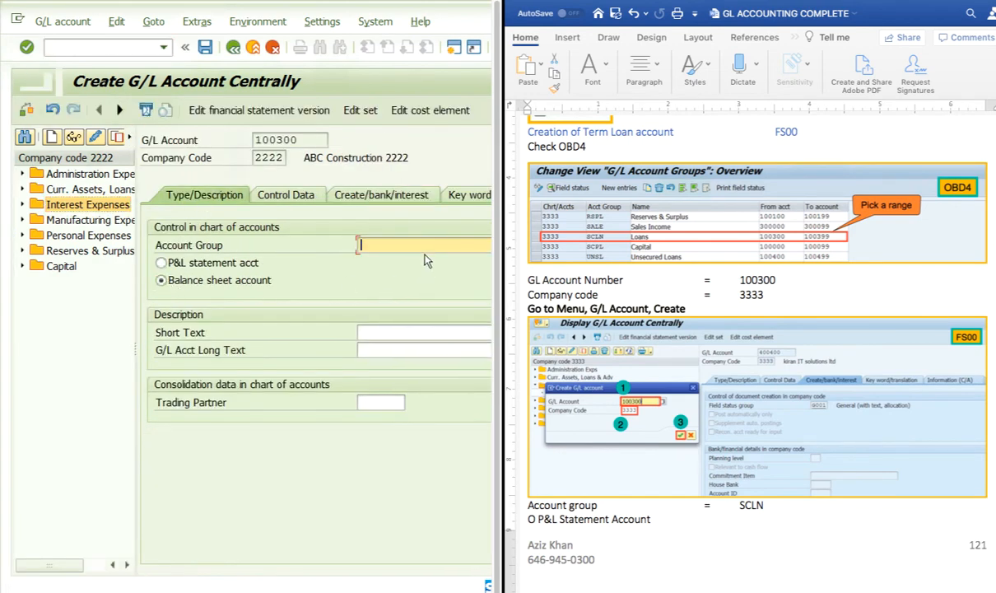
click(420, 245)
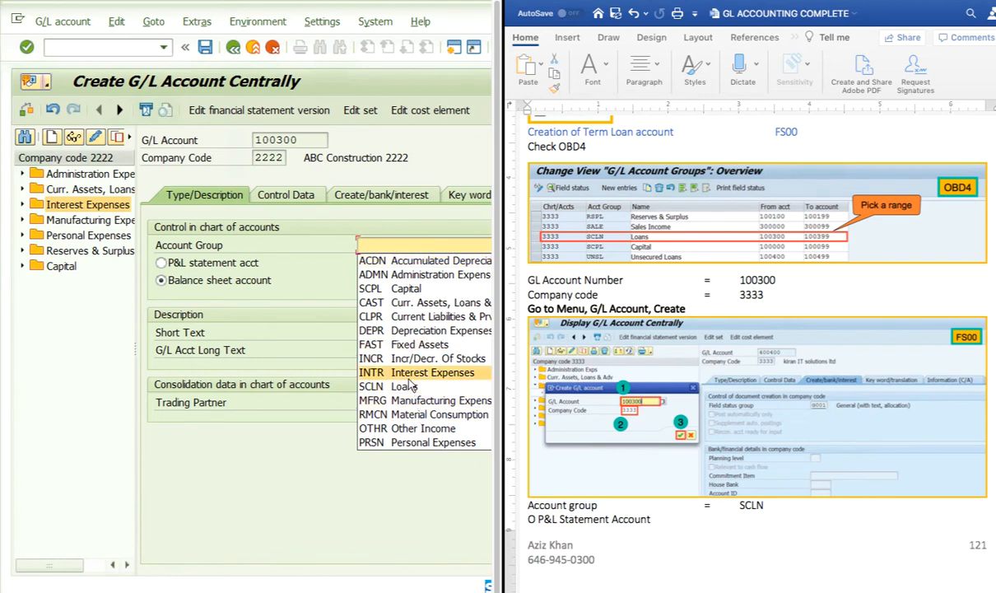
click(402, 386)
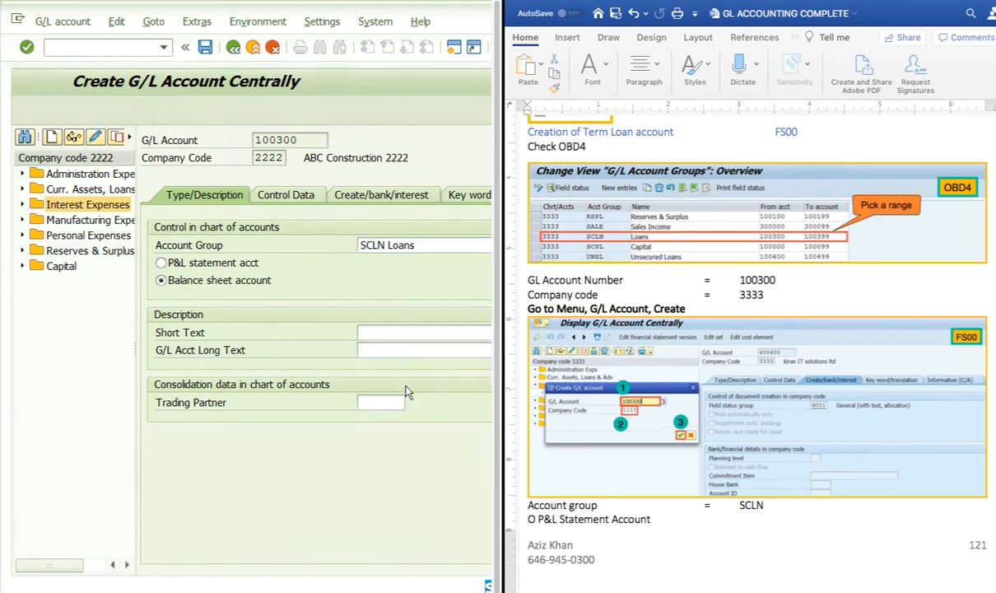
Set the account's short text to "Bank Loan a/c"
click(377, 330)
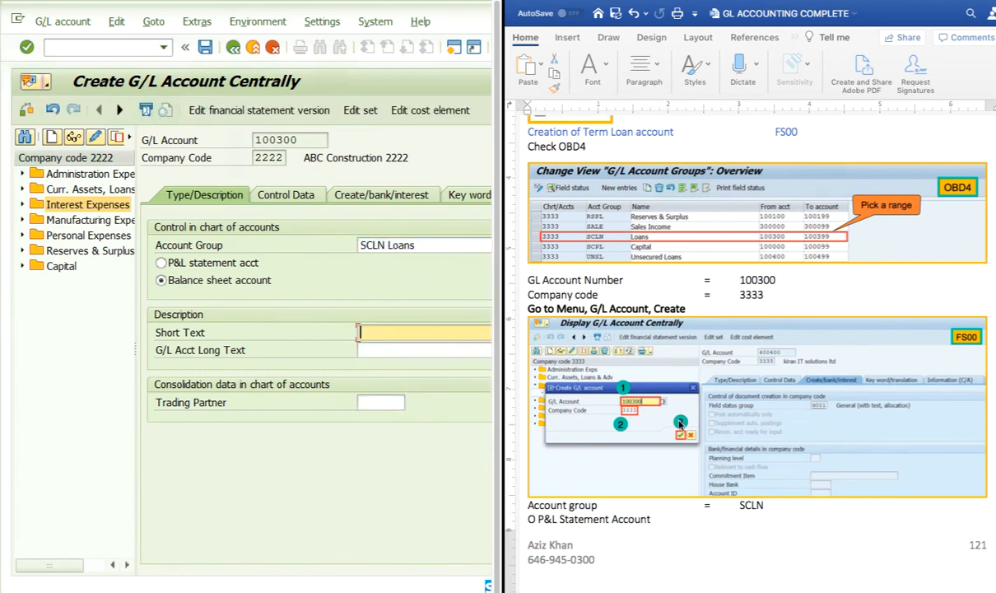
text(Loan)
key(BackSpace)
key(BackSpace)
text(oan)
key(BackSpace)
key(BackSpace)
key(BackSpace)
key(BackSpace)
key(BackSpace)
key(BackSpace)
text(Bank )
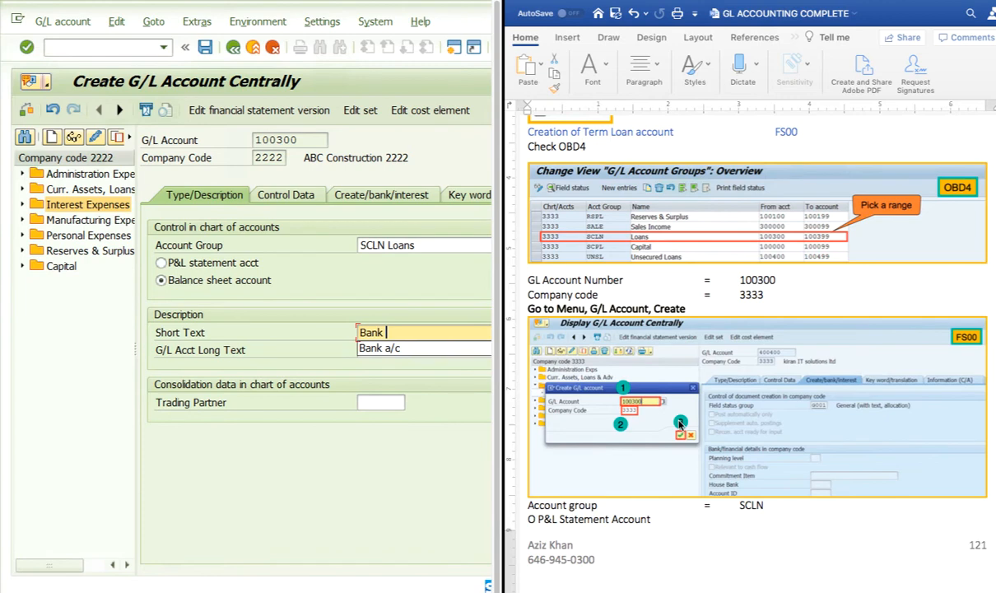
text(Loan a/c)
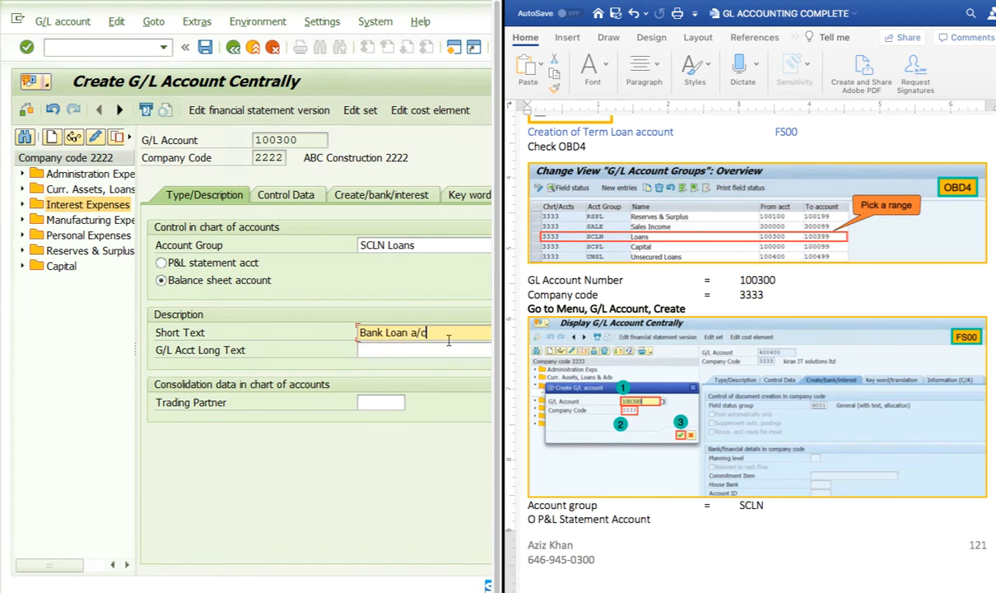
Copy the short text "Bank Loan a/c" into the G/L account long text
drag(448, 335, 308, 334)
key(ctrl+c)
click(387, 350)
key(ctrl+v)
In the account's control data, enable line item display and only balances in local currency, and set the sort key to 001
scroll(716, 502, down, 5)
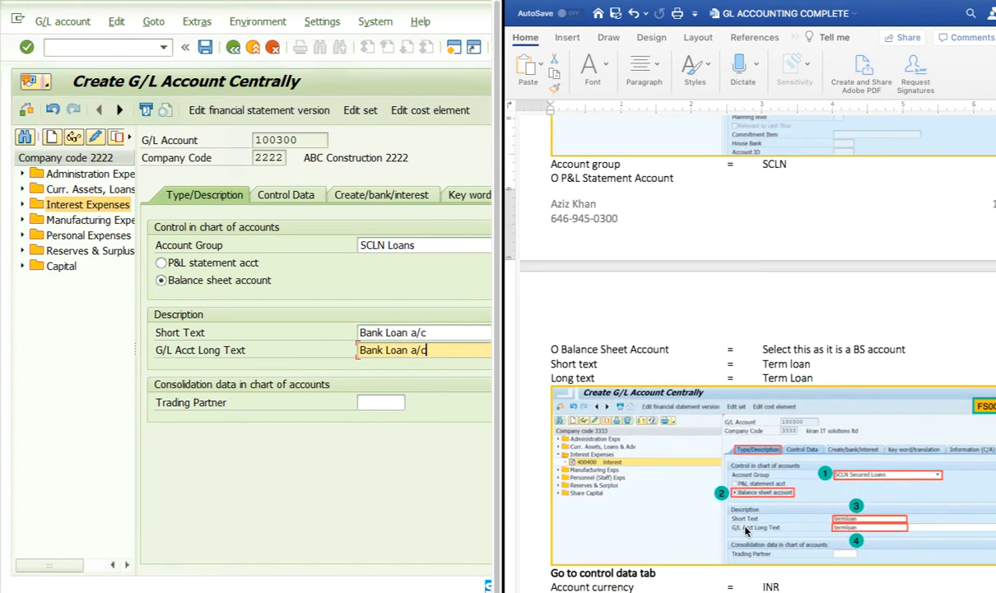
scroll(823, 535, down, 5)
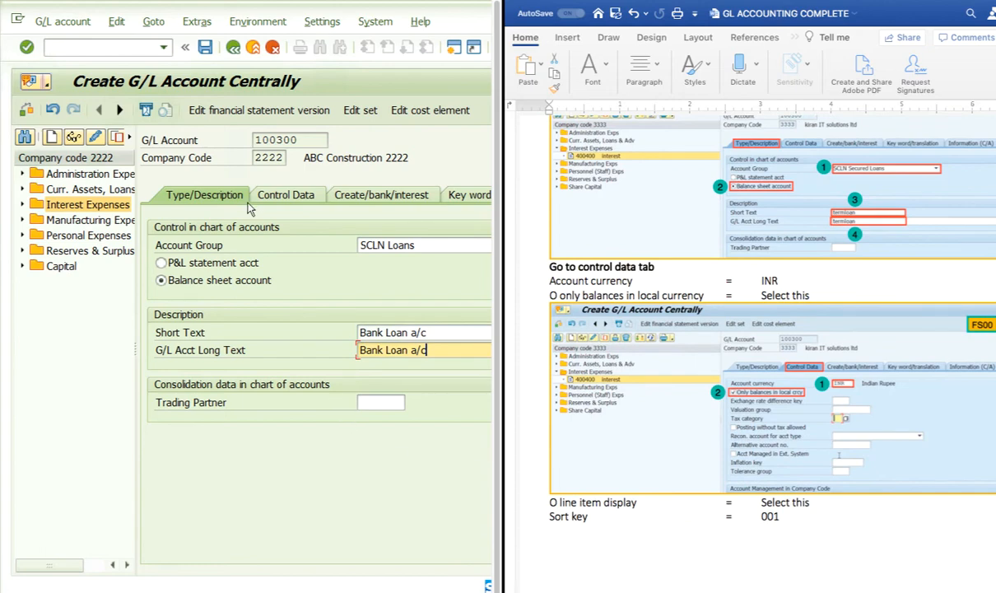
click(313, 198)
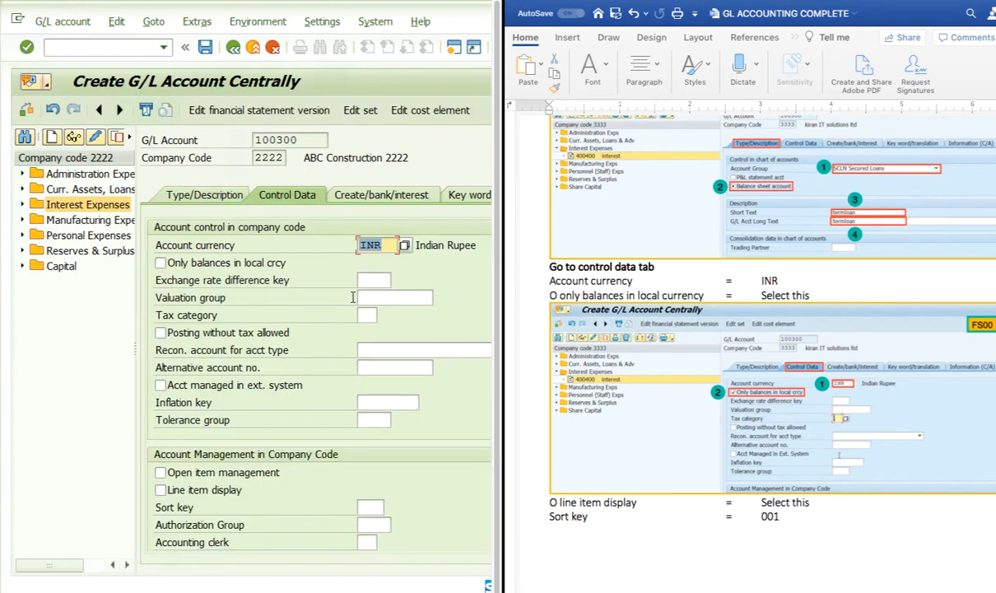
click(161, 491)
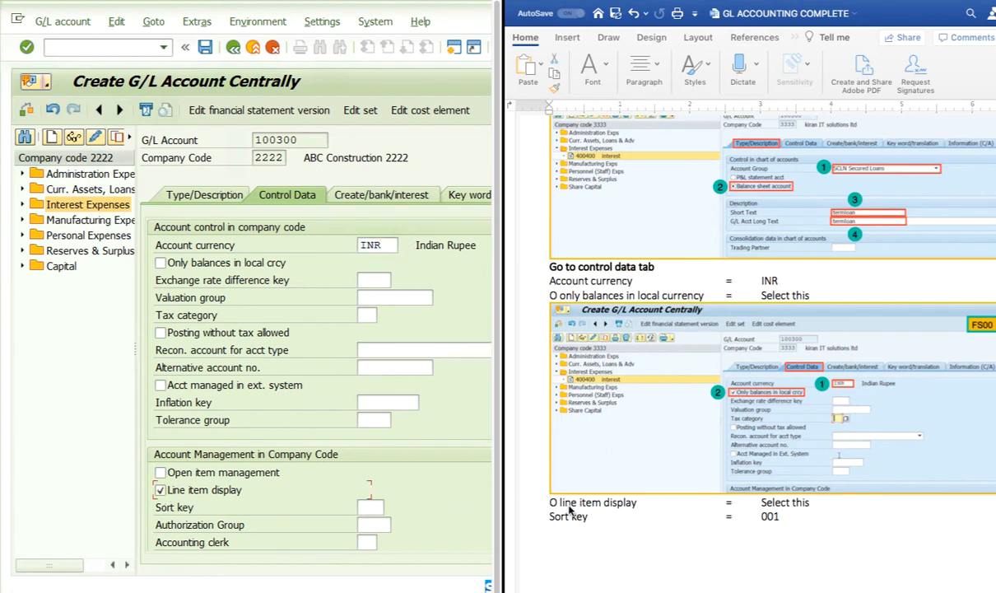
click(370, 508)
text(001)
scroll(876, 494, down, 6)
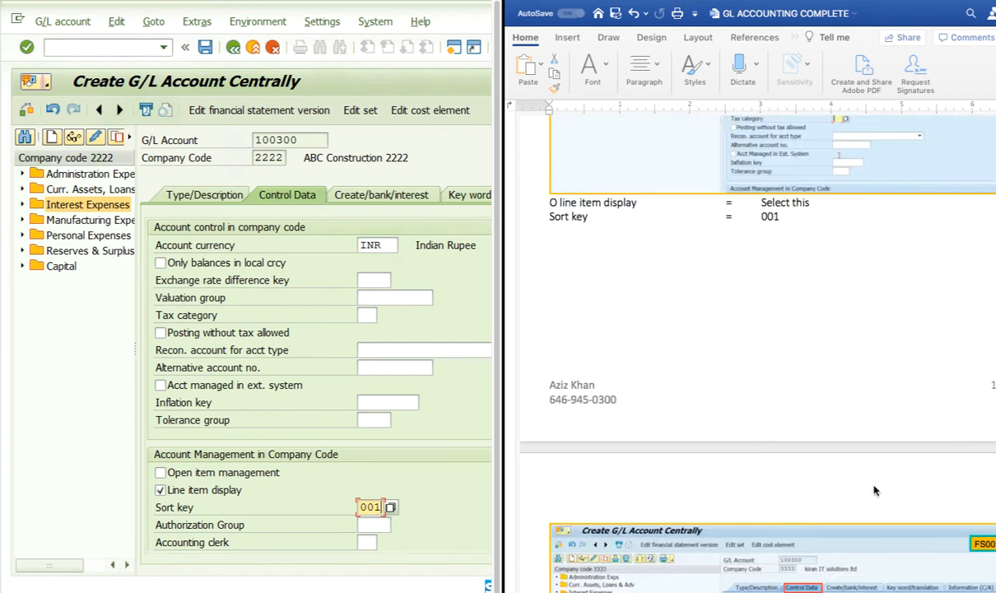
click(160, 263)
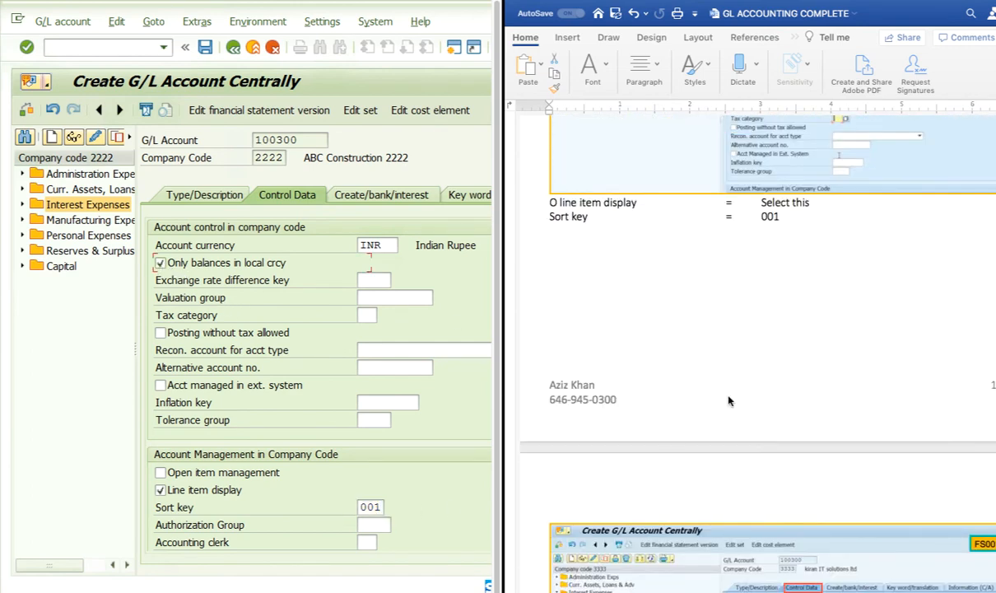
Set the account's field status group to G001 in the document creation settings, following the documented procedure
scroll(799, 429, down, 6)
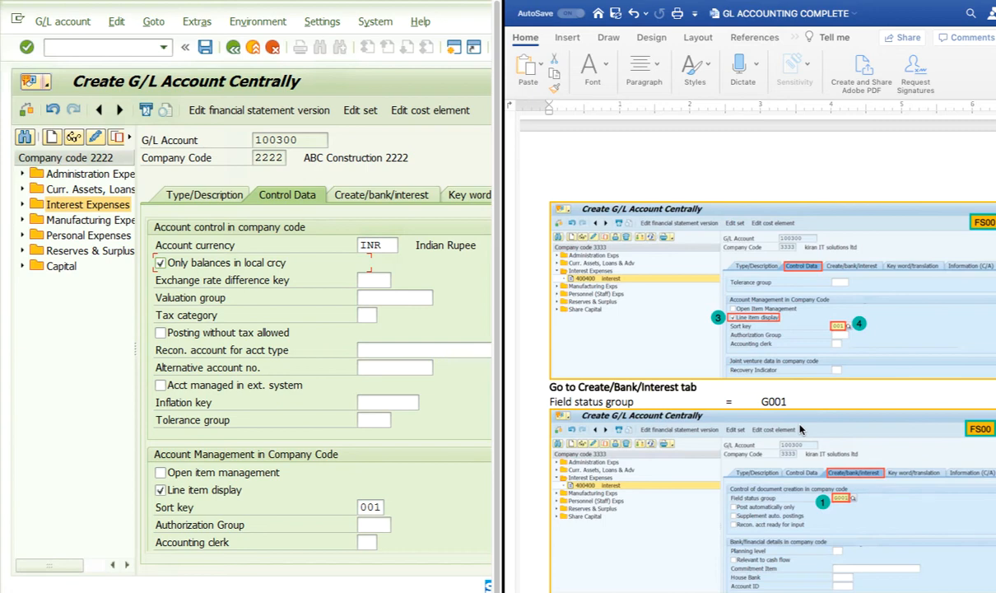
scroll(799, 429, down, 1)
click(392, 197)
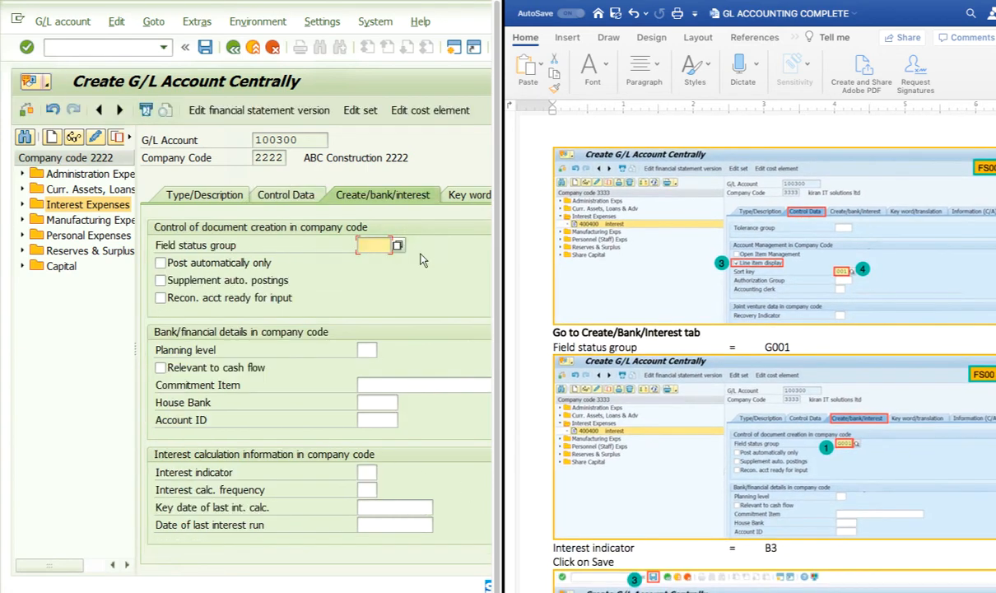
text(g001)
Open the value list for the account's interest indicator and search it for b2
scroll(816, 366, down, 3)
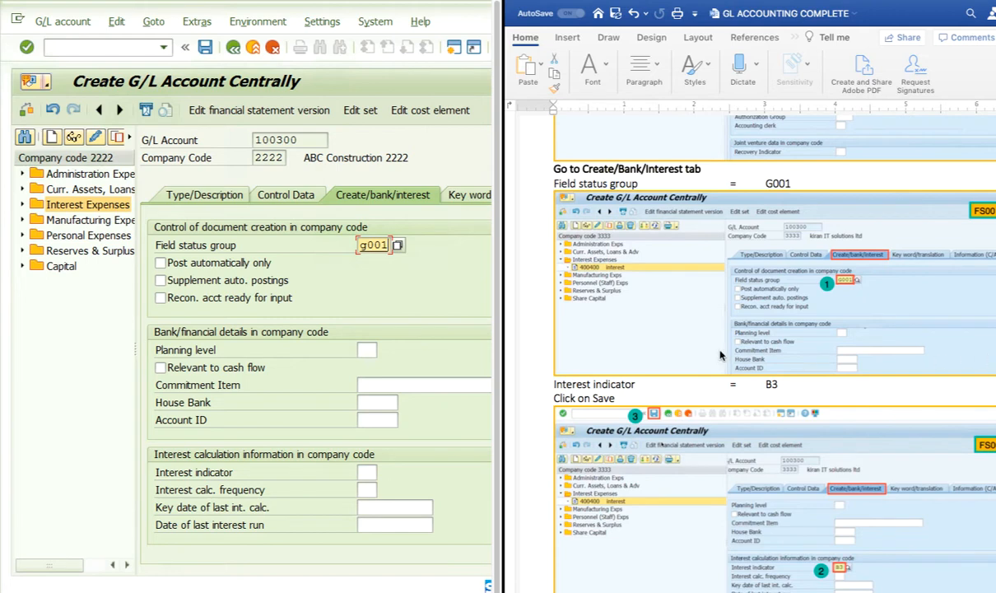
scroll(704, 339, down, 5)
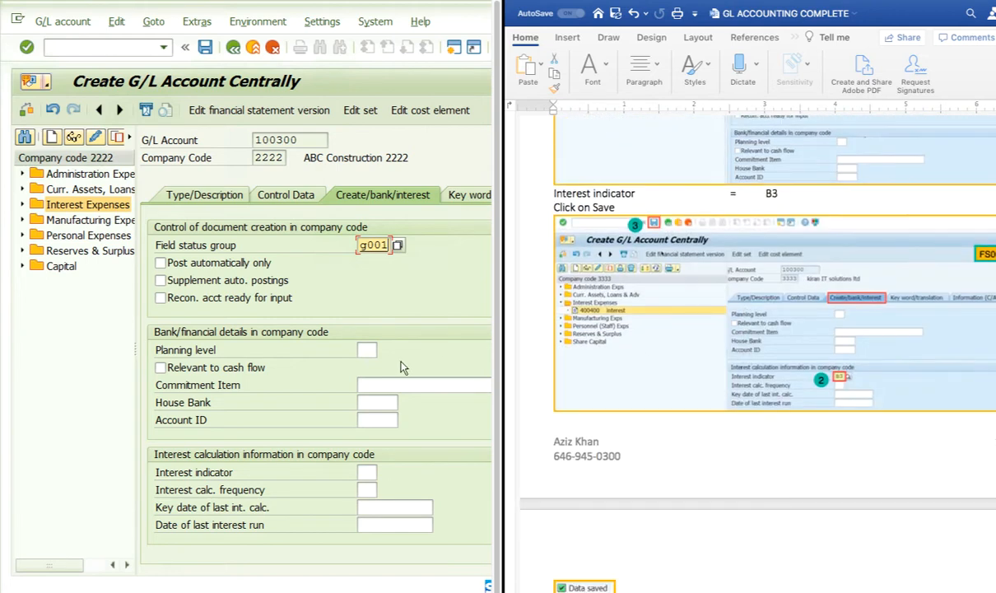
scroll(413, 420, right, 1)
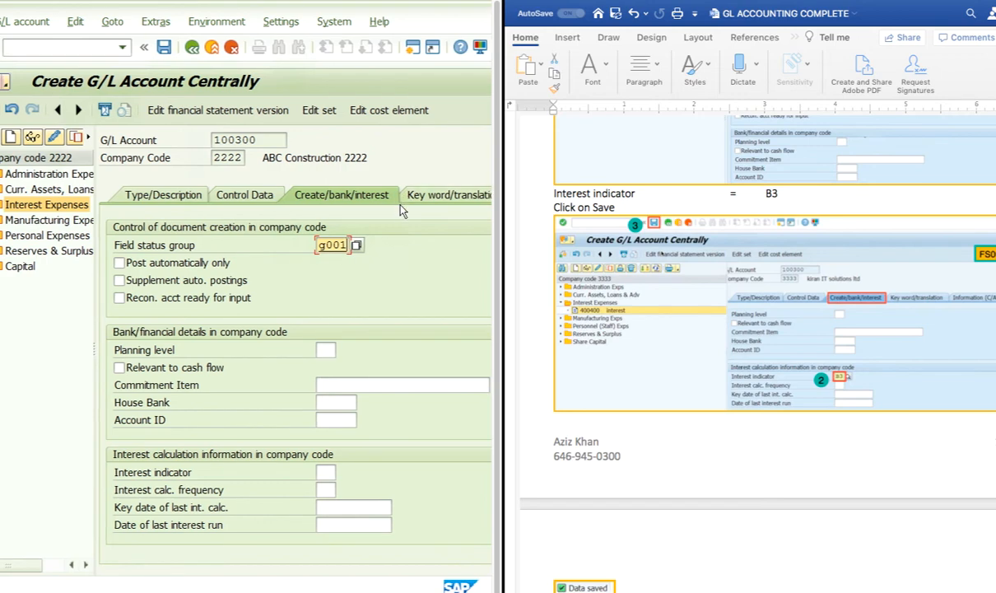
scroll(403, 210, right, 1)
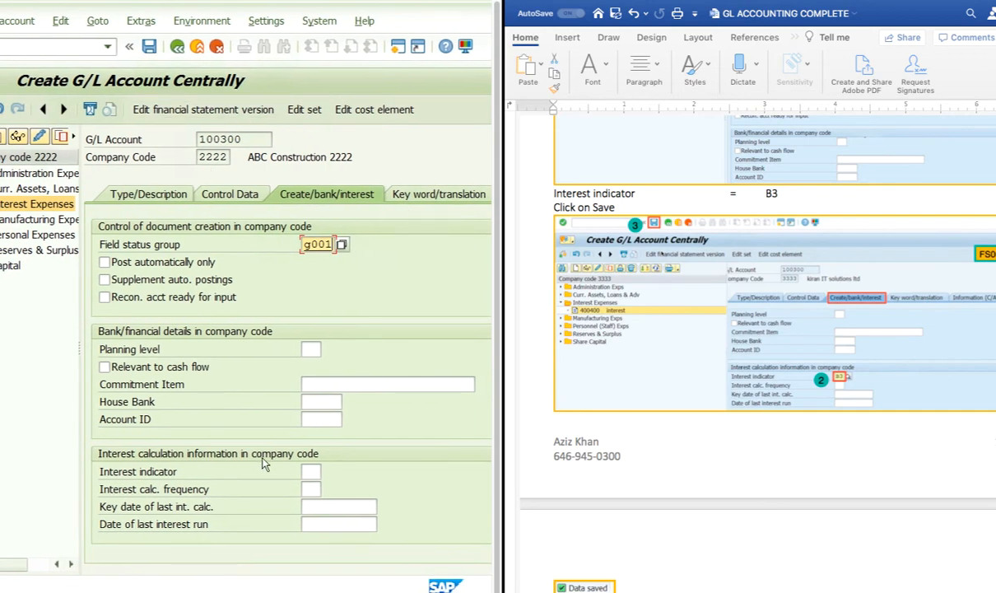
click(308, 471)
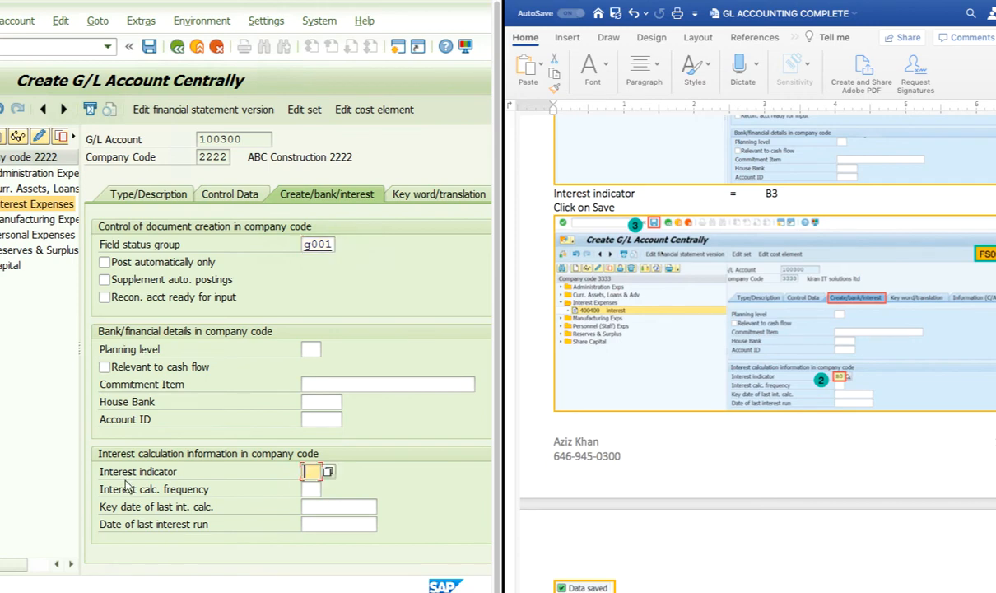
click(328, 472)
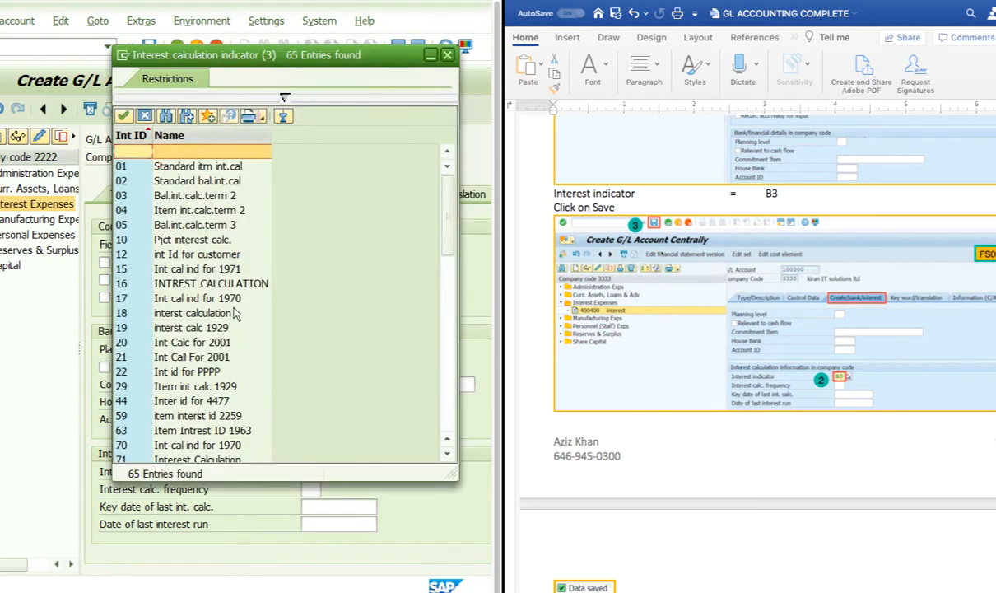
click(167, 116)
text(b2)
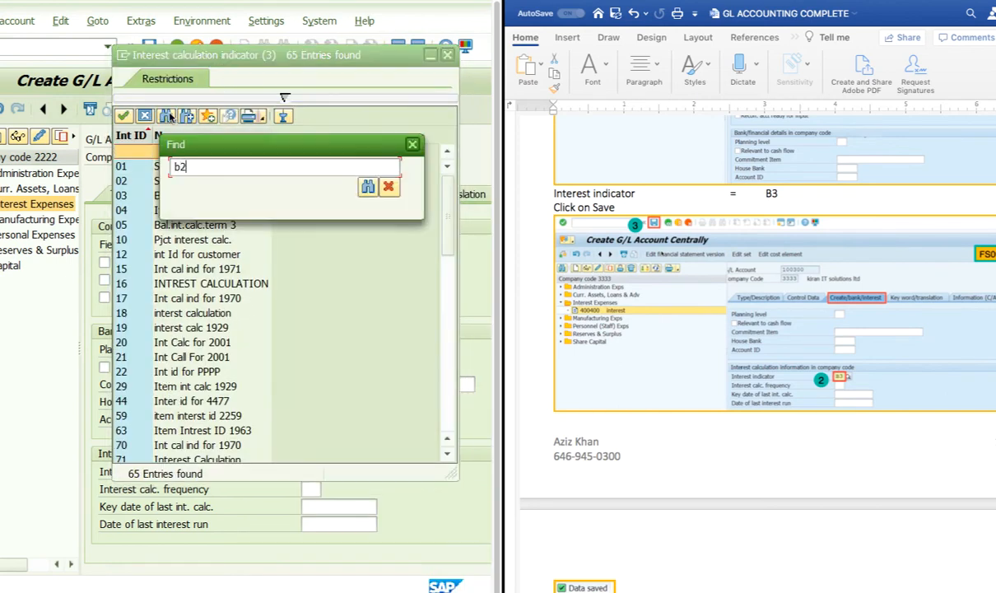
Find and assign interest indicator B2 to the bank G/L account in company code 2222, and save the account
key(Return)
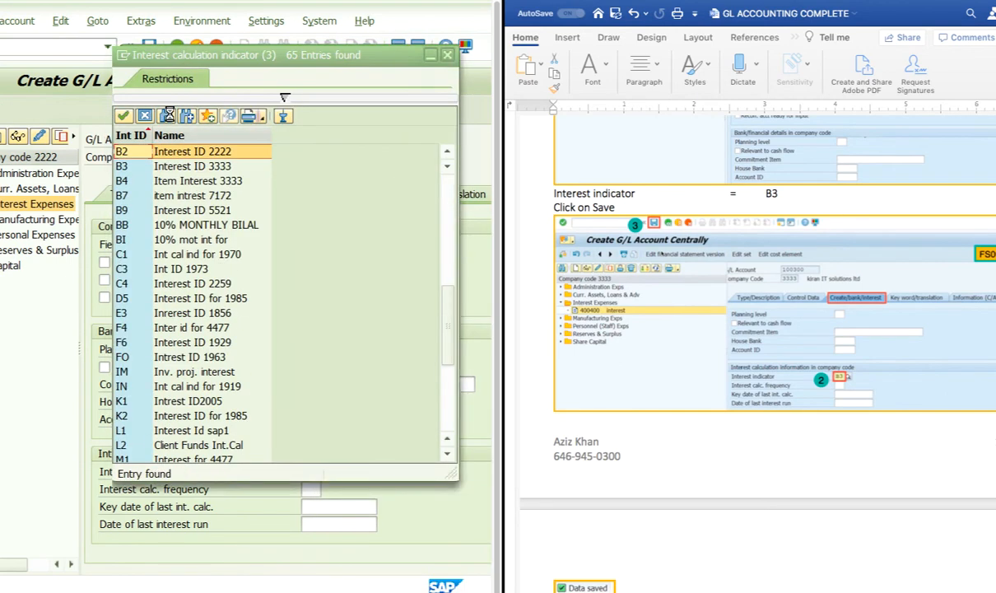
double_click(229, 154)
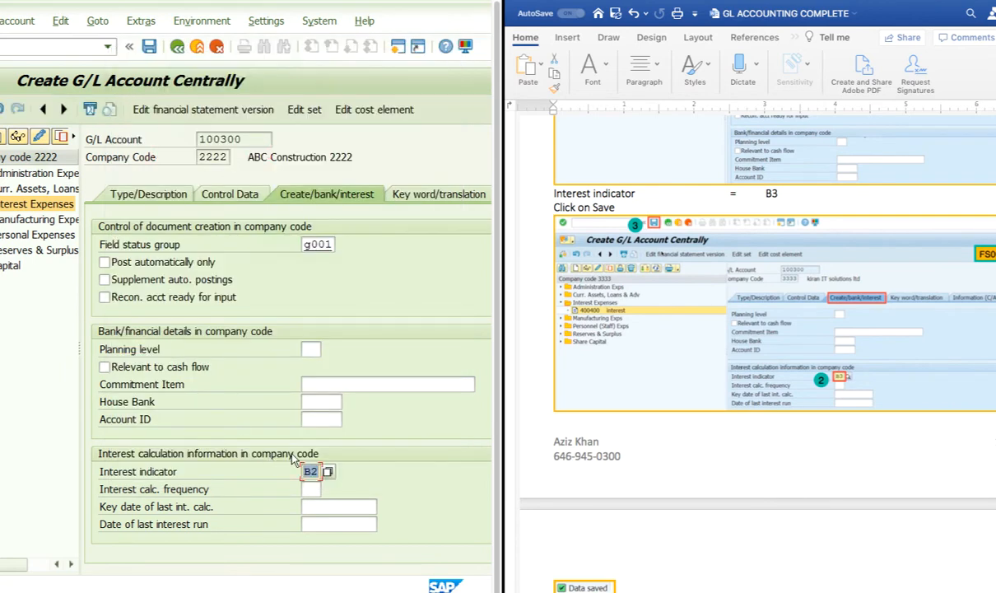
click(149, 46)
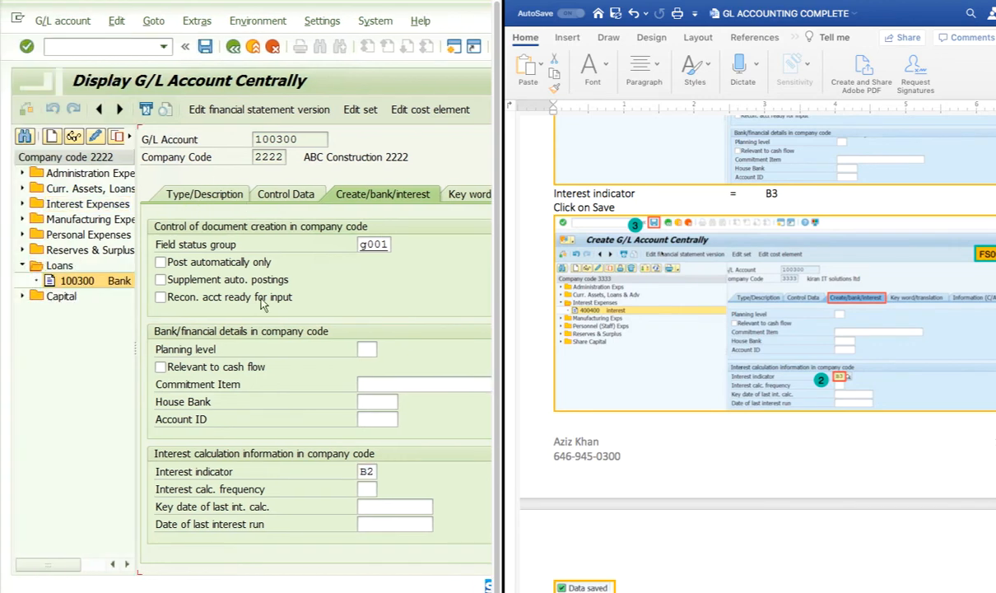
Review the Word guide's term loan interest example and its instructions for assigning accounts for automatic postings (OBV2)
scroll(791, 480, down, 5)
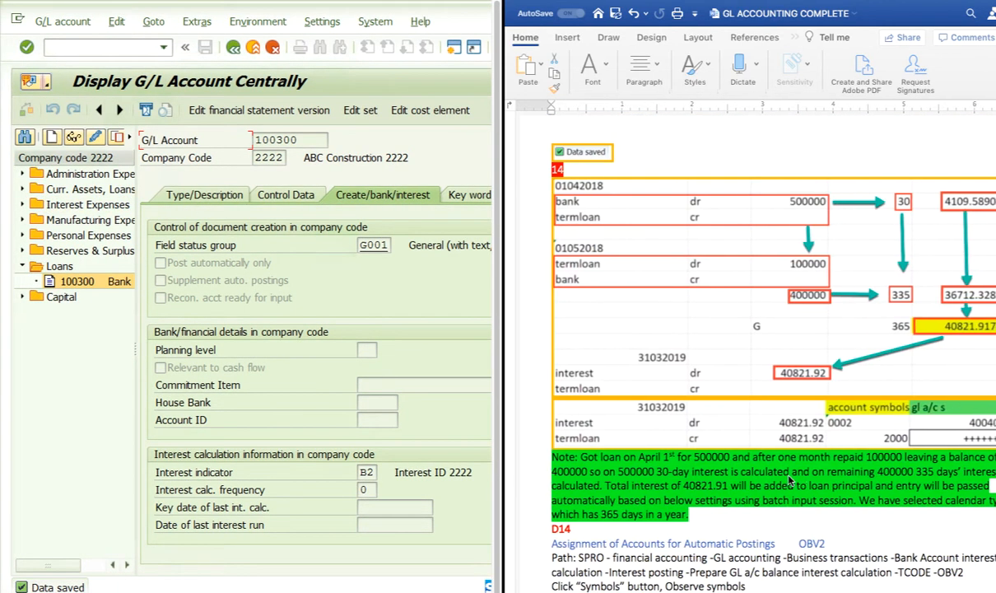
scroll(790, 481, right, 1)
scroll(790, 480, down, 1)
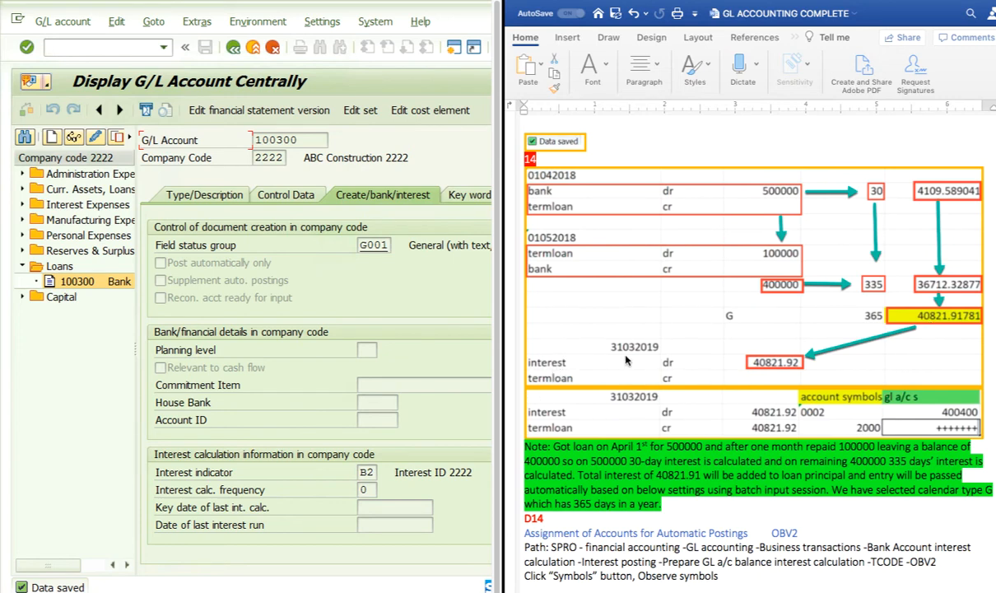
scroll(665, 380, down, 3)
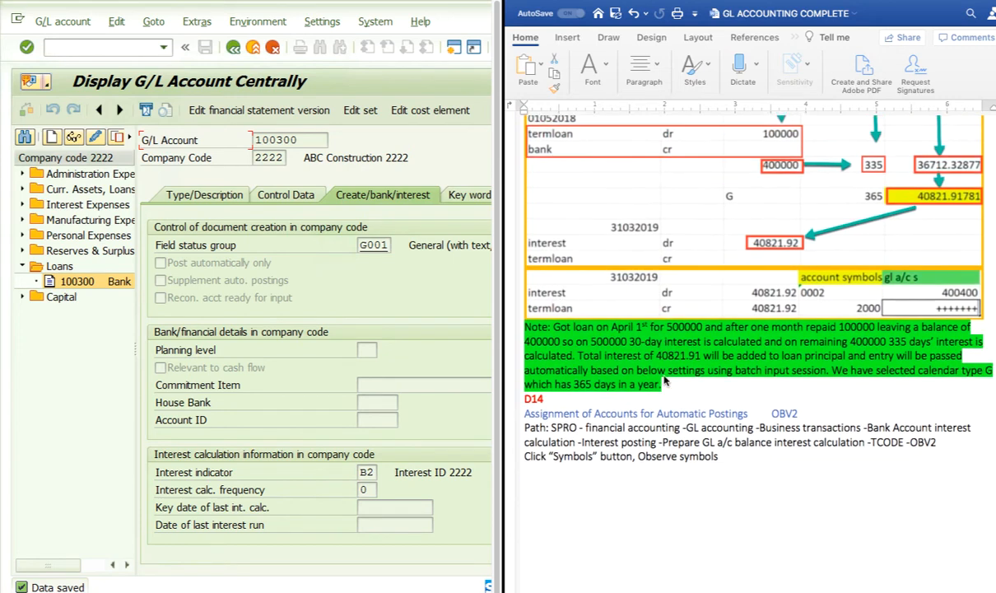
scroll(665, 381, down, 1)
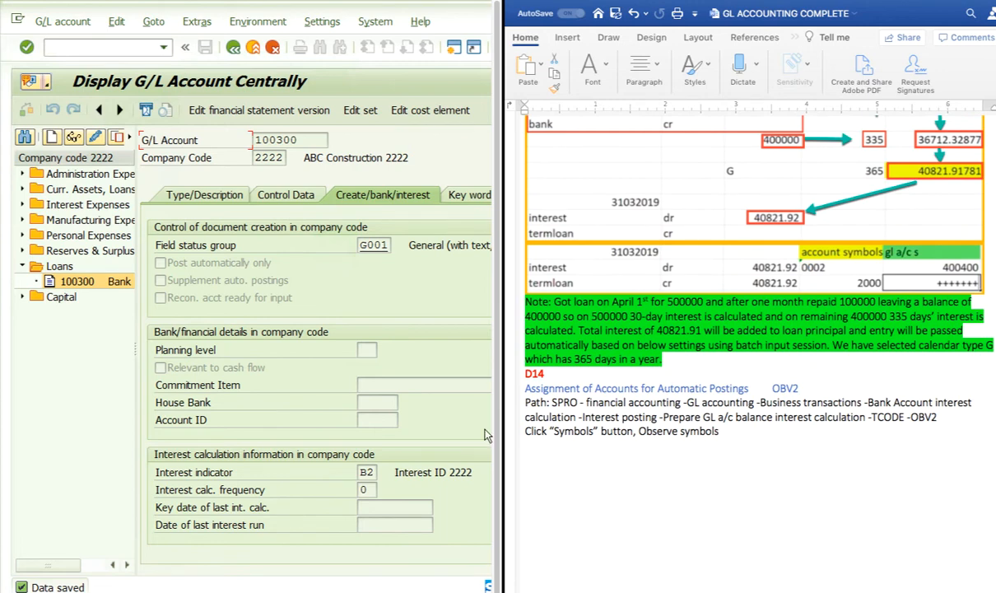
scroll(374, 377, down, 1)
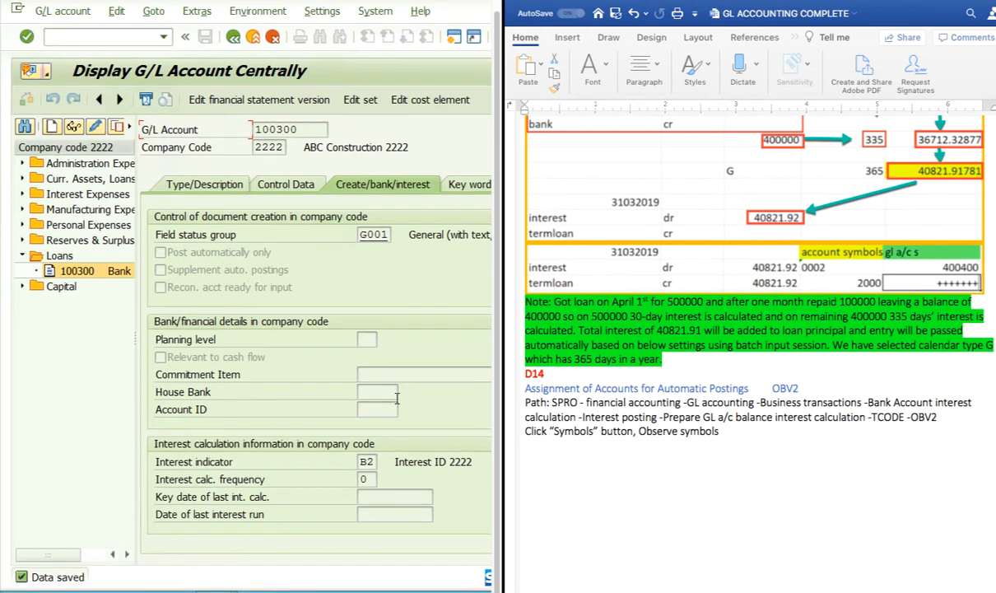
Leave the G/L account display and switch to the SAP session showing the Display IMG structure
click(233, 38)
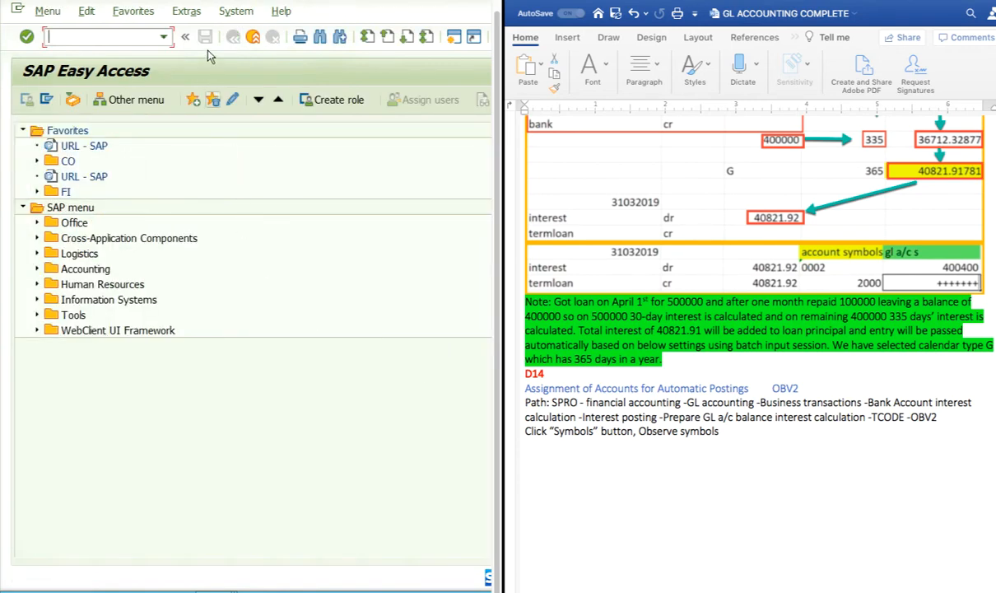
scroll(417, 588, right, 3)
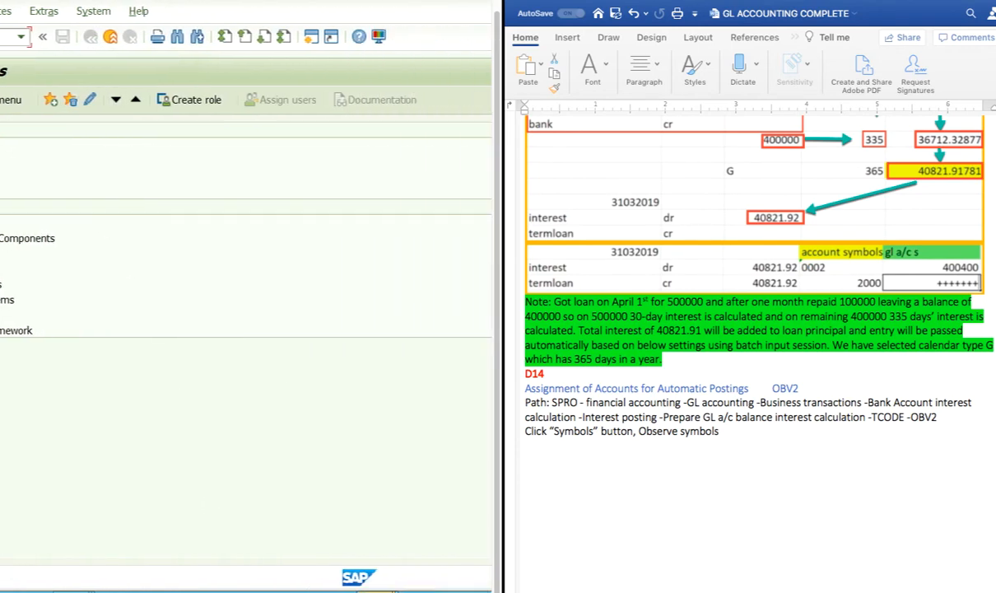
click(346, 512)
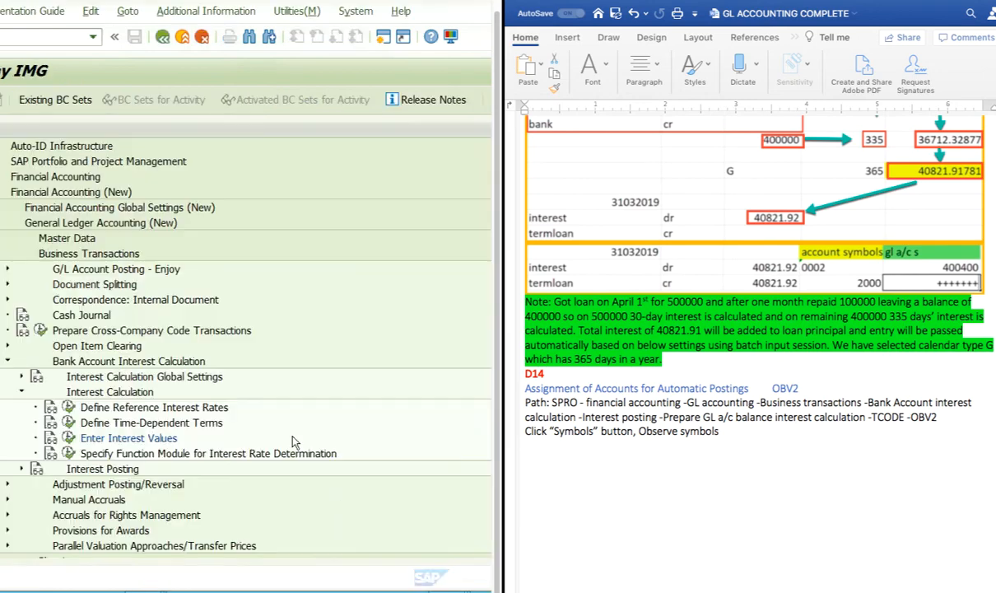
scroll(236, 323, left, 2)
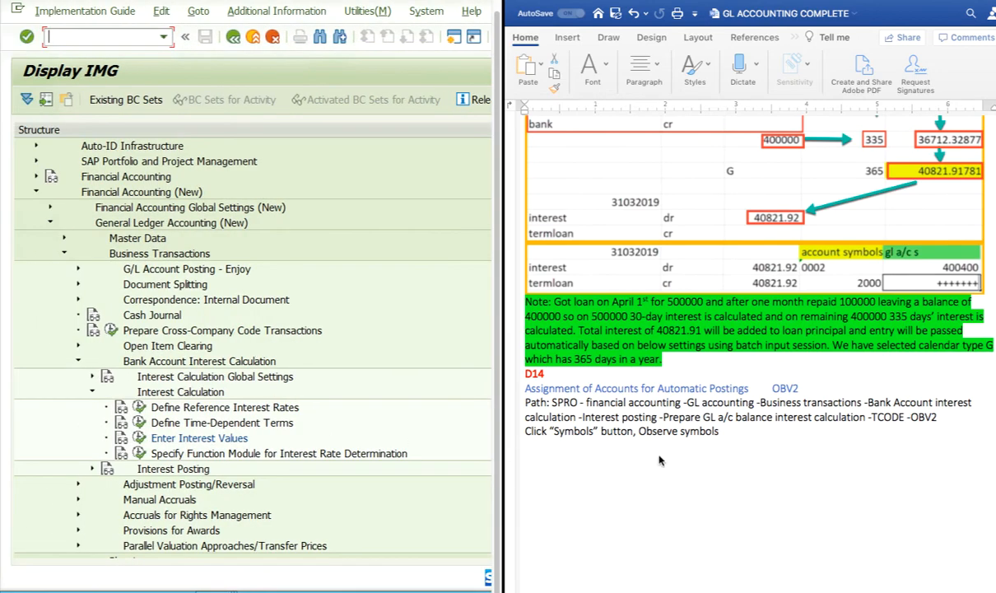
scroll(634, 436, down, 1)
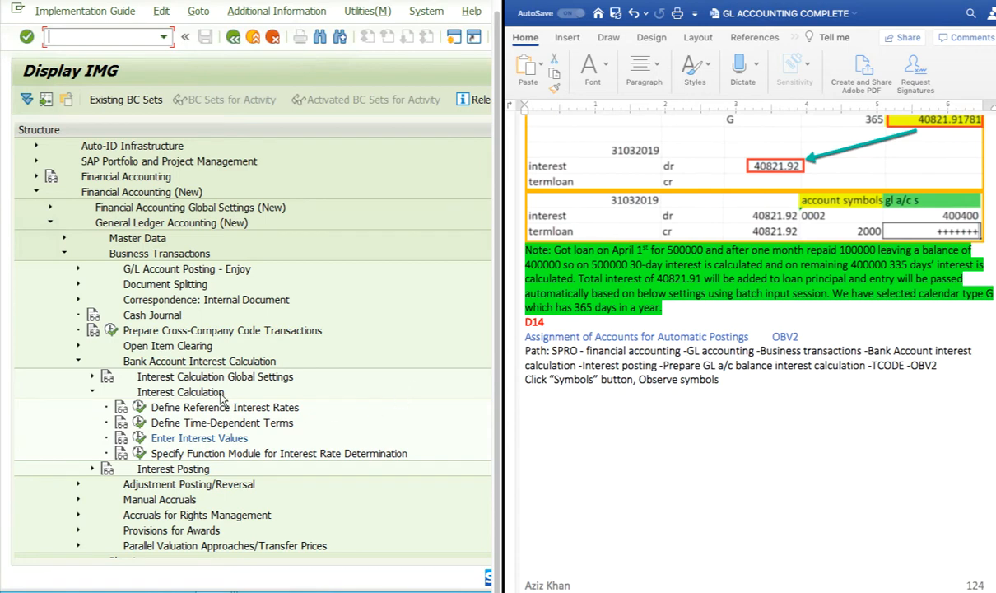
click(64, 255)
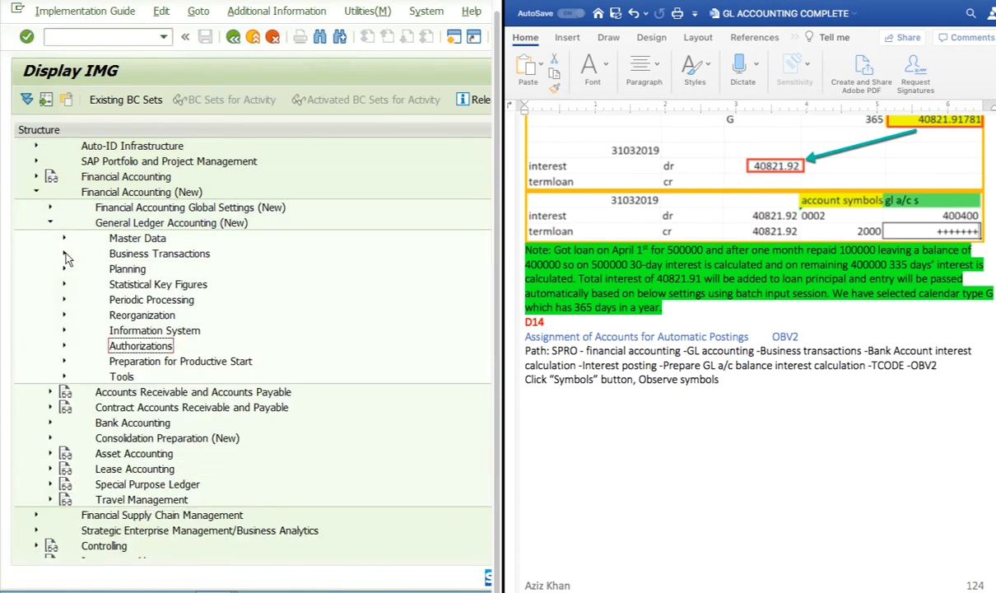
click(64, 254)
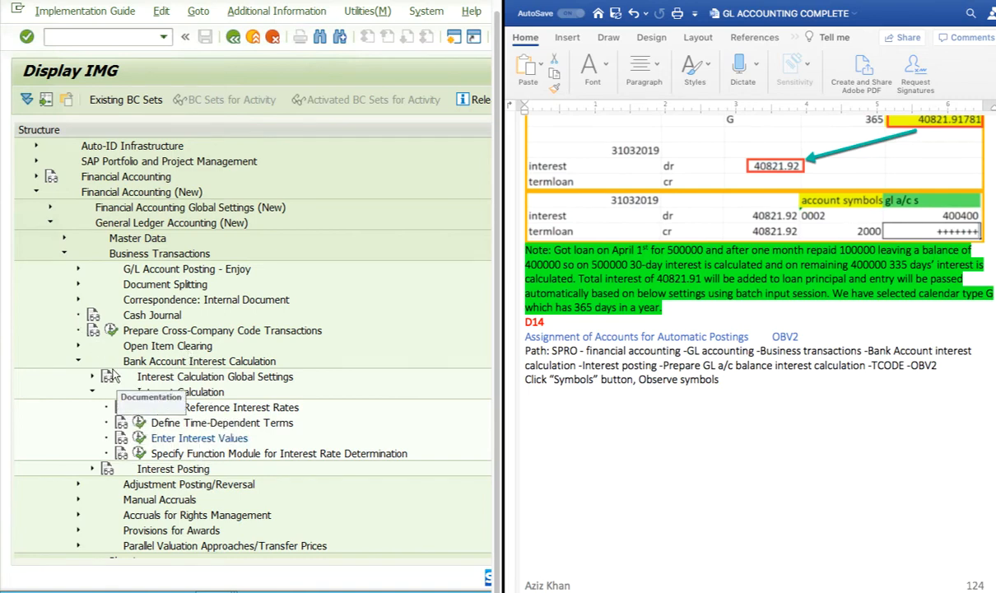
click(78, 362)
click(79, 362)
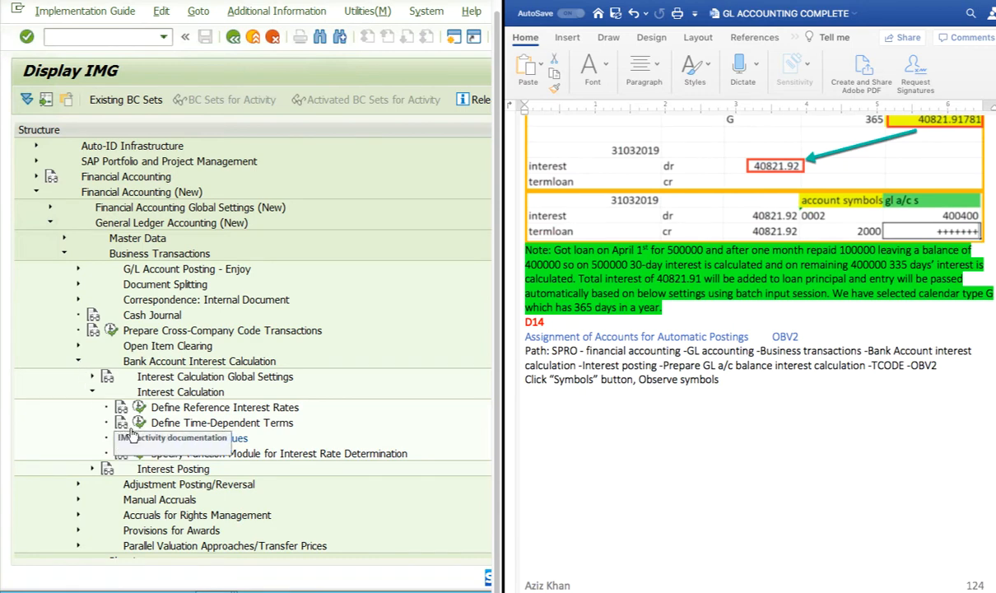
click(92, 392)
click(92, 392)
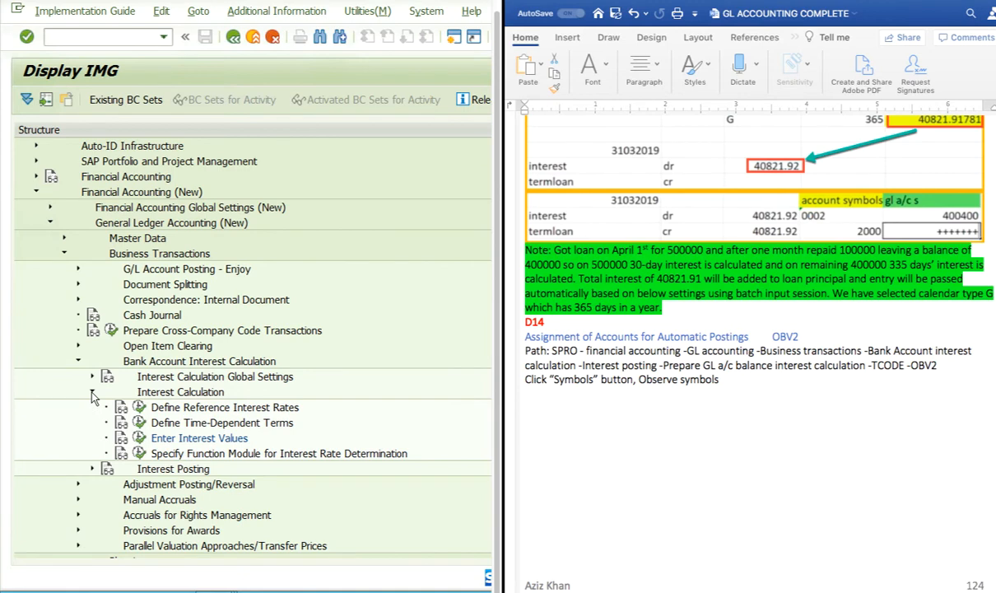
Expand Interest Posting under Bank Account Interest Calculation and execute Prepare G/L Account Balance Interest Calculation
scroll(93, 396, up, 1)
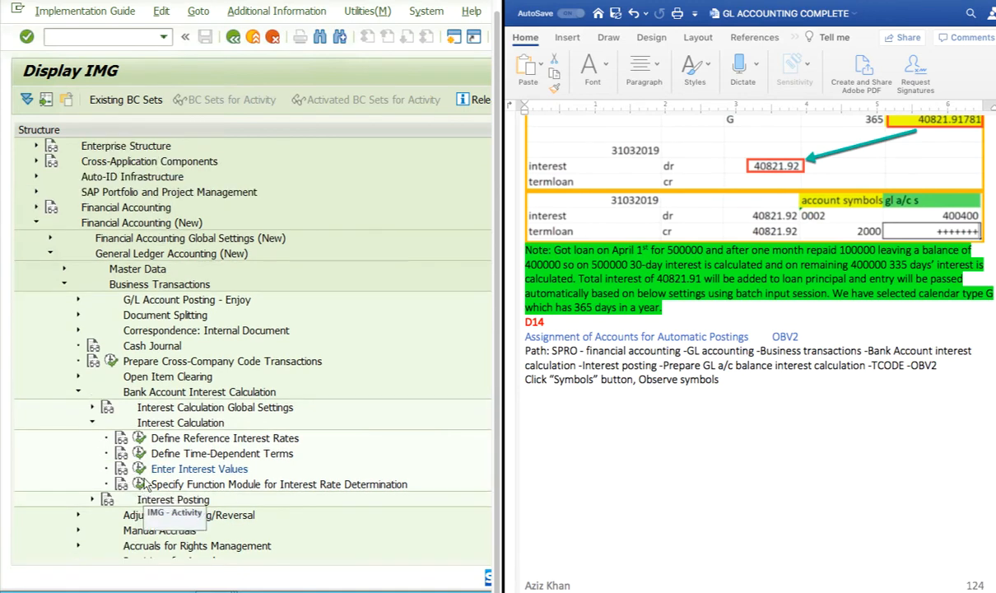
scroll(290, 434, down, 4)
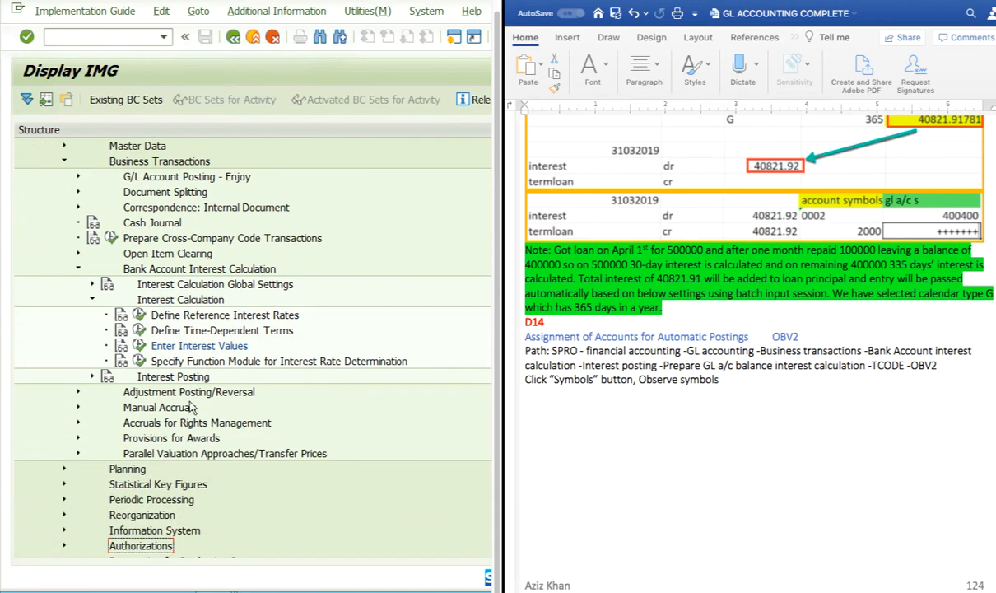
click(92, 376)
scroll(266, 414, down, 3)
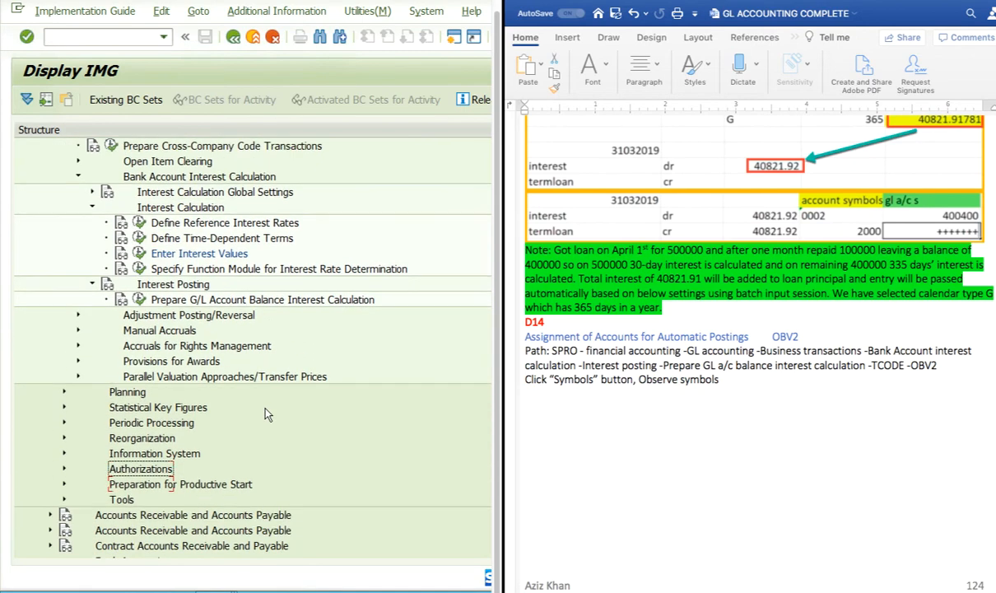
scroll(266, 415, up, 1)
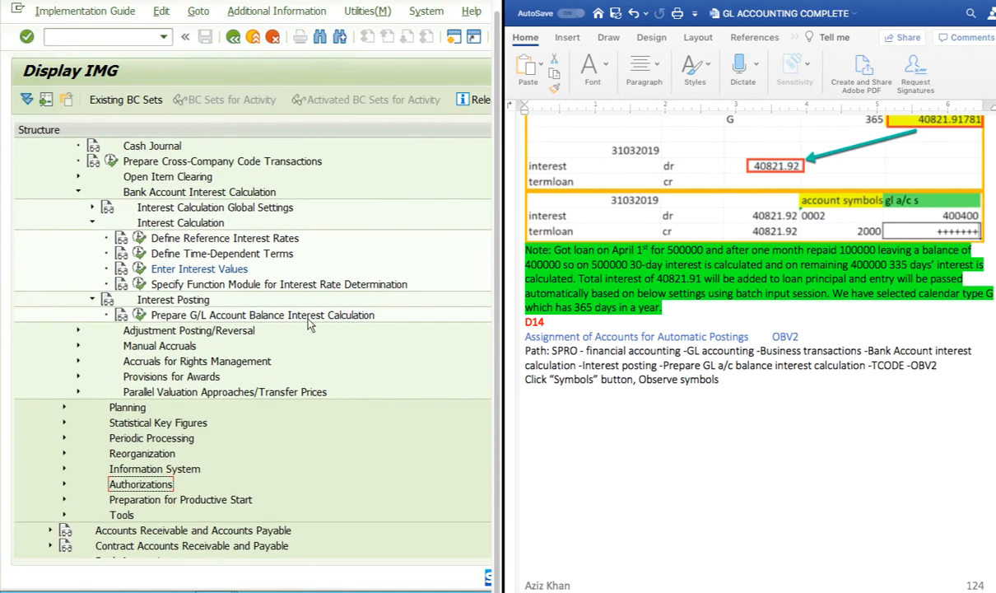
click(256, 315)
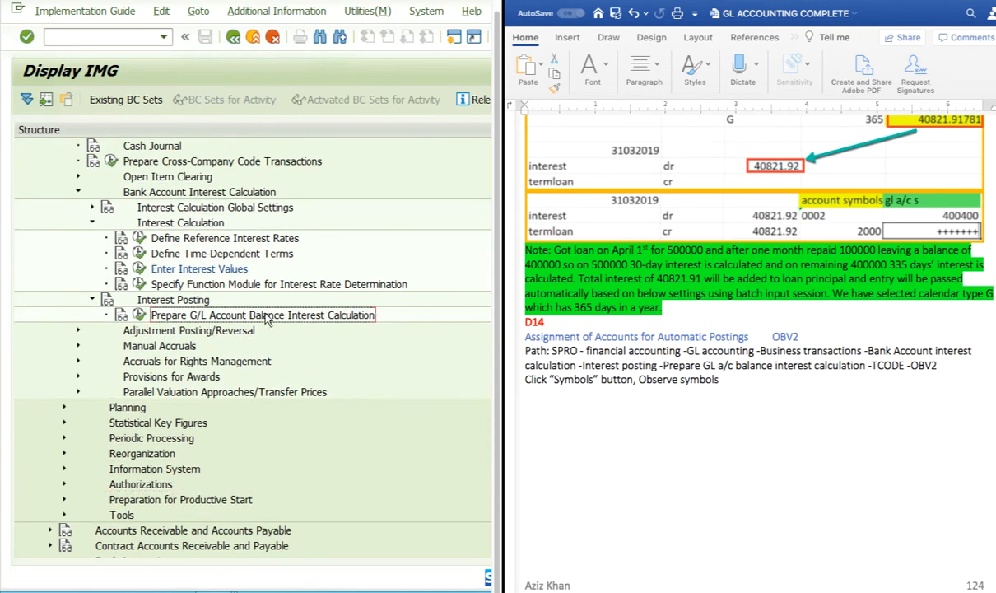
click(139, 316)
Consult the guide's OBV2 section and open the account symbols of application 0004, G/L account interest scale
scroll(882, 507, down, 8)
scroll(882, 507, down, 6)
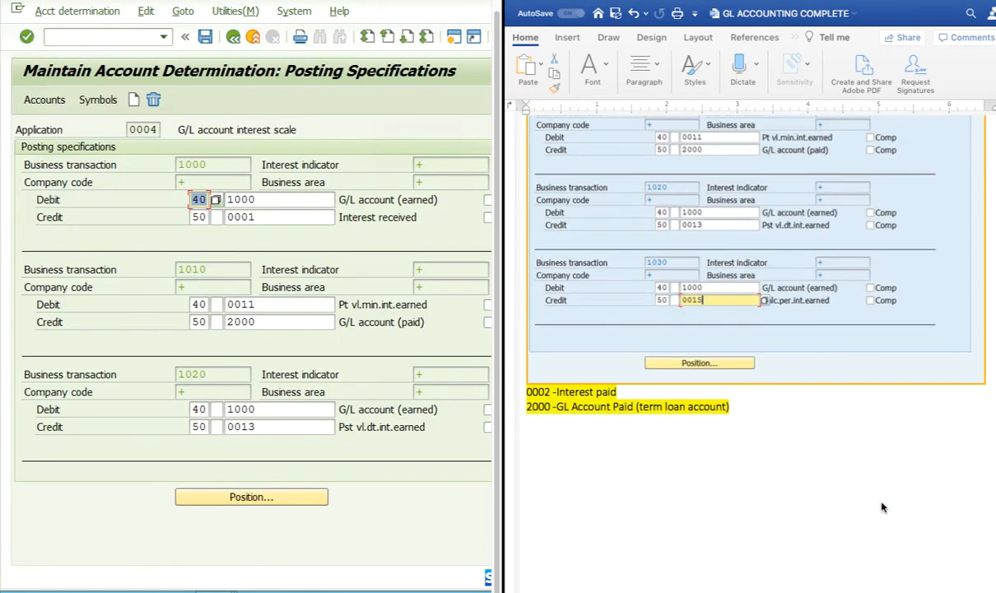
scroll(882, 506, up, 4)
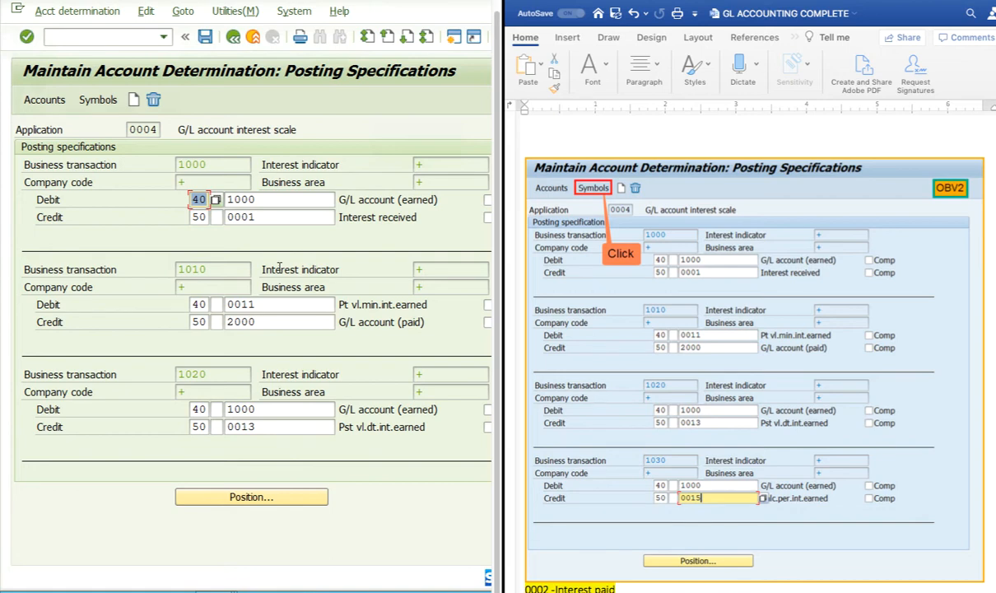
click(98, 99)
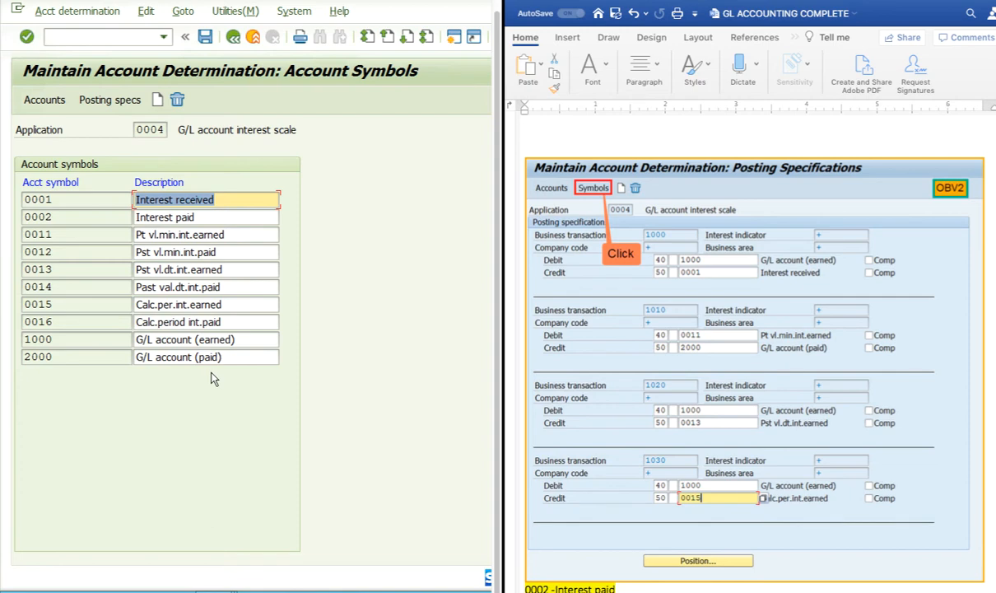
Examine account symbols 0002 Interest paid and 2000 G/L account (paid) against the symbols noted in the guide
scroll(783, 392, down, 3)
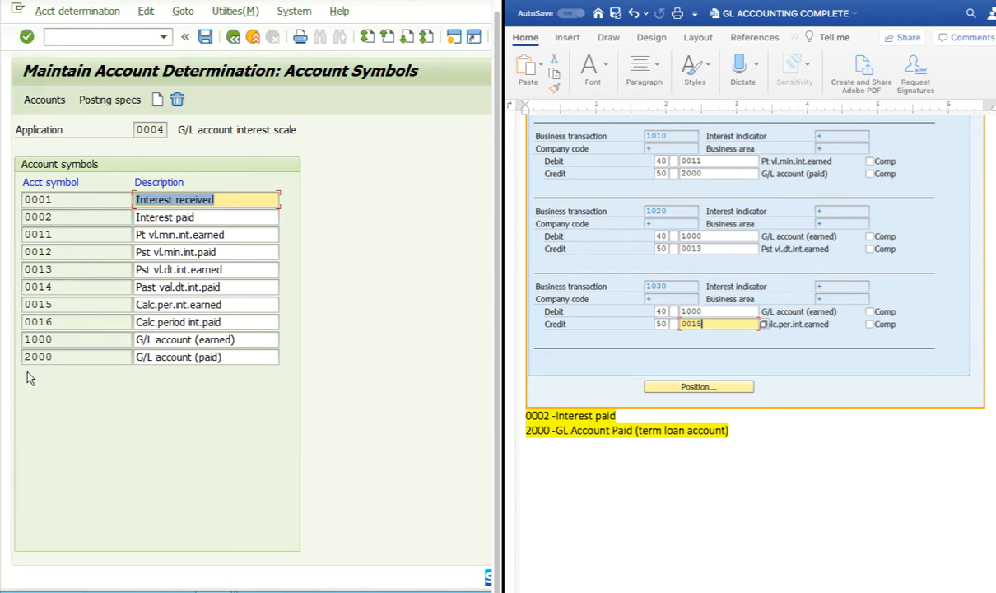
click(110, 221)
click(137, 217)
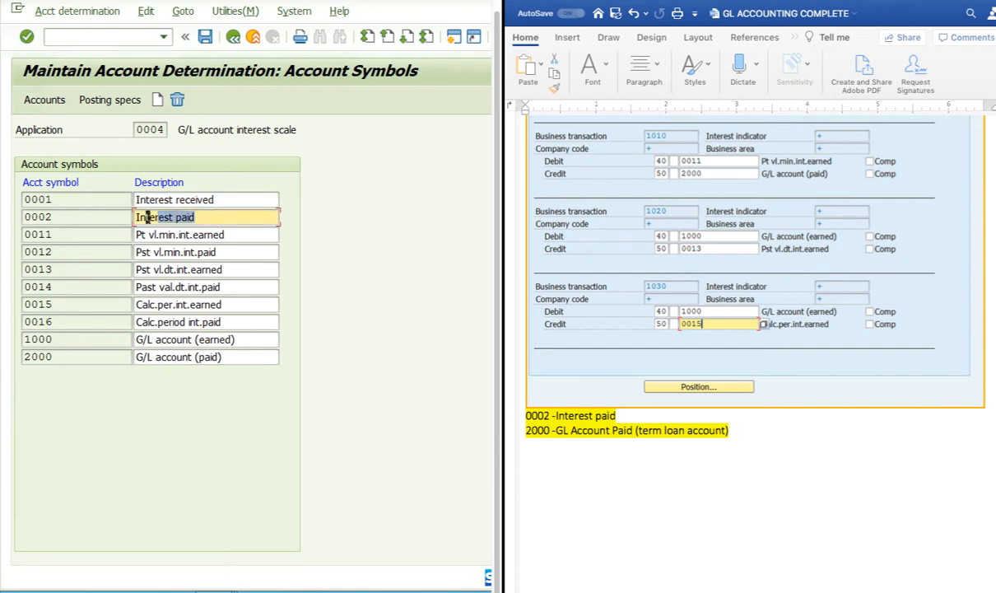
drag(122, 216, 18, 217)
click(247, 216)
click(18, 218)
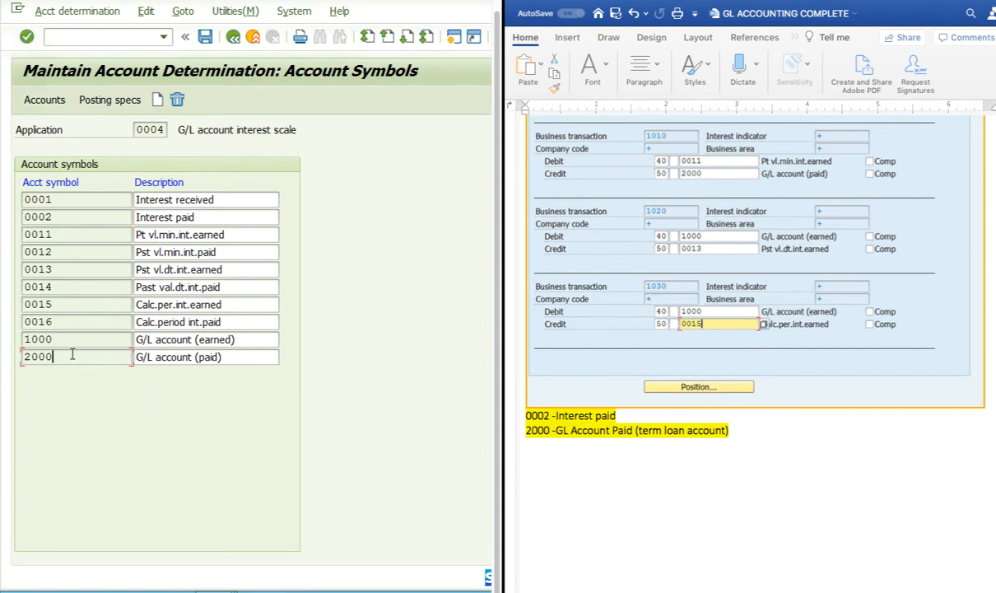
click(217, 356)
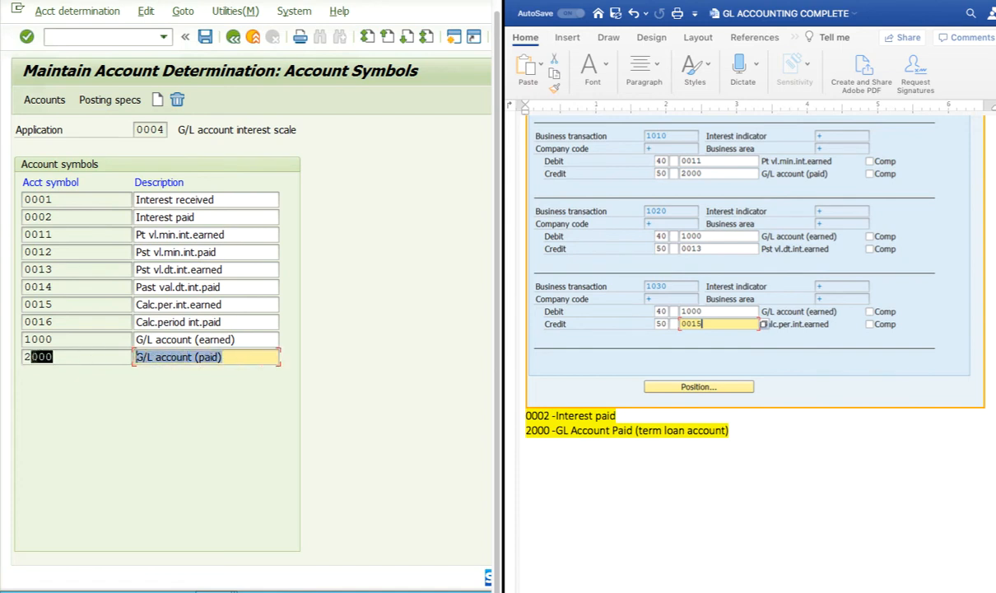
drag(198, 217, 19, 217)
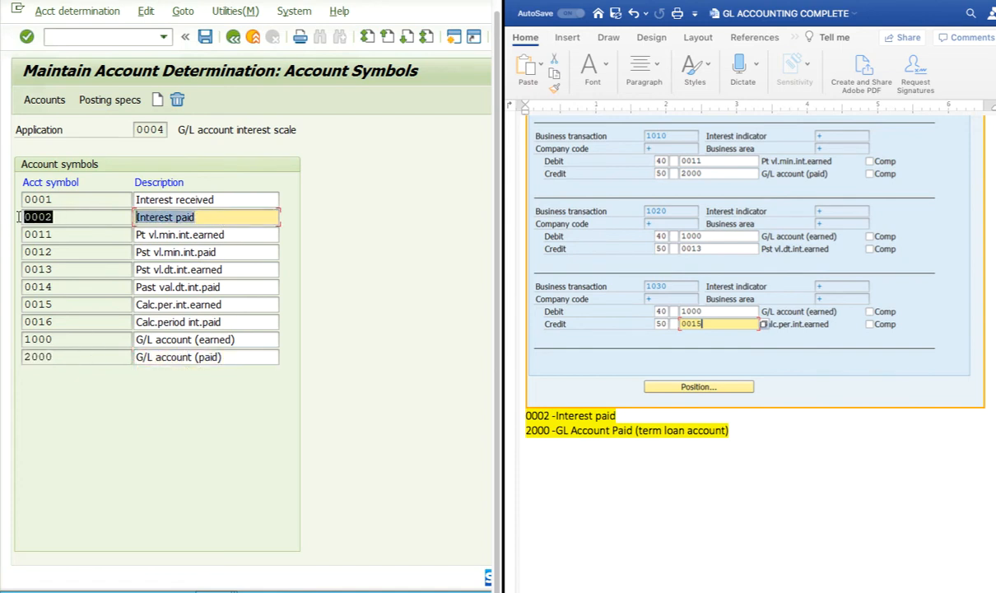
drag(229, 357, 20, 353)
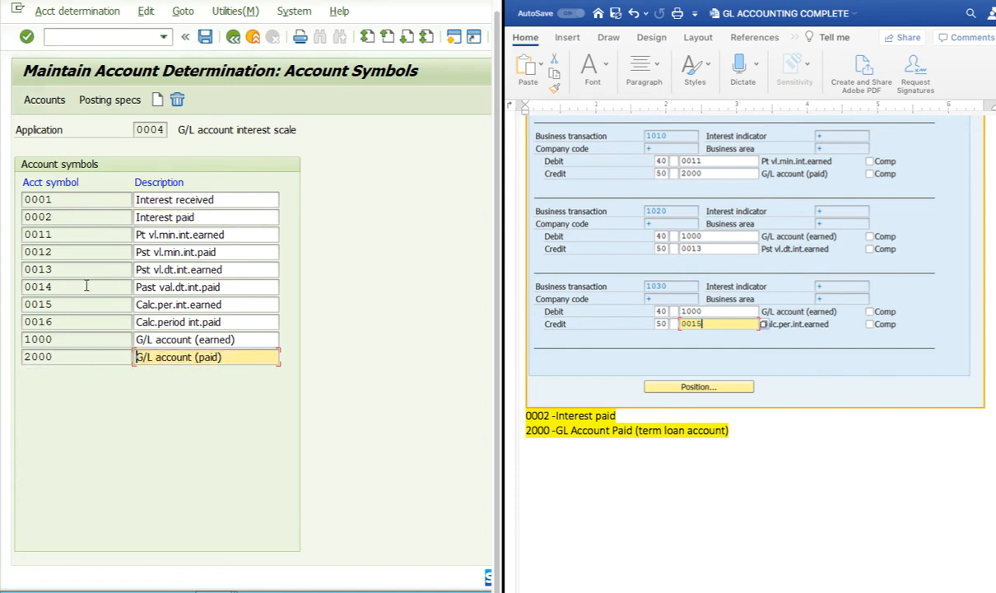
drag(225, 217, 4, 214)
click(4, 214)
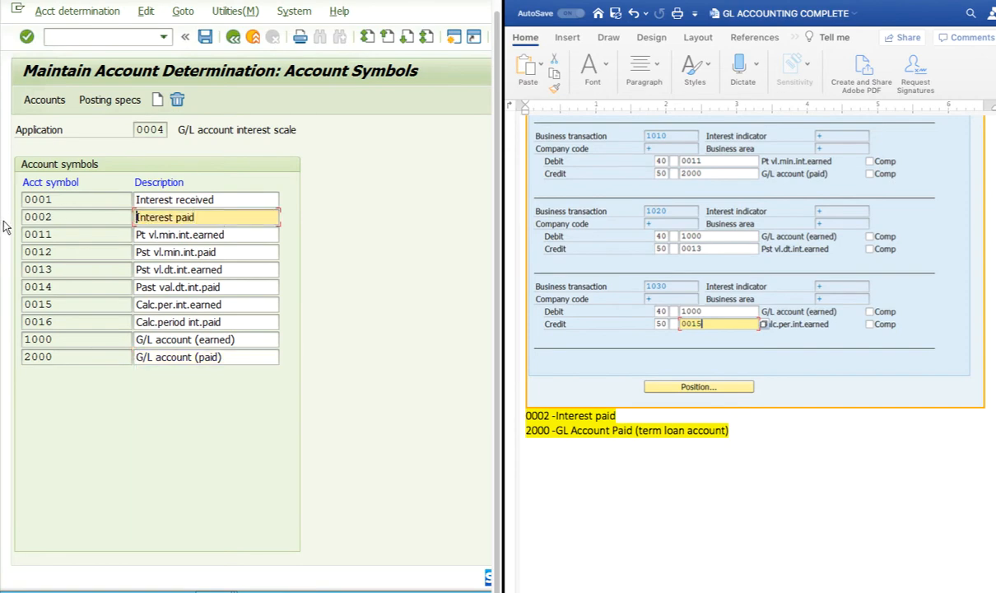
Read the guide's next instructions on opening the account assignments and entering the chart of accounts
scroll(751, 381, down, 10)
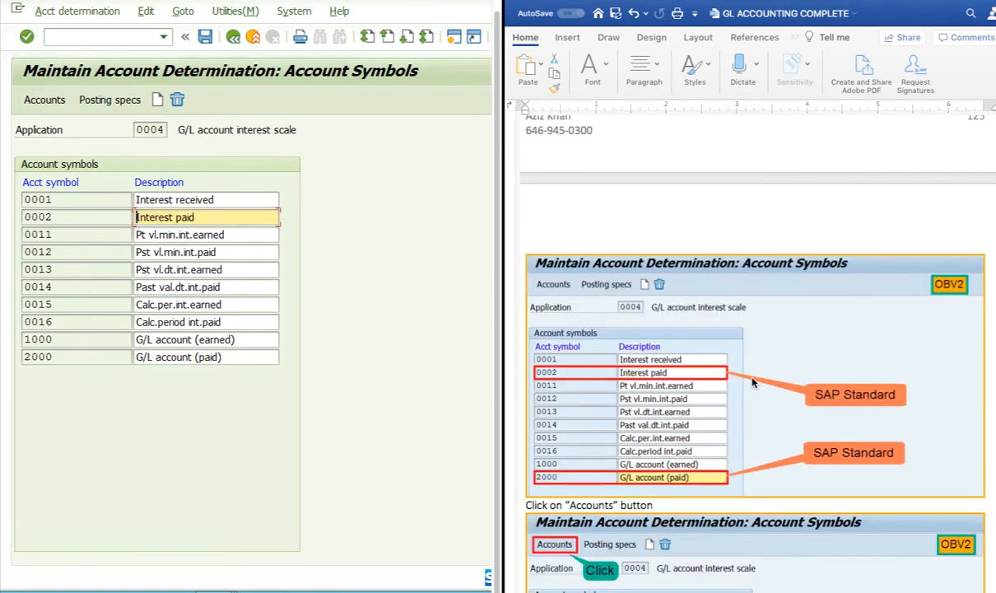
scroll(752, 382, down, 3)
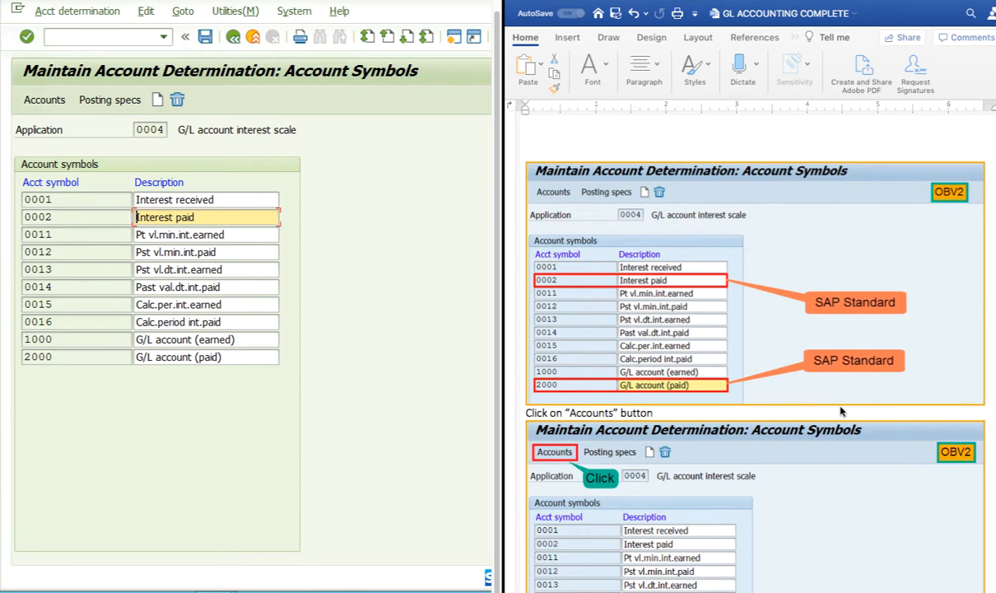
scroll(840, 410, down, 7)
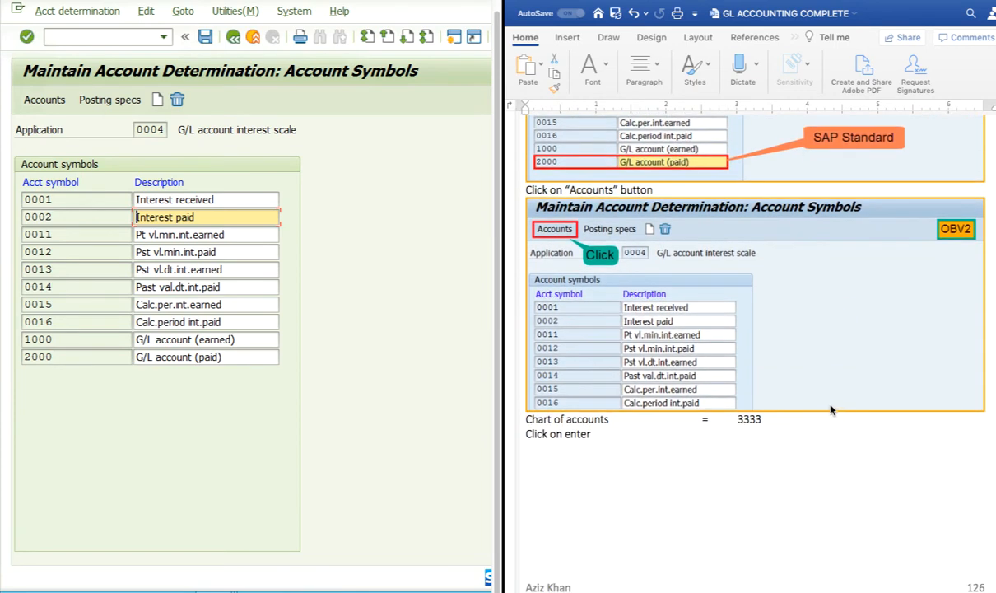
Open the account assignments of application 0004 for chart of accounts 2222 and consult the guide's entries for symbols 0002 and 2000
click(44, 100)
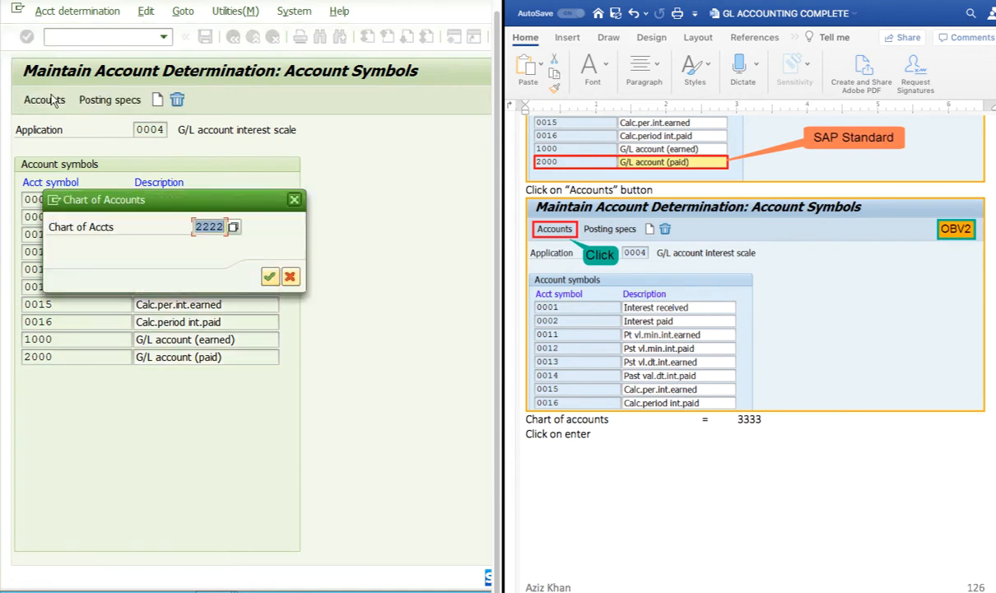
click(271, 279)
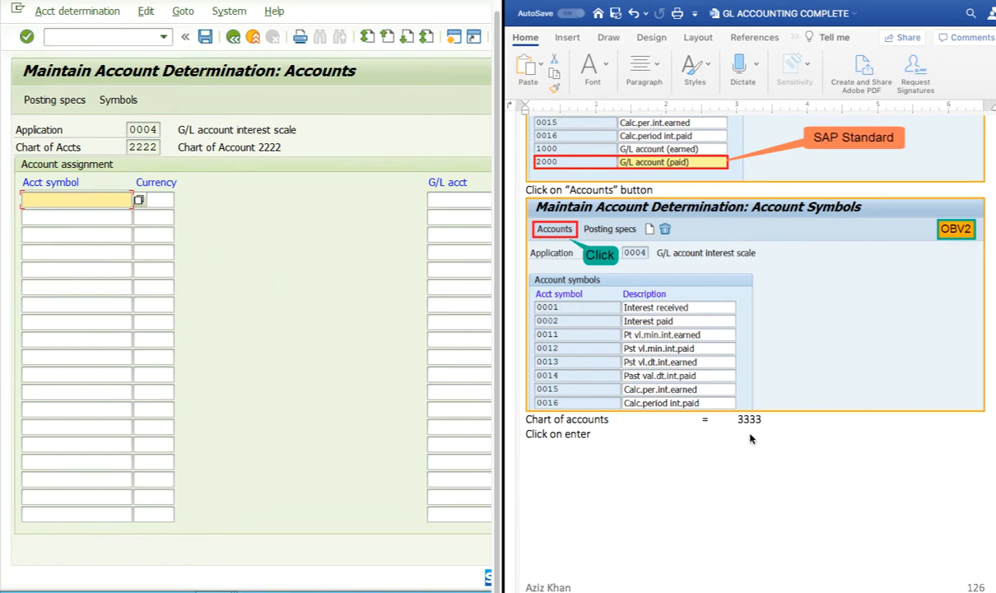
scroll(753, 438, down, 5)
scroll(756, 437, down, 5)
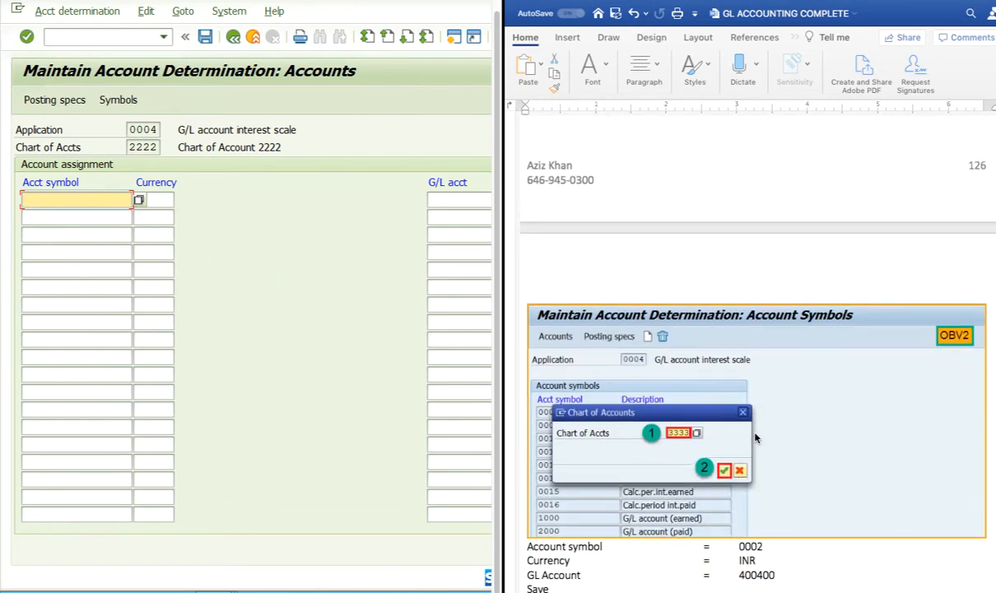
scroll(713, 408, down, 5)
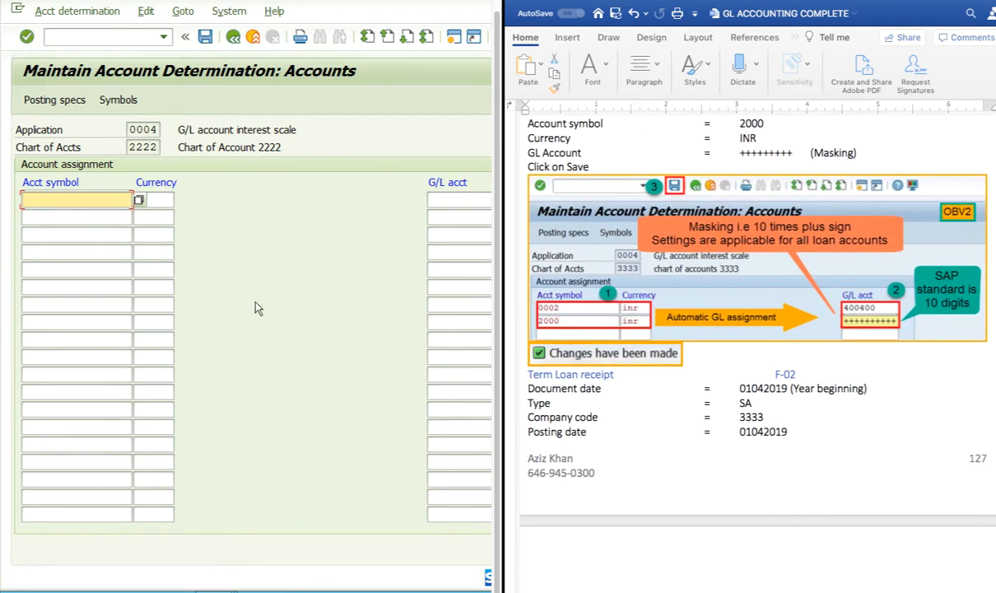
Enter account symbol 0002 Interest paid with currency INR in the first row of the account assignment
click(138, 203)
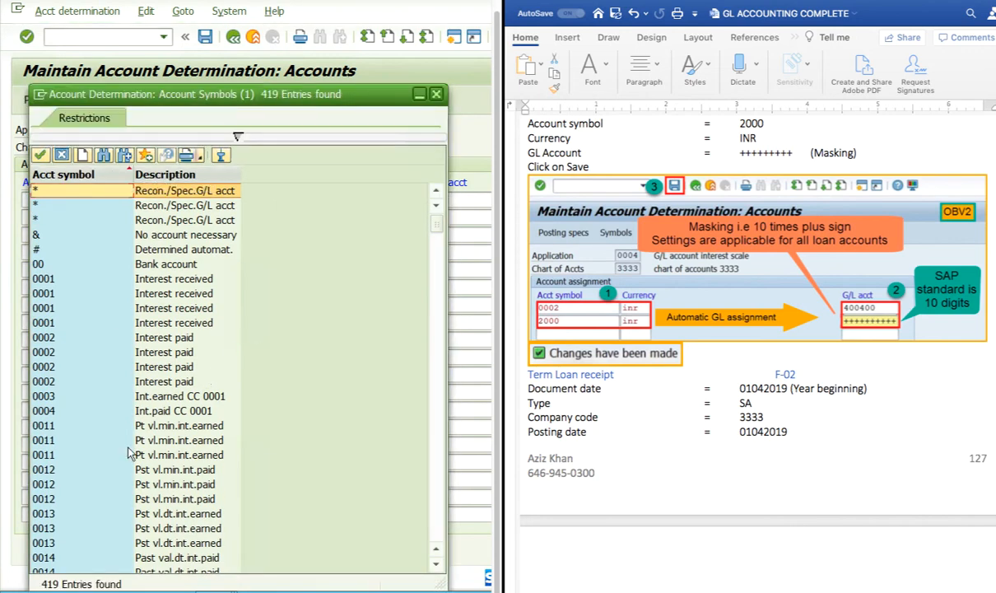
click(164, 384)
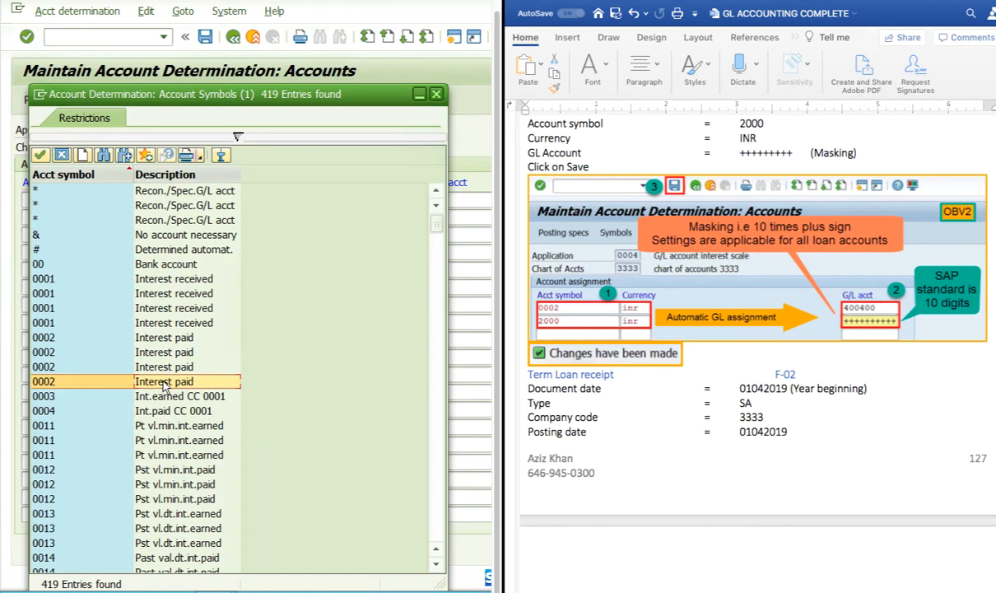
click(169, 338)
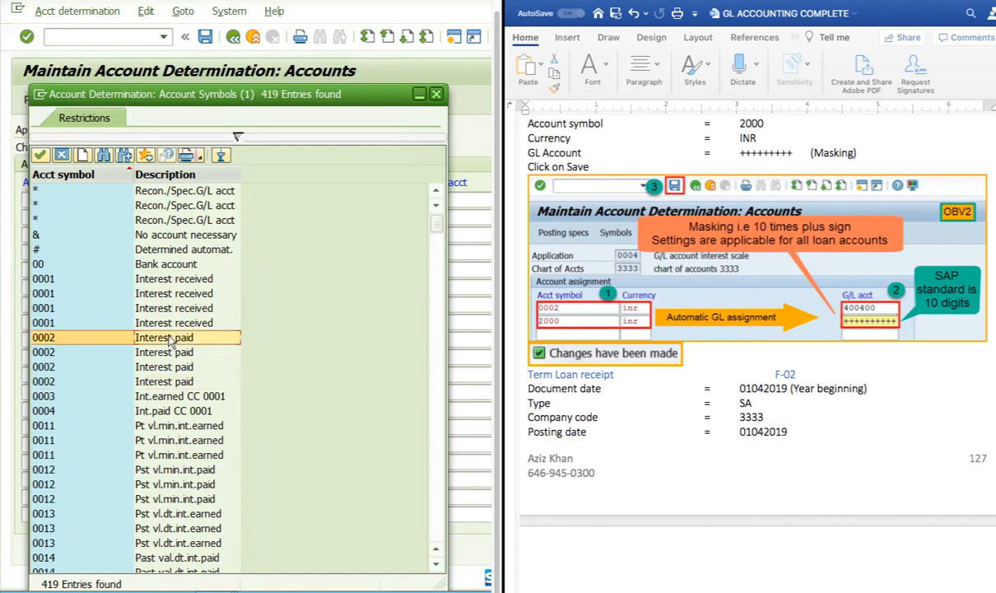
double_click(169, 340)
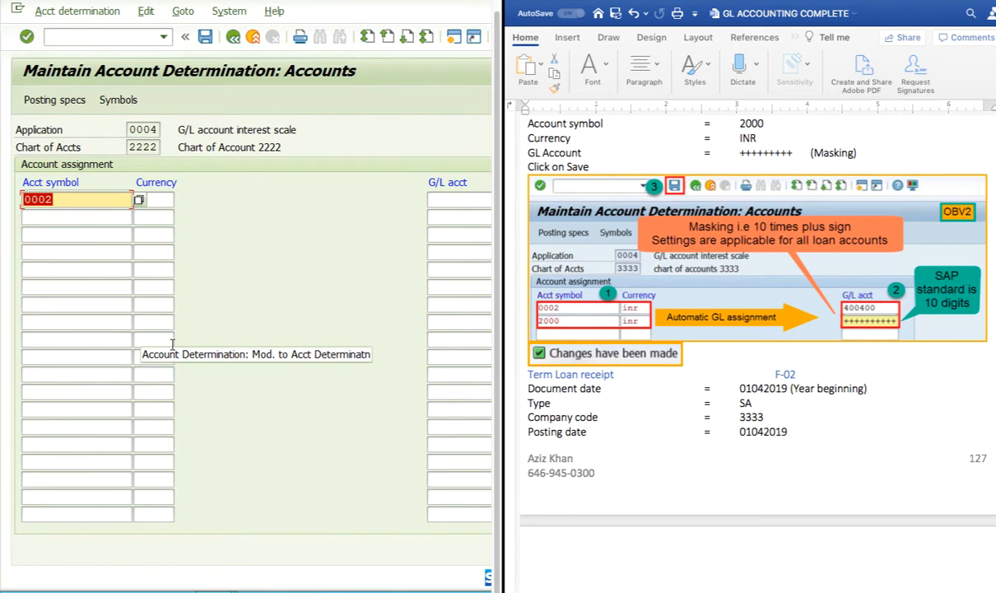
click(155, 201)
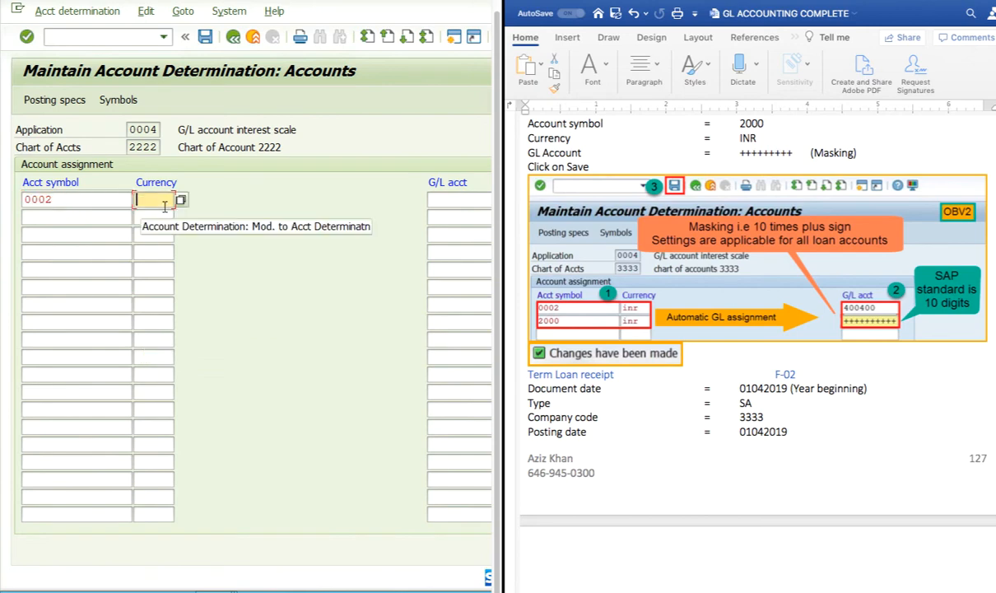
text(inr)
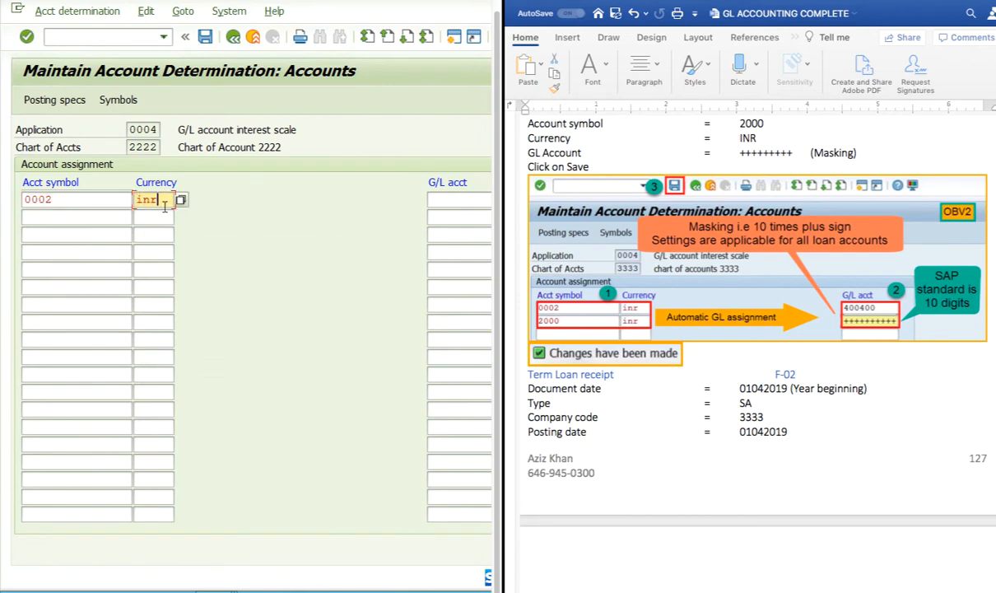
Assign G/L account 400400 to the account symbol 0002 row
click(440, 199)
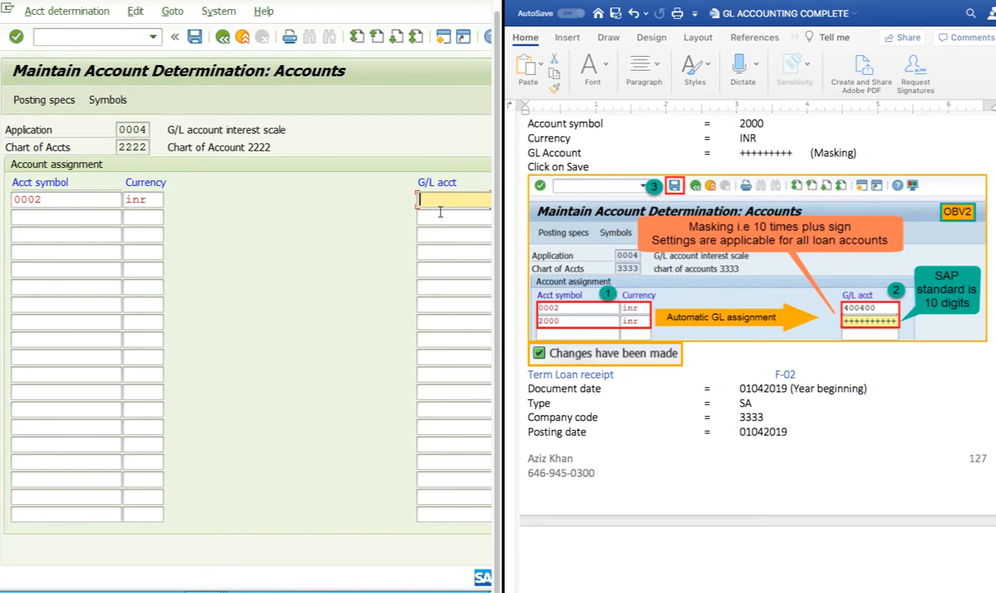
scroll(440, 211, right, 1)
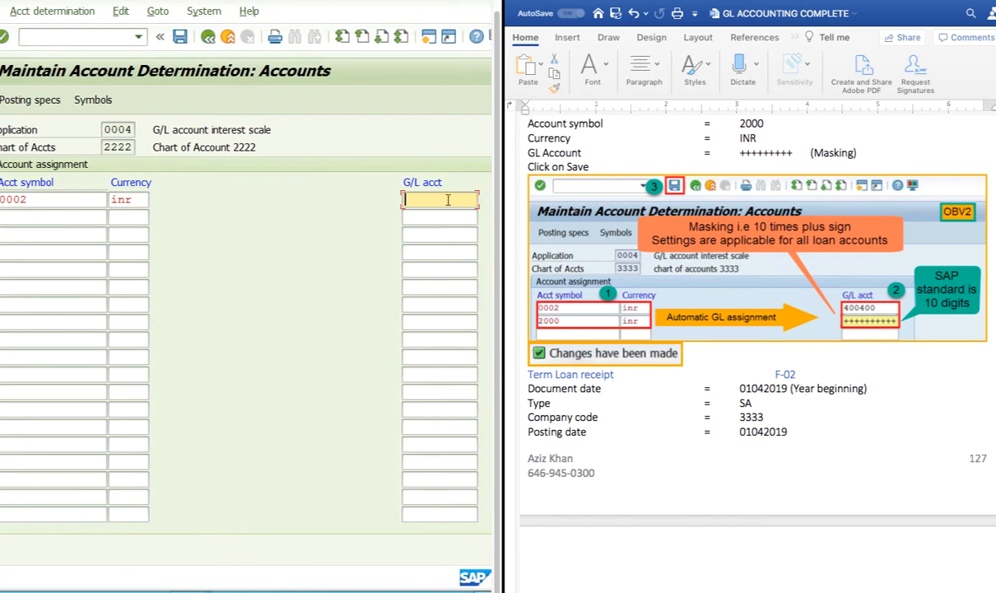
scroll(455, 201, right, 3)
scroll(455, 201, right, 7)
scroll(376, 208, left, 10)
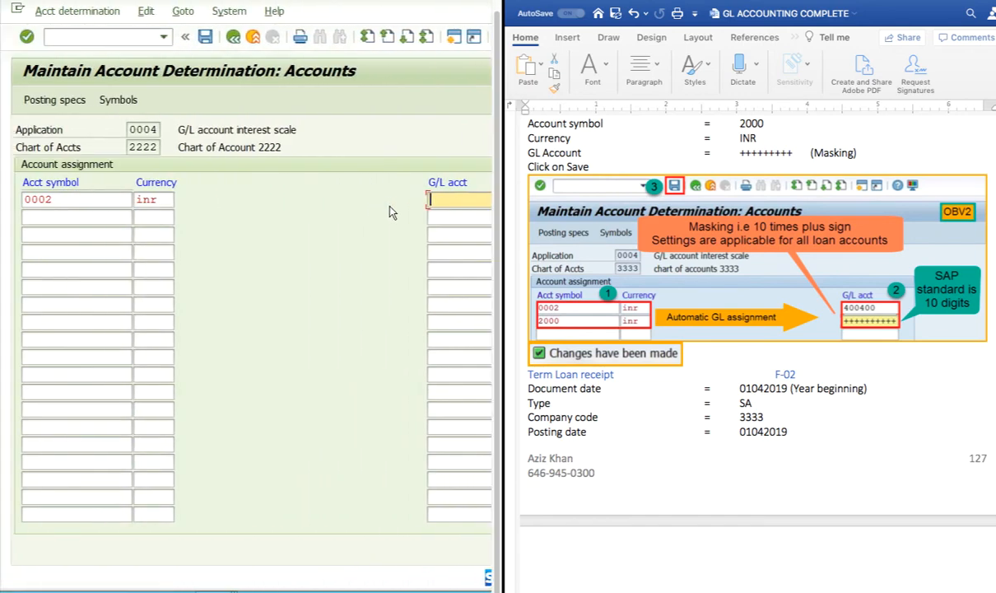
text(400400)
Find account symbol 2000 G/L account (paid) in the list of possible symbols and enter it in the second assignment row
click(75, 216)
click(139, 218)
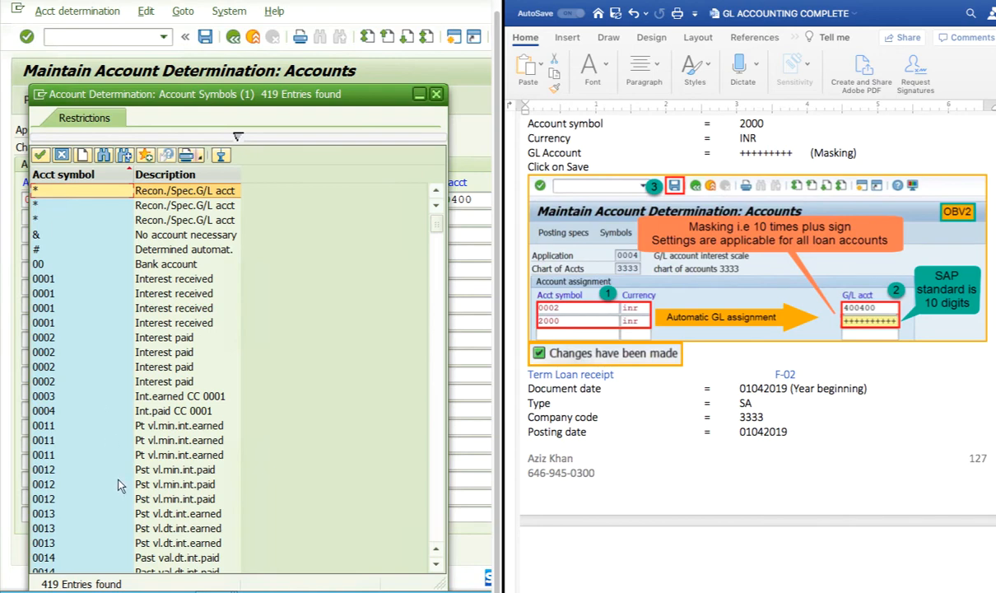
scroll(118, 478, down, 6)
scroll(118, 484, down, 14)
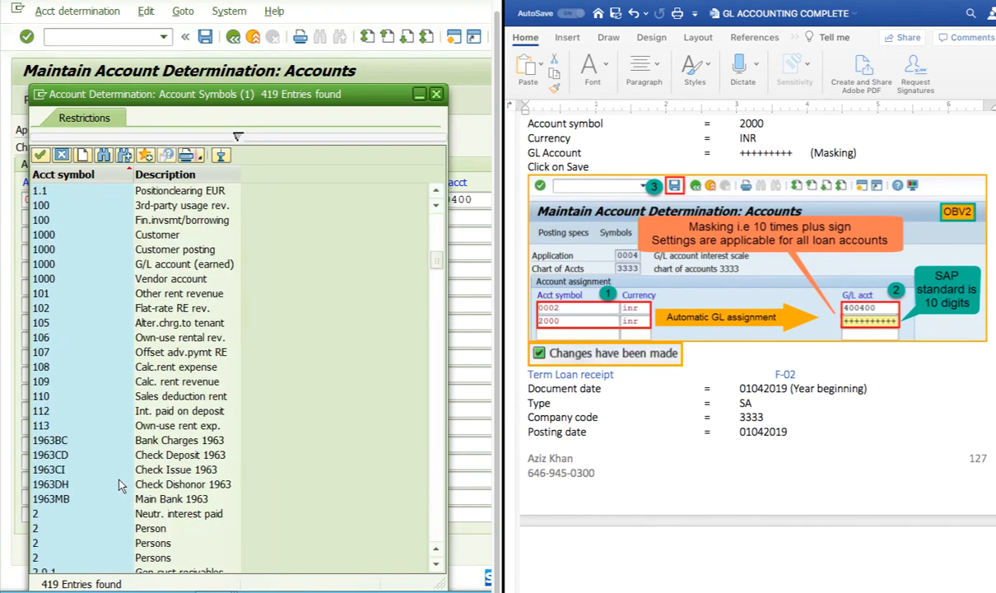
click(102, 156)
text(20000)
key(Return)
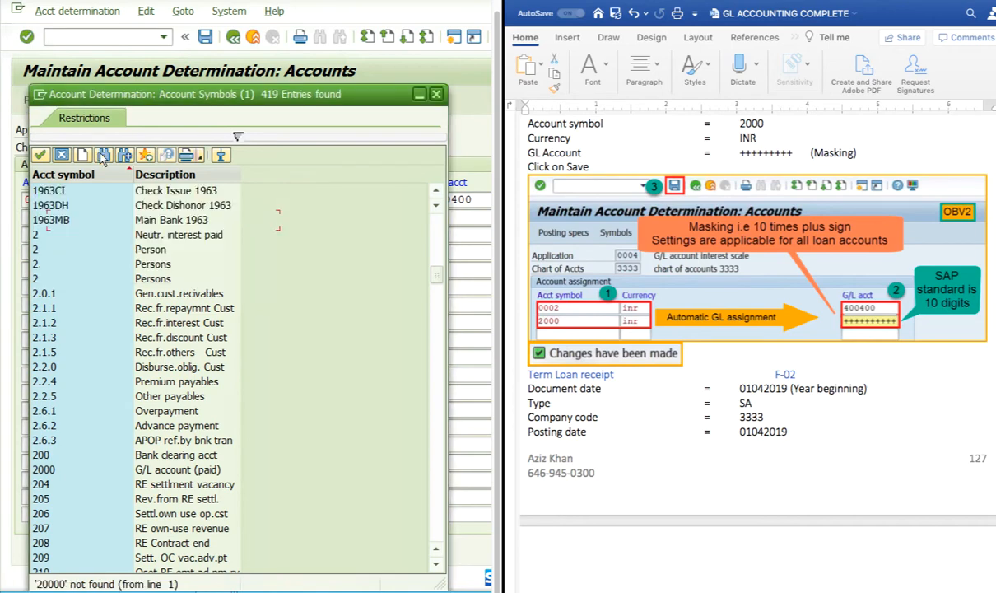
click(102, 155)
text(2000)
key(Return)
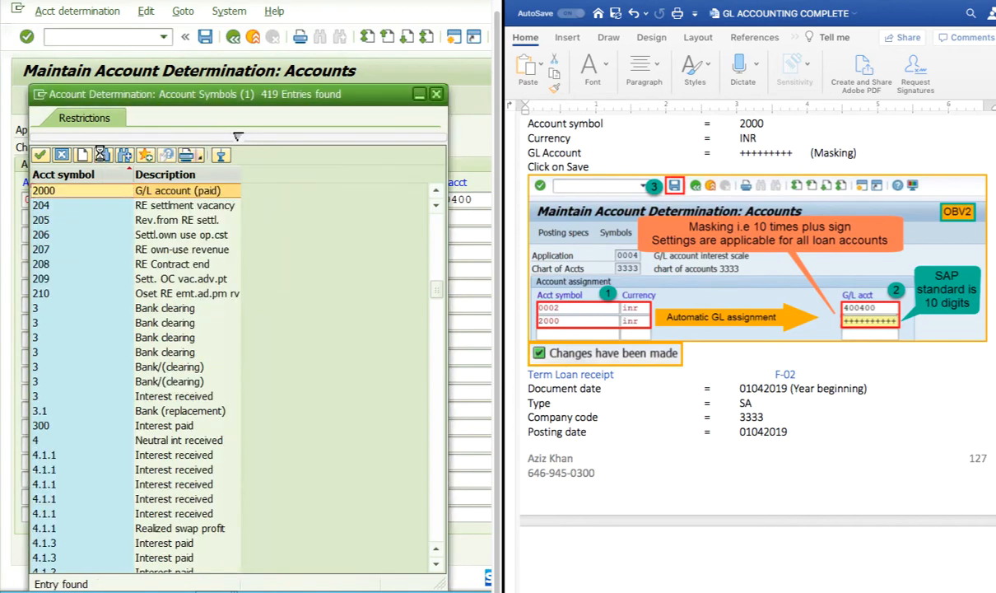
double_click(206, 191)
Mask the G/L account of the symbol 2000 row with ten plus signs and set its currency to INR
click(451, 215)
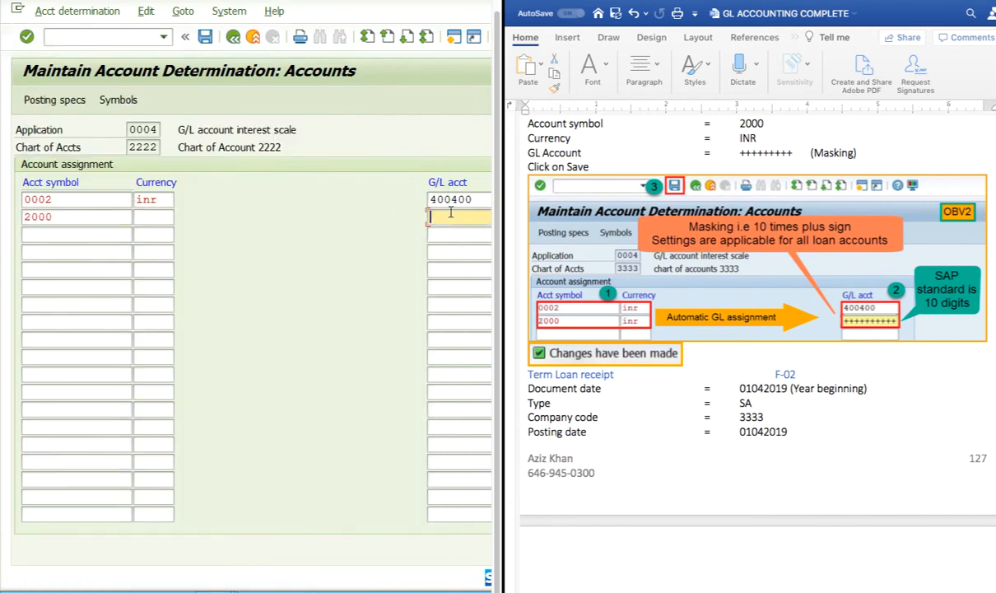
scroll(861, 344, right, 1)
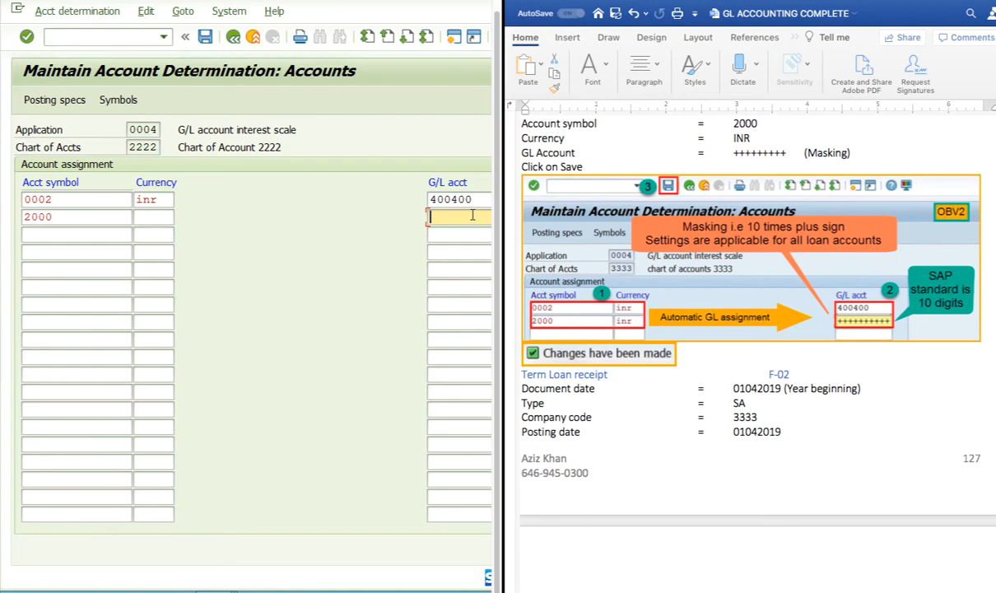
text(++++++++++)
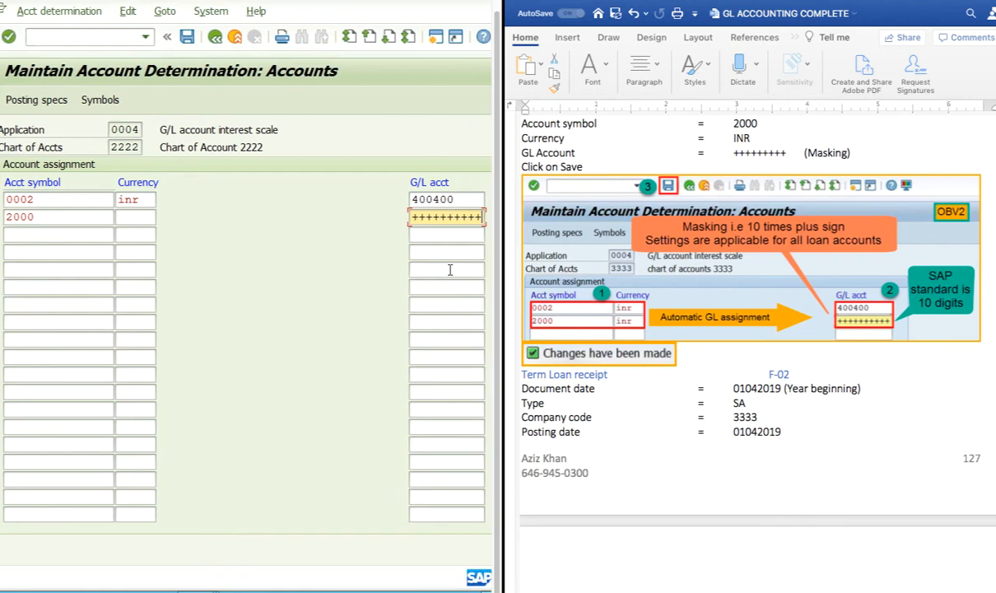
click(161, 217)
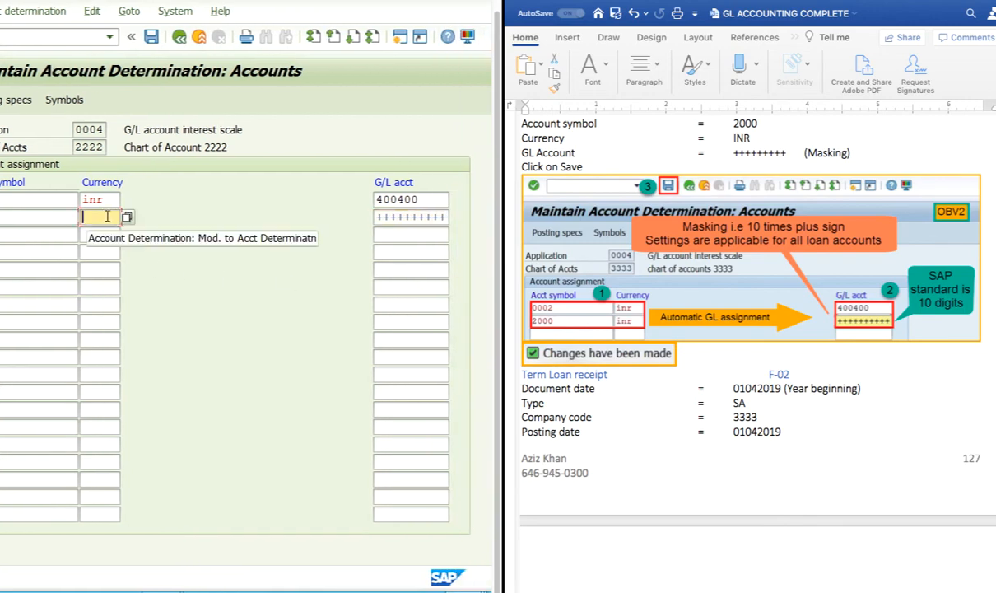
text(inr)
click(96, 233)
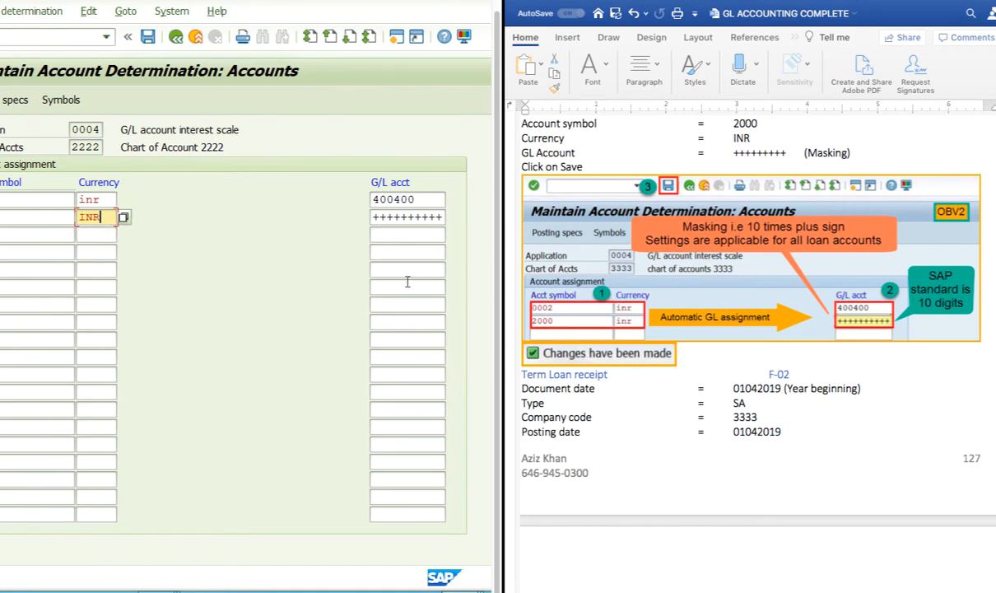
Count the plus signs in the G/L account mask of the symbol 2000 row one character at a time
key(Tab)
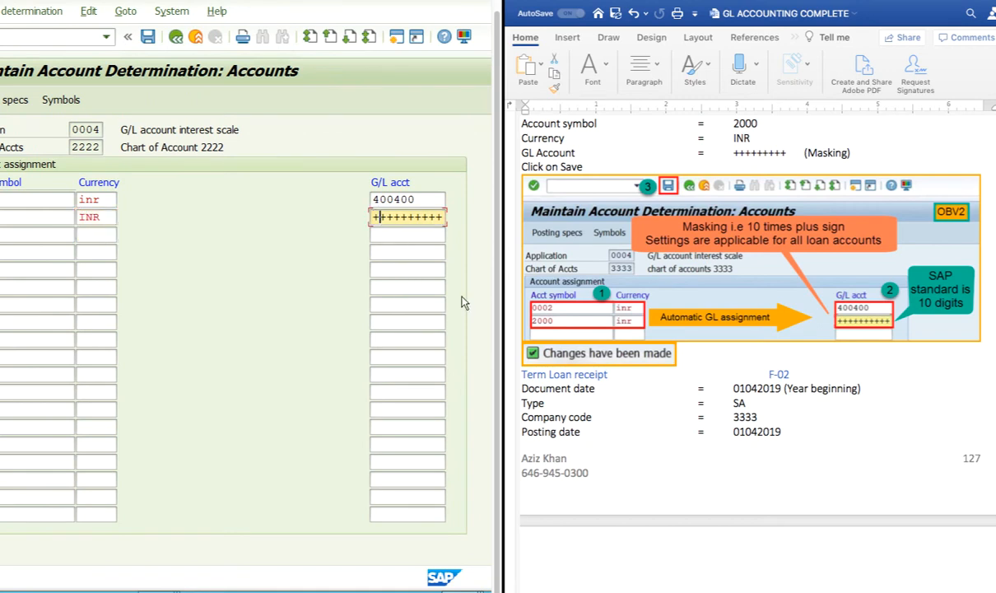
key(Left)
key(Right)
key(Right)
key(Right)
key(Right)
key(Right)
key(Right)
key(Right)
key(Right)
key(Right)
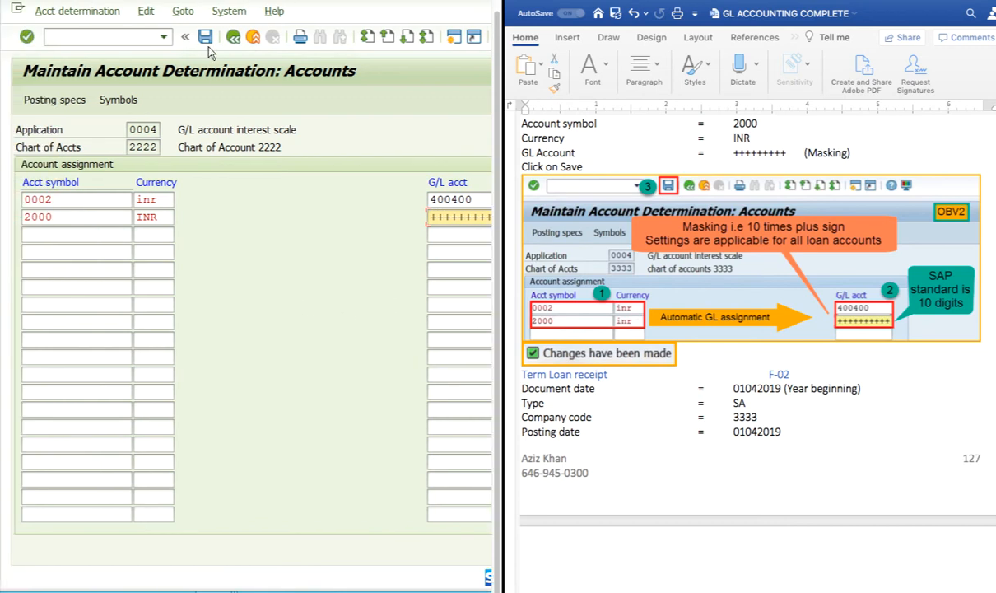
Save the account assignments under customizing request ECCK900432 and consult the guide's F-02 term loan receipt entries
click(205, 37)
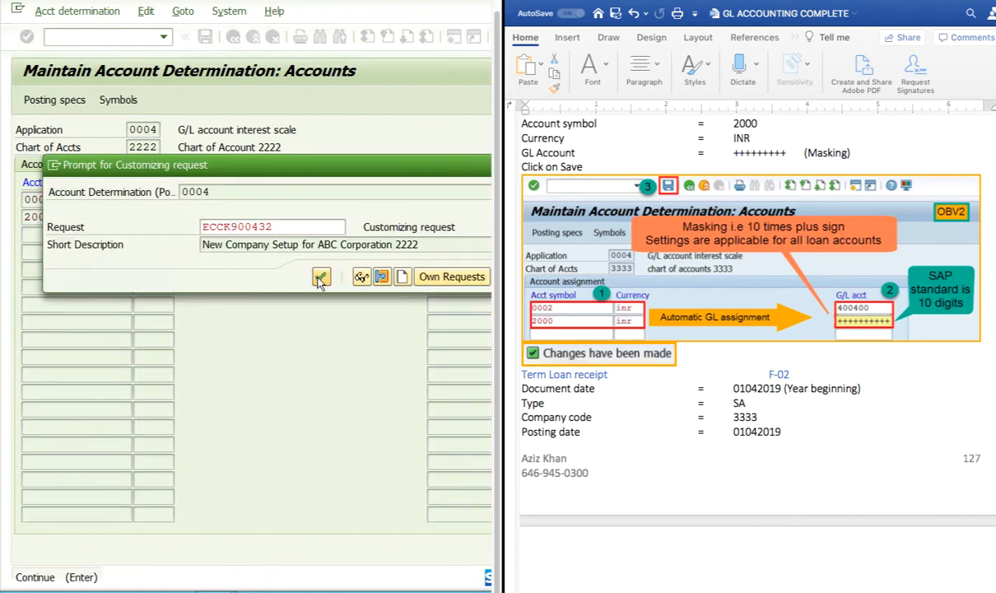
click(320, 278)
scroll(718, 371, down, 2)
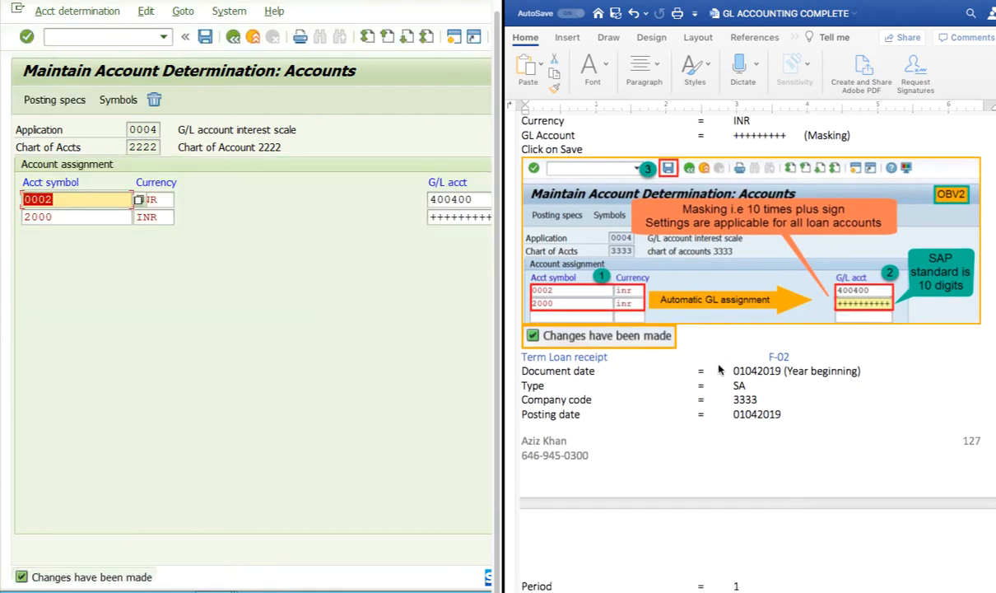
scroll(719, 371, down, 6)
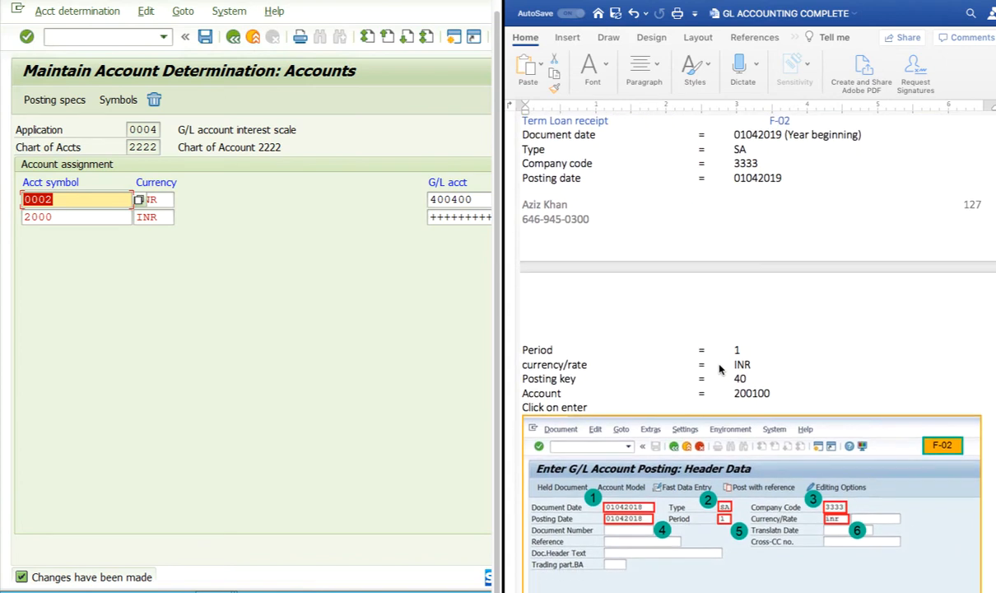
Leave account determination for the SAP Easy Access screen and start transaction F-02 to enter a G/L account posting
click(163, 36)
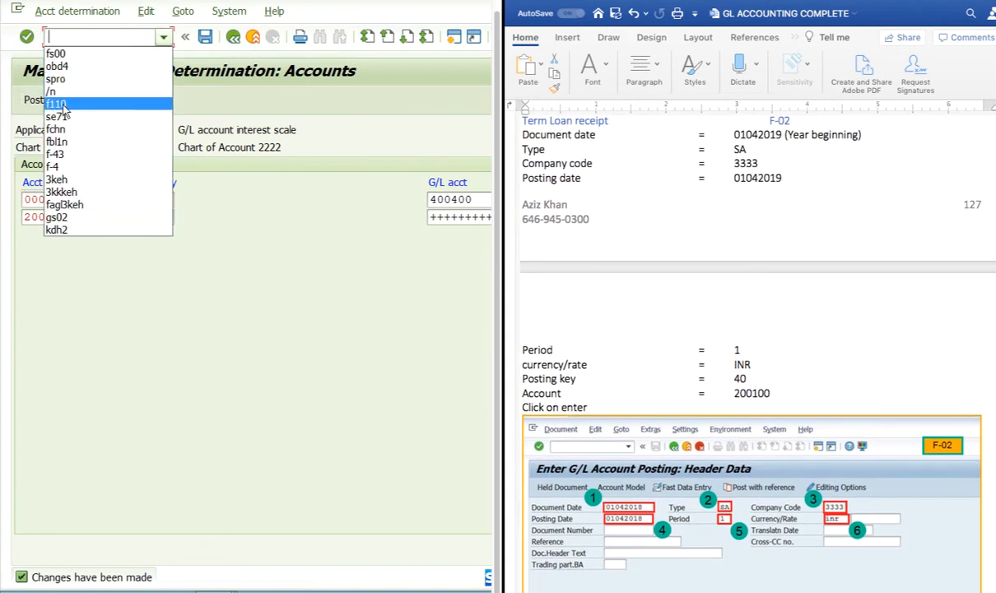
click(52, 91)
key(Return)
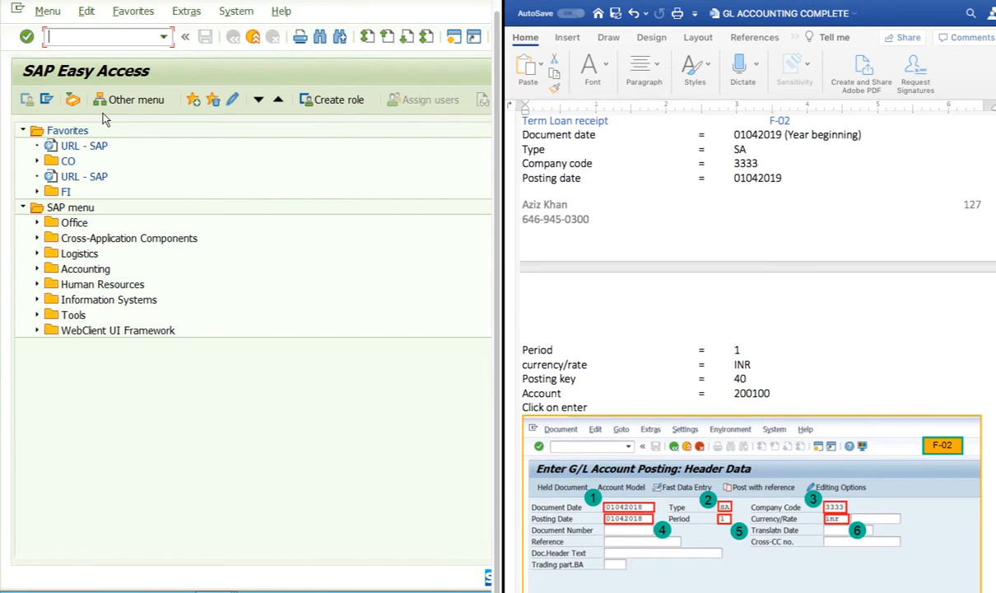
text(f0)
key(BackSpace)
key(BackSpace)
text(f-02)
key(Return)
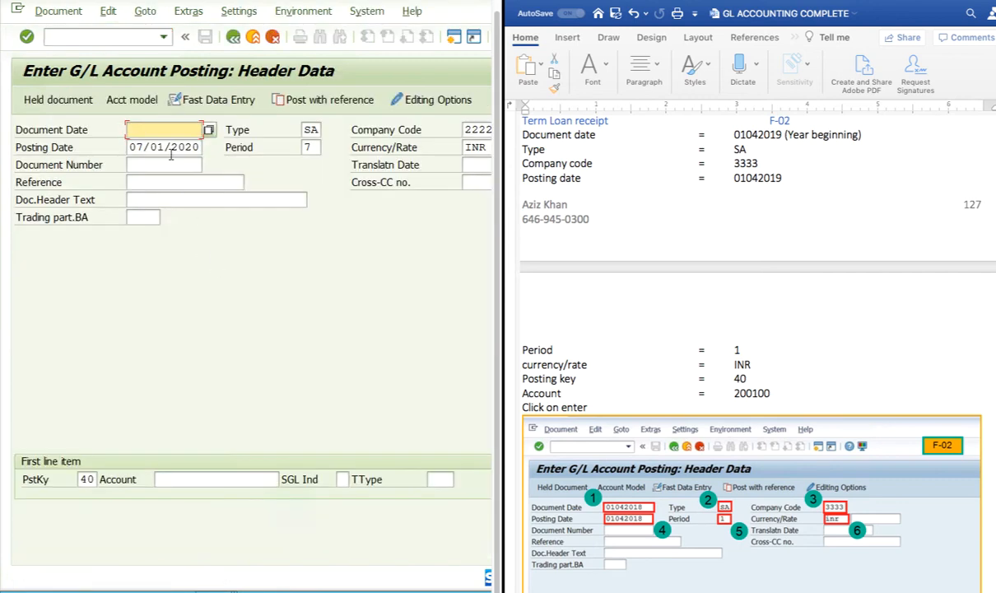
Set the posting's document date to 01/01/2020 and choose 07/01/2020 as its posting date
click(209, 129)
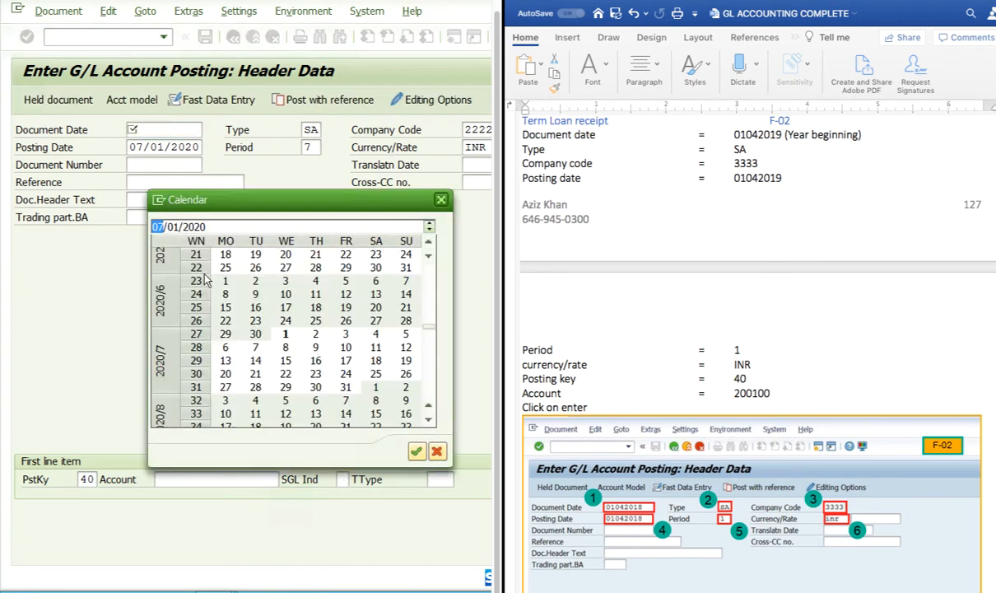
text(01)
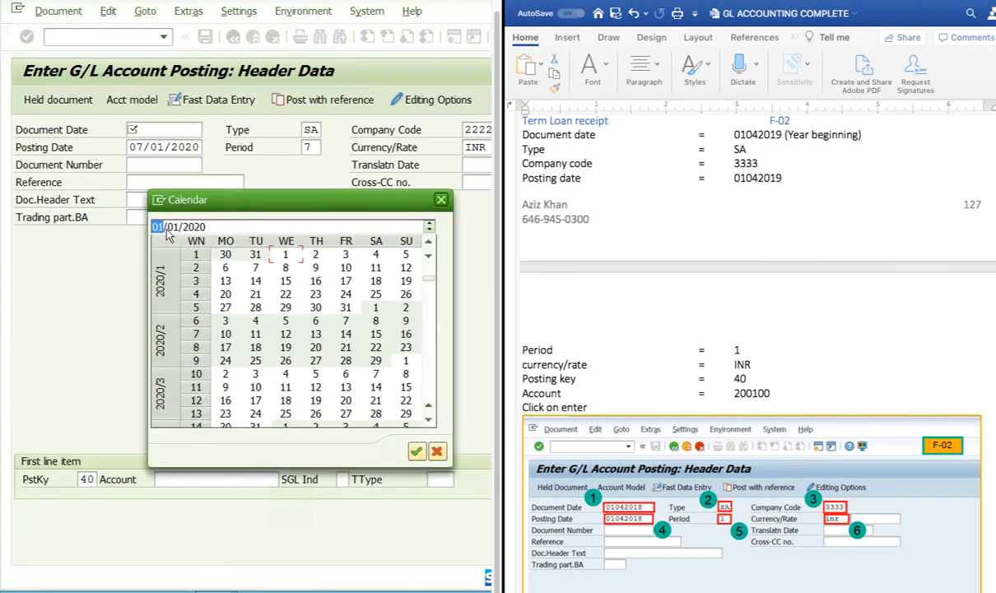
click(417, 451)
click(195, 146)
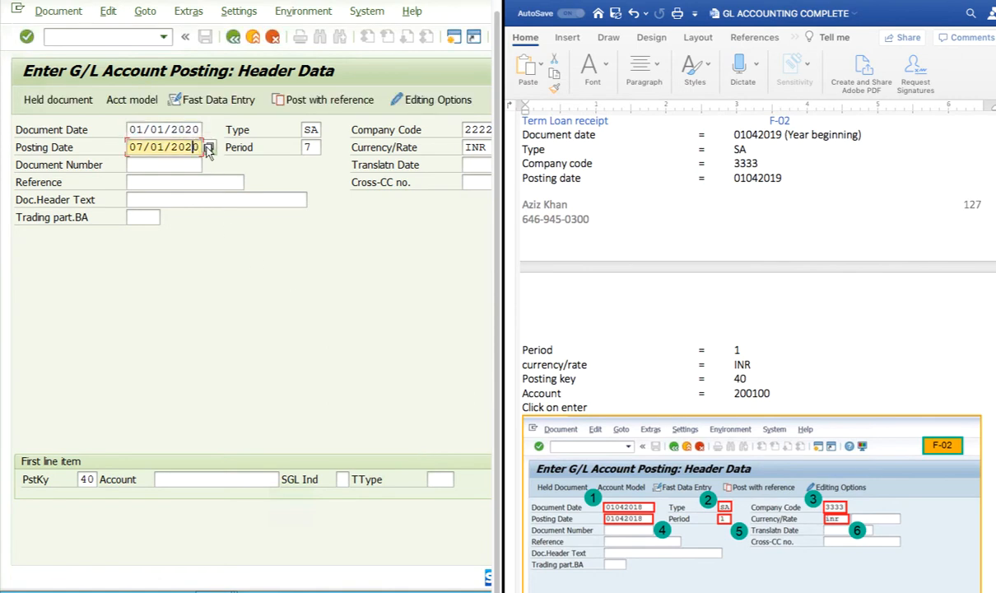
click(208, 148)
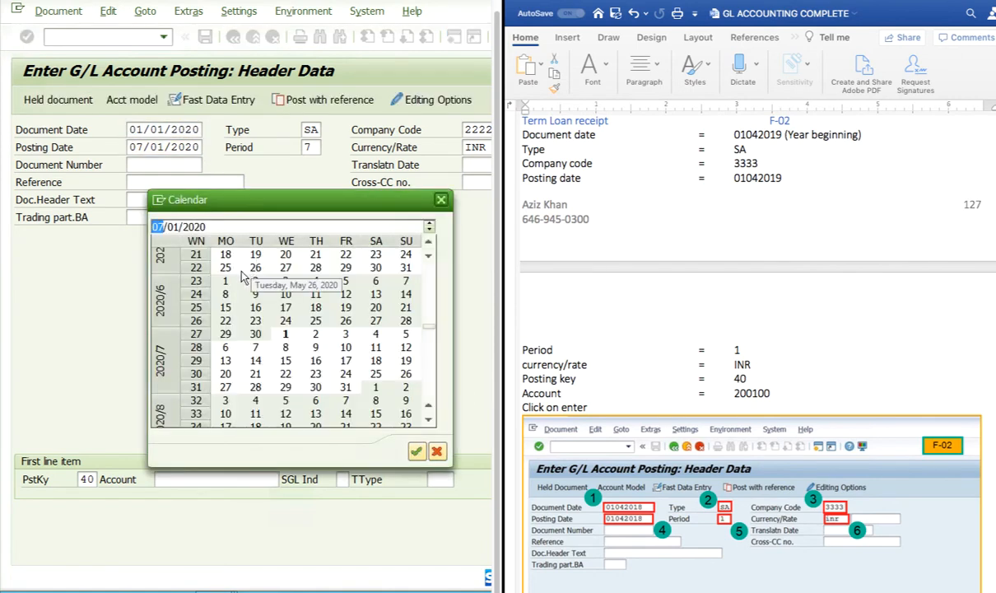
double_click(285, 334)
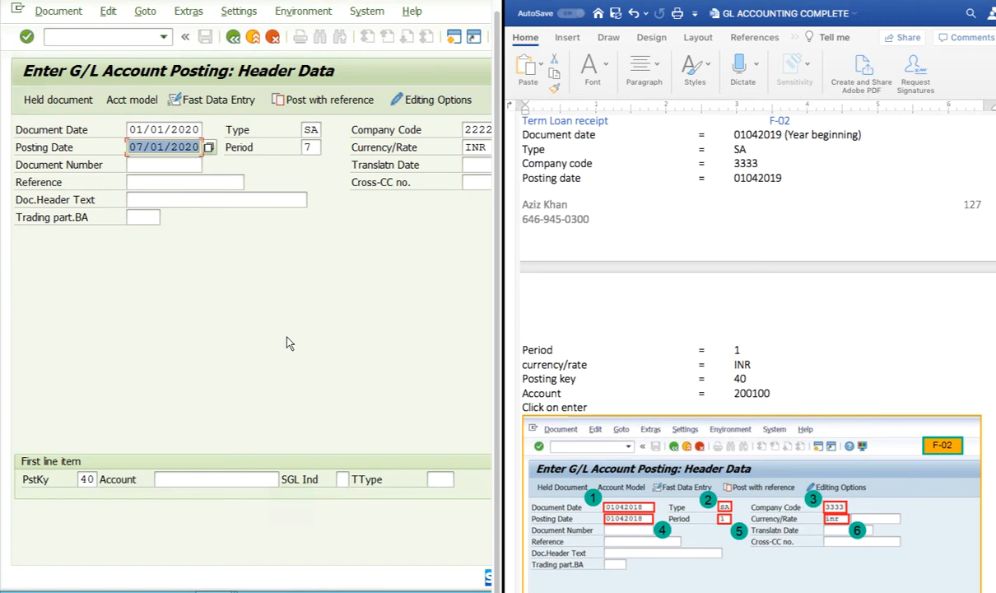
Submit the posting header with period 1 and first line item account 20010
double_click(311, 147)
text(1)
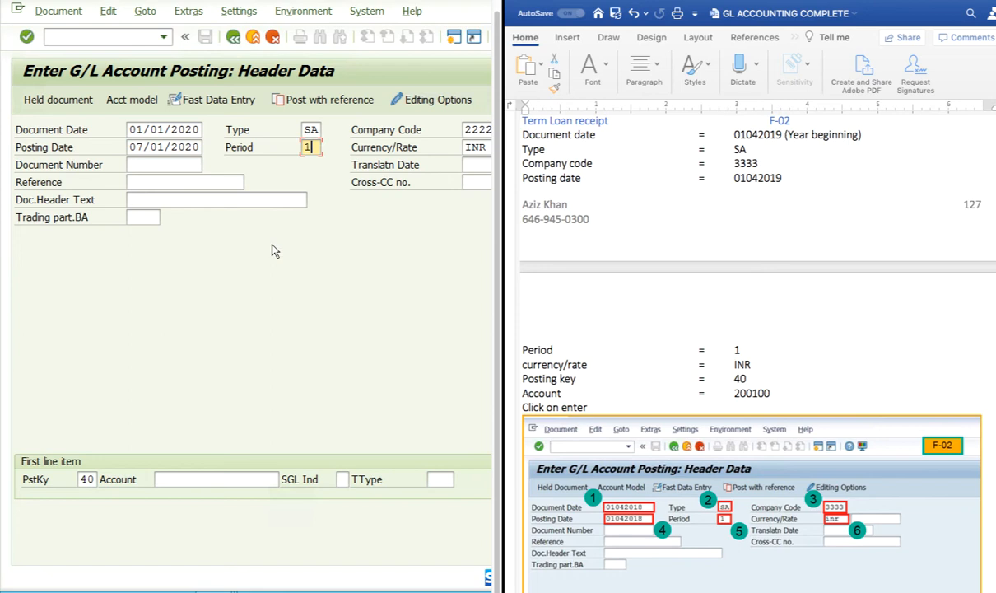
click(201, 483)
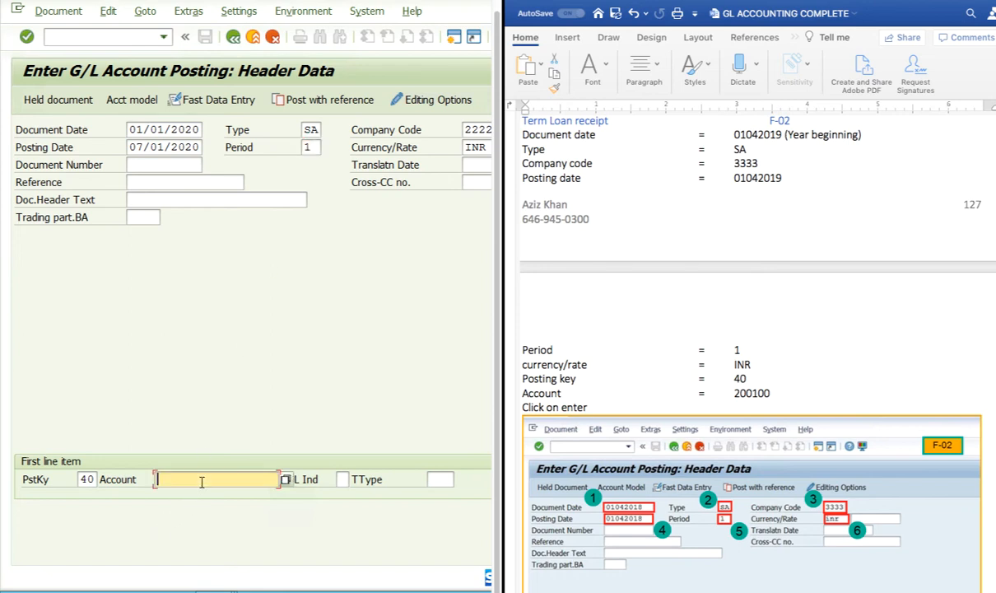
text(2001)
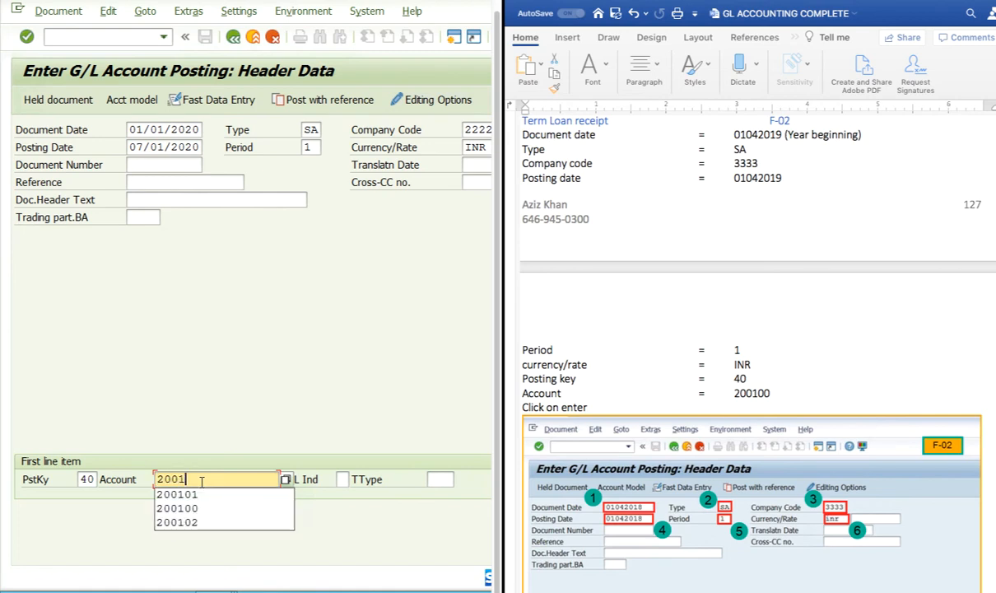
text(0)
key(Return)
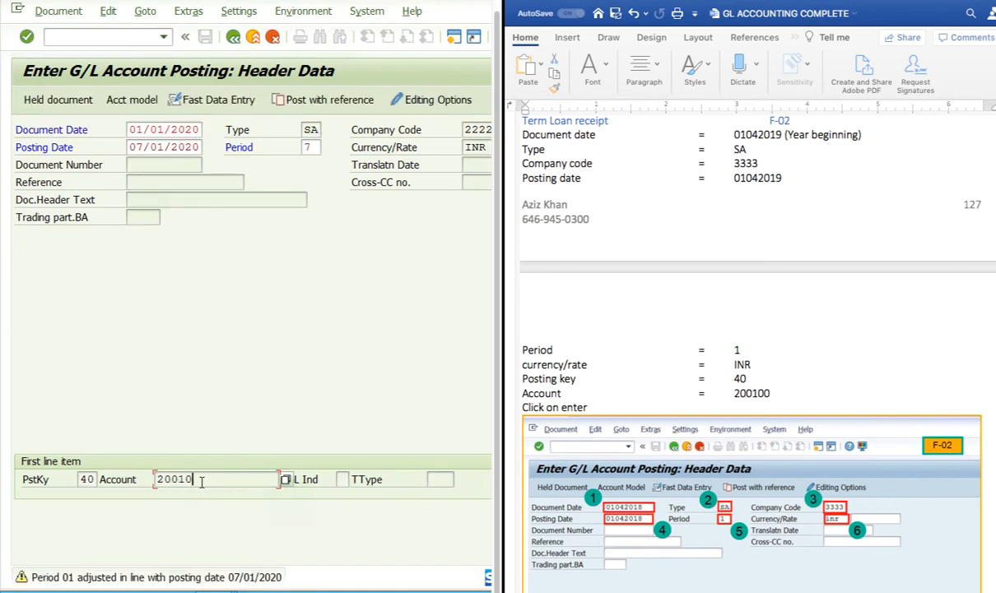
key(Return)
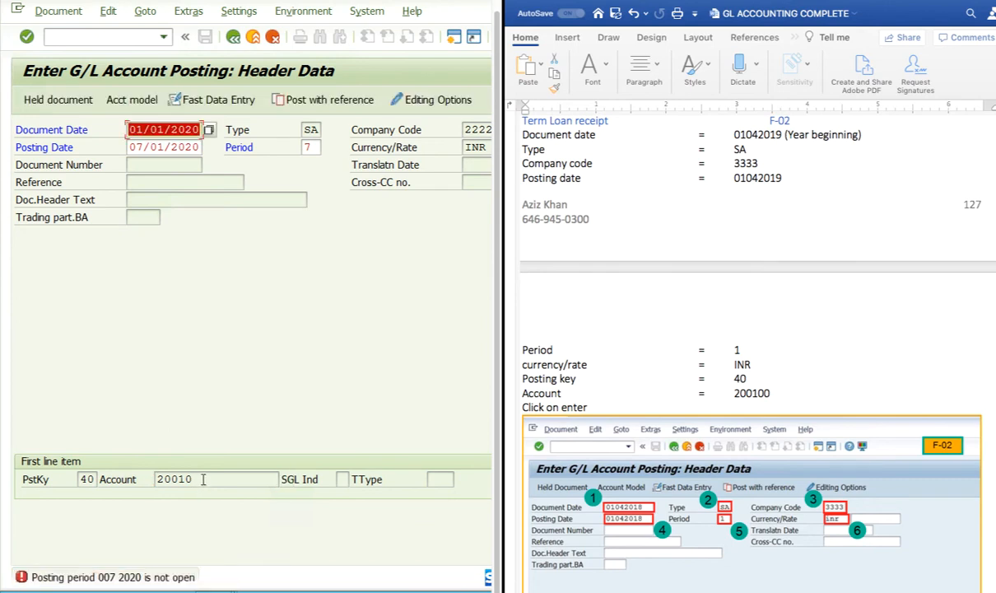
Set the header's period to 1 and its posting date to 01/01/2020, and submit the header
click(313, 148)
key(BackSpace)
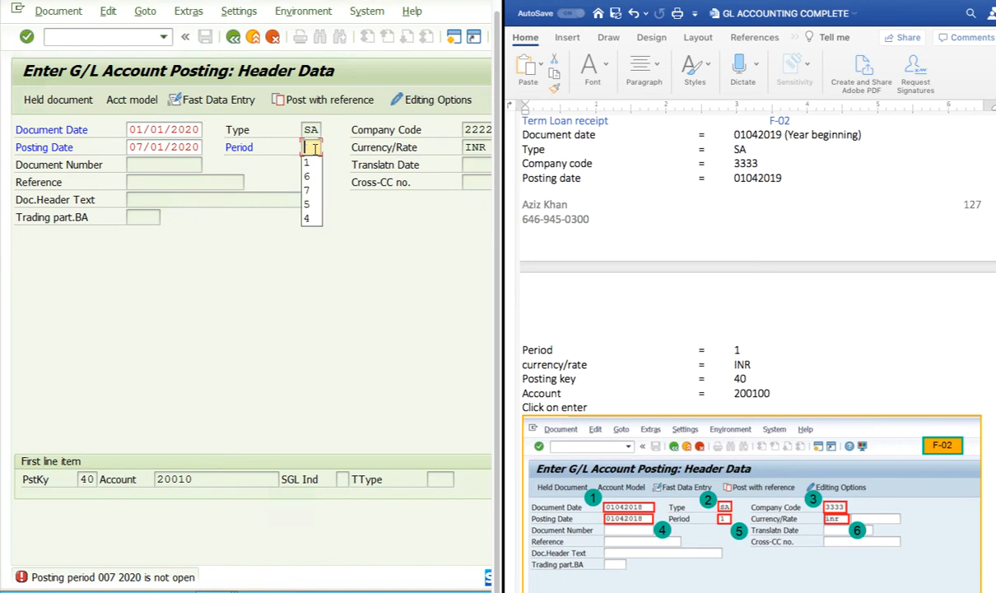
text(1)
click(134, 149)
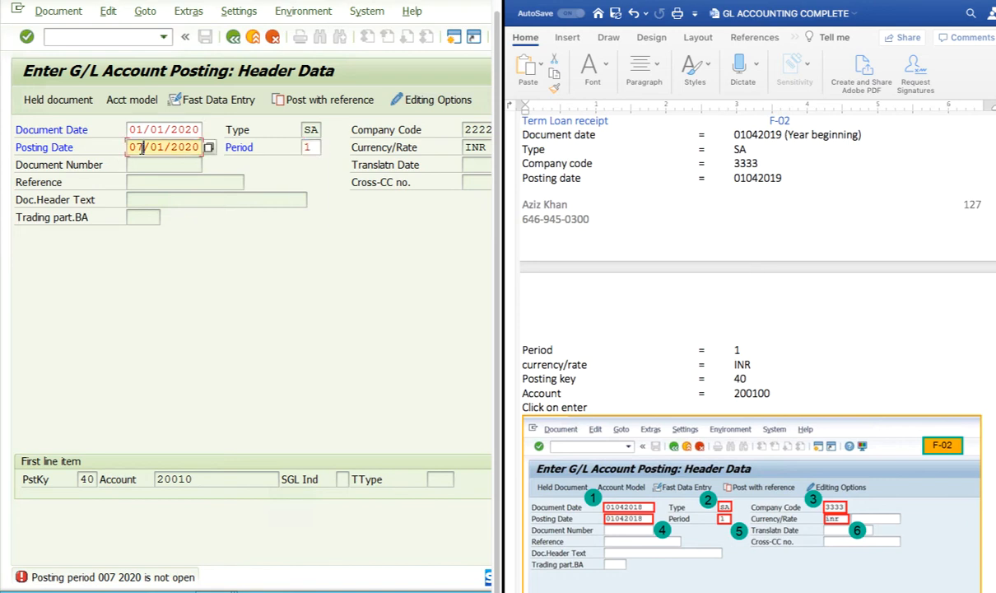
key(Delete)
text(0)
key(BackSpace)
text(1)
key(Return)
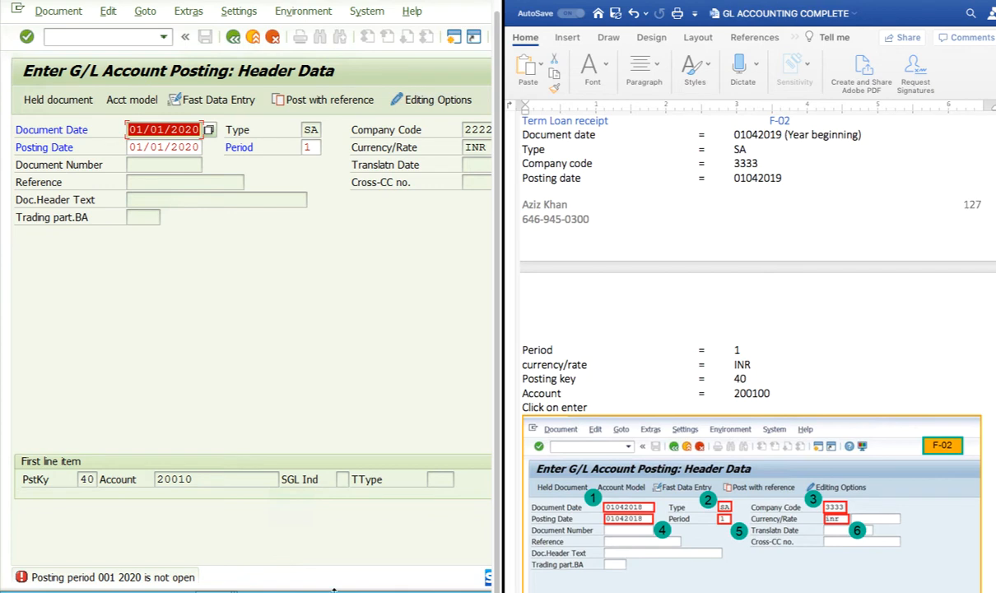
Start posting period maintenance OB52 in a new session and position the list on variant 2222
click(454, 36)
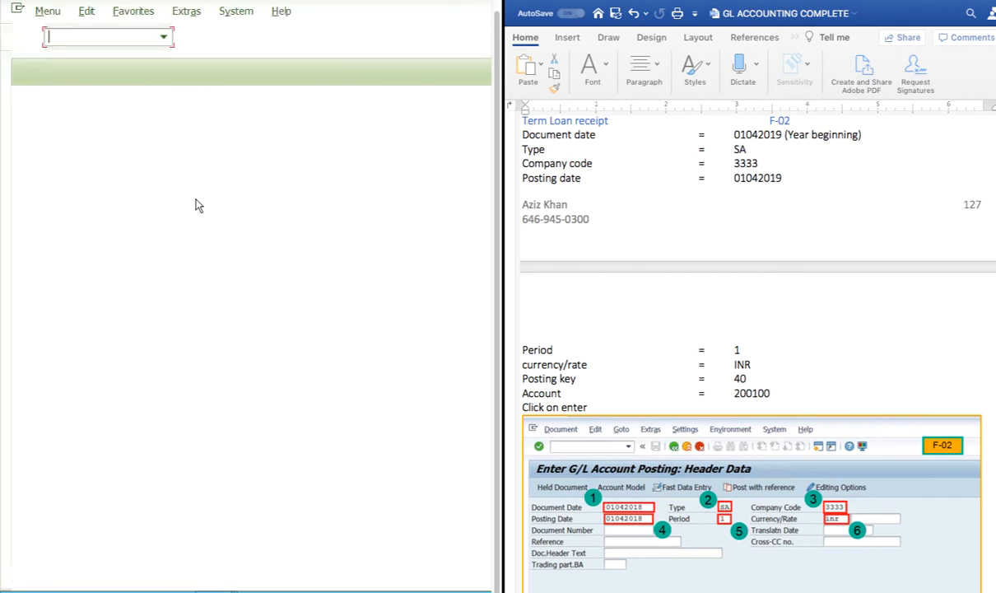
text(ob)
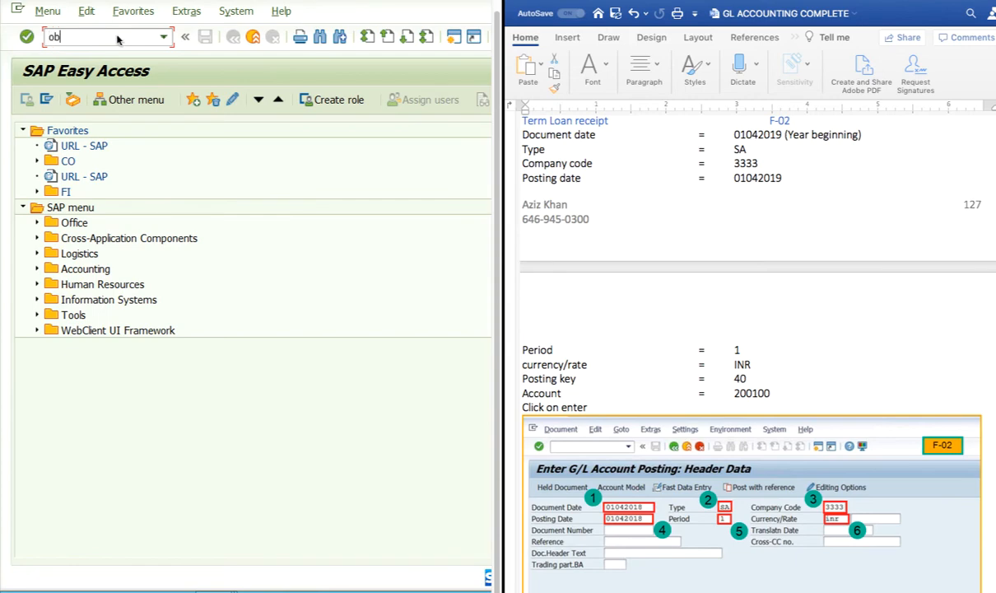
text(52)
key(Return)
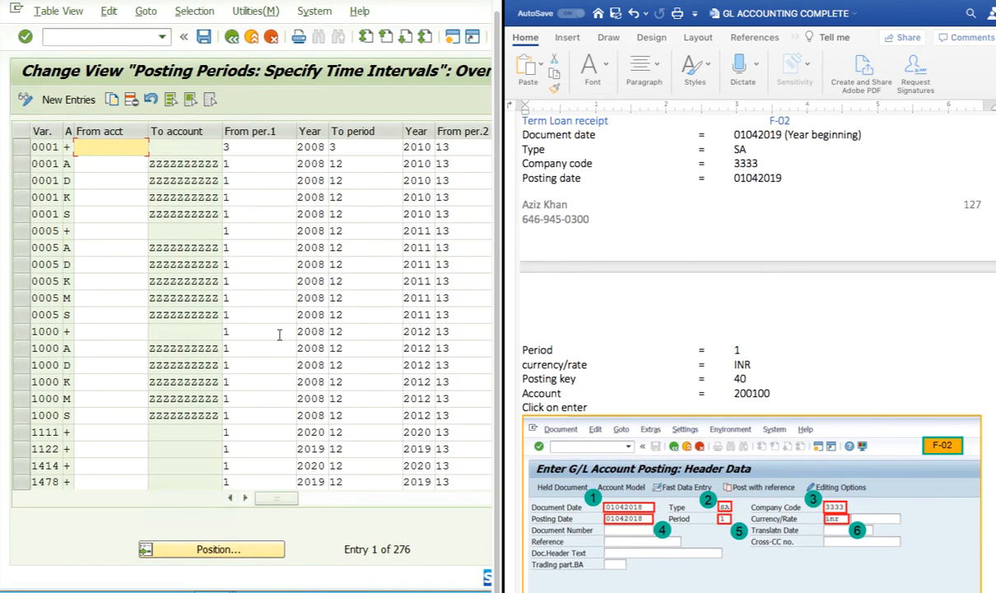
click(226, 550)
text(2222)
key(Return)
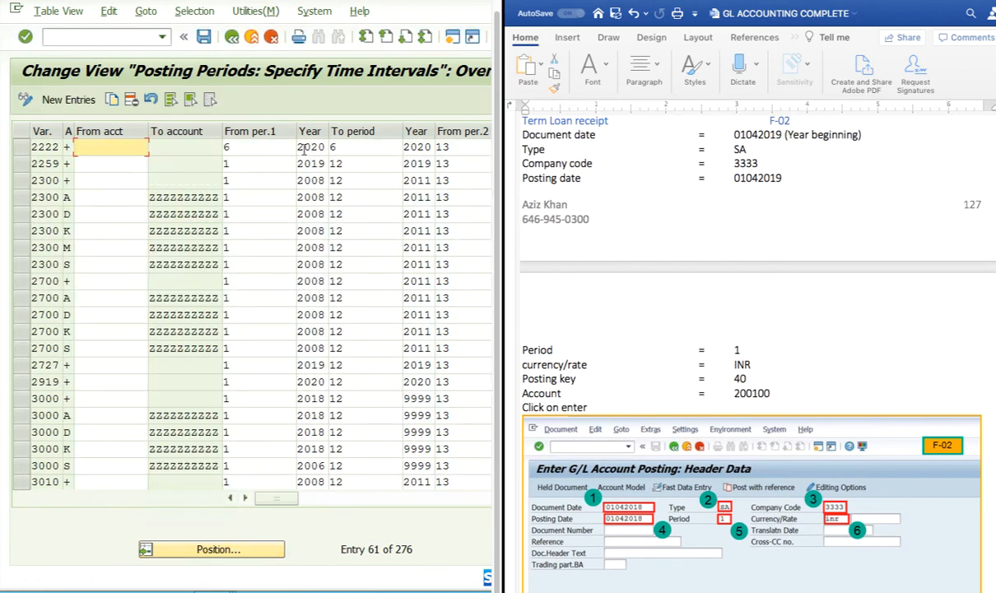
Set the first interval's start period for variant 2222 to 1 and save under customizing request ECCK900432
click(254, 150)
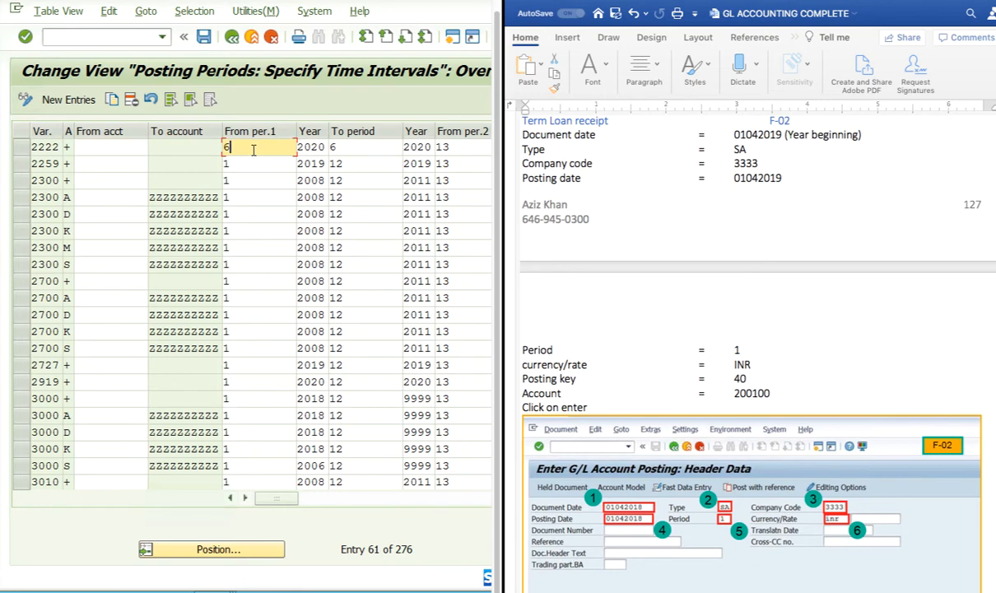
key(BackSpace)
text(1)
click(204, 37)
click(319, 277)
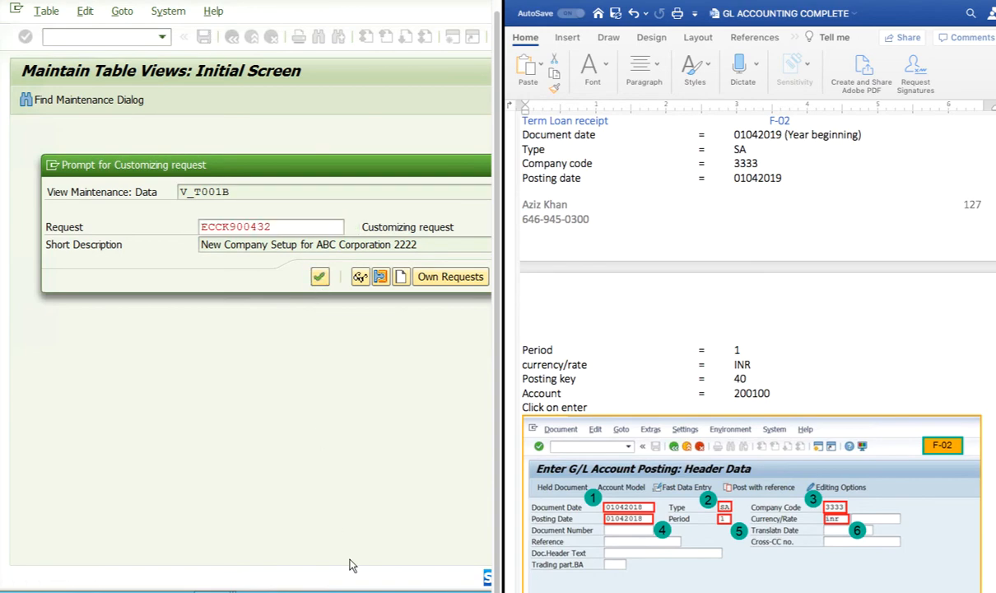
Return to the session with the G/L account posting and resubmit the header data
scroll(329, 589, right, 4)
scroll(328, 589, down, 5)
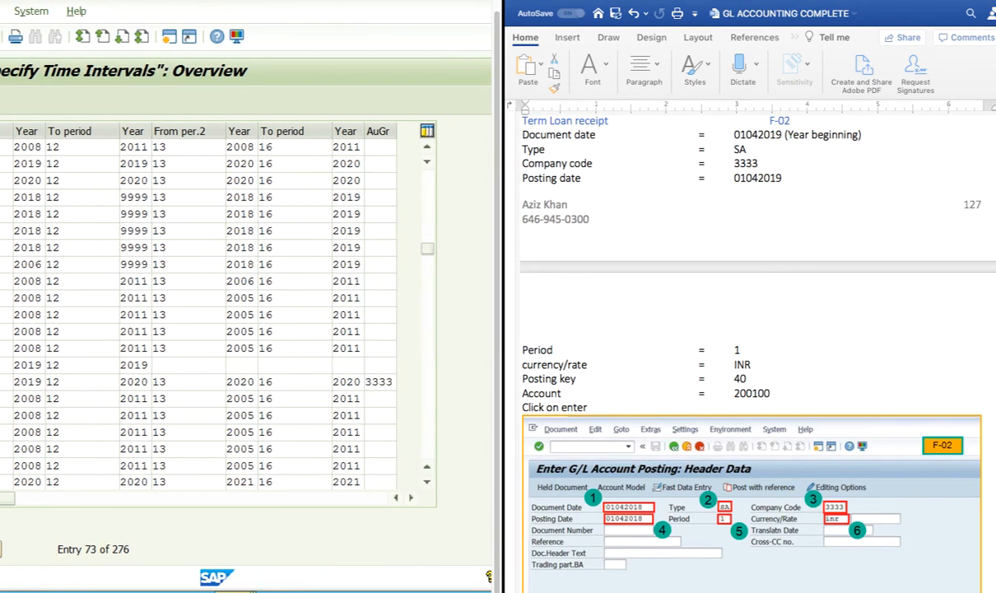
click(234, 590)
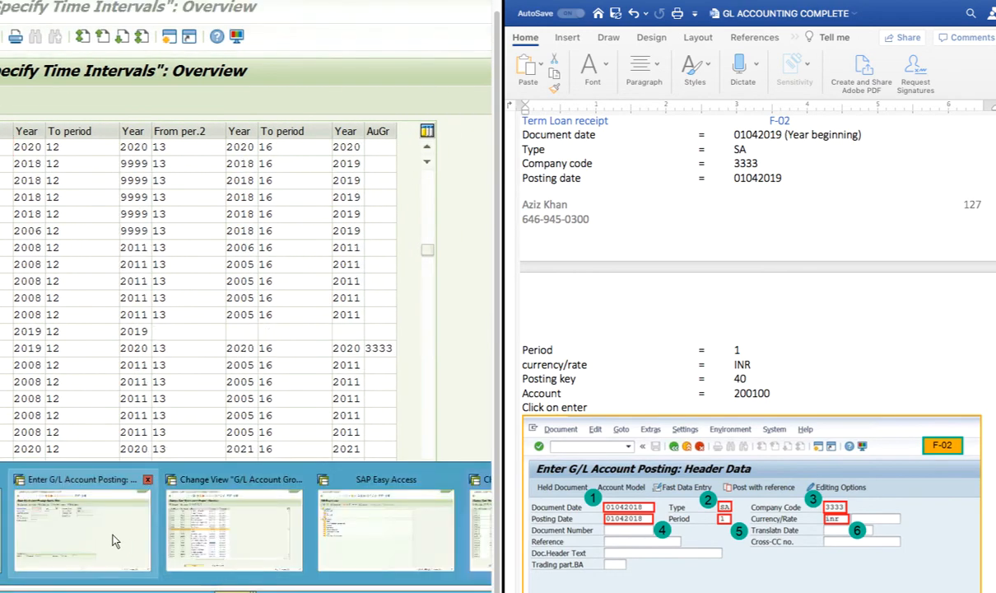
click(111, 506)
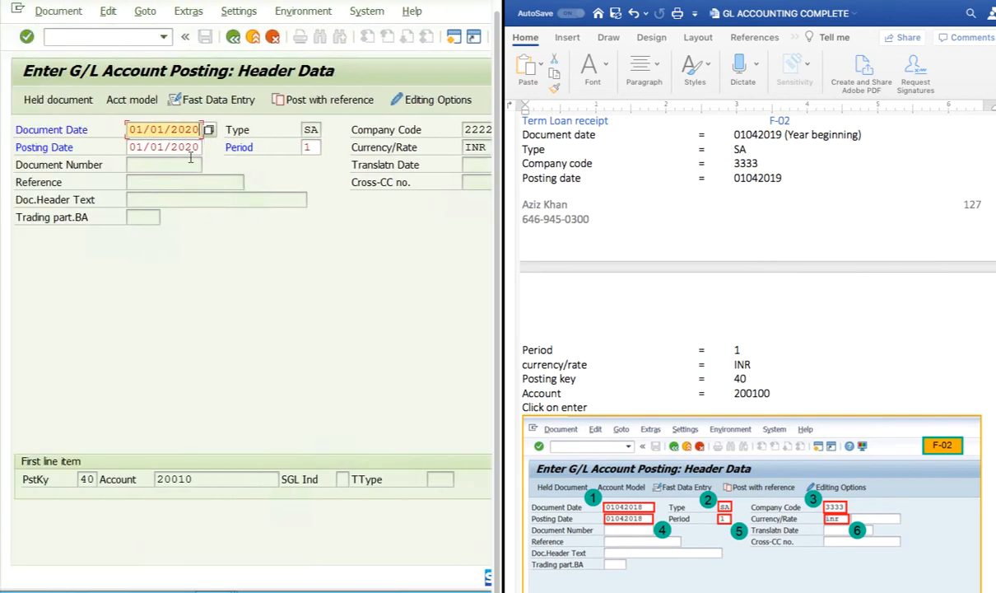
key(Return)
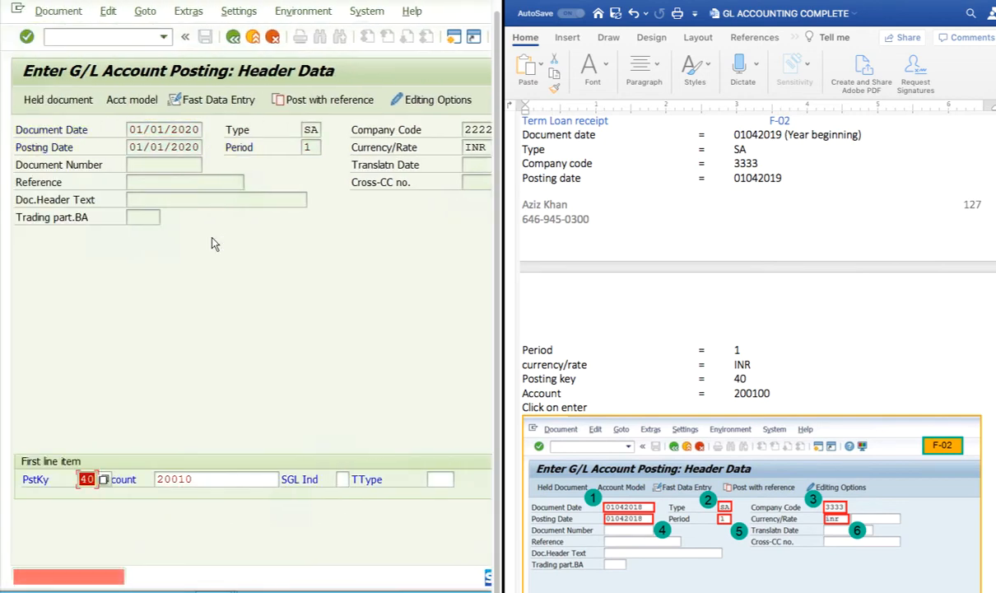
Correct the first line item's account to 200100 and proceed to its item entry screen
click(212, 475)
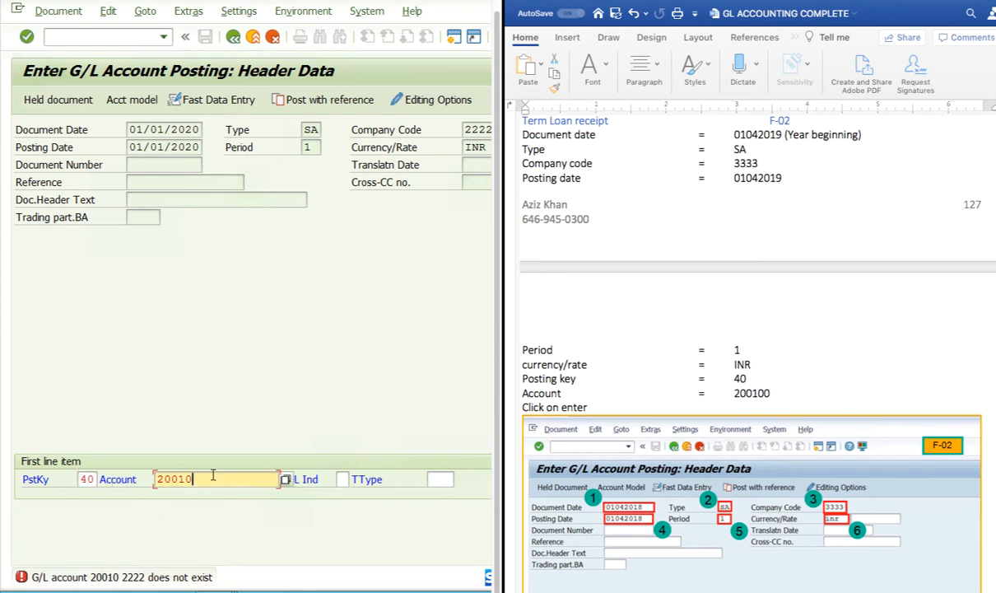
text(1)
key(Return)
click(212, 475)
key(BackSpace)
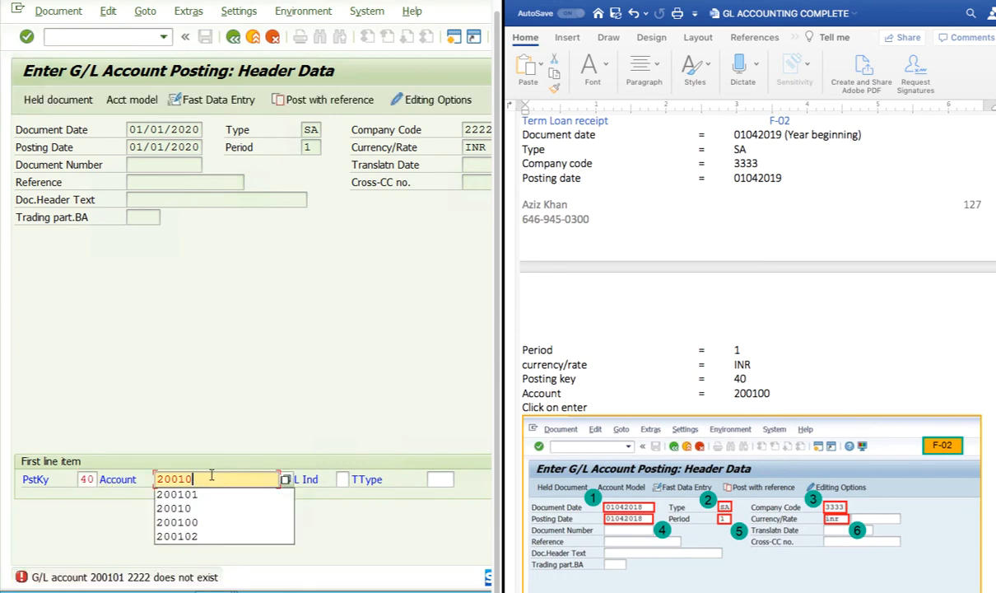
text(0)
key(Return)
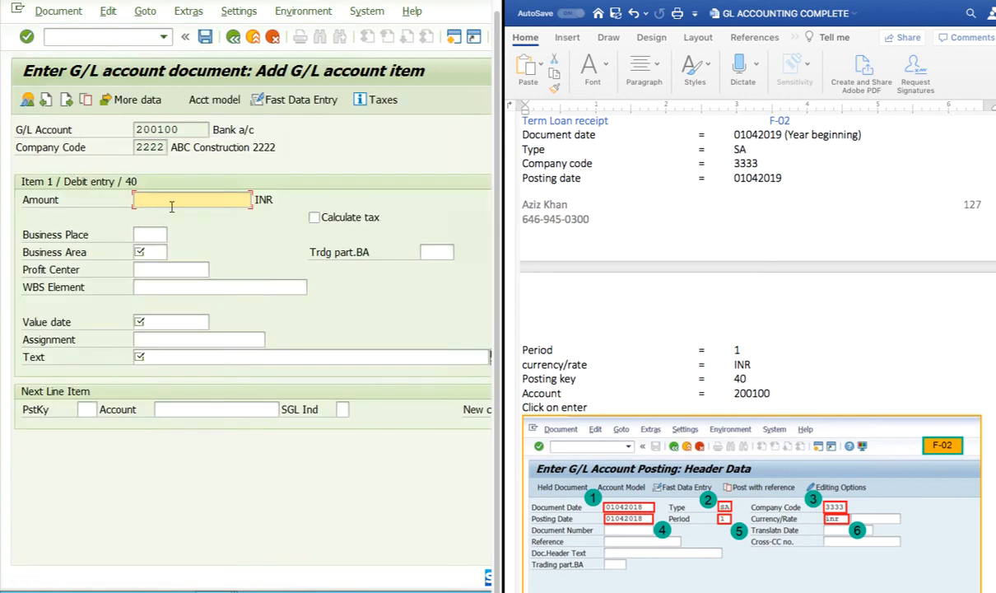
Consult the guide's line item example and enter amount 500000 and business area 2222 for the debit item
scroll(700, 396, down, 8)
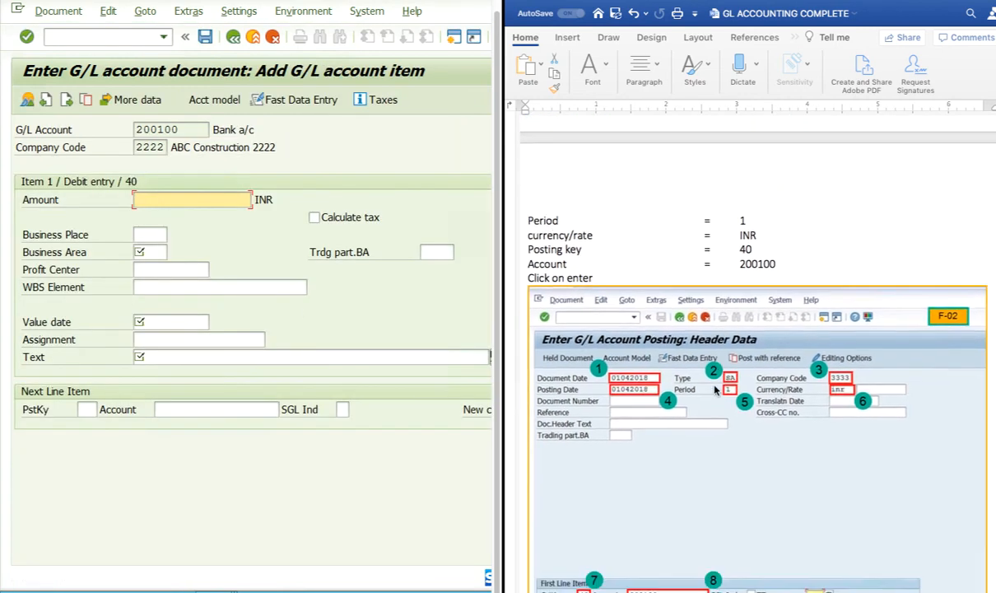
scroll(714, 390, down, 6)
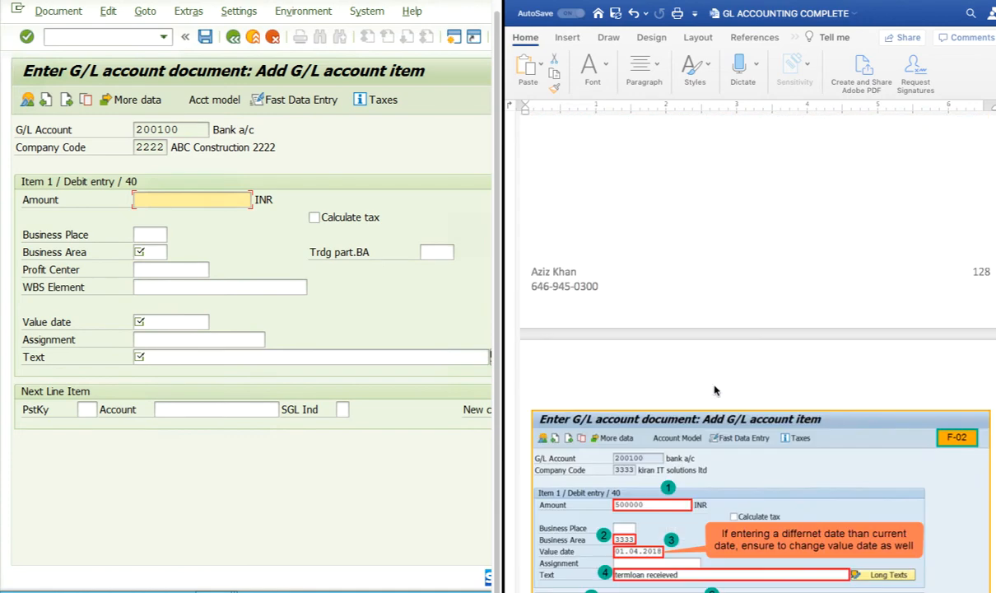
scroll(715, 390, down, 2)
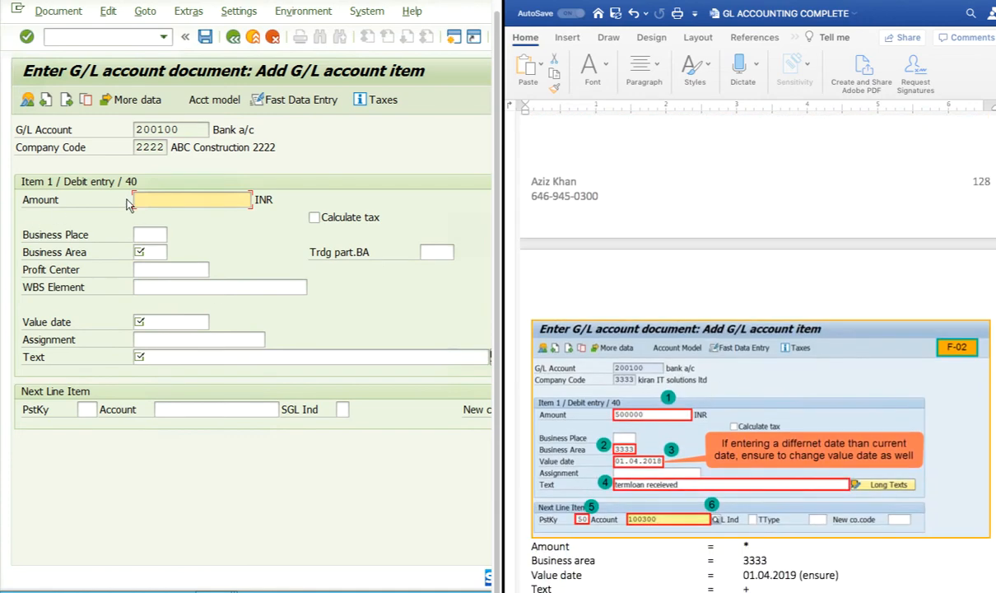
text(500000)
click(162, 252)
text(2222)
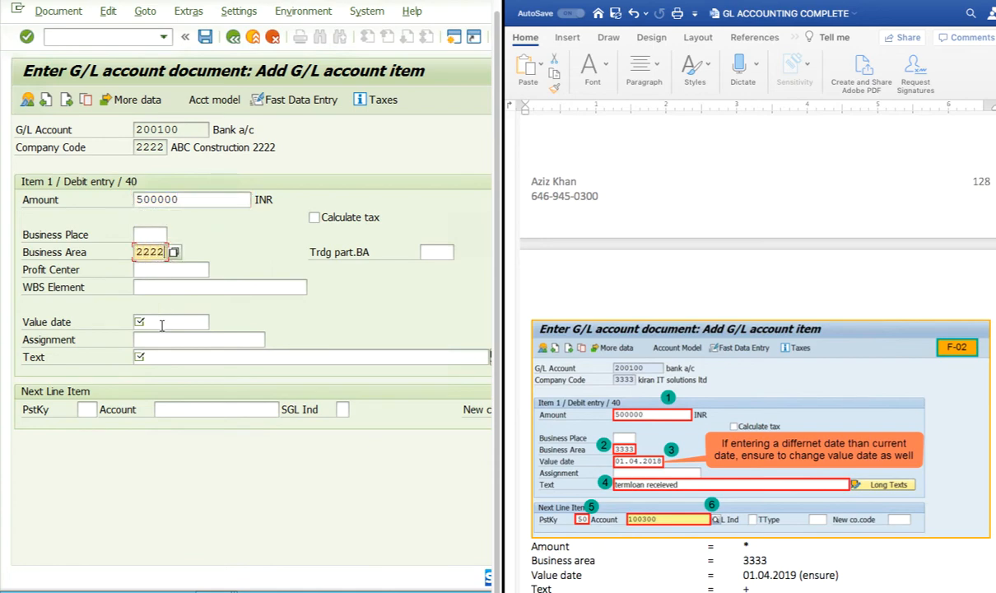
Set the debit item's value date to 01/01/2020 and its text to "Loan received"
click(162, 324)
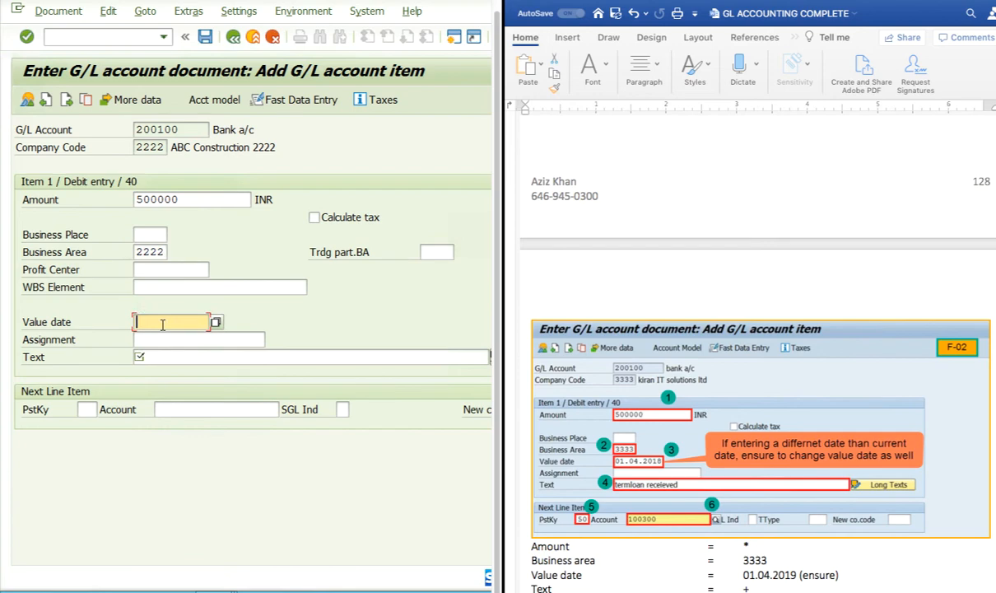
click(162, 324)
click(216, 323)
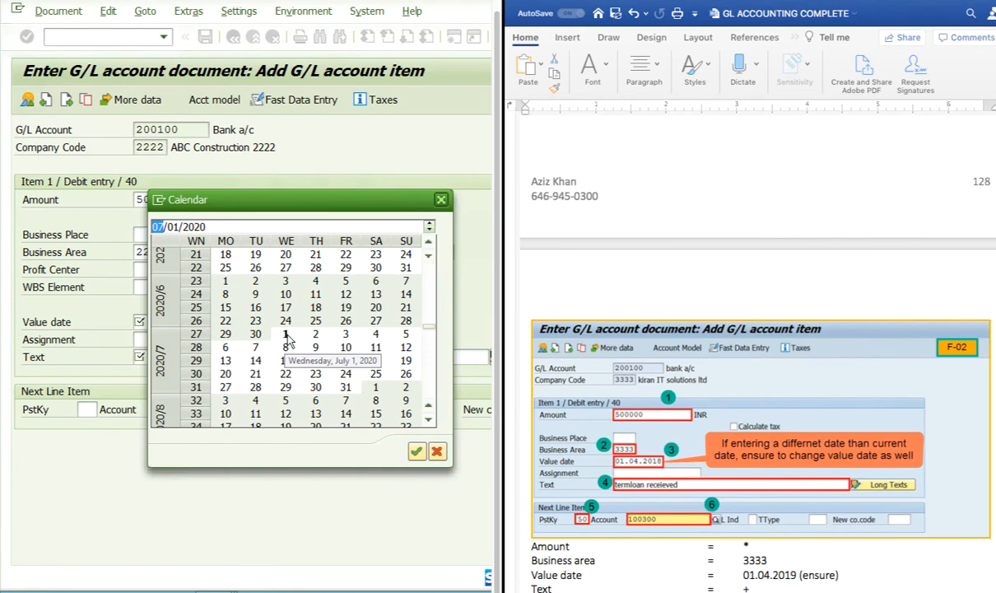
double_click(288, 339)
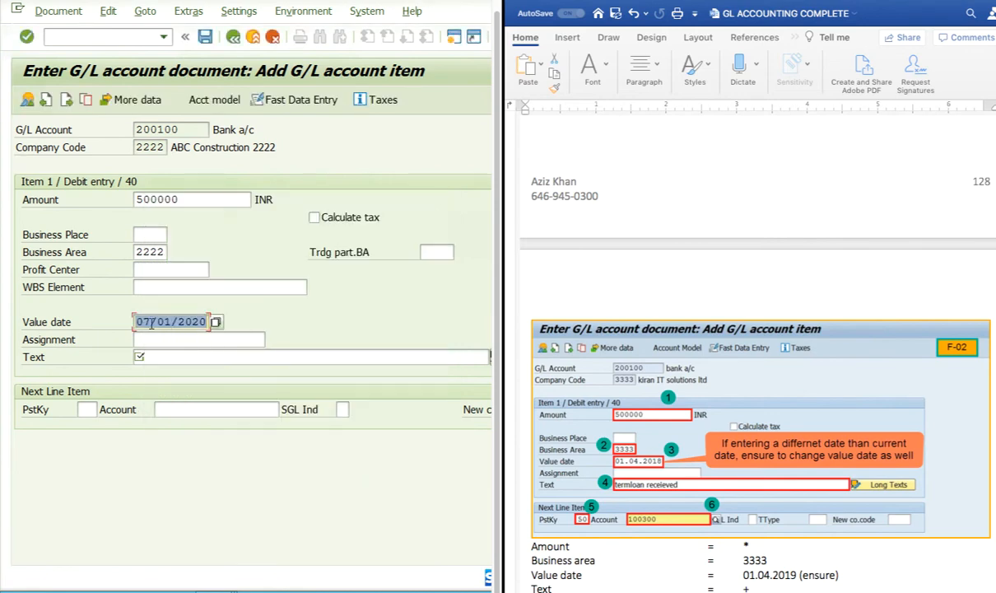
key(BackSpace)
key(BackSpace)
text(01)
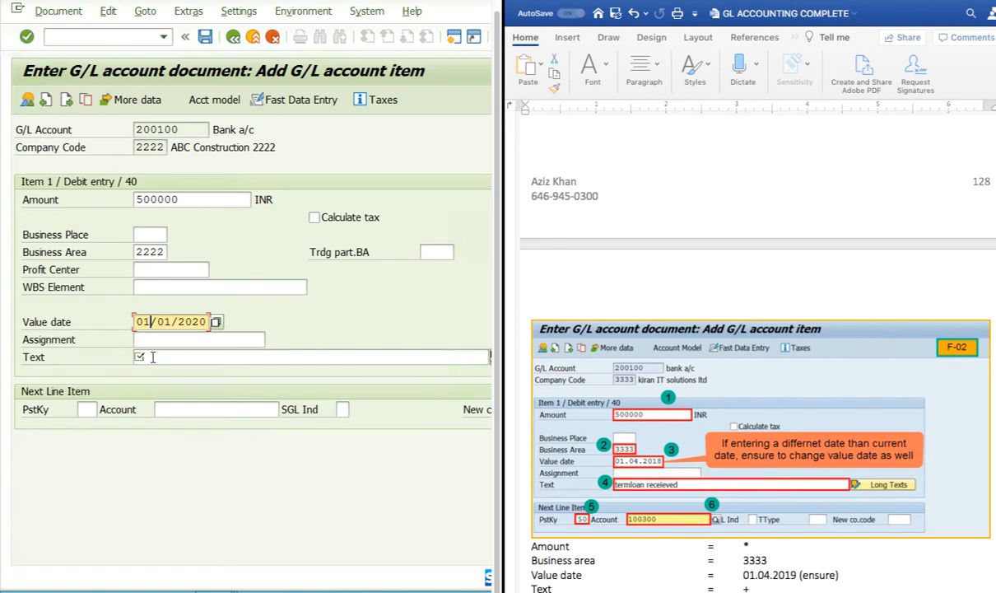
click(152, 357)
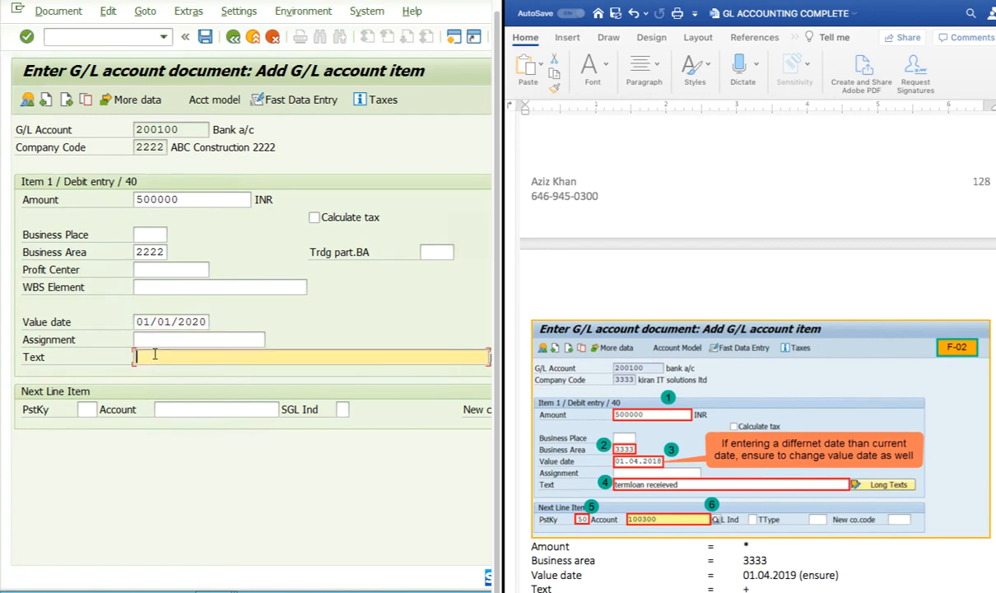
click(163, 354)
text(Loan received)
Set the next line item's posting key to 50 and choose account 100300 Bank Loan a/c from company code 2222's accounts
click(87, 409)
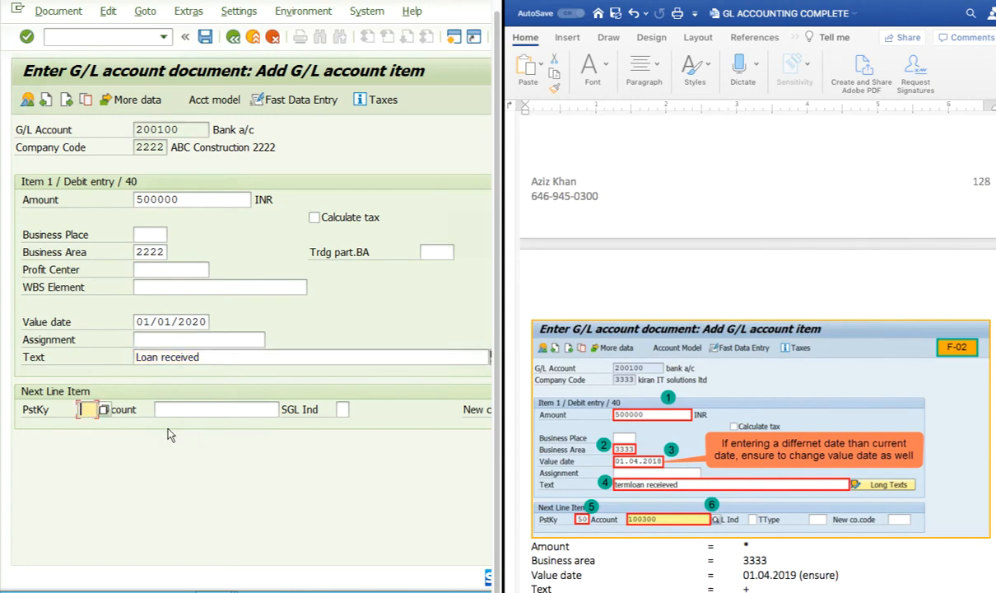
text(50)
key(Tab)
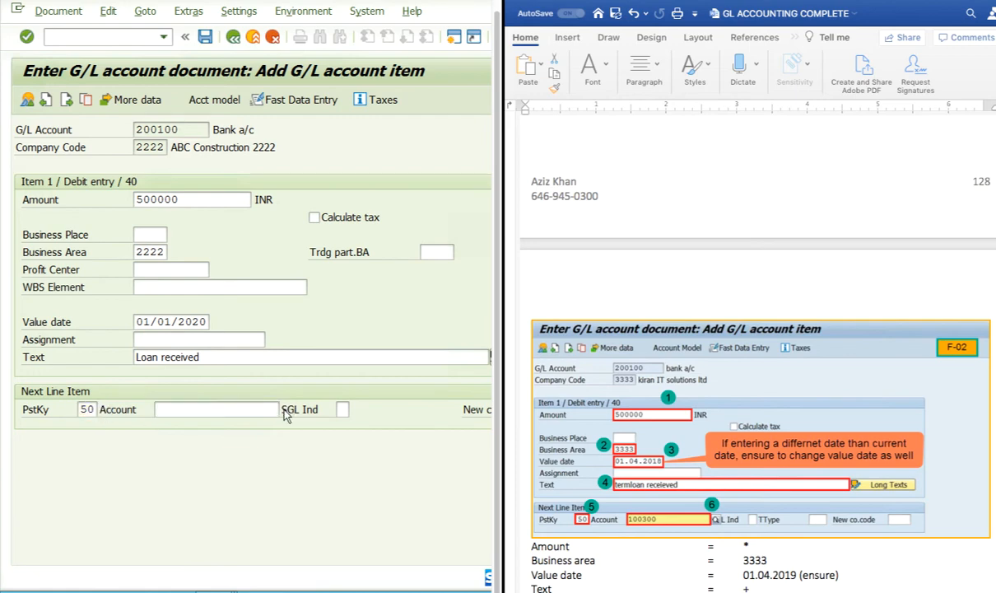
click(284, 414)
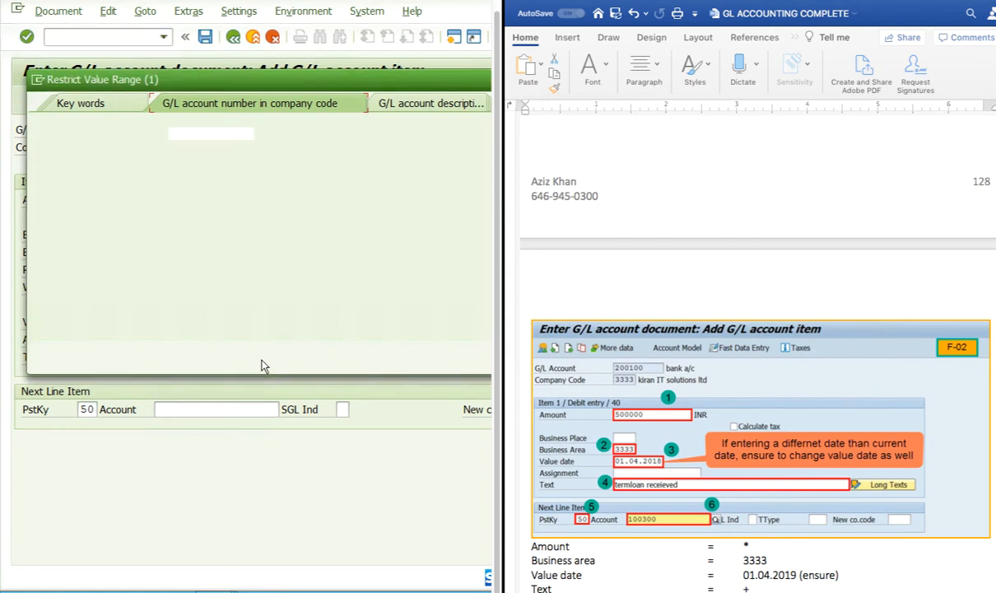
click(462, 350)
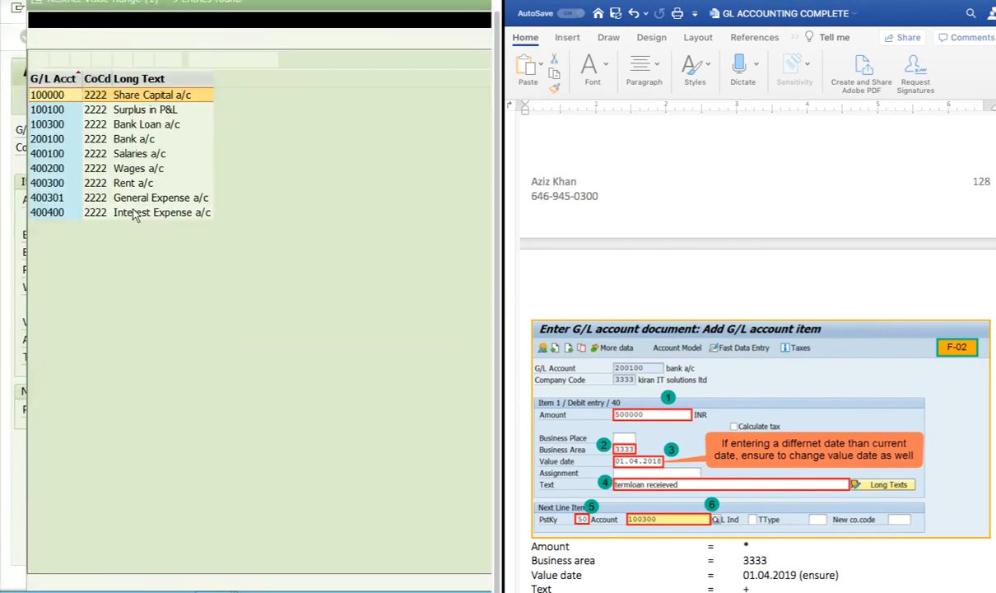
click(162, 124)
double_click(80, 126)
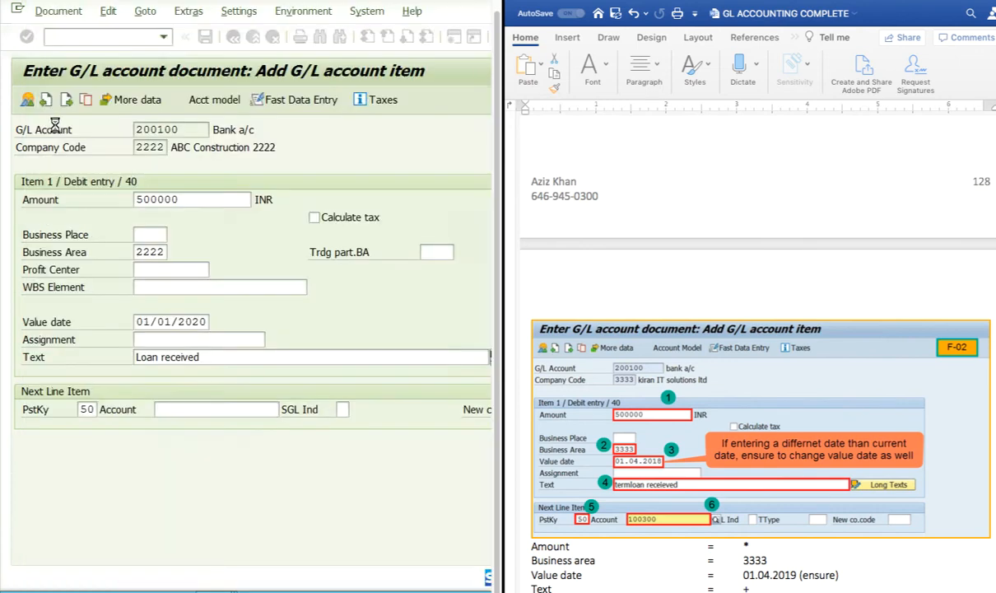
Proceed to the credit item for account 100300 and enter amount 500000 and business area 2222
click(205, 414)
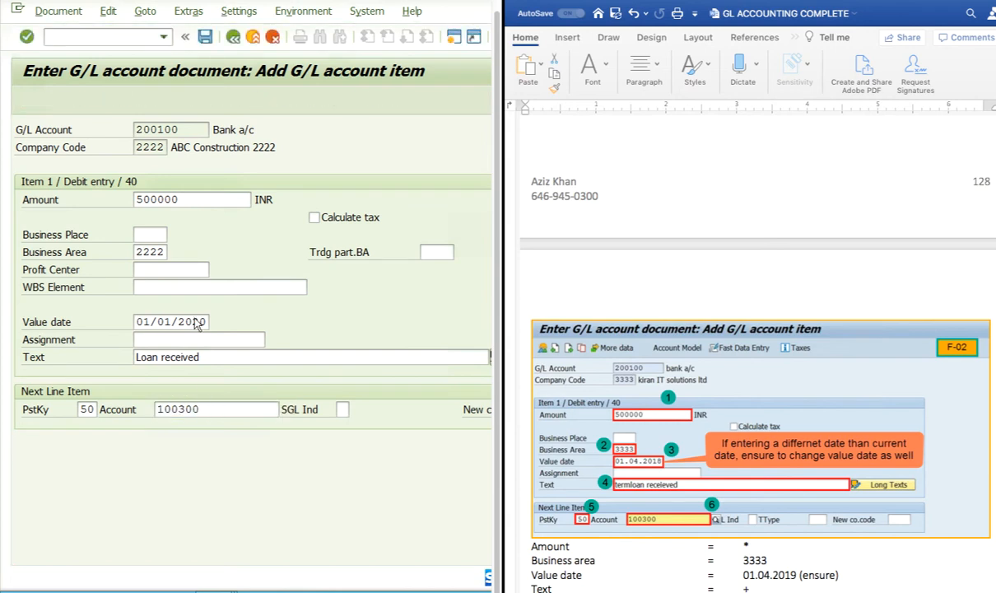
key(Return)
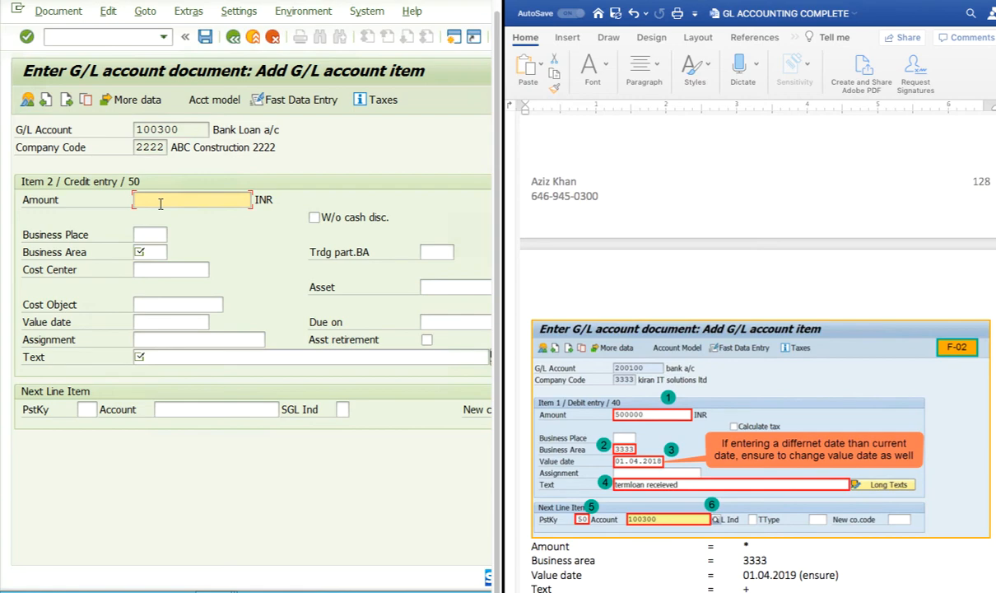
text(50000)
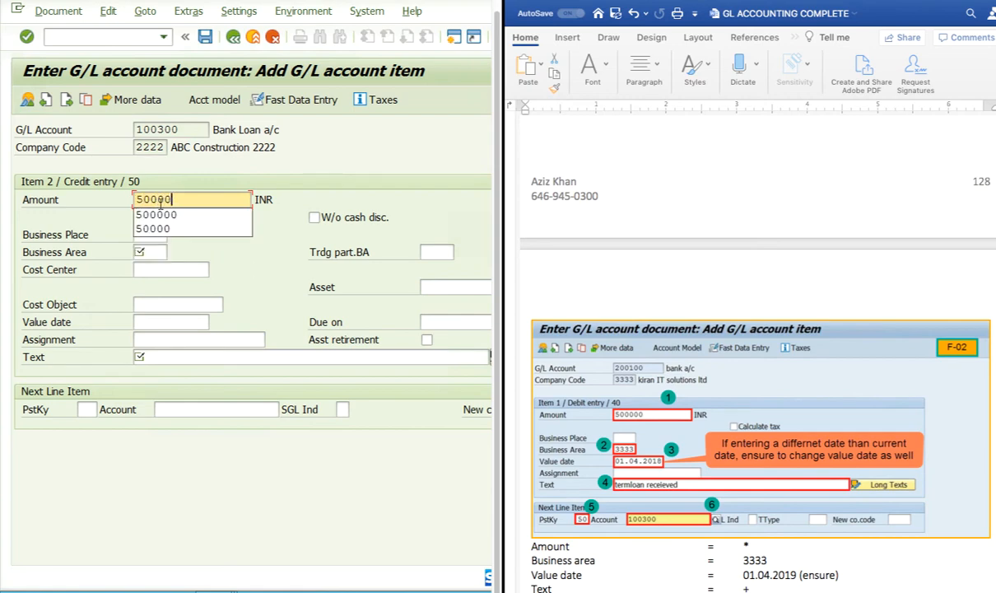
click(157, 215)
click(155, 249)
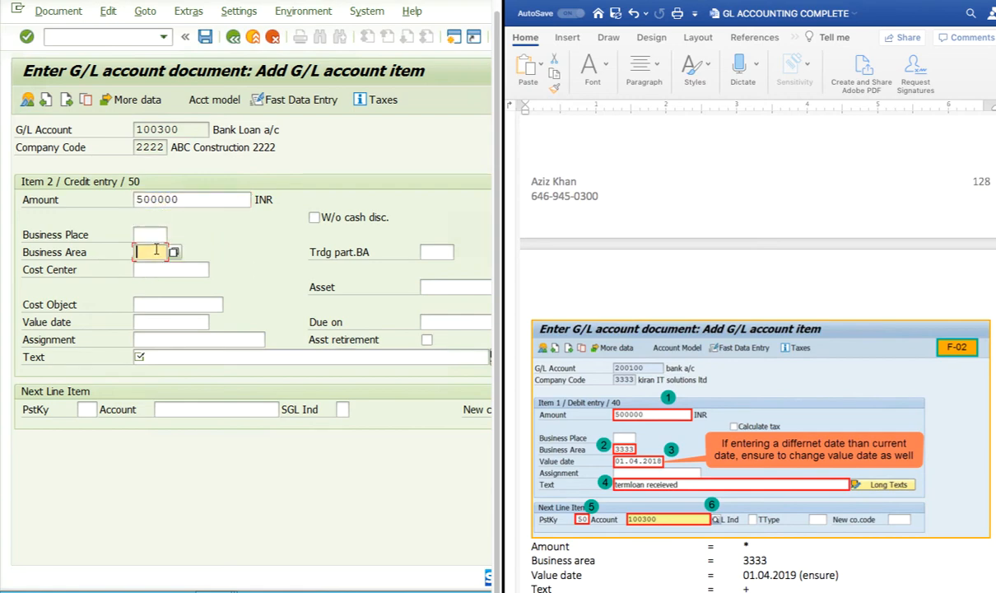
click(146, 262)
Fill in the credit item's text from the earlier entry and display the document overview
click(157, 356)
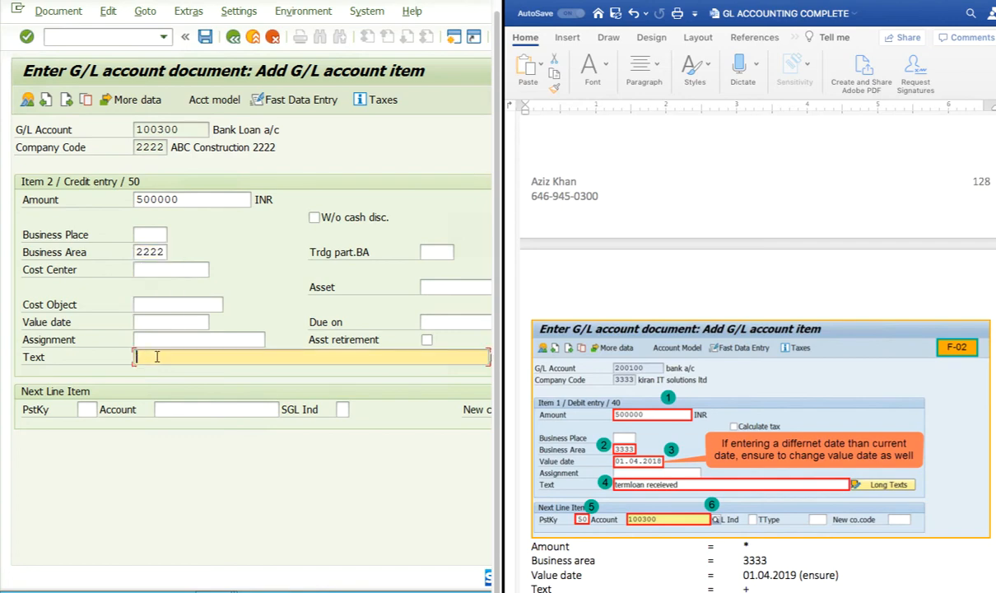
click(151, 373)
click(27, 100)
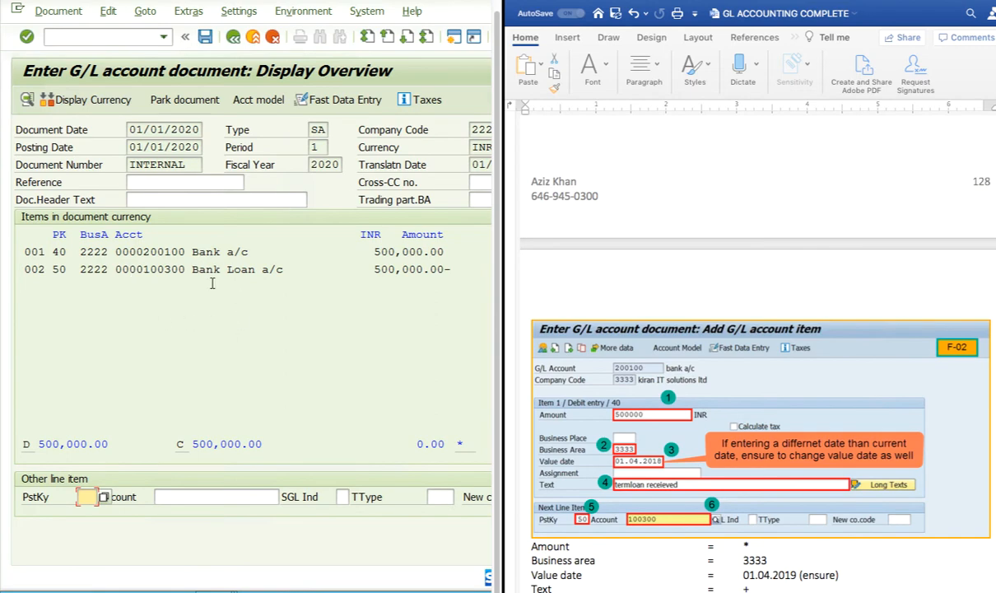
Compare the document overview with the guide's F-02 example and post the loan receipt document
scroll(799, 391, down, 6)
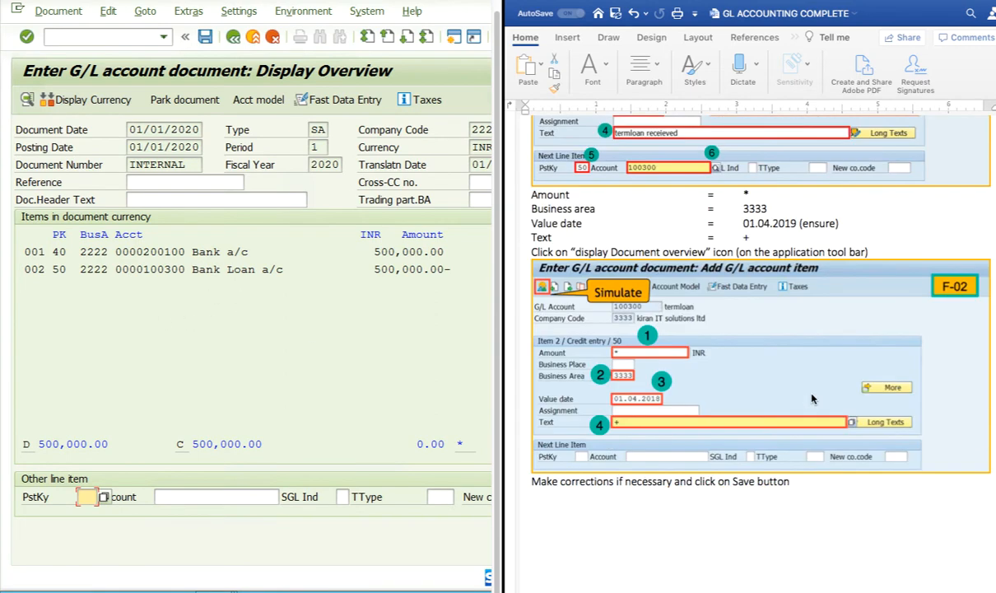
scroll(753, 362, up, 1)
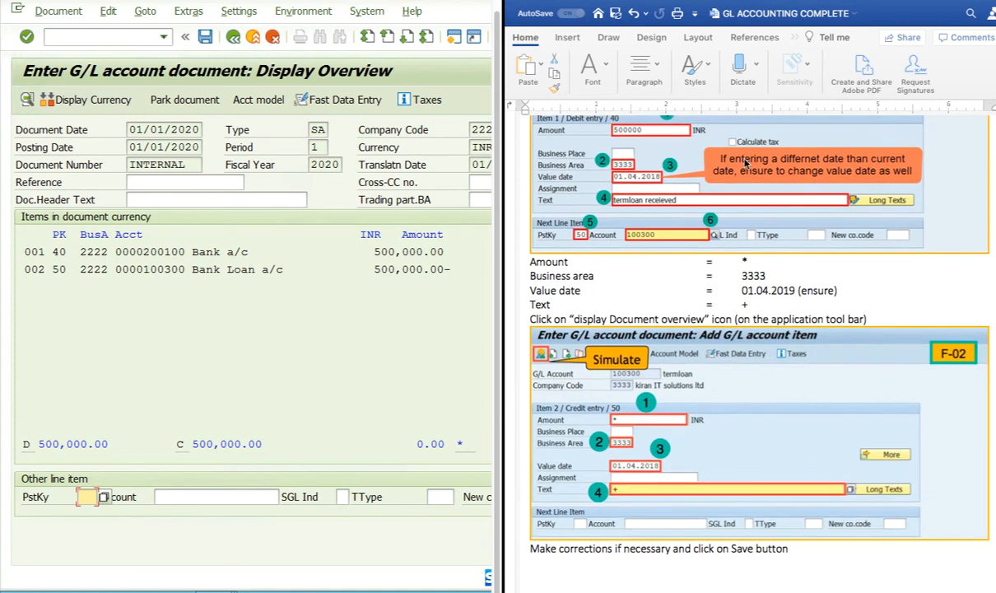
scroll(761, 272, down, 5)
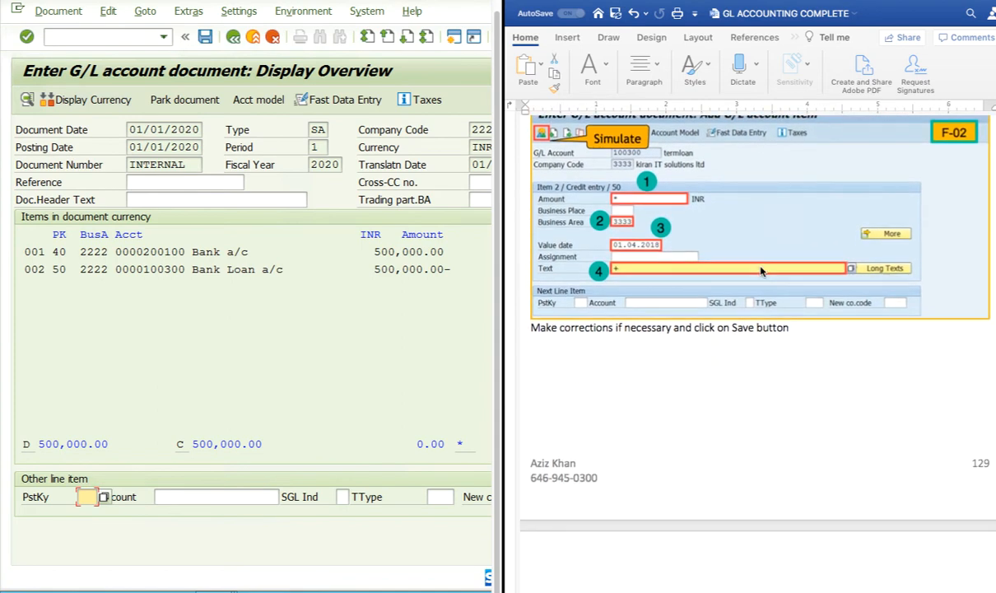
scroll(761, 272, down, 3)
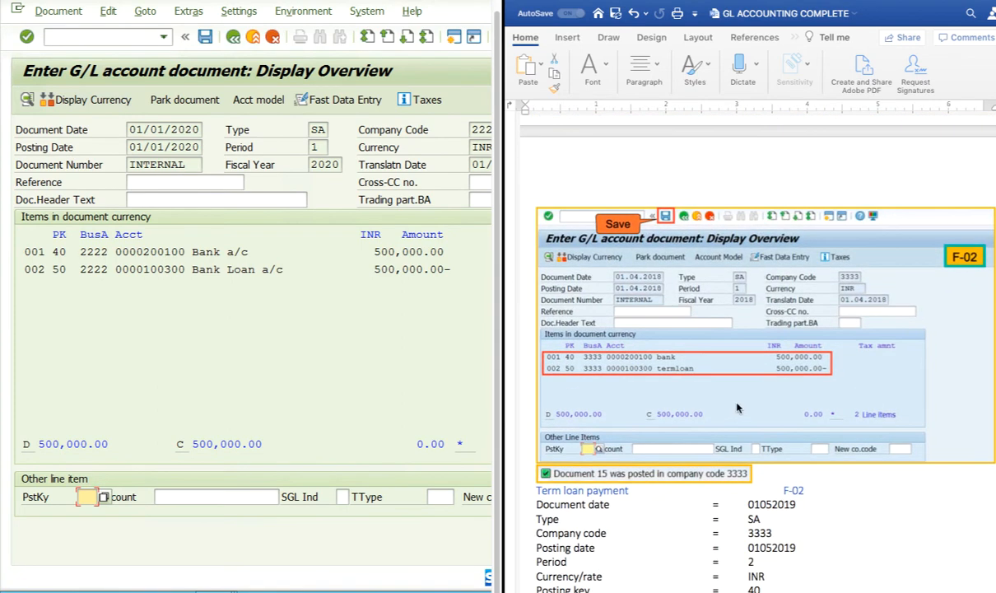
scroll(753, 380, down, 1)
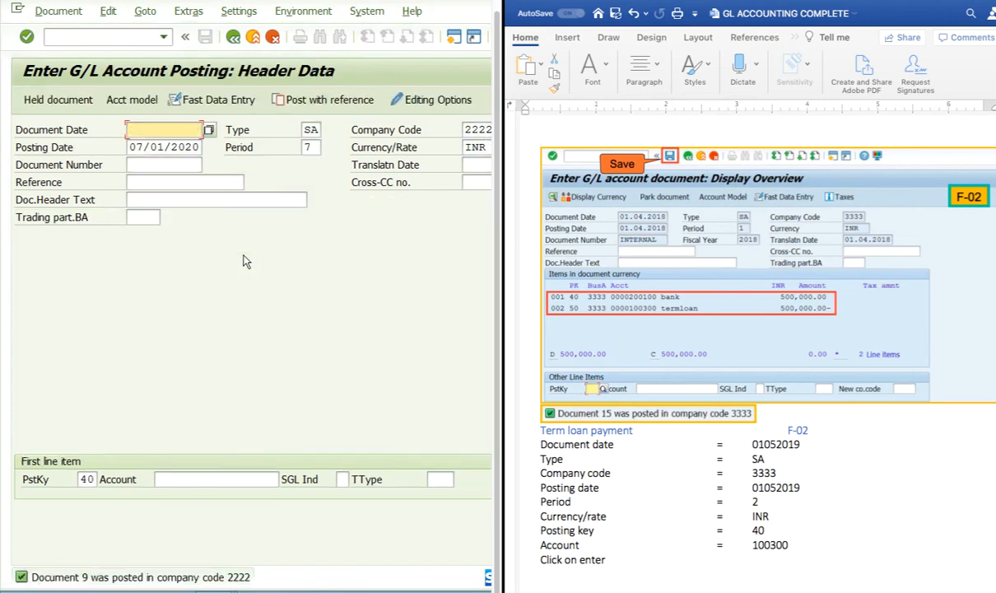
Display the posted loan receipt document in data entry view and return to the posting header screen
click(58, 10)
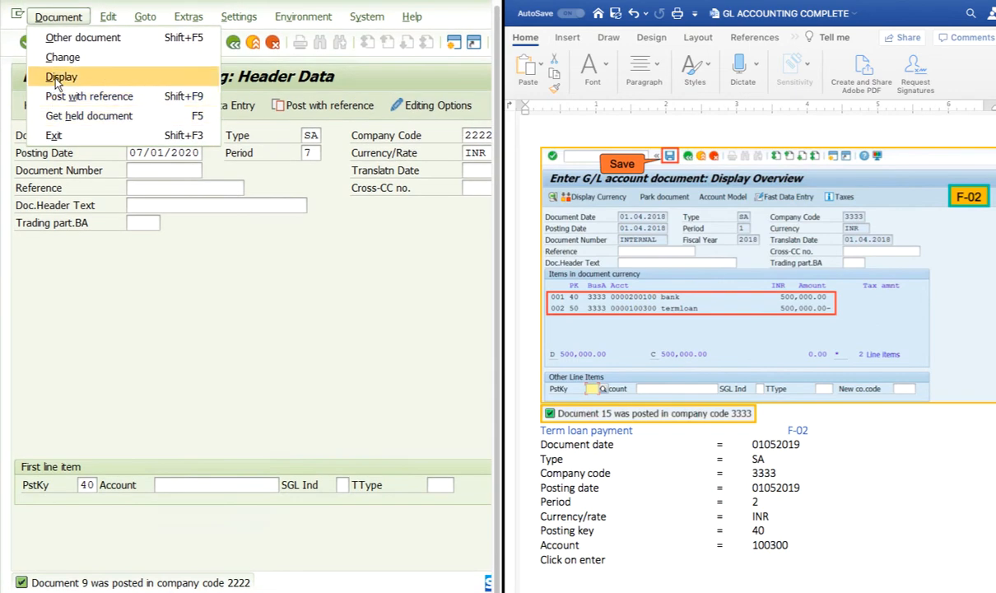
click(57, 77)
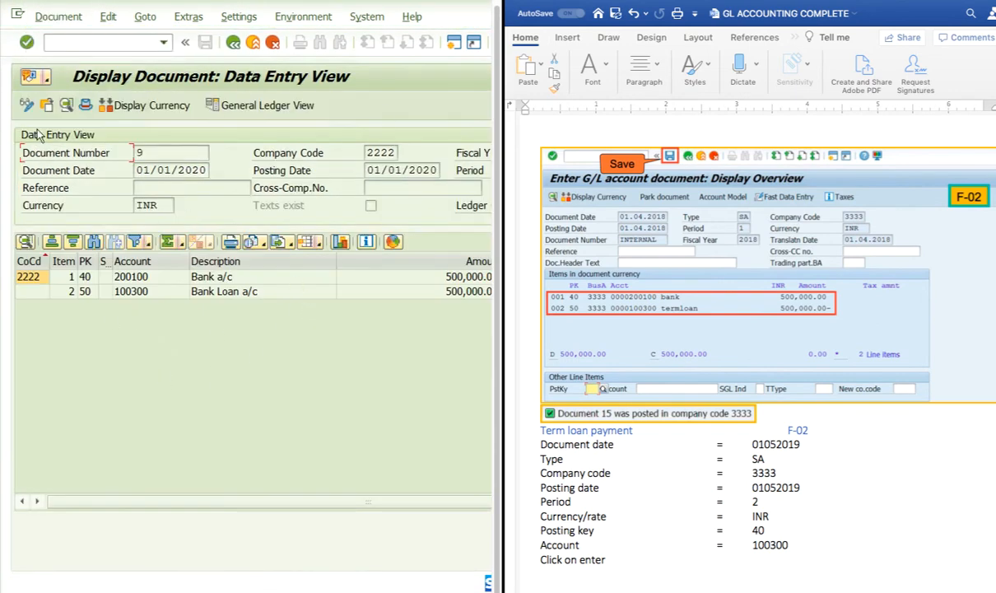
click(233, 42)
click(234, 46)
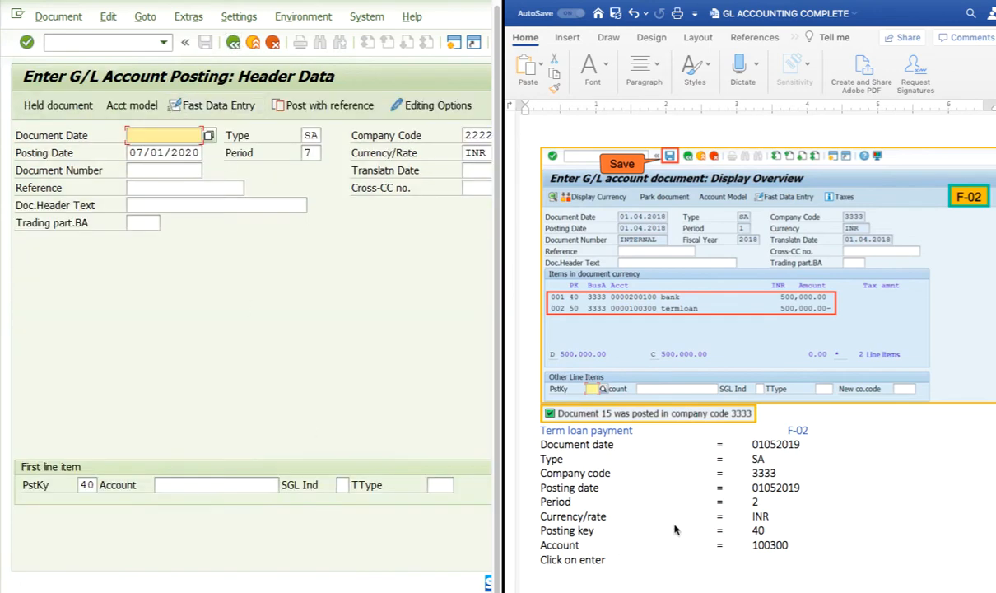
Review the guide's term loan payment example, interest worksheet and F.52 interest calculation instructions
scroll(722, 497, down, 3)
scroll(723, 497, down, 5)
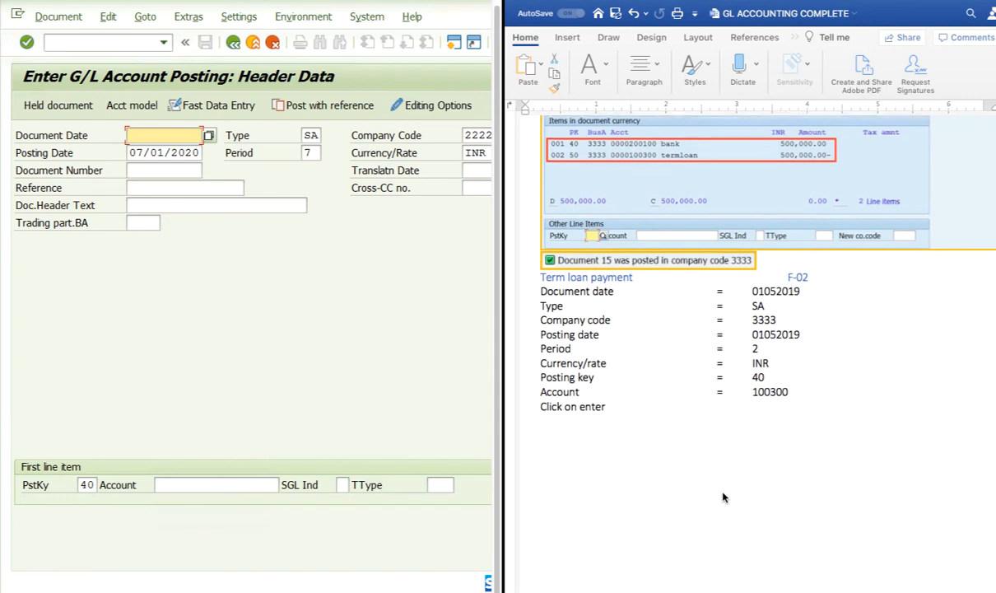
scroll(723, 498, down, 10)
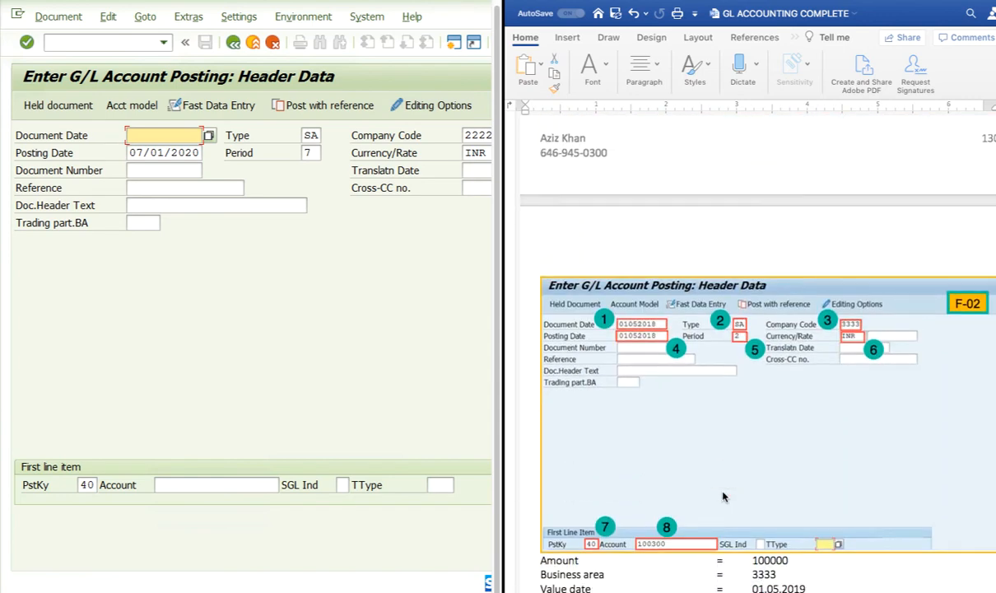
scroll(723, 495, down, 5)
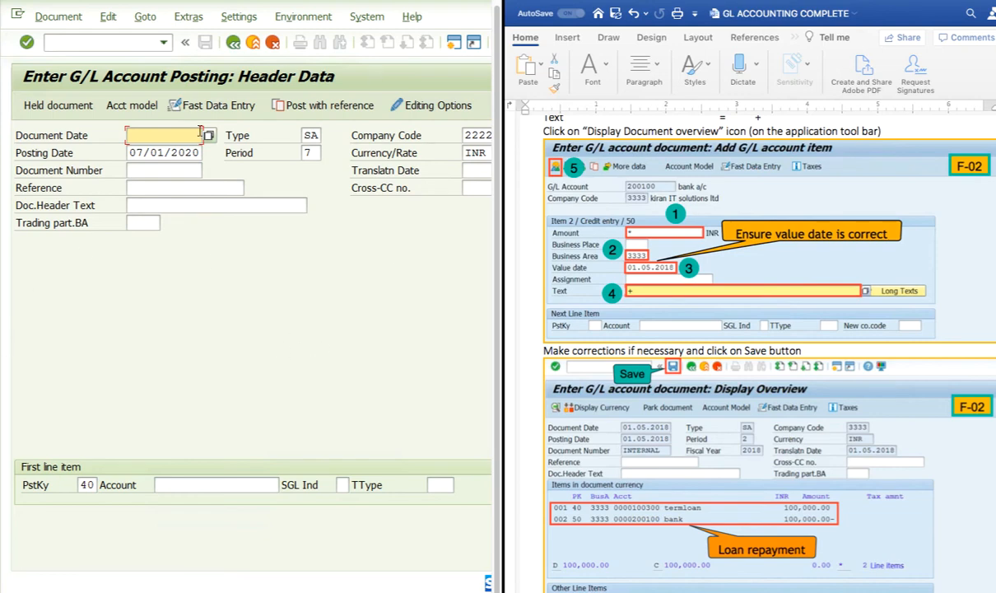
scroll(751, 383, down, 5)
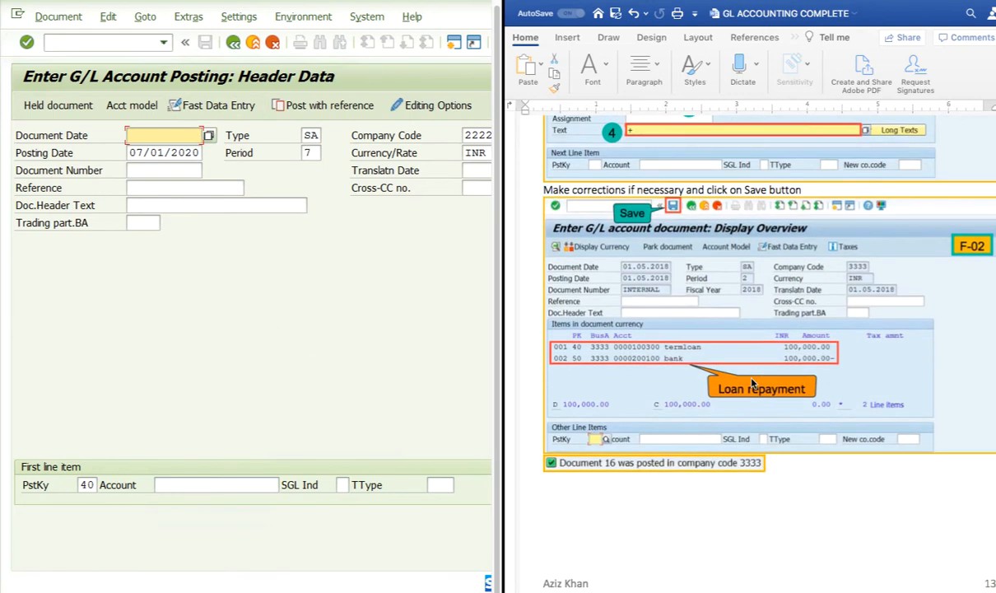
scroll(752, 383, down, 10)
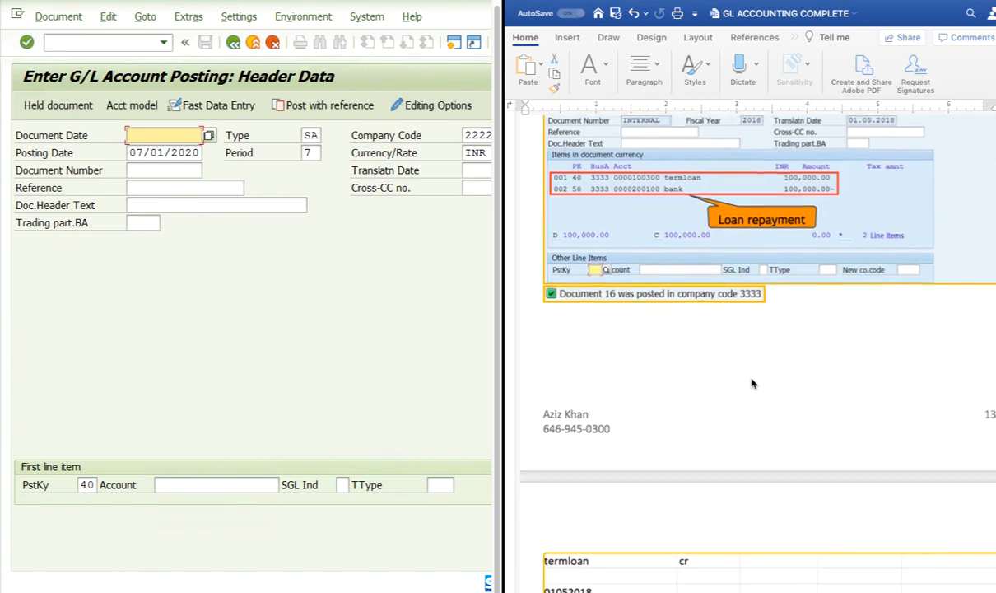
scroll(752, 383, down, 5)
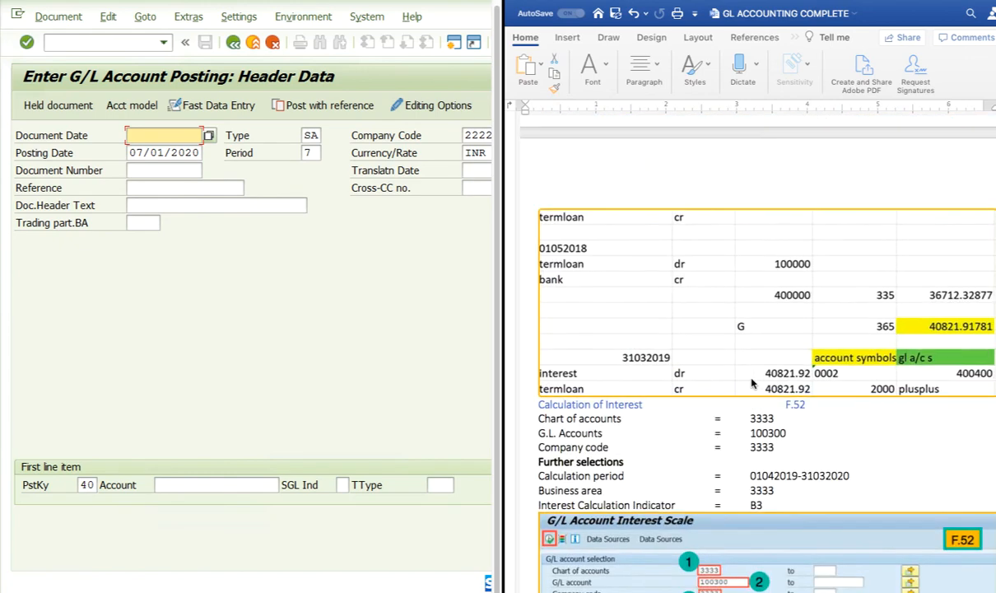
scroll(752, 383, down, 3)
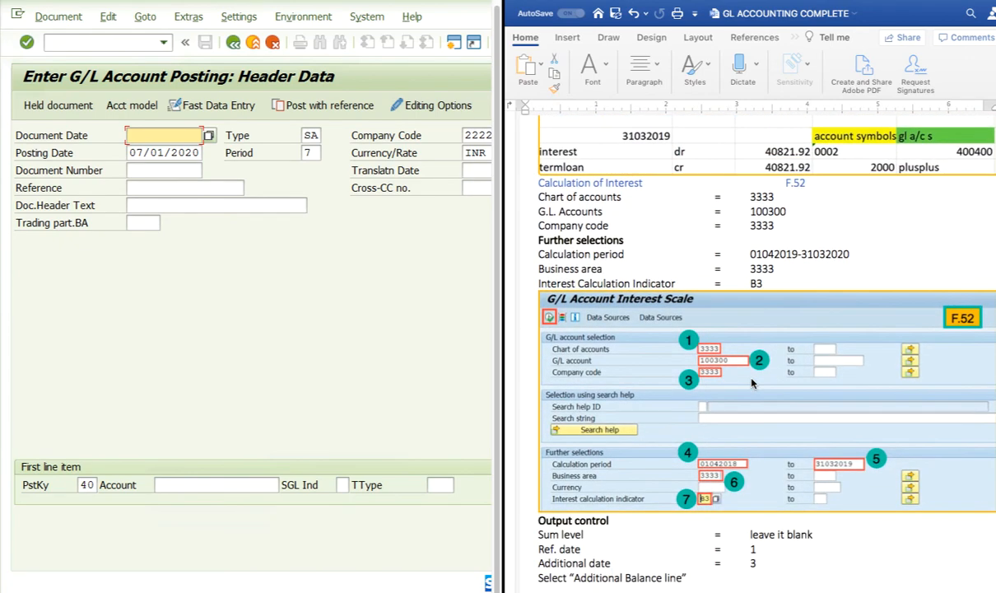
Leave the G/L posting with /n and start transaction F.52
click(163, 42)
click(51, 85)
click(25, 42)
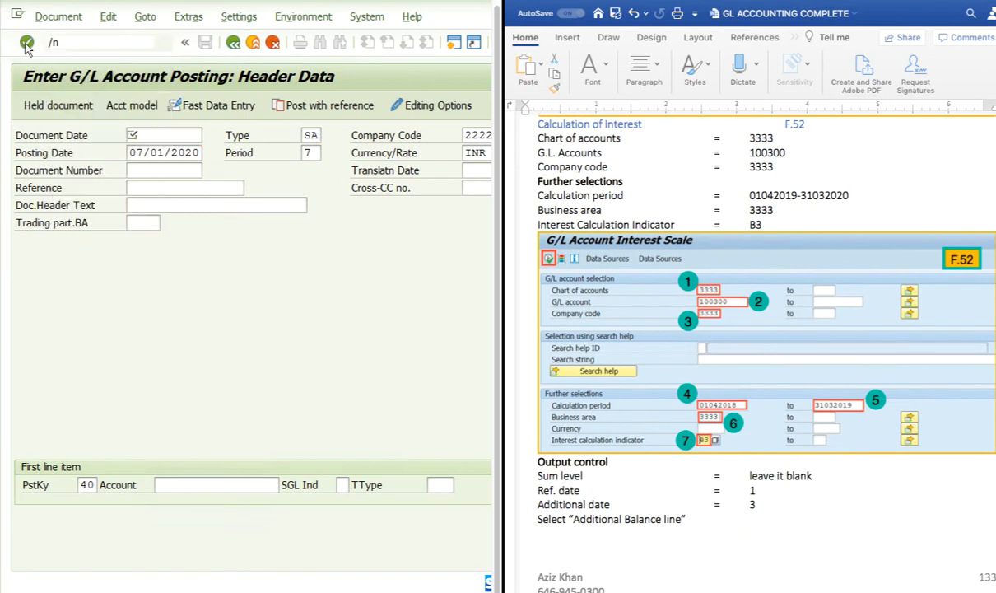
text(f.)
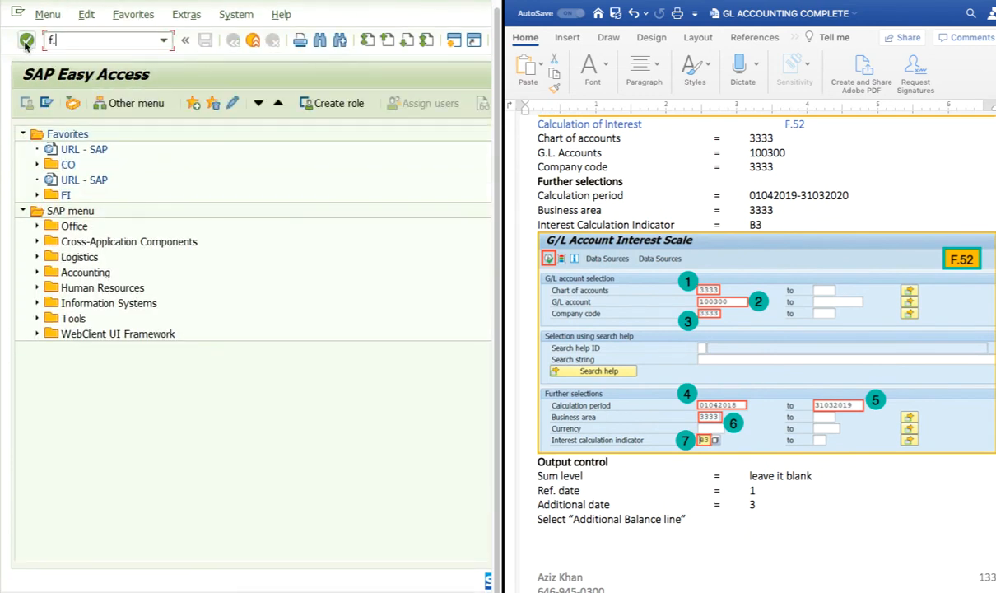
text(52)
click(26, 41)
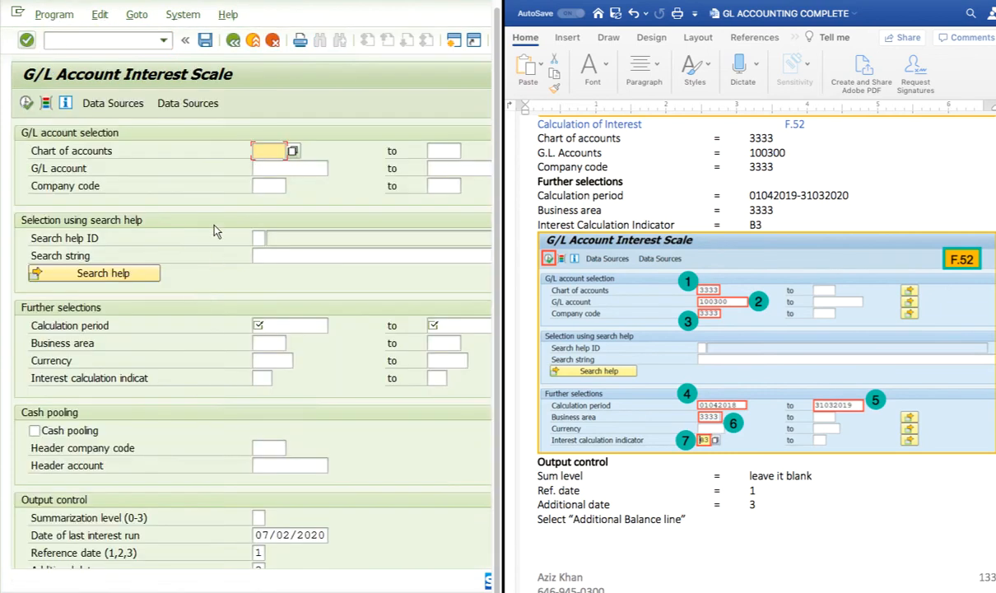
Set the interest scale's chart of accounts to 2222, G/L account to 100300 Bank Loan a/c and company code to 2222
text(2222)
click(277, 168)
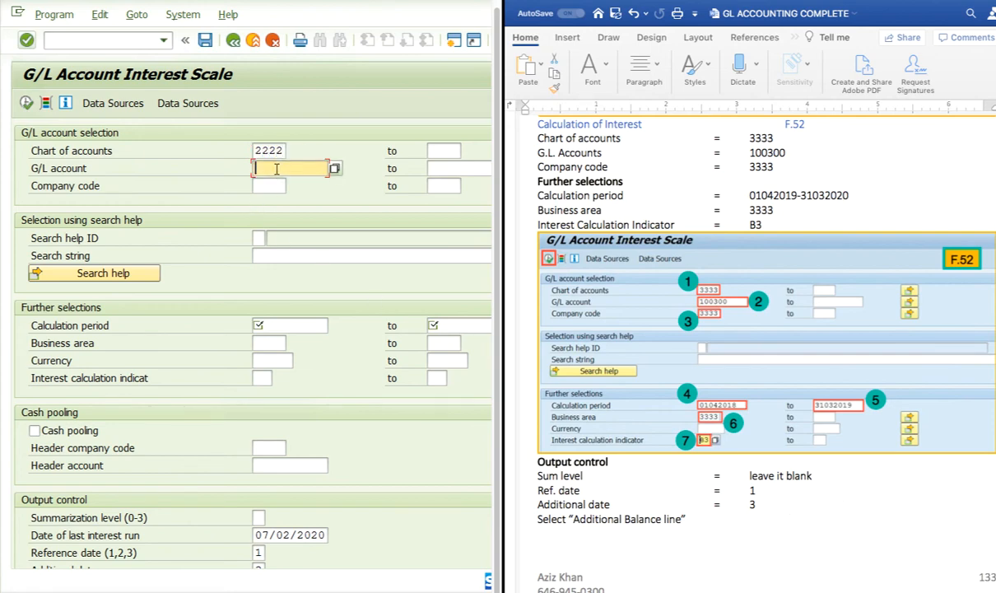
text(100300)
click(335, 168)
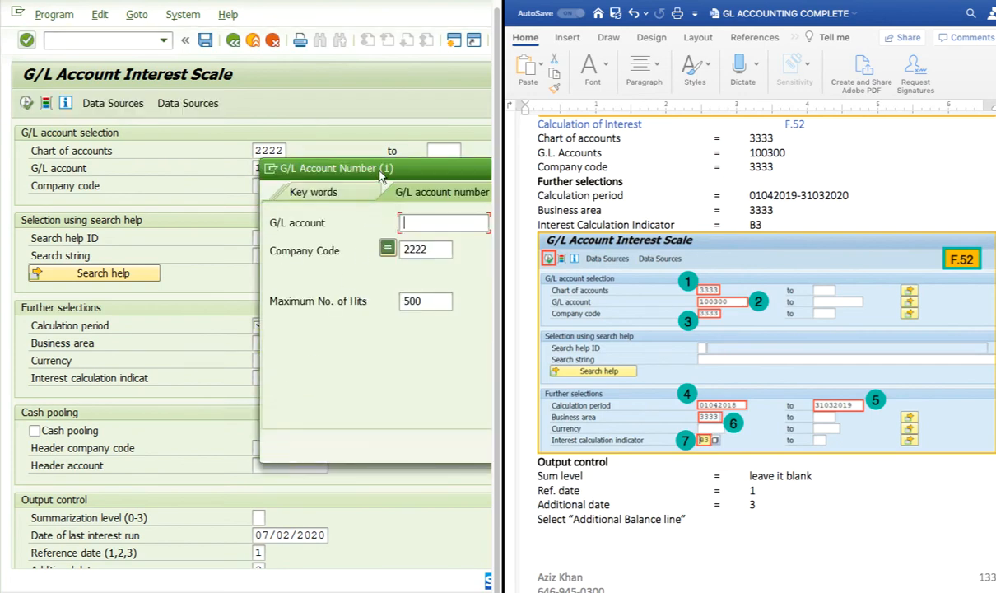
click(414, 438)
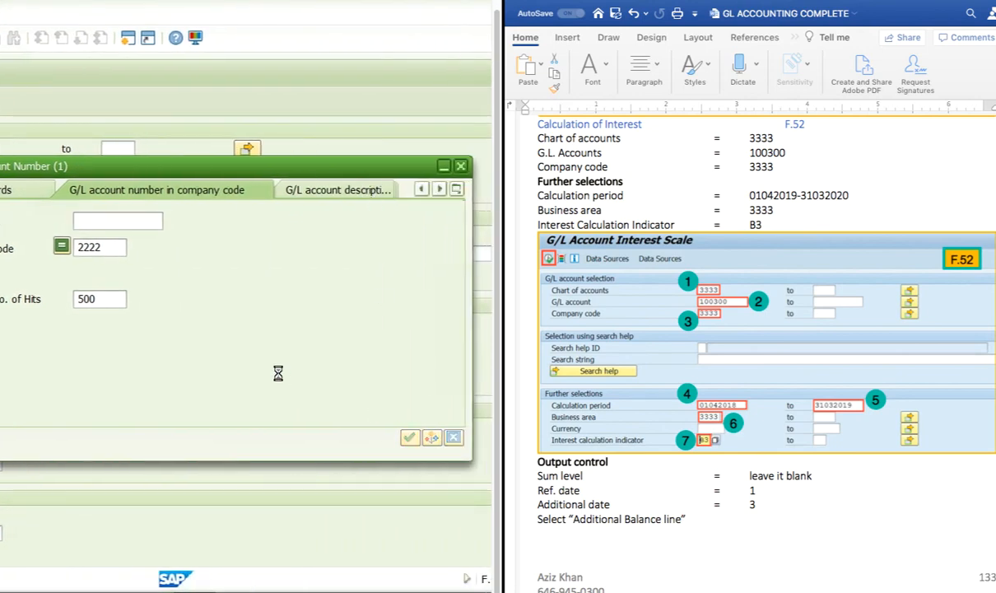
scroll(280, 374, left, 5)
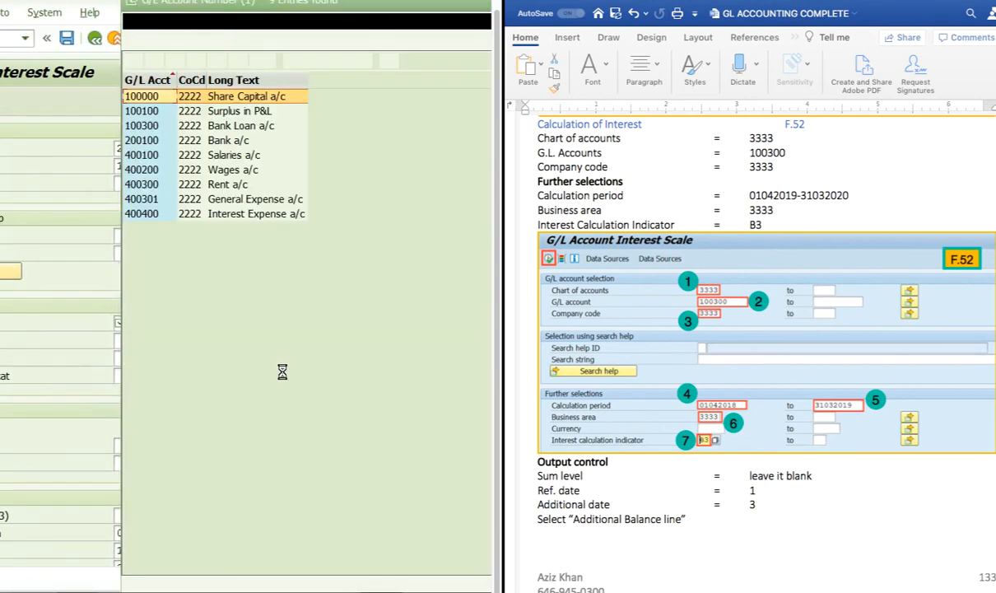
click(224, 125)
double_click(201, 125)
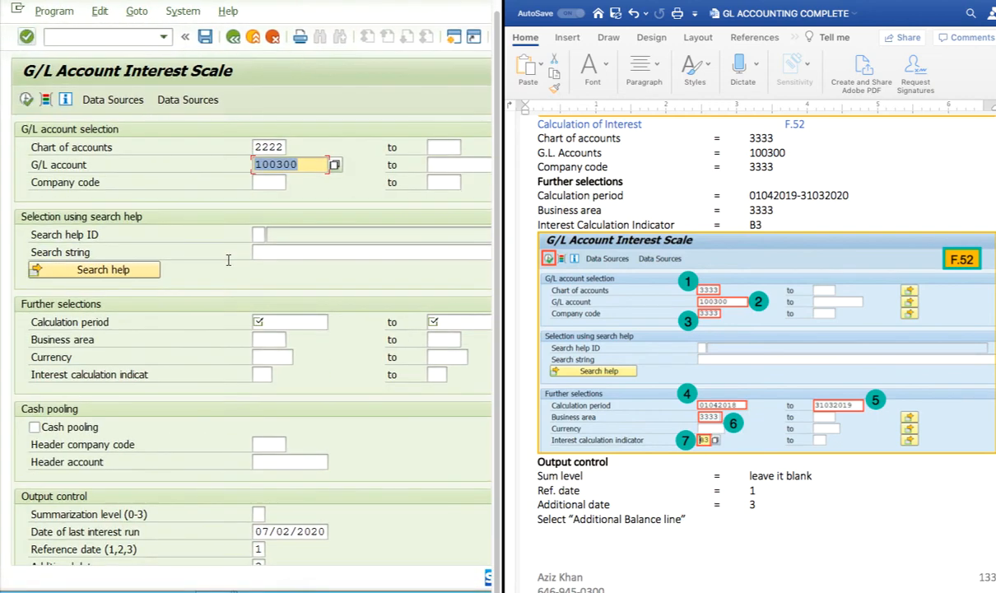
click(270, 182)
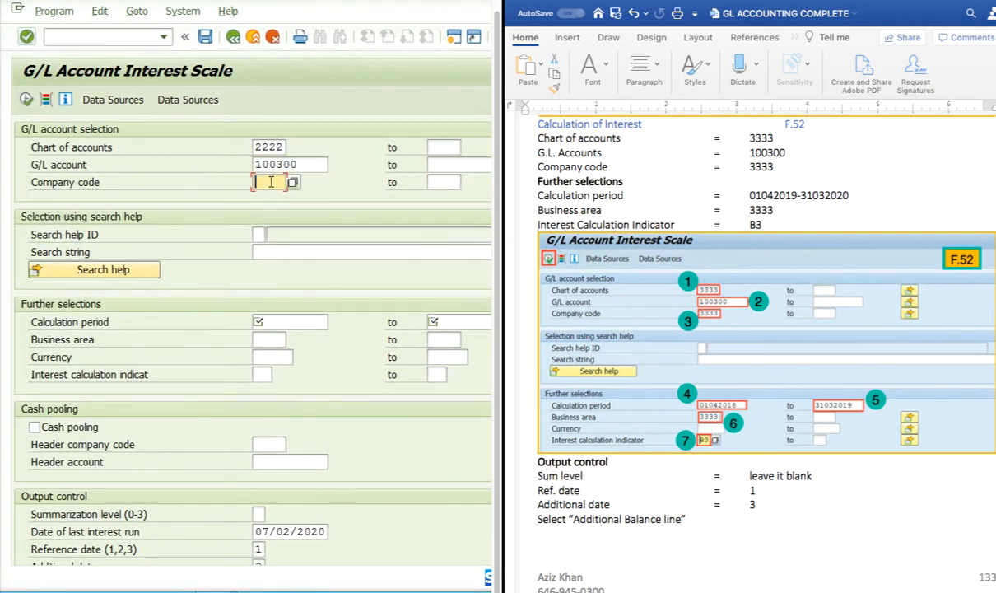
text(2222)
Set the calculation period from 01/01/2020 to 12/32/2020
click(279, 321)
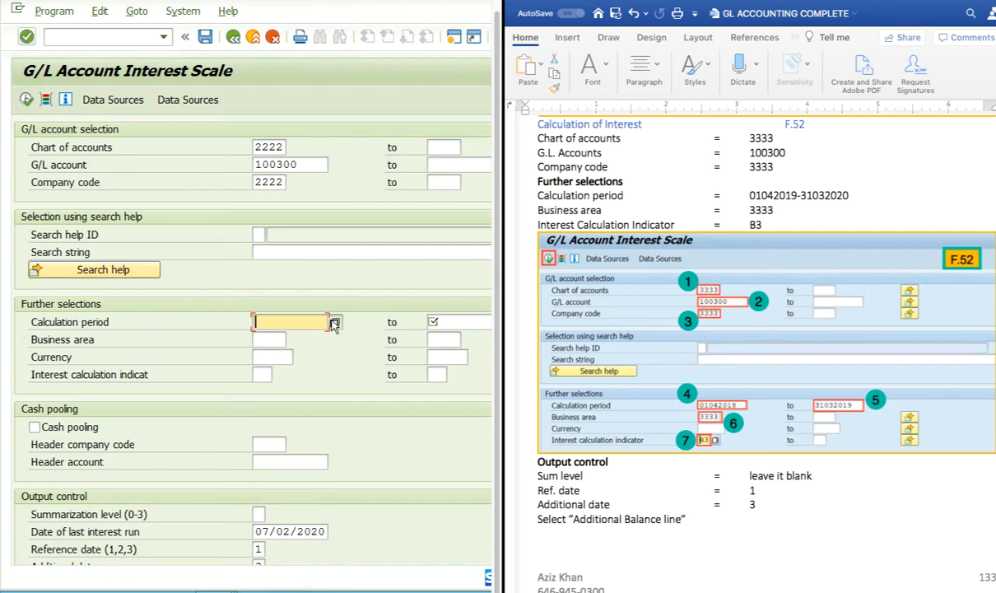
click(333, 324)
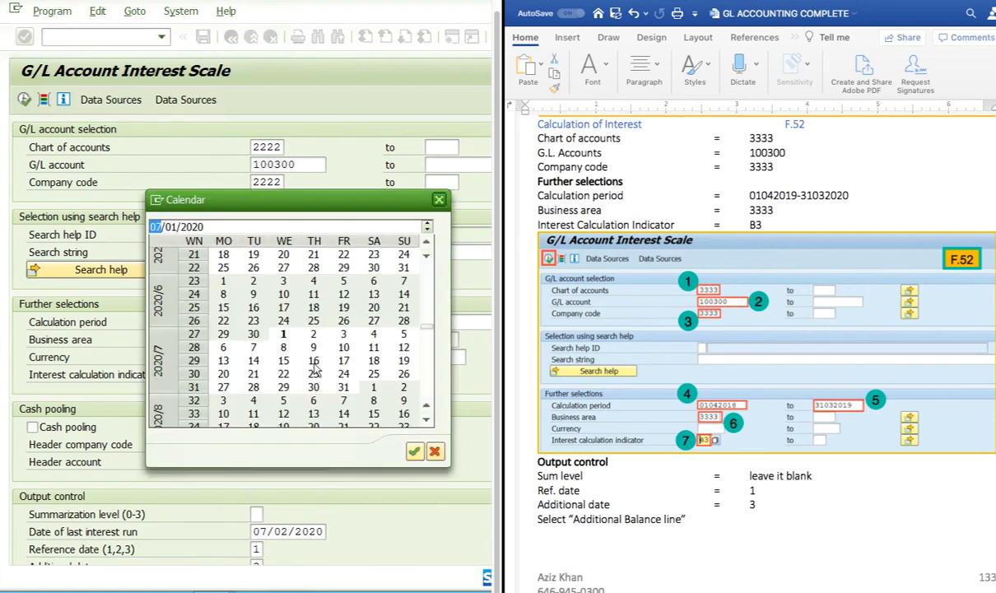
double_click(283, 335)
click(267, 322)
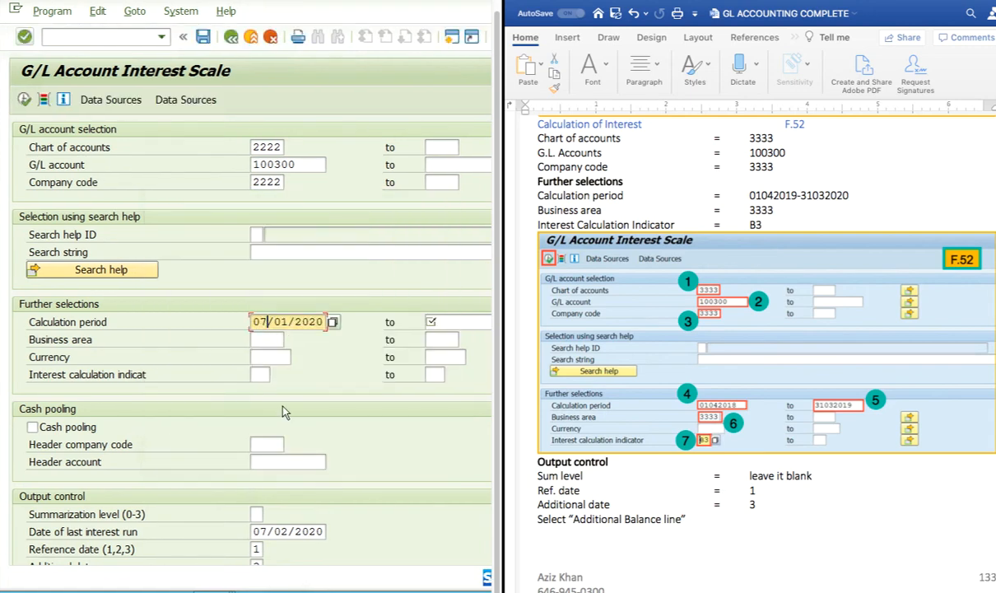
key(BackSpace)
text(1)
click(453, 324)
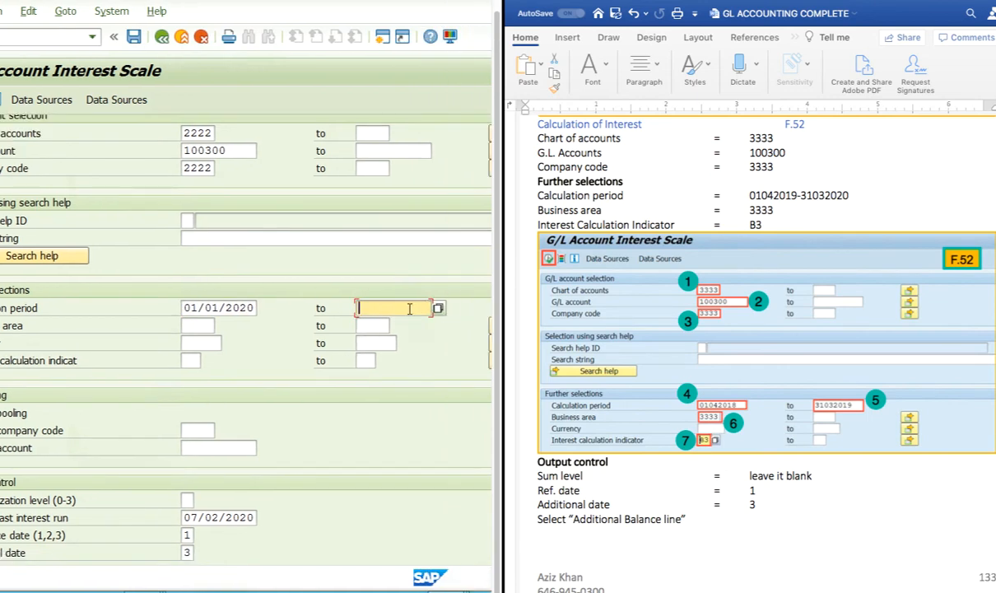
text(12/32/2020)
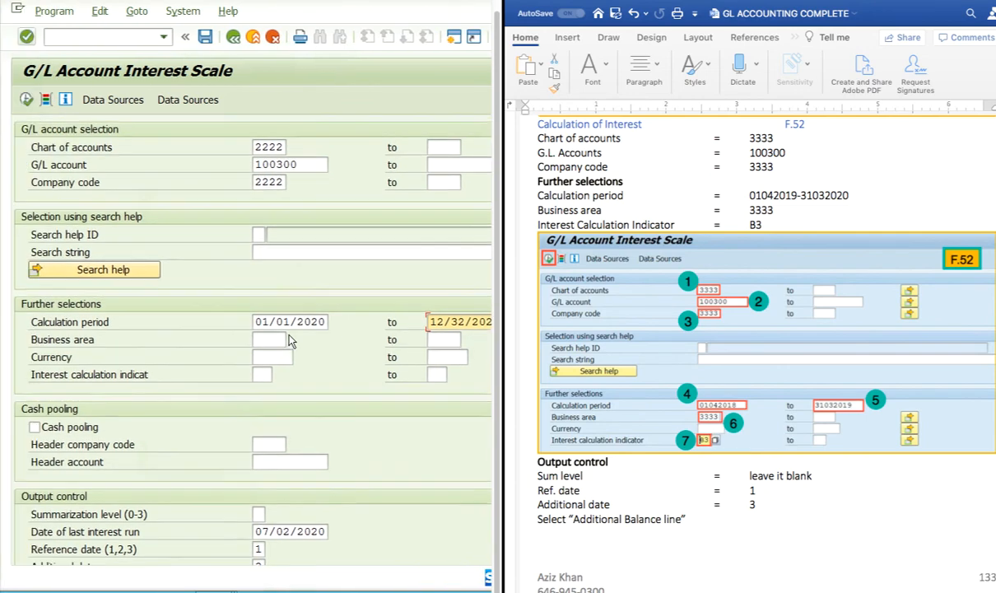
Set the business area to 2222 and the interest calculation indicator to B2 (Interest ID 2222)
click(202, 330)
text(2222)
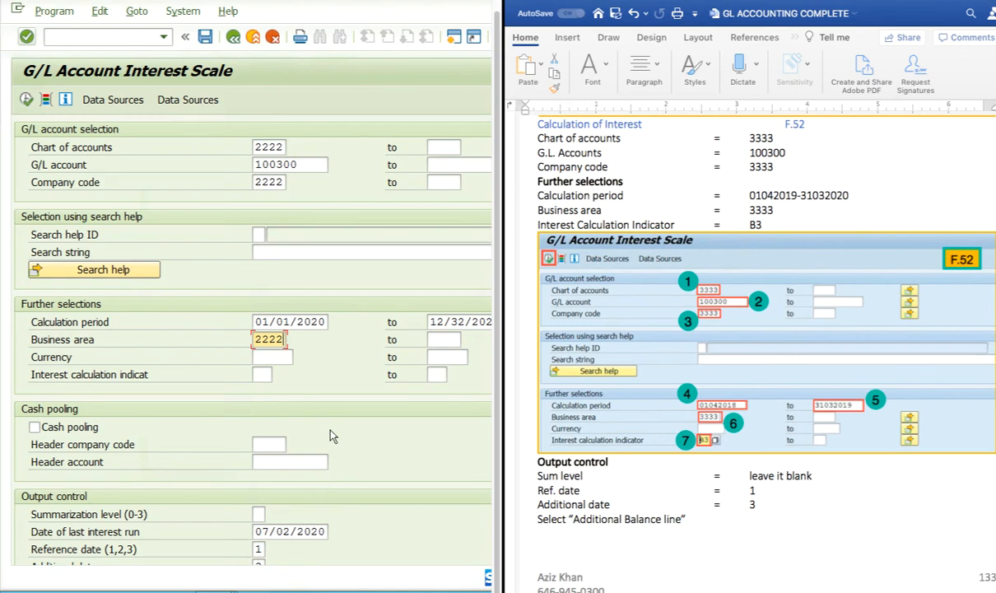
click(260, 374)
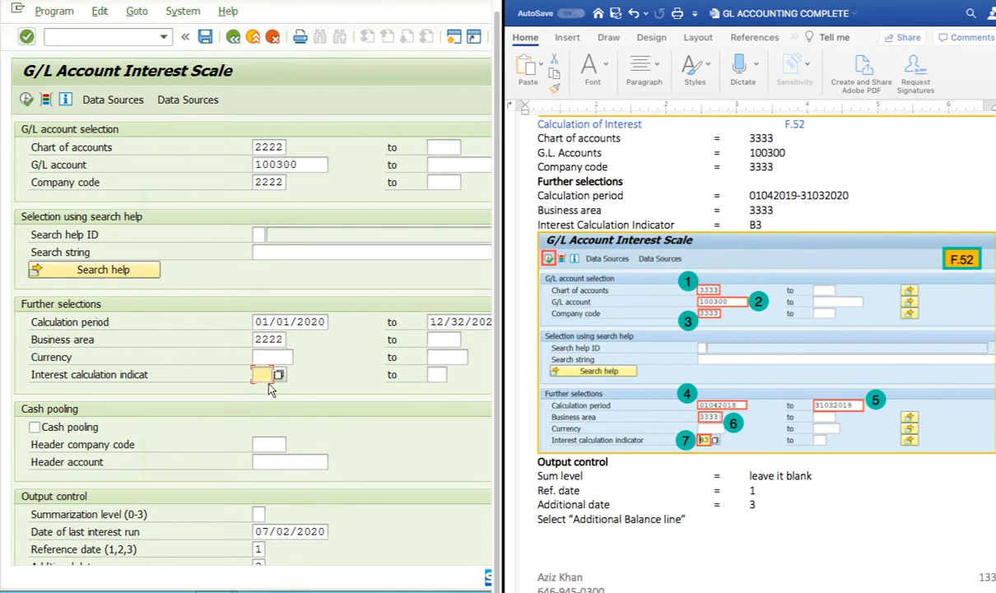
click(279, 377)
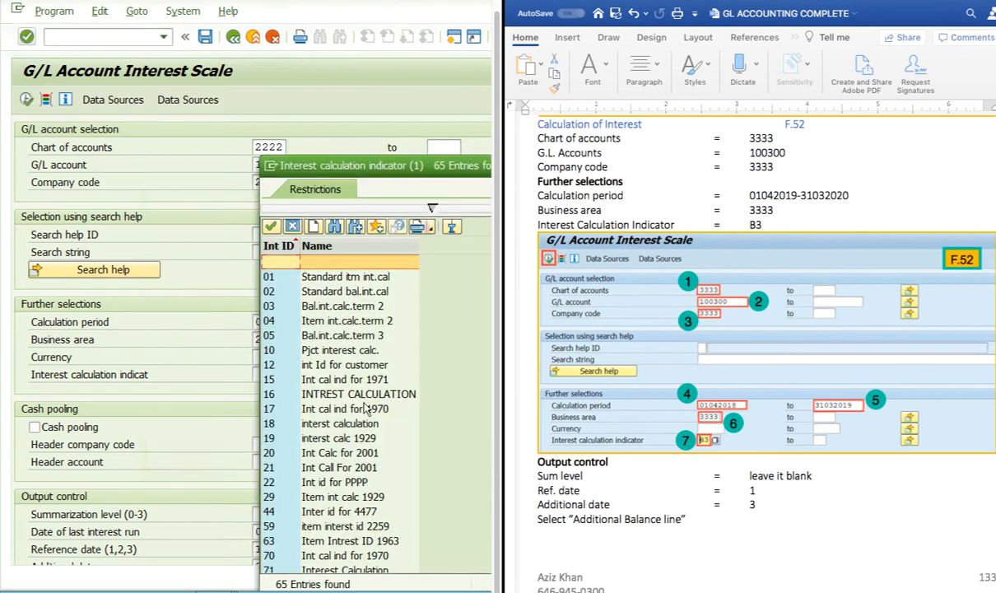
click(334, 226)
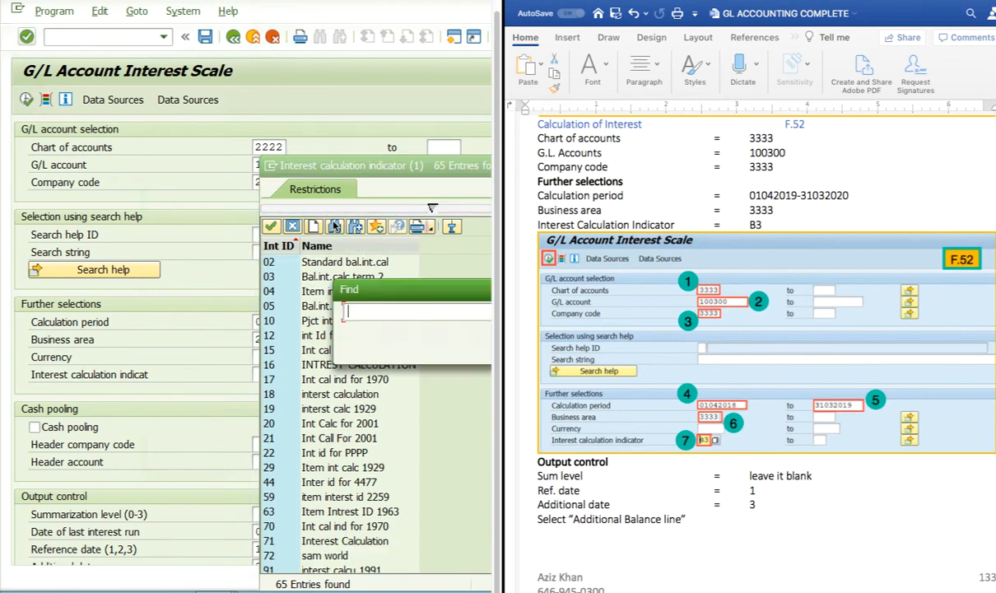
text(b2)
scroll(379, 311, right, 3)
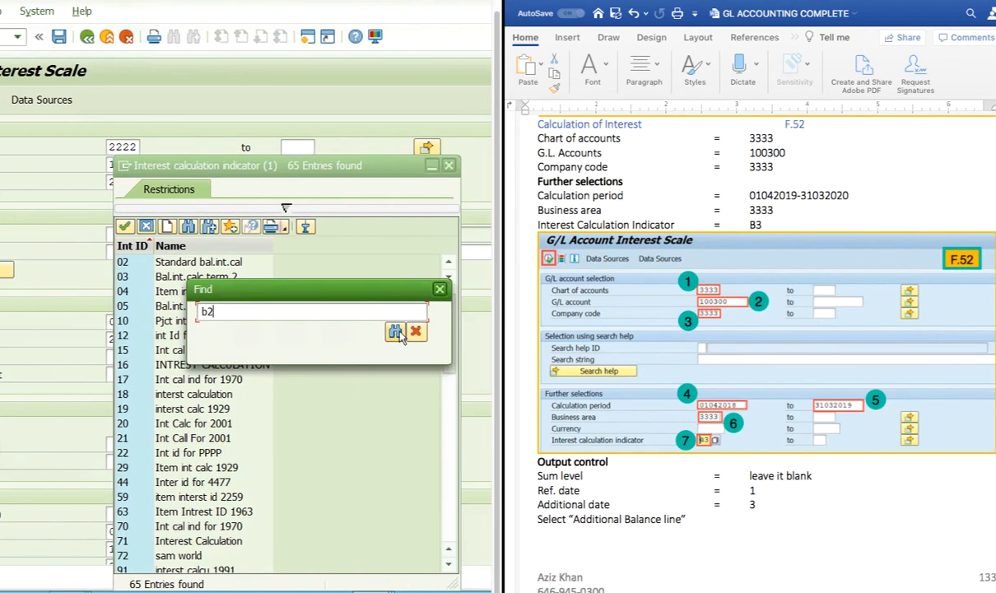
click(396, 332)
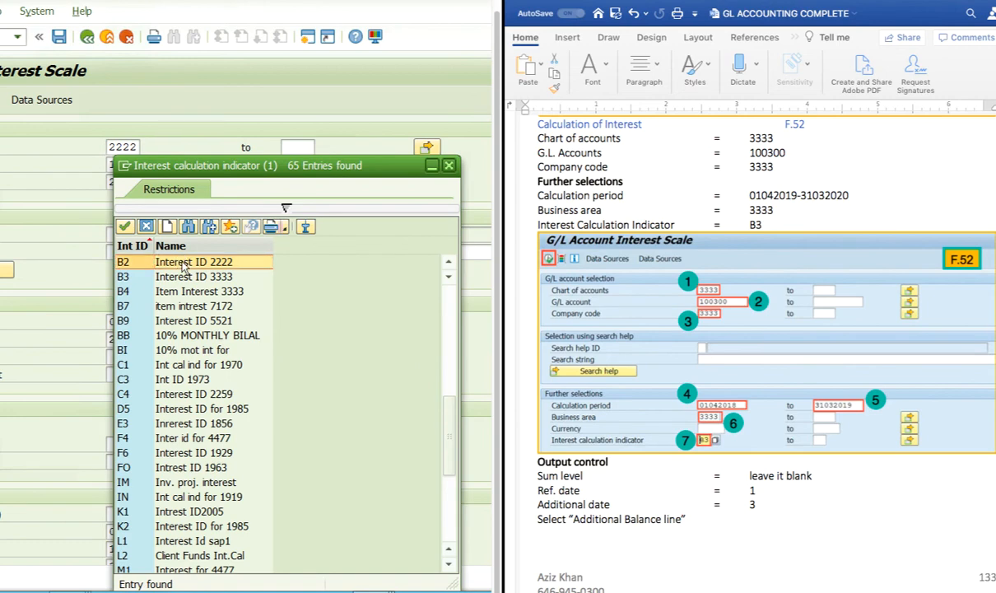
double_click(182, 267)
scroll(182, 267, left, 3)
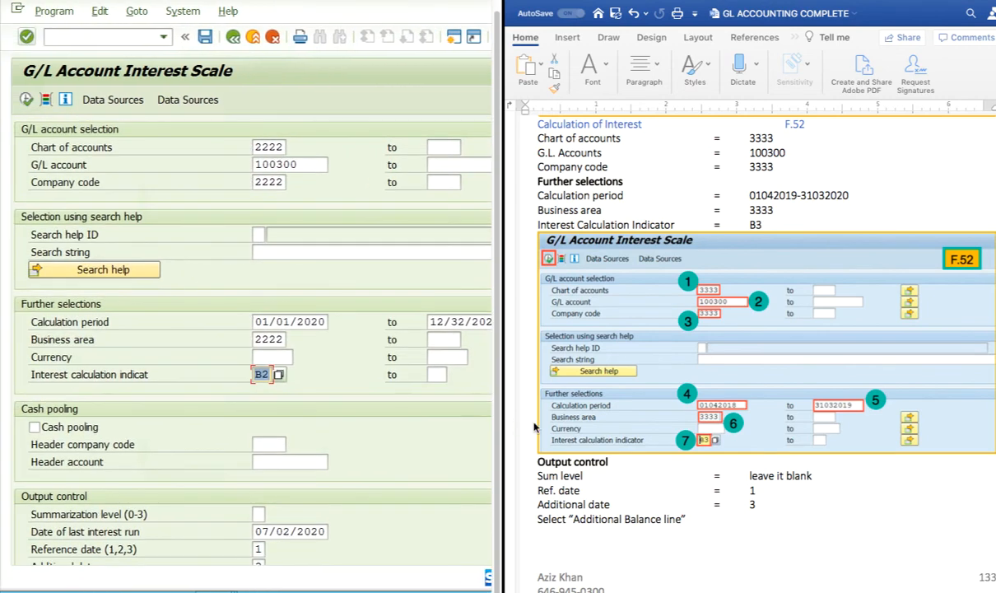
Choose 1, Value date (or payment period baseline date), as the reference date in the output control settings
scroll(244, 493, down, 3)
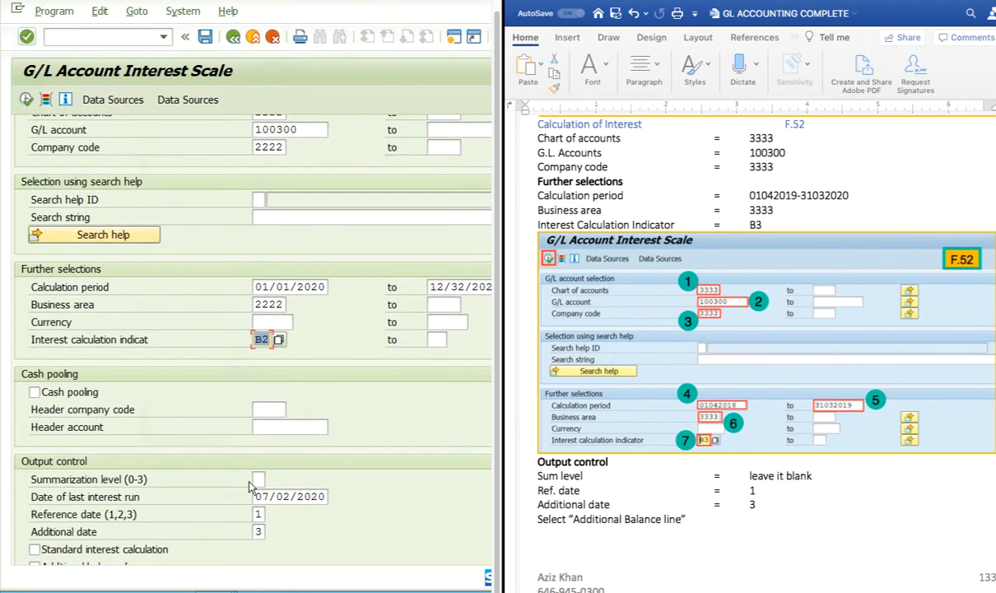
scroll(251, 486, down, 3)
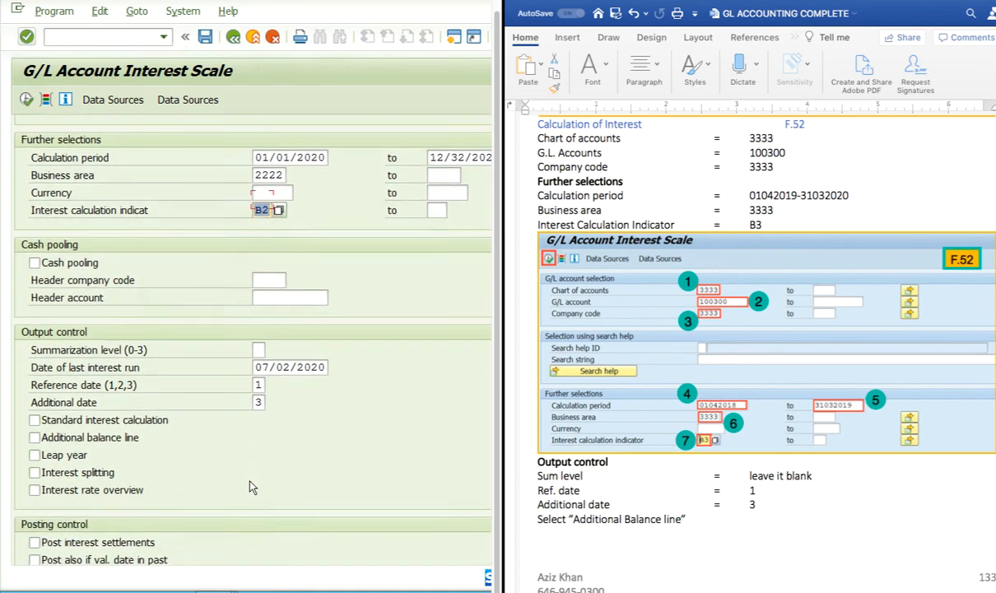
scroll(860, 461, down, 5)
scroll(859, 461, down, 5)
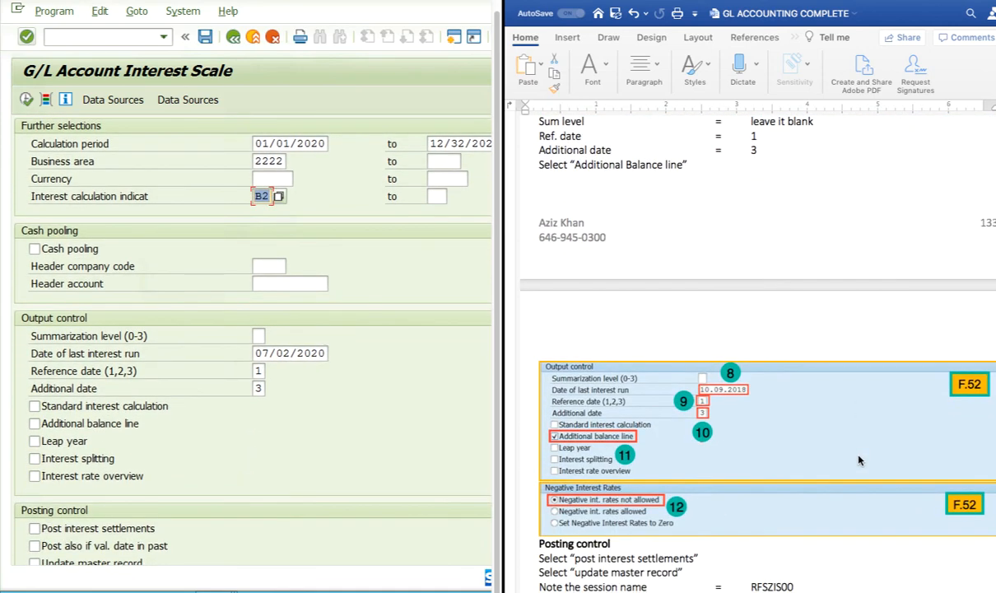
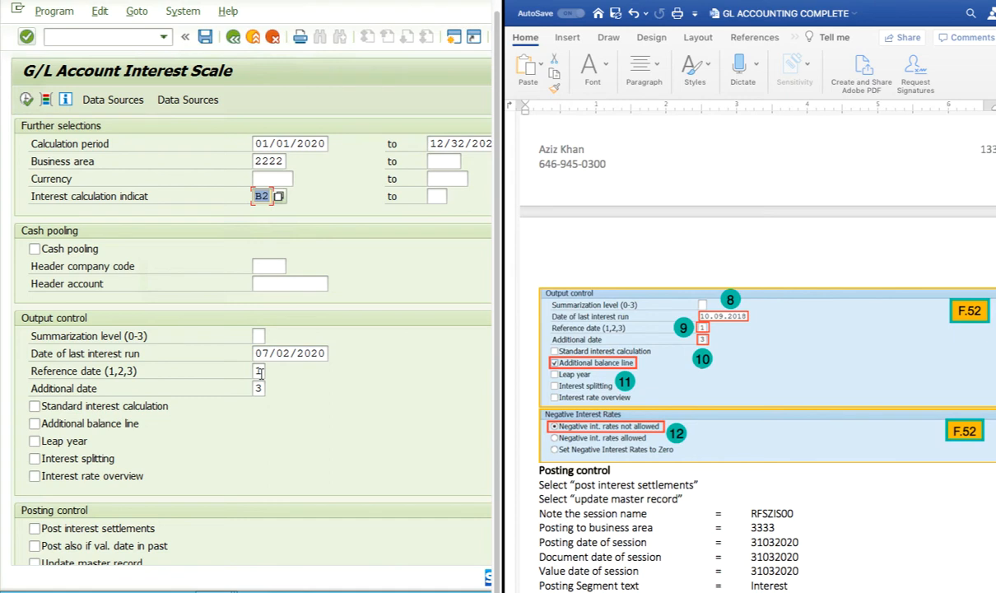
click(261, 373)
click(274, 372)
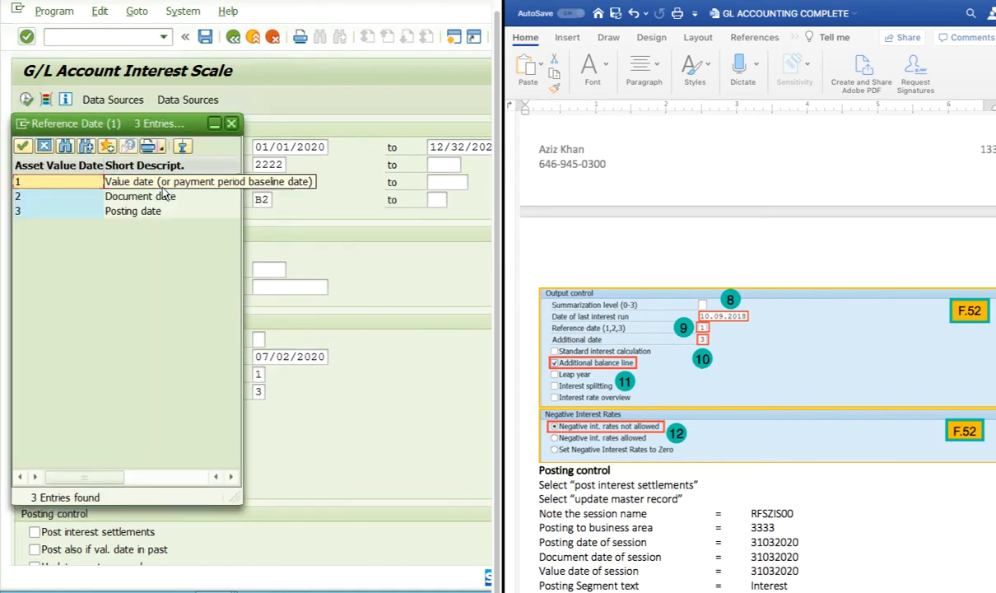
double_click(165, 185)
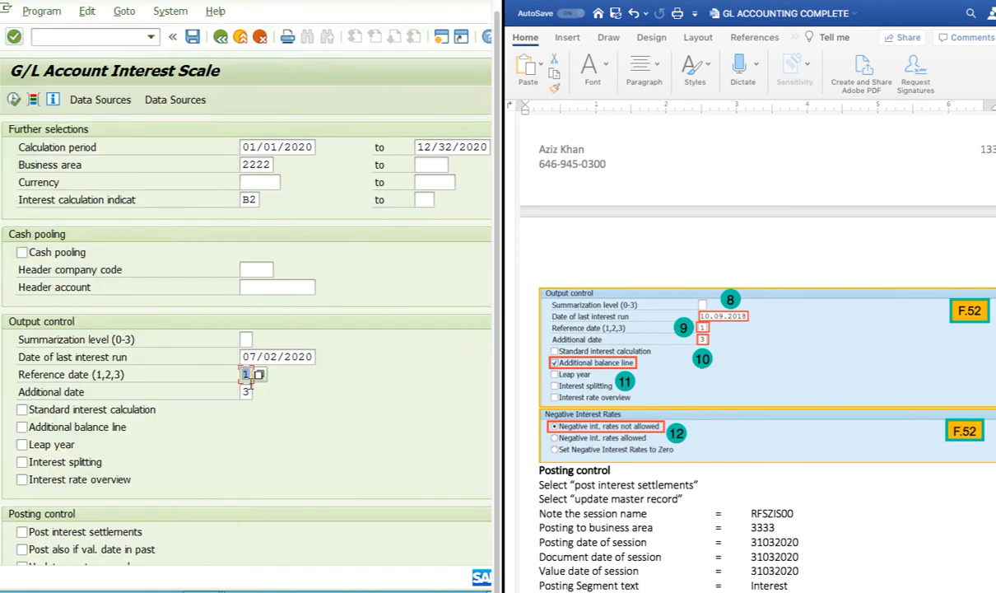
Choose 3, Posting date, as the additional date and enable the additional balance line option
click(248, 393)
click(260, 394)
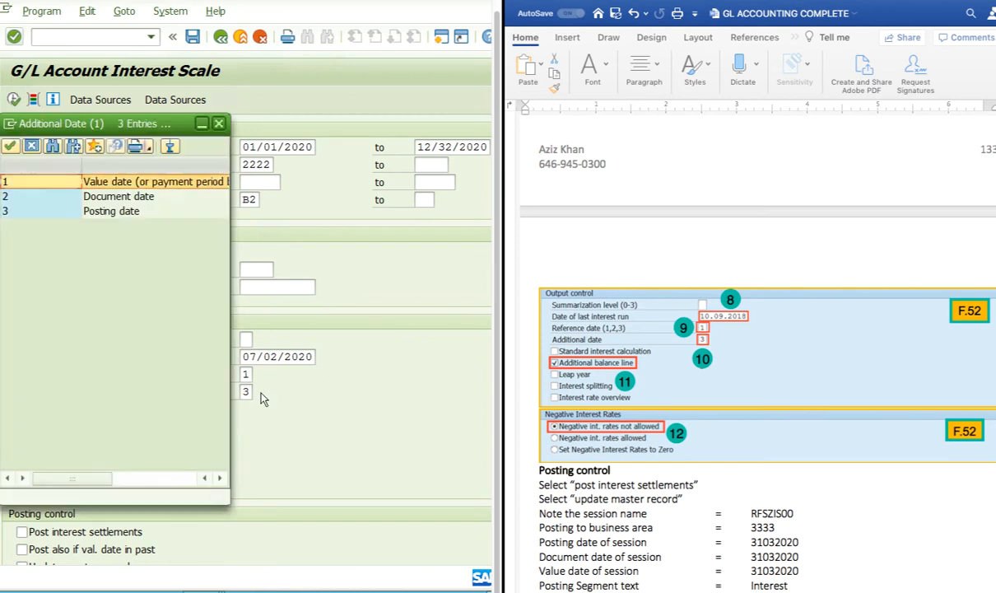
double_click(123, 211)
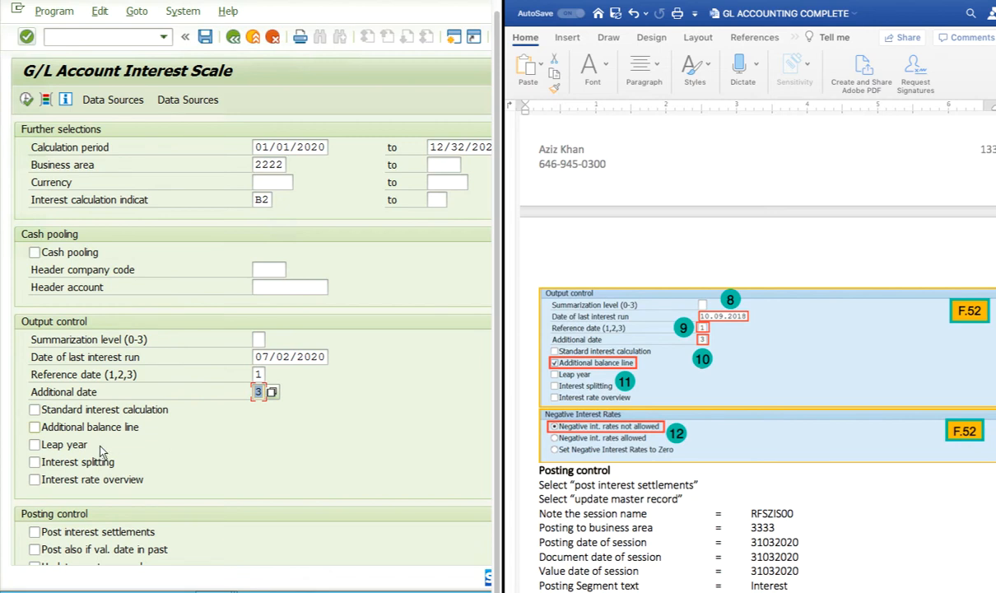
scroll(168, 510, down, 1)
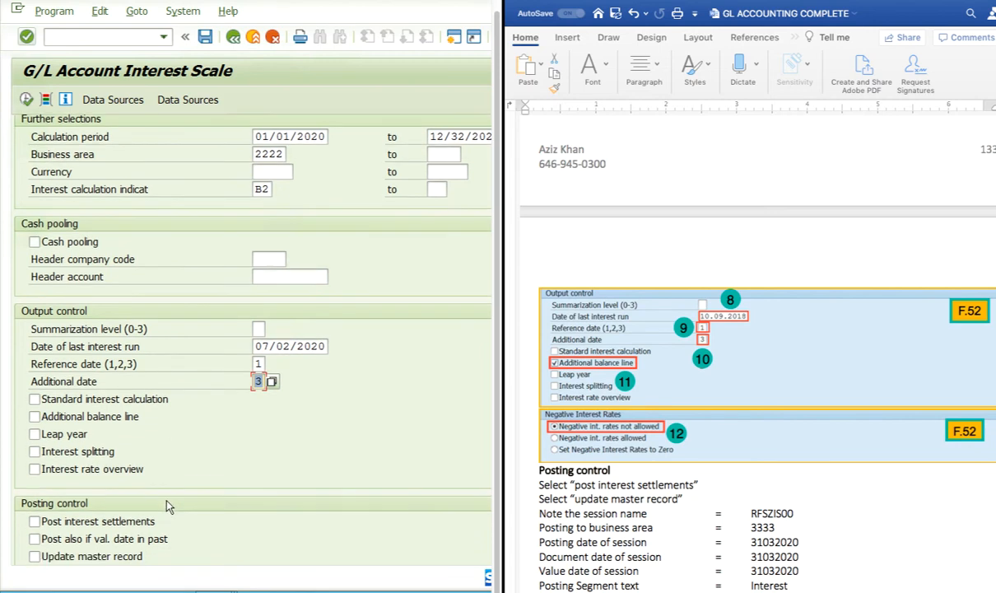
click(34, 417)
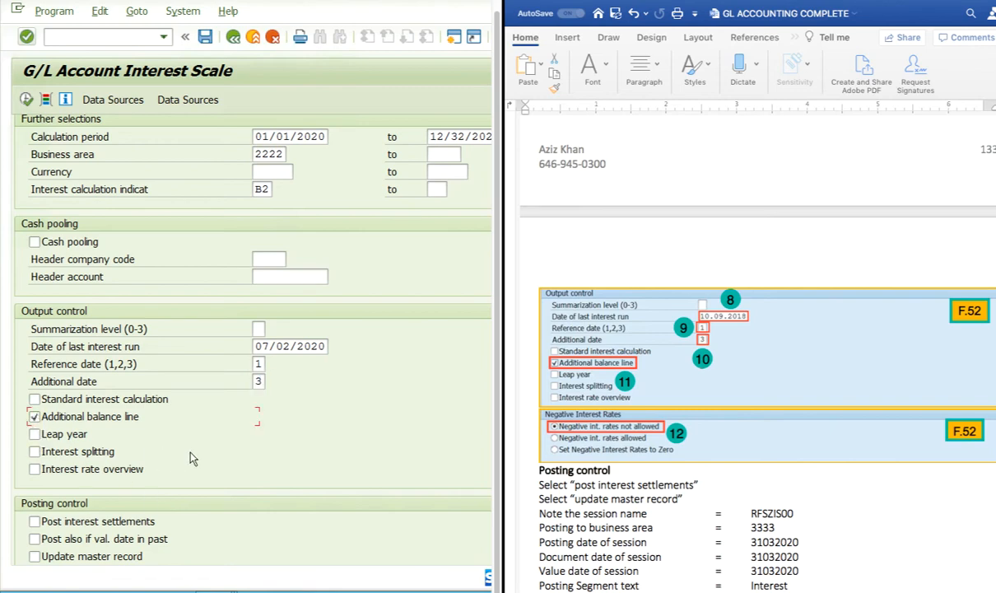
Review the interest scale's selections, output control and posting control settings, looking for the guide's negative interest rate option
scroll(189, 458, down, 3)
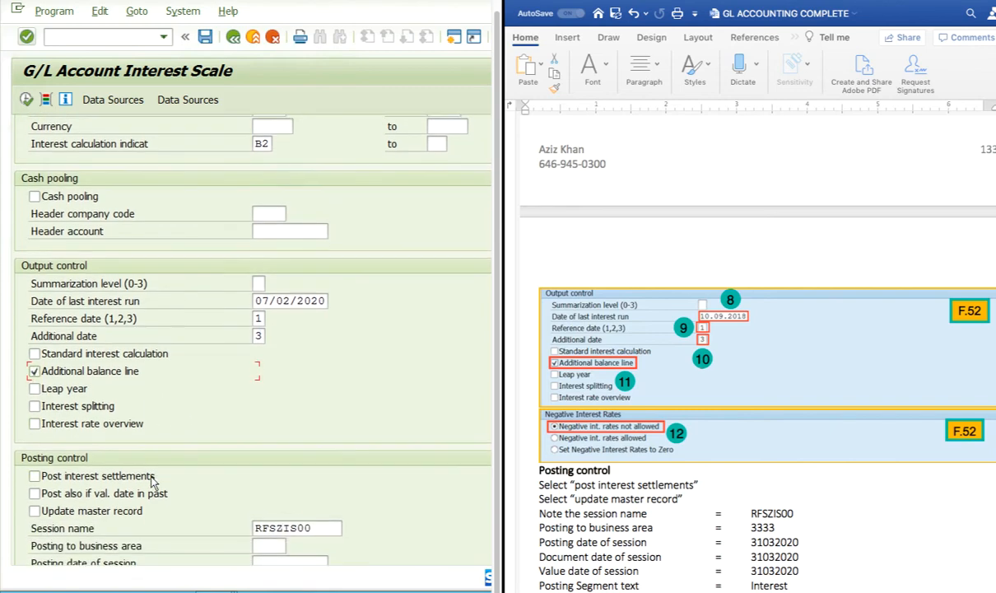
scroll(152, 482, down, 6)
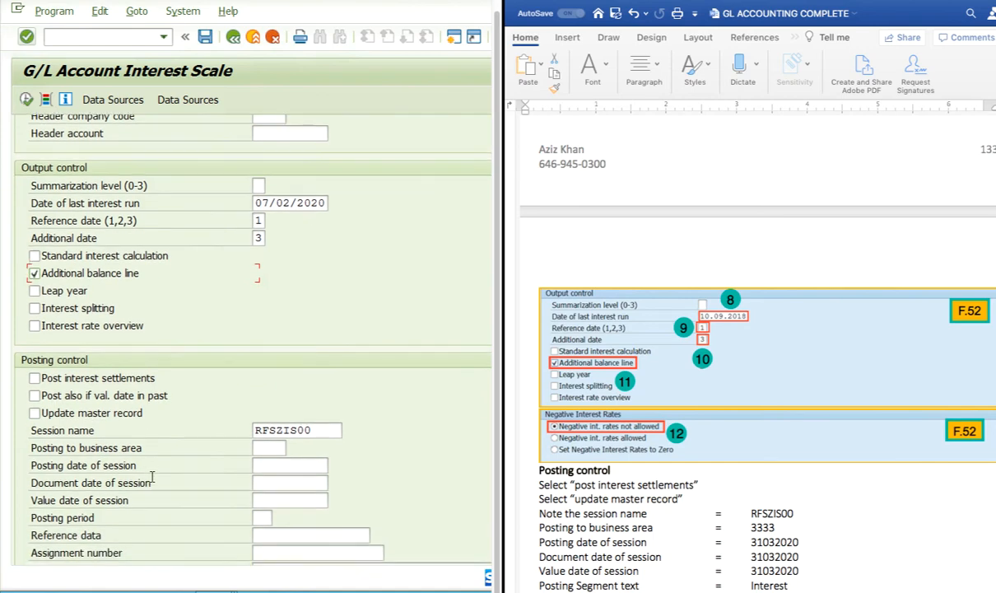
scroll(152, 478, down, 6)
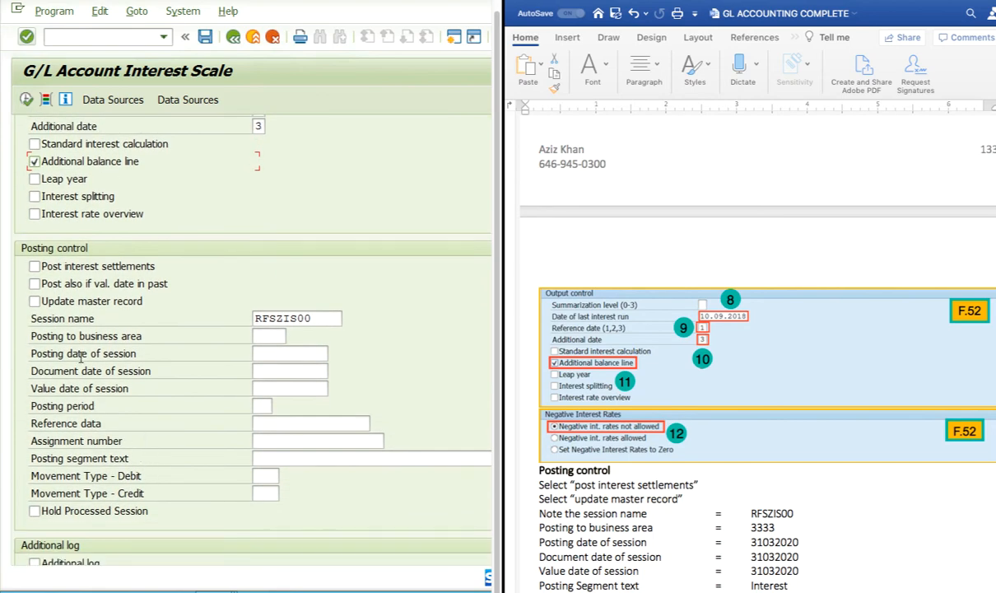
scroll(127, 374, down, 2)
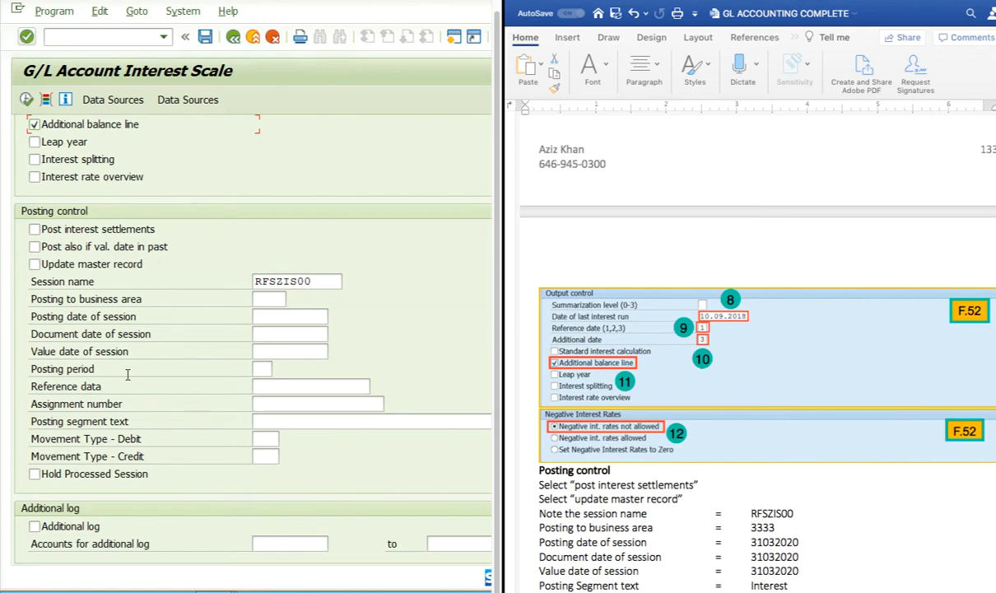
scroll(128, 373, up, 6)
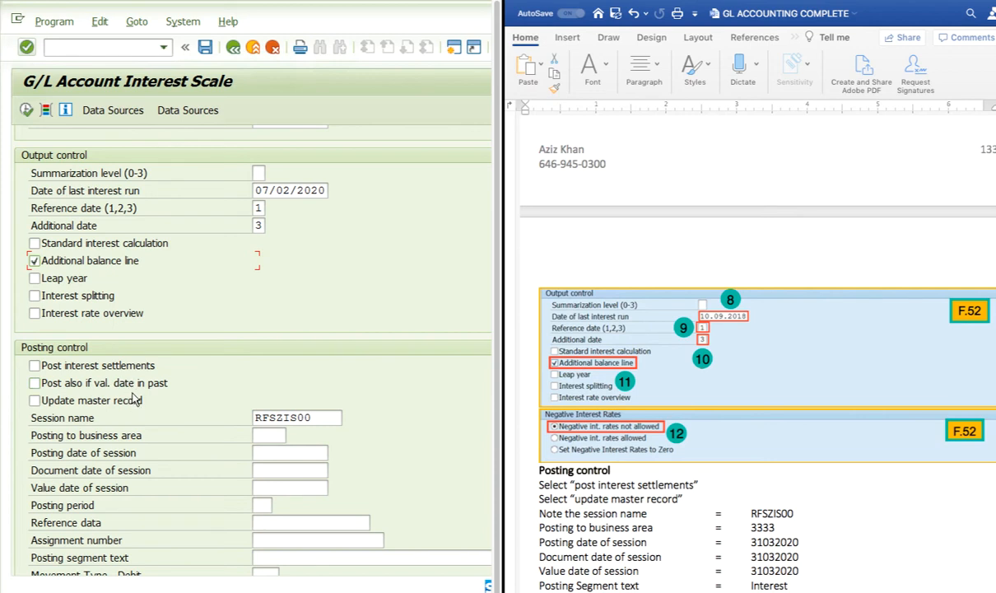
scroll(134, 399, down, 1)
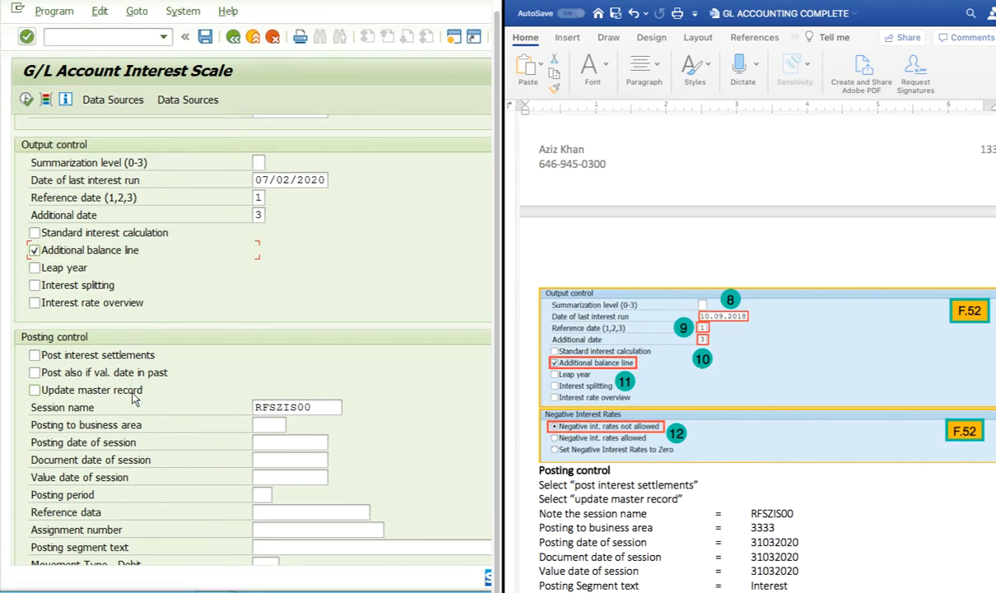
scroll(134, 400, down, 1)
scroll(134, 399, down, 3)
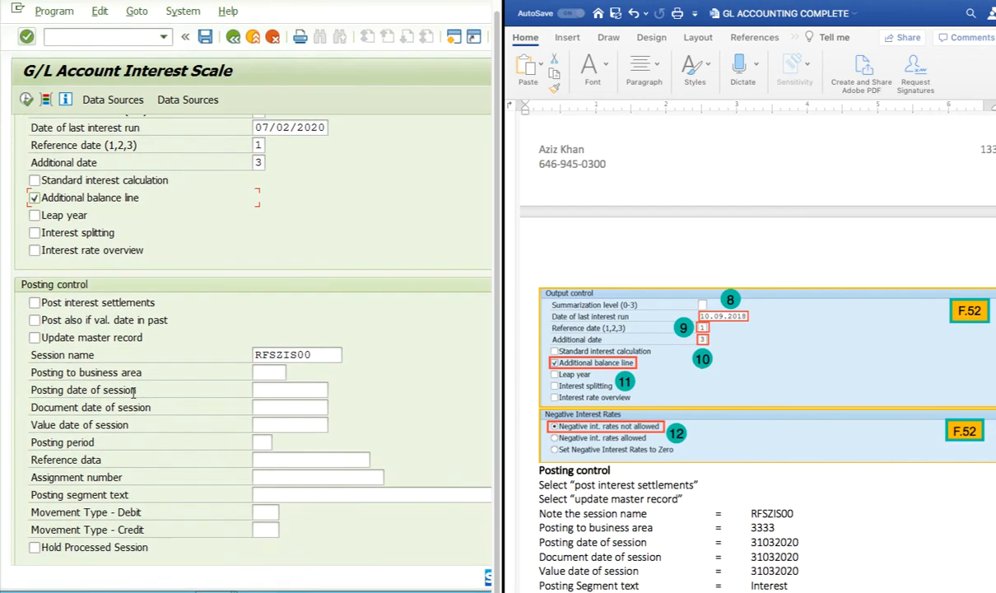
scroll(134, 393, down, 4)
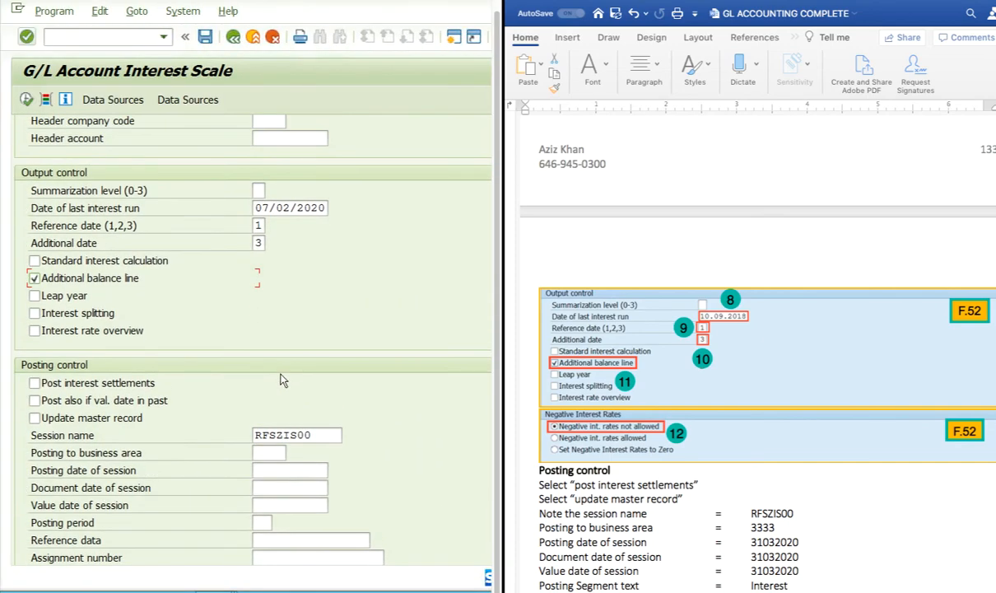
scroll(280, 380, down, 3)
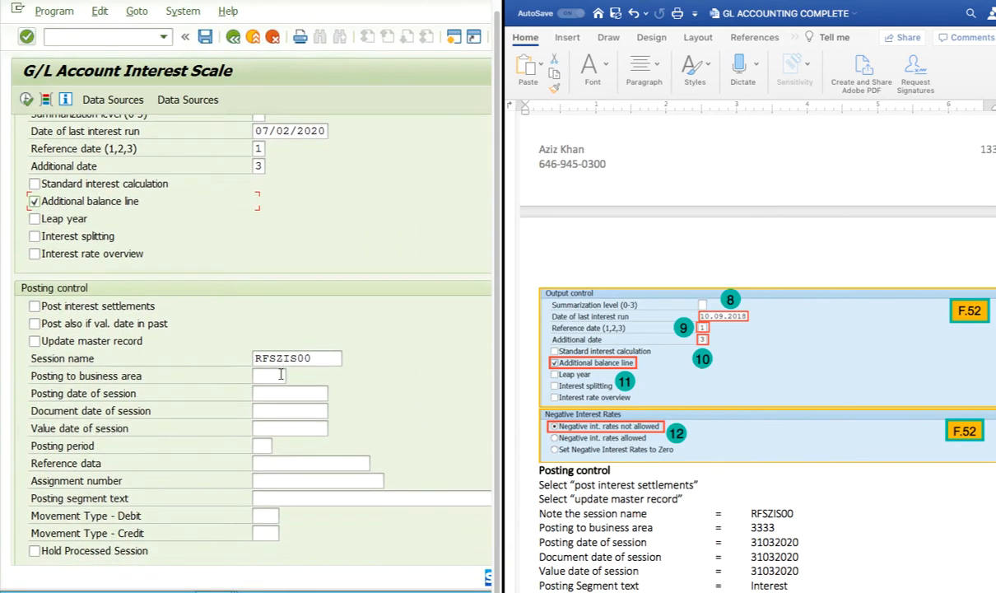
scroll(280, 377, down, 3)
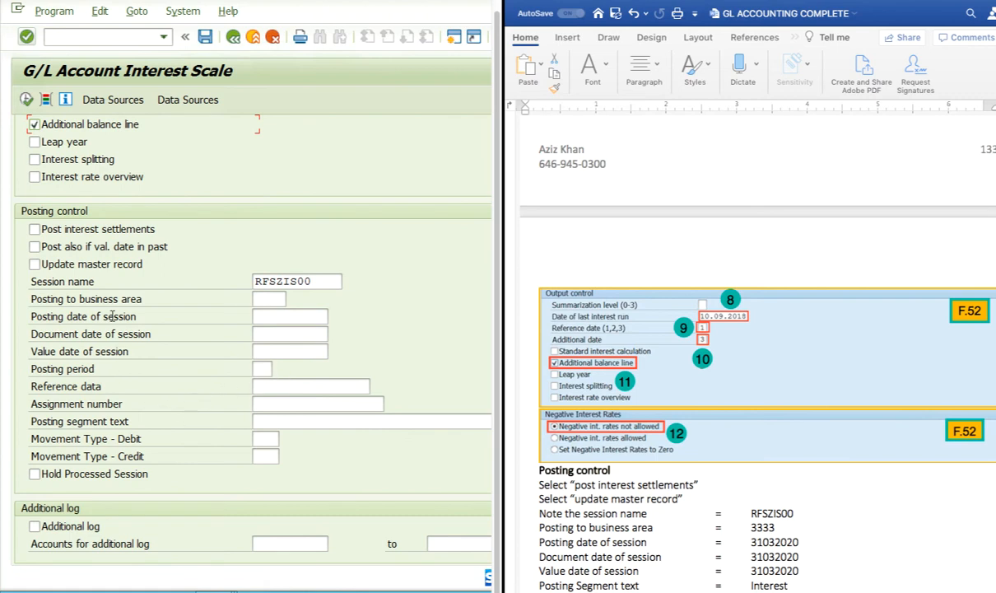
scroll(189, 410, up, 1)
scroll(190, 410, up, 2)
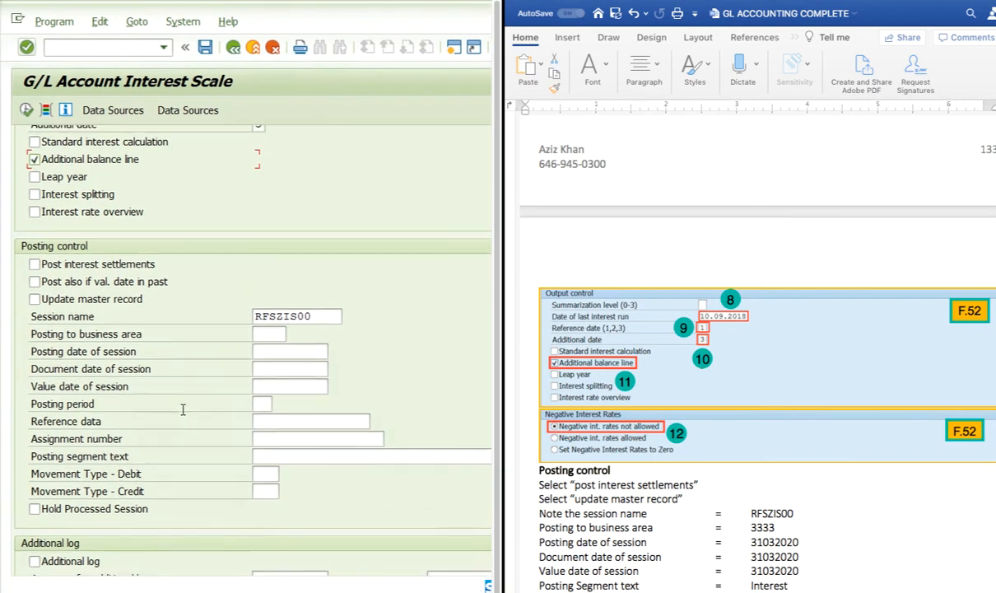
scroll(183, 412, up, 5)
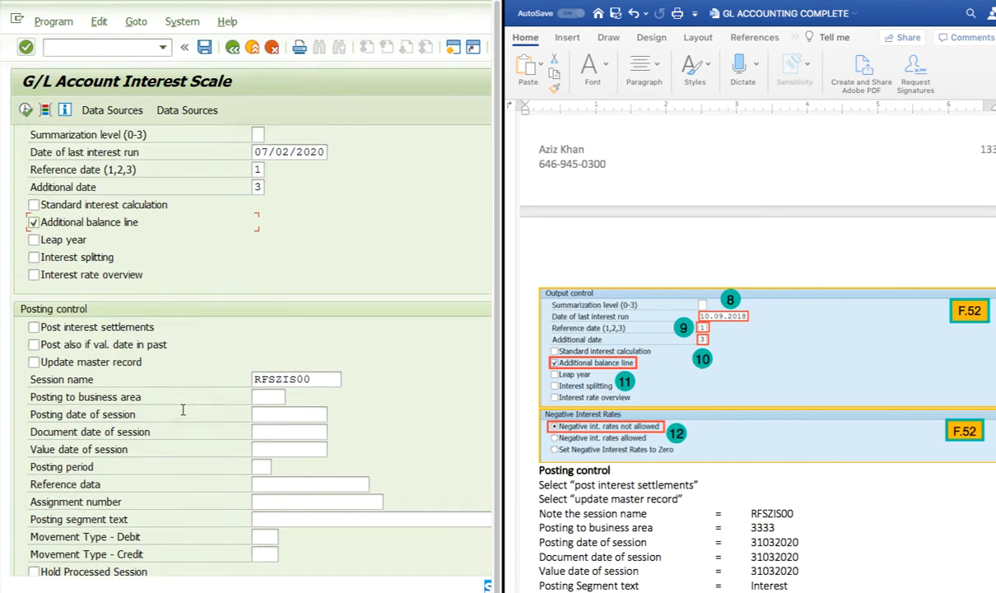
scroll(183, 416, up, 8)
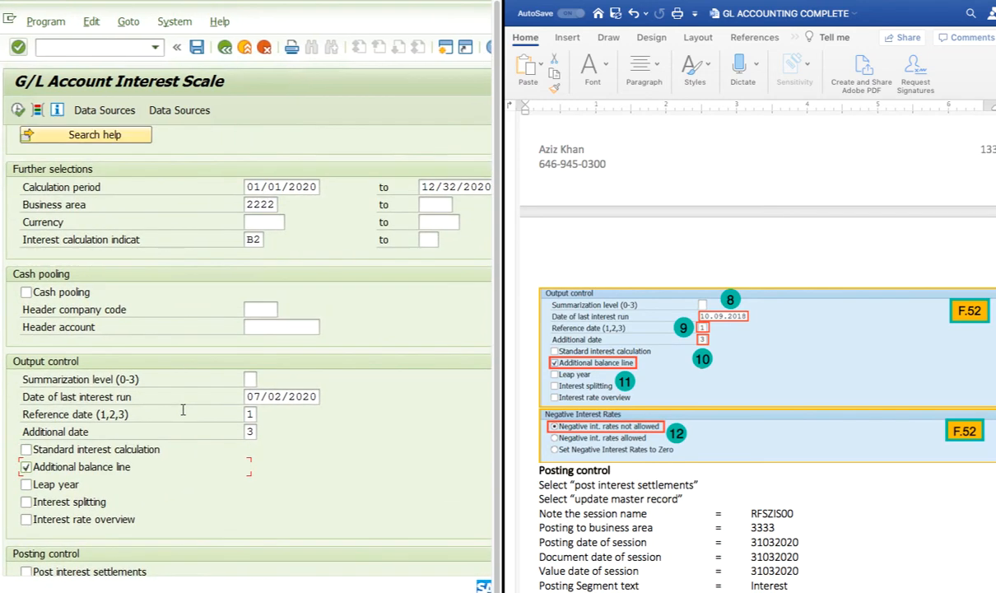
scroll(183, 416, up, 1)
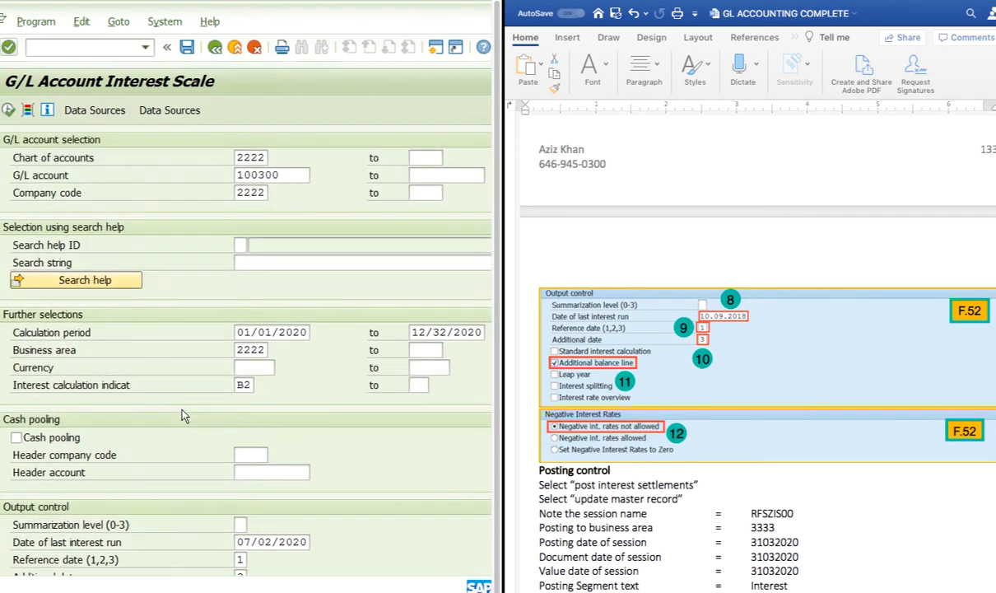
scroll(183, 416, down, 7)
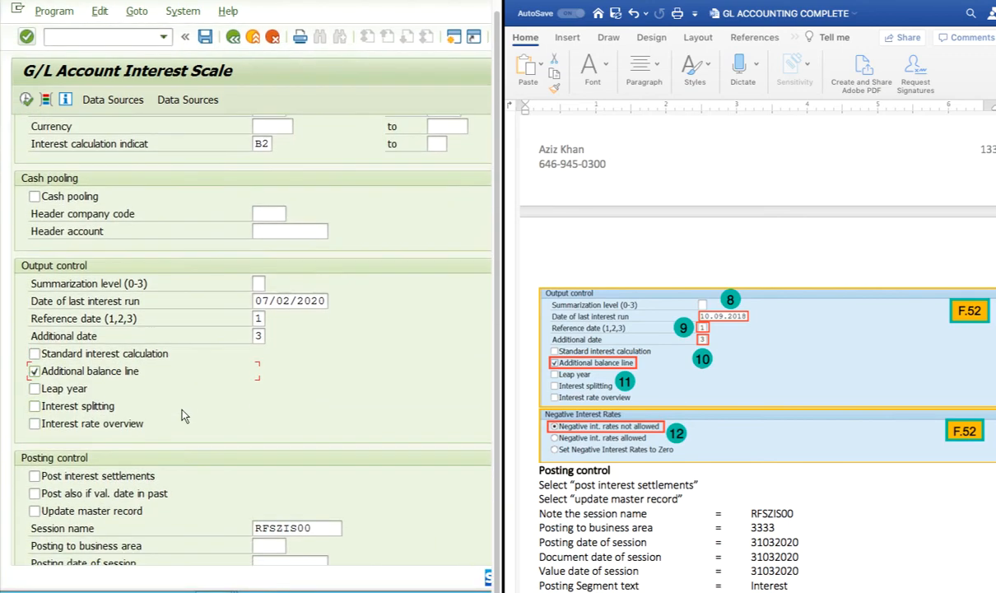
scroll(183, 415, down, 4)
scroll(182, 409, down, 4)
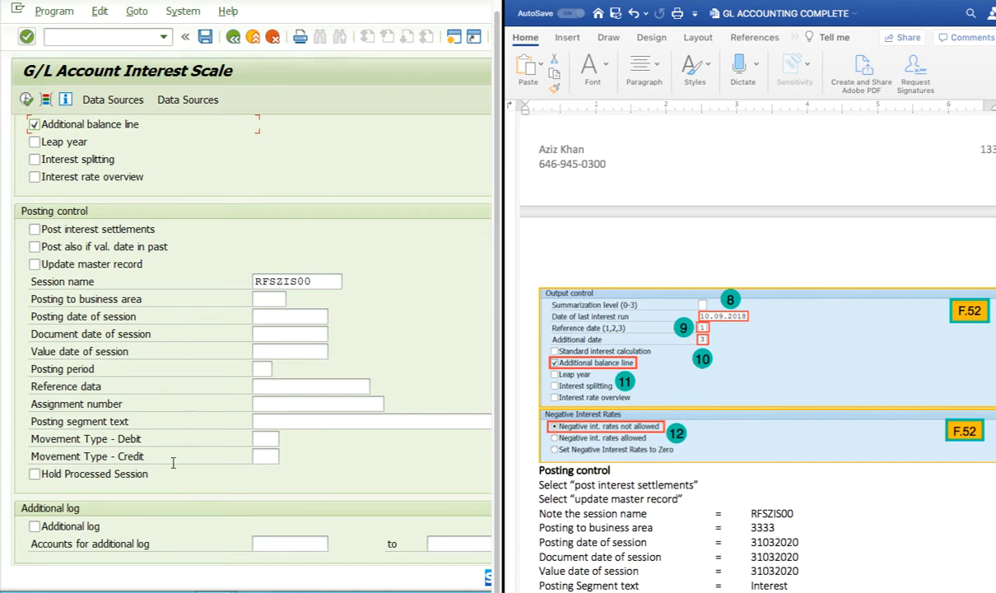
scroll(182, 462, up, 3)
scroll(182, 462, up, 3)
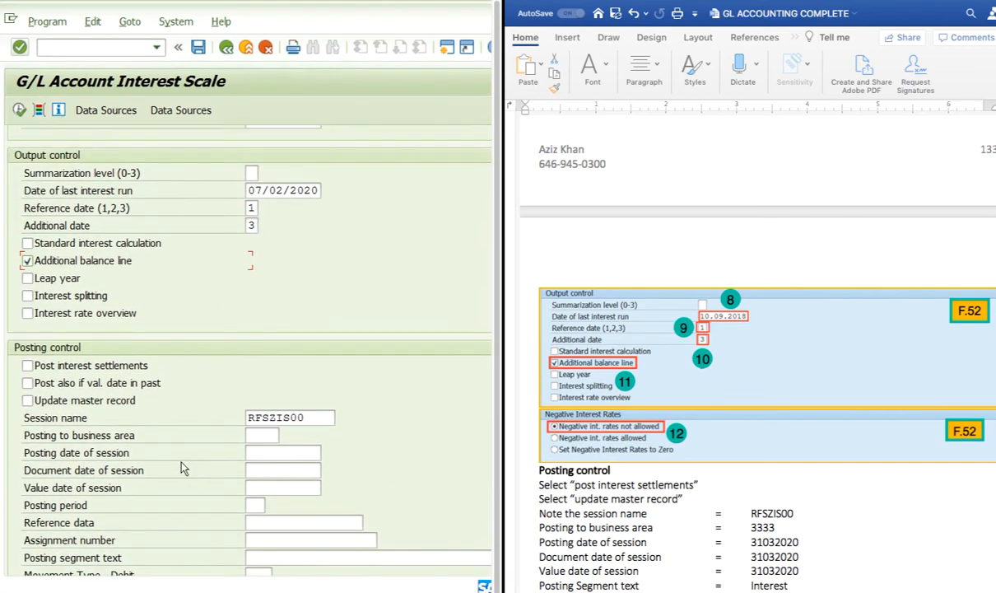
scroll(183, 468, down, 5)
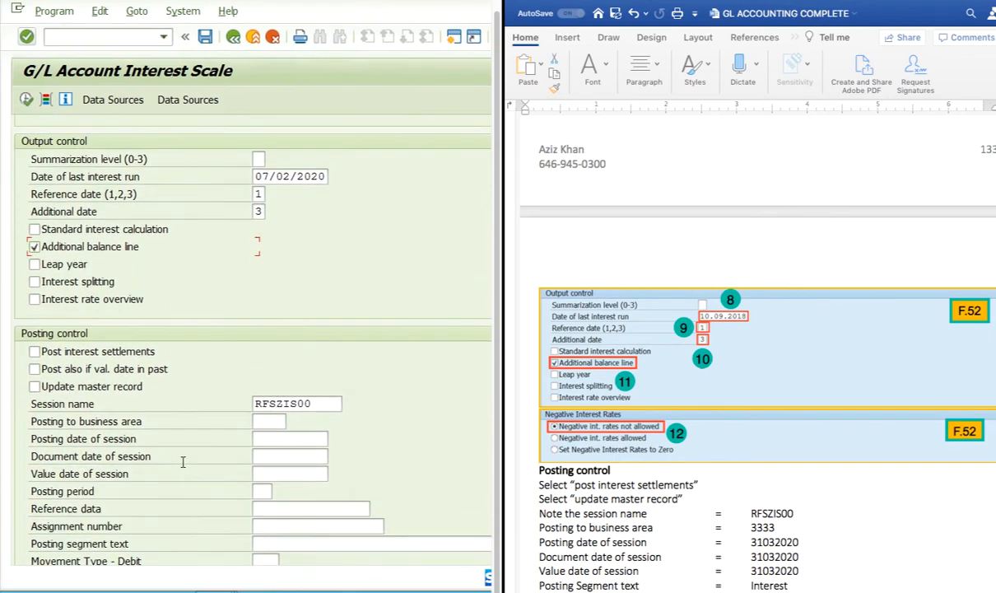
Enable posting of interest settlements and updating of the master record in the posting control settings
scroll(696, 498, down, 3)
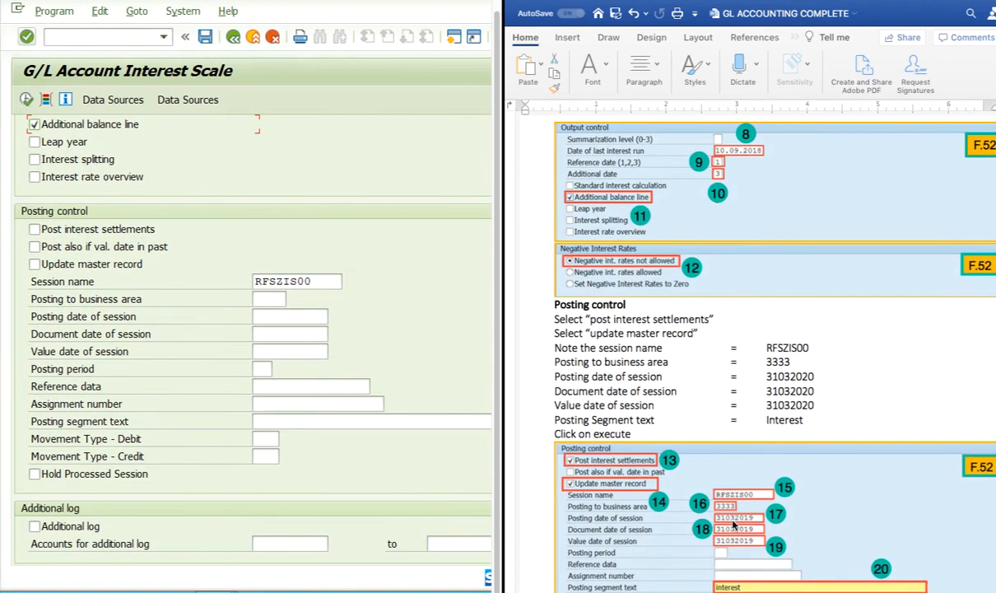
scroll(730, 519, down, 3)
scroll(730, 519, right, 1)
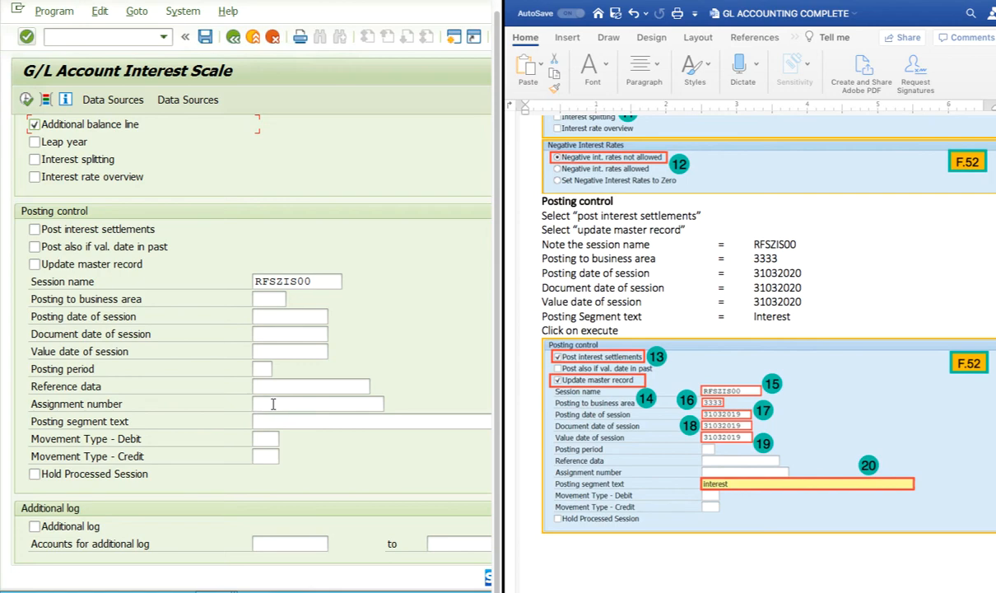
click(331, 282)
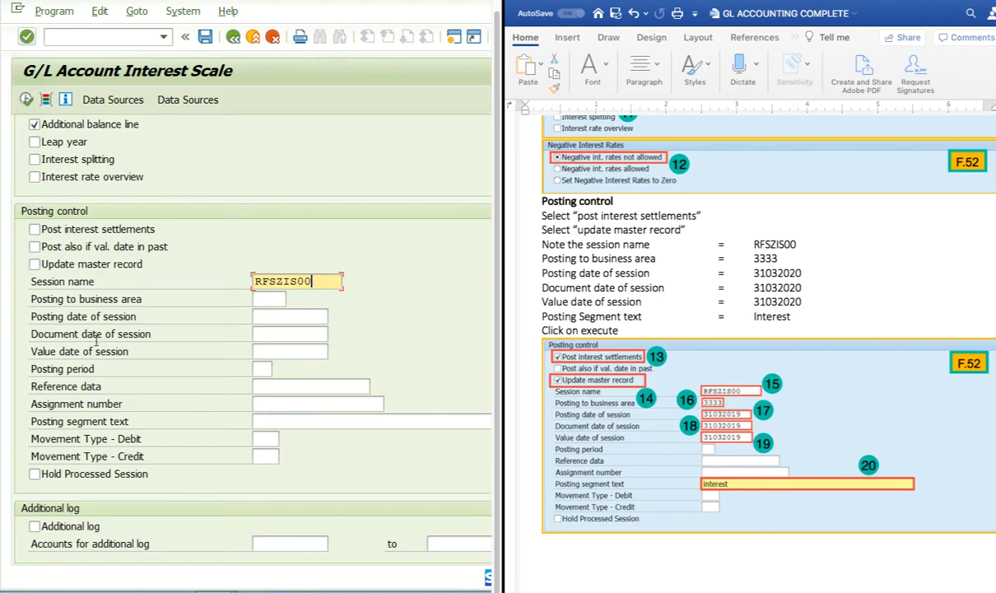
click(35, 231)
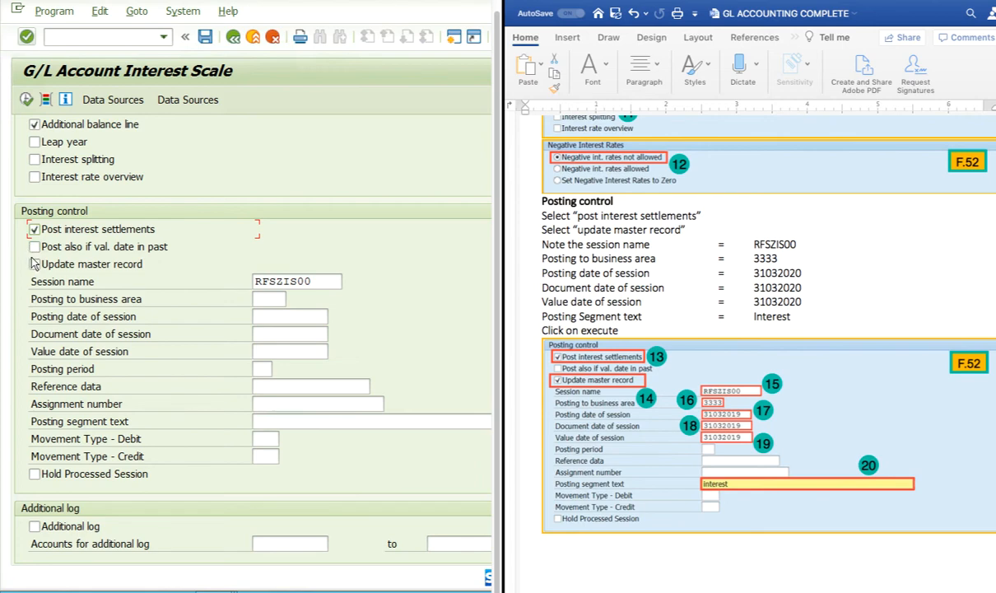
click(34, 265)
Set the posting business area to 2222 and the session's posting date to 12/31/2020
click(262, 299)
text(2222)
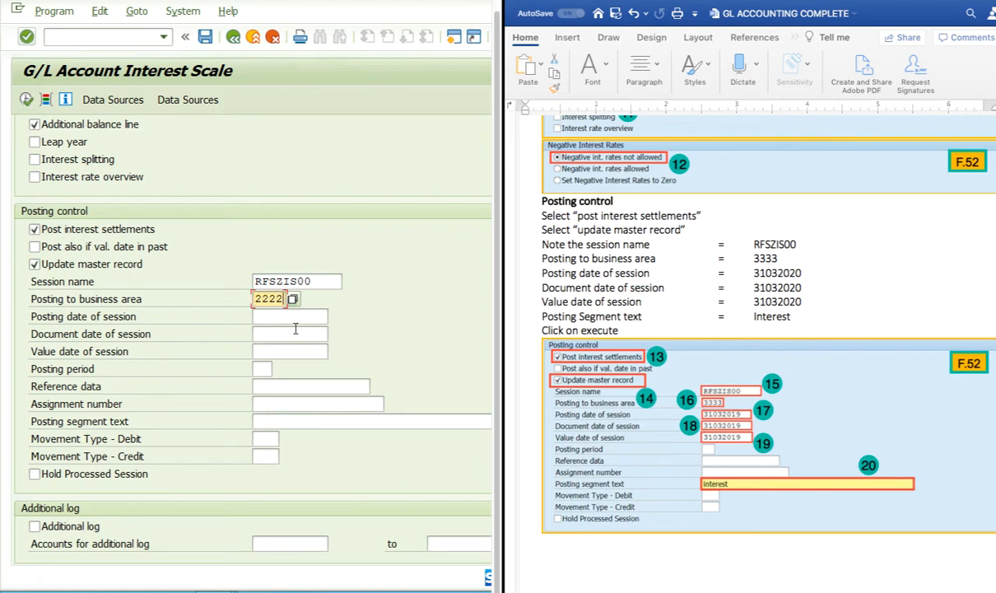
click(294, 318)
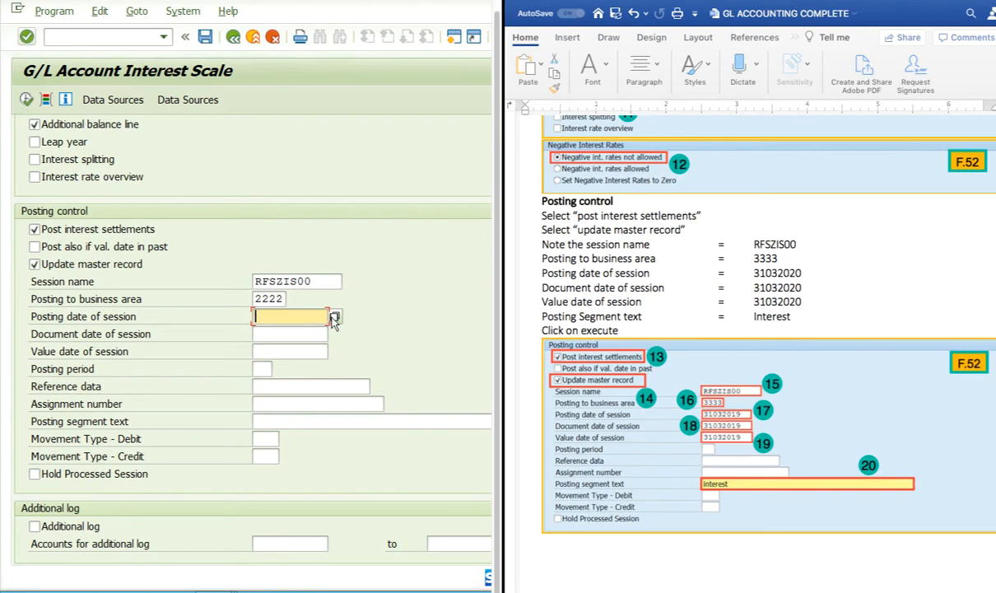
click(334, 317)
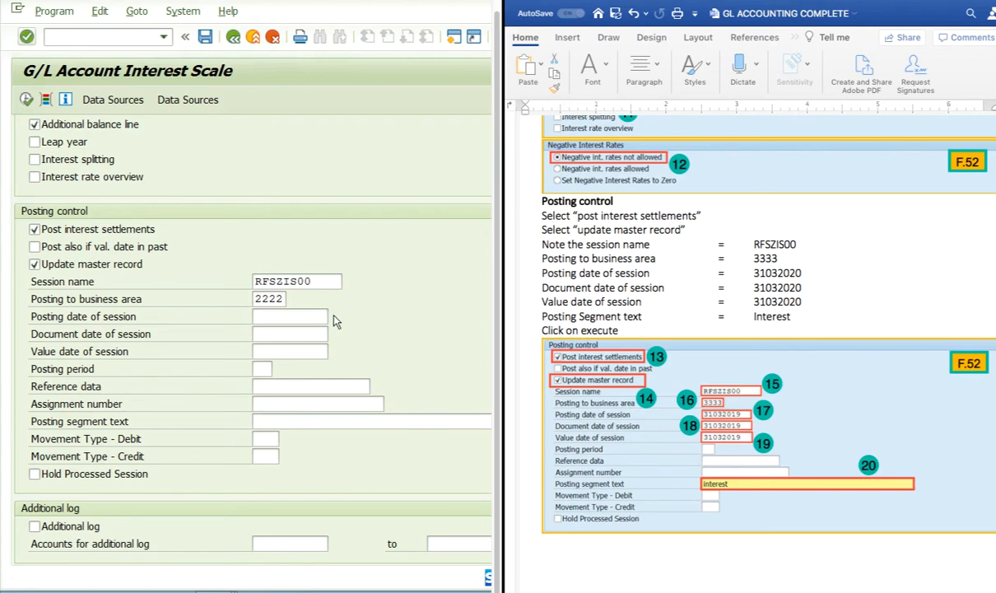
double_click(287, 336)
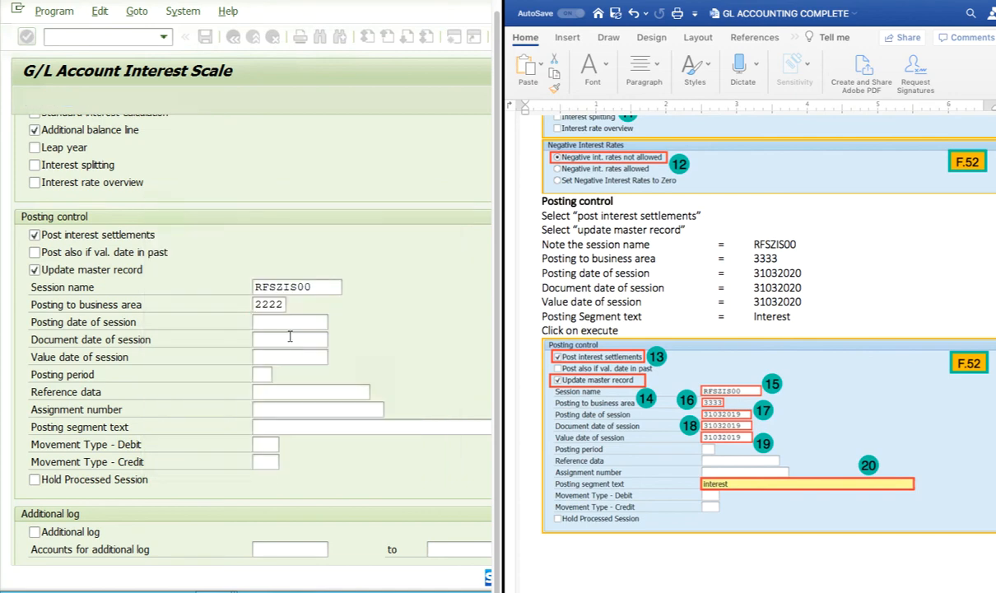
double_click(271, 321)
text(12/01/2020)
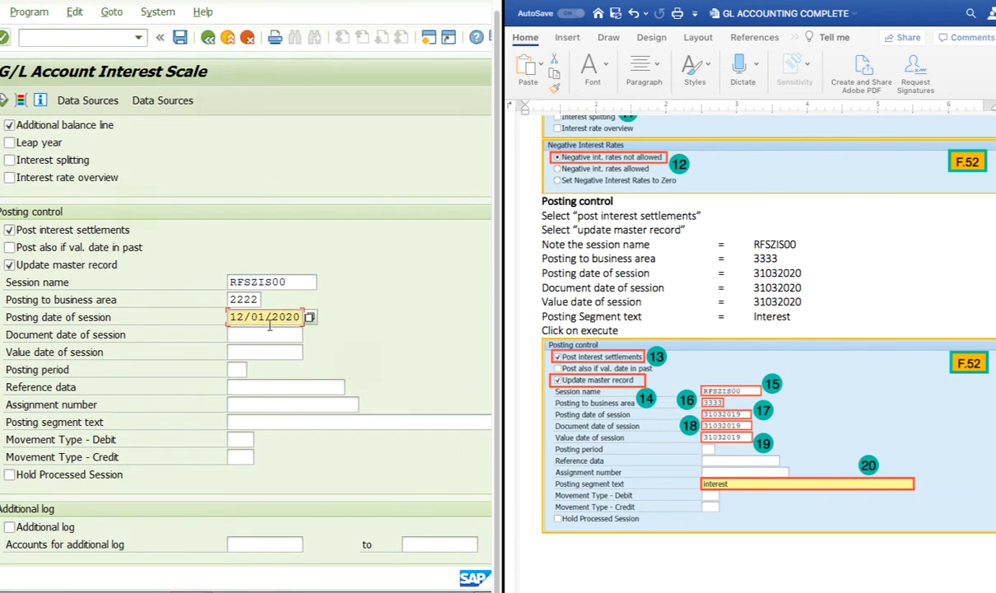
key(BackSpace)
key(BackSpace)
text(31)
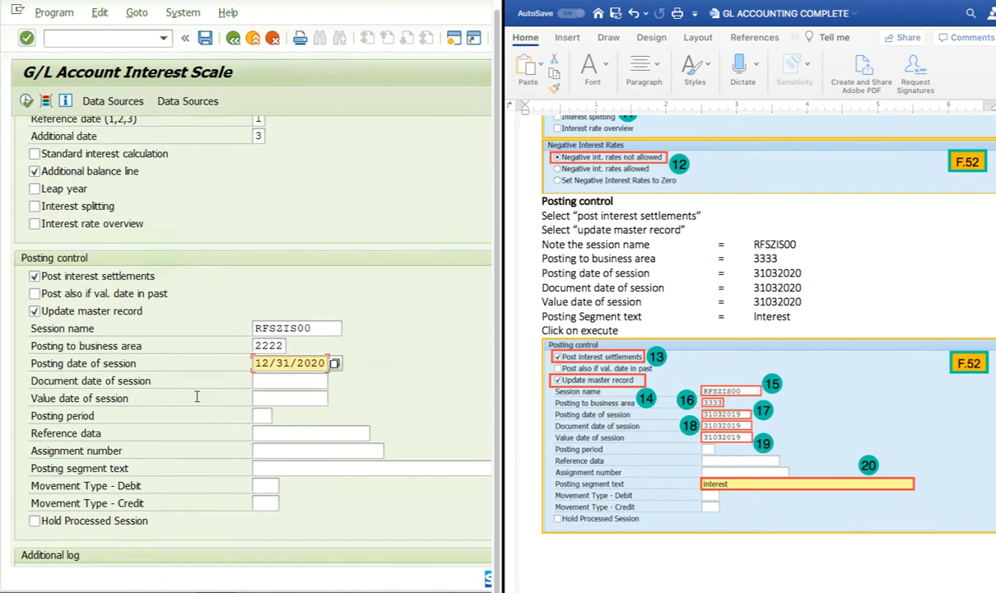
Copy the posting date 12/31/2020 into the session's document date and value date
click(276, 380)
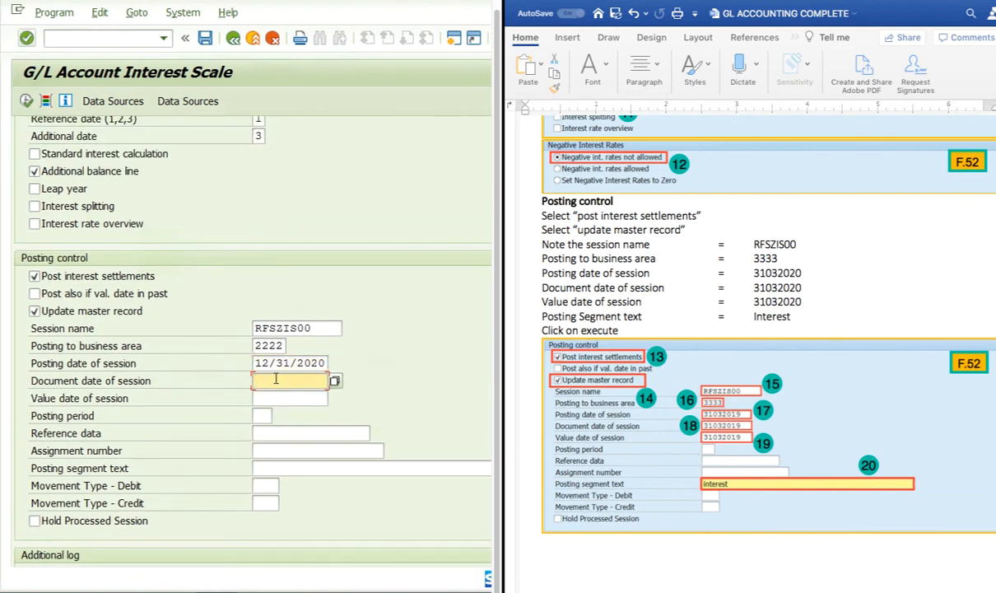
drag(327, 363, 261, 385)
key(ctrl+c)
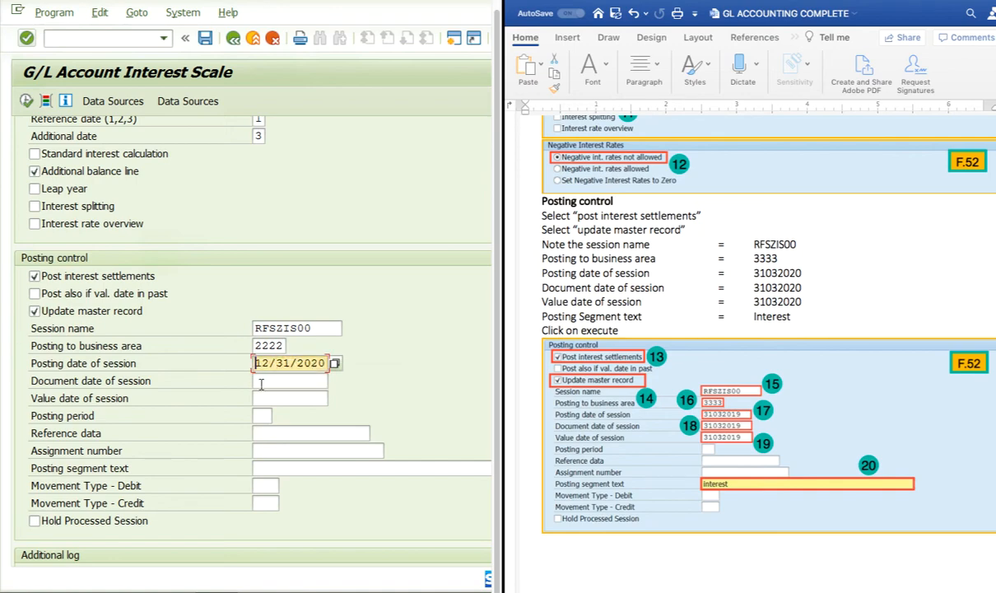
click(261, 382)
key(ctrl+v)
key(Tab)
key(ctrl+v)
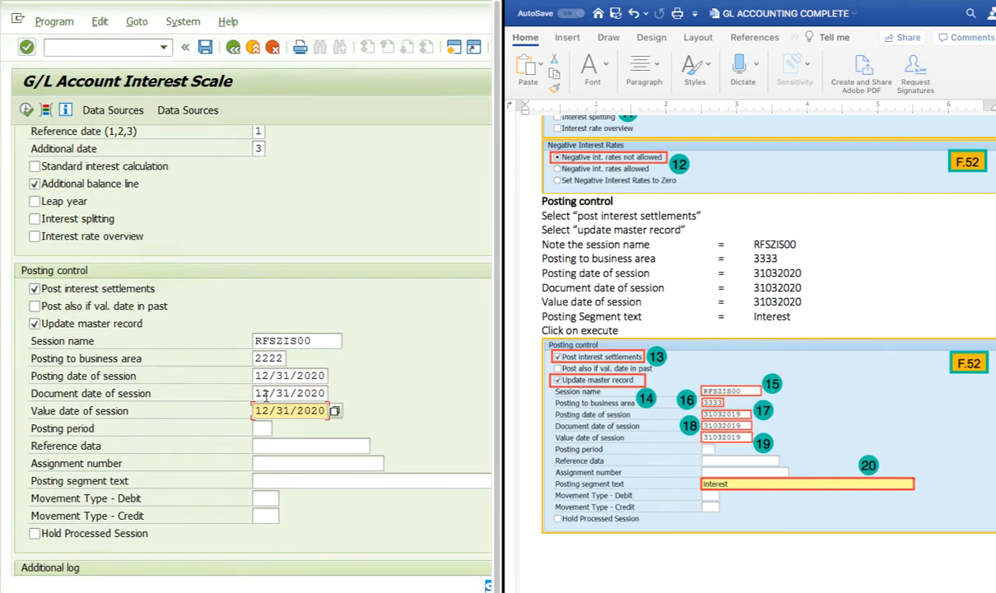
Enter Interest as the posting segment text
scroll(261, 412, down, 1)
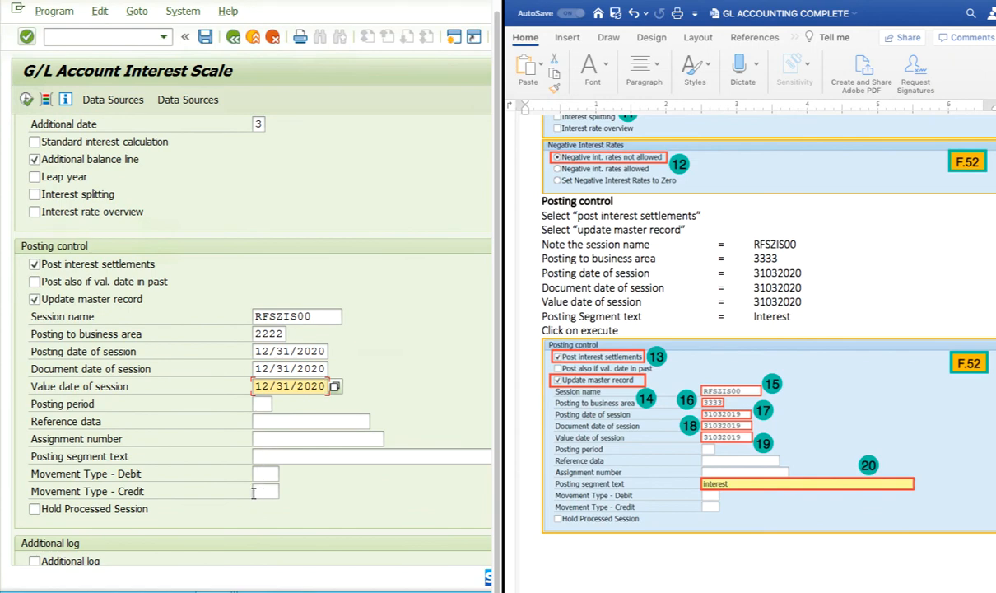
click(257, 456)
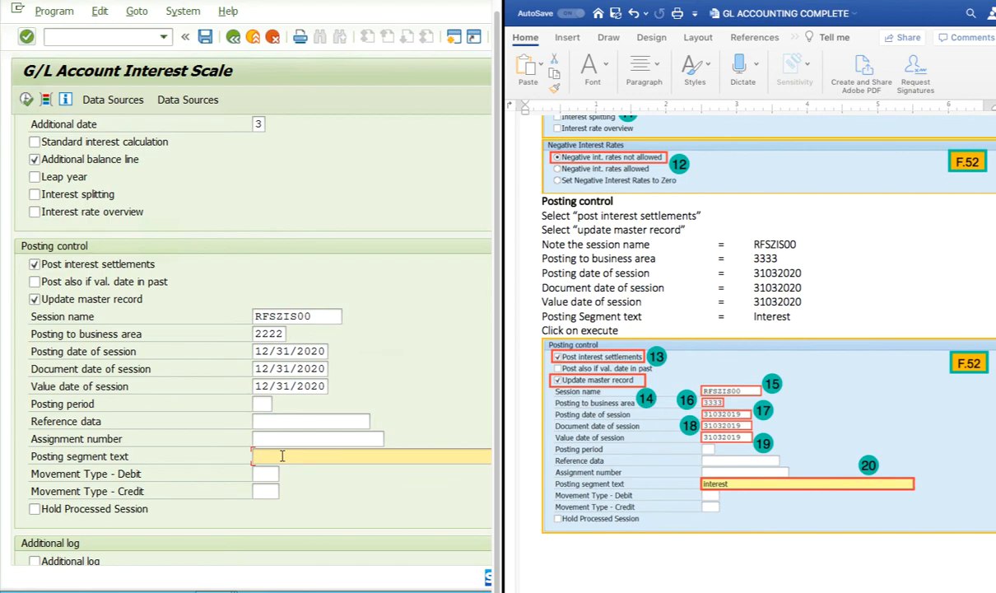
text(Interest)
scroll(268, 459, down, 1)
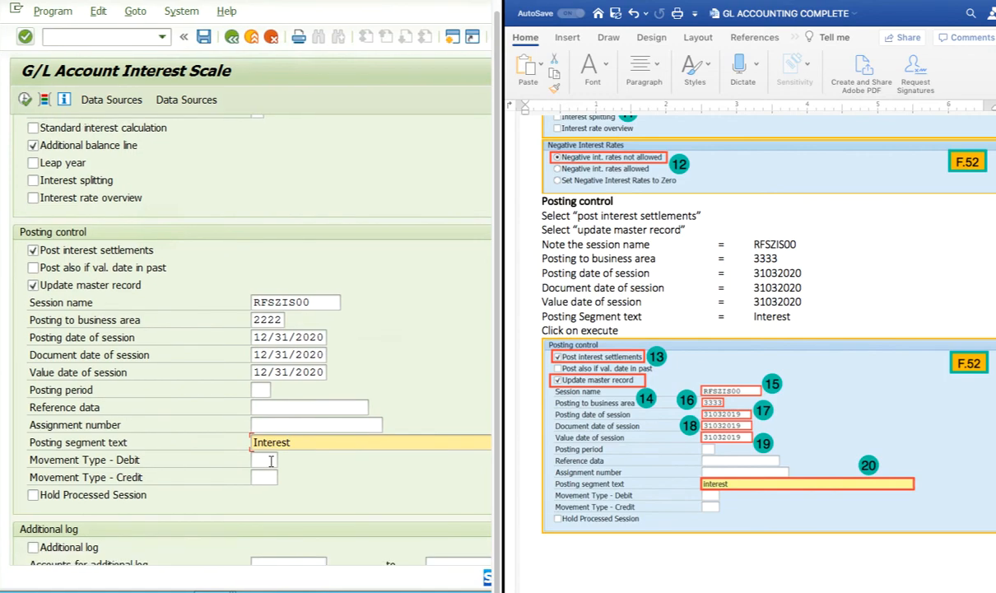
scroll(271, 461, down, 1)
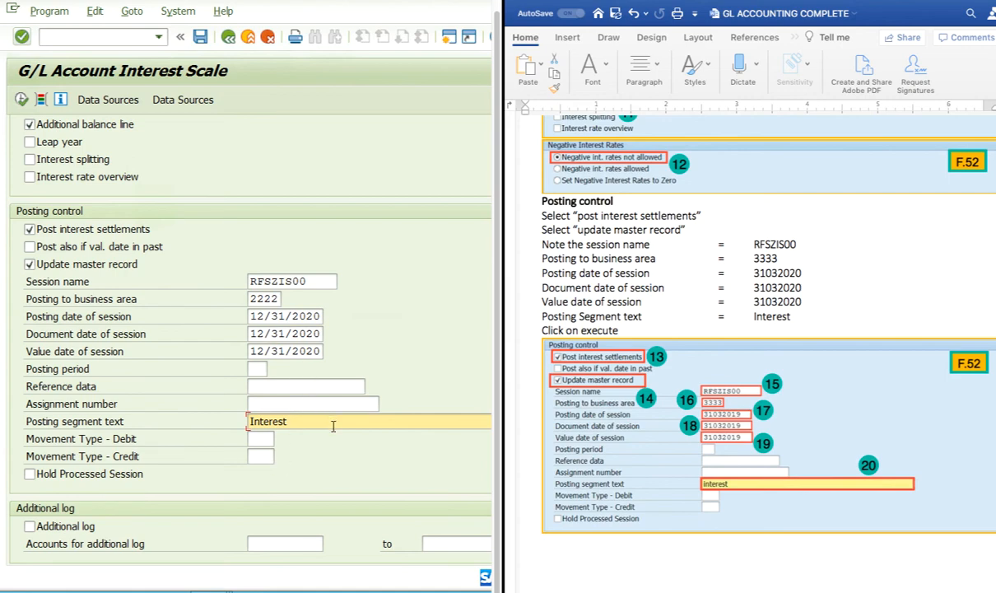
Review the interest scale's account selections, output control and posting control entries against the guide's F.52 screenshots
scroll(328, 439, up, 4)
scroll(329, 439, up, 2)
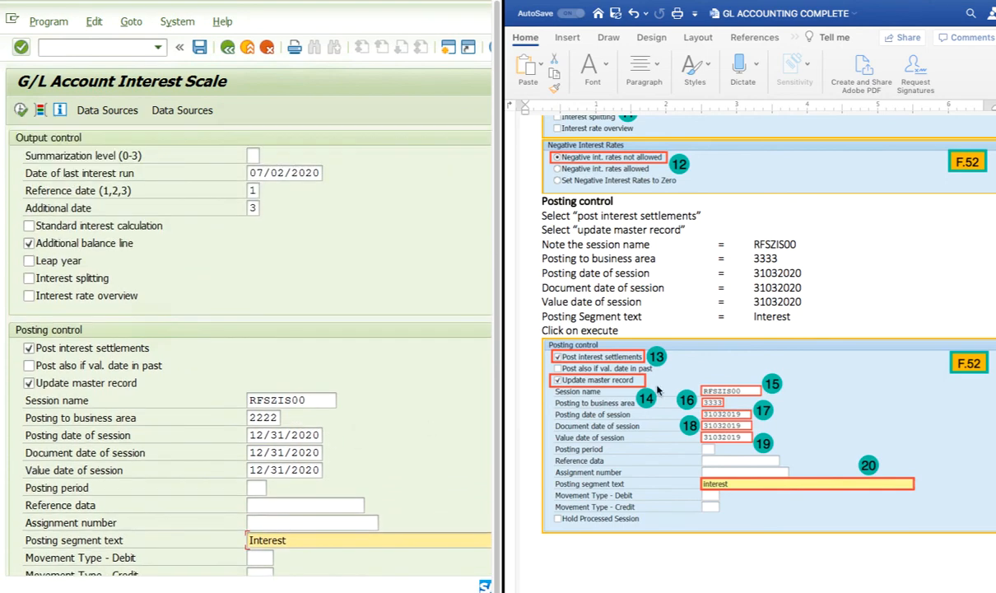
scroll(148, 343, up, 5)
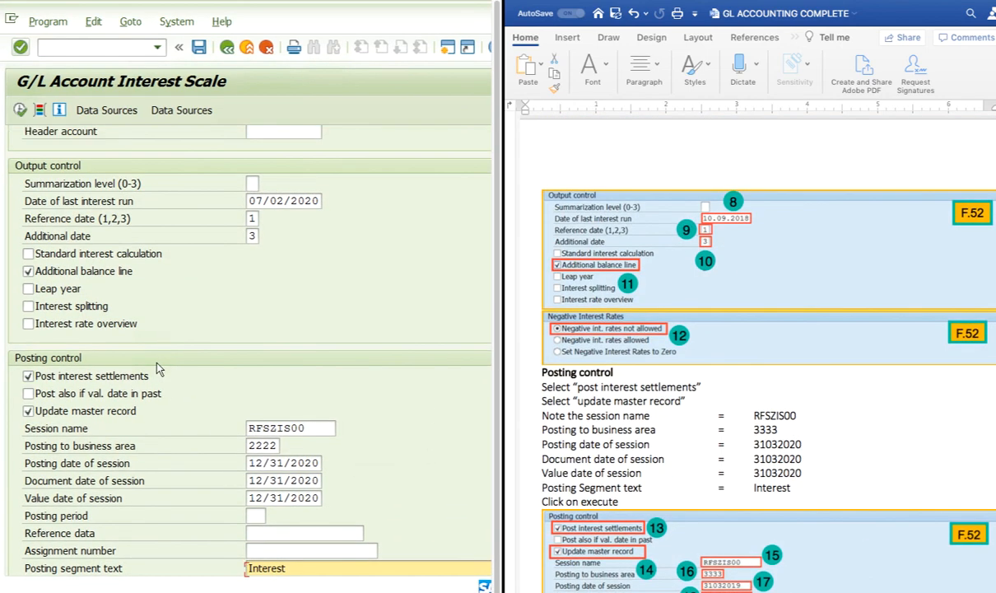
scroll(158, 369, up, 6)
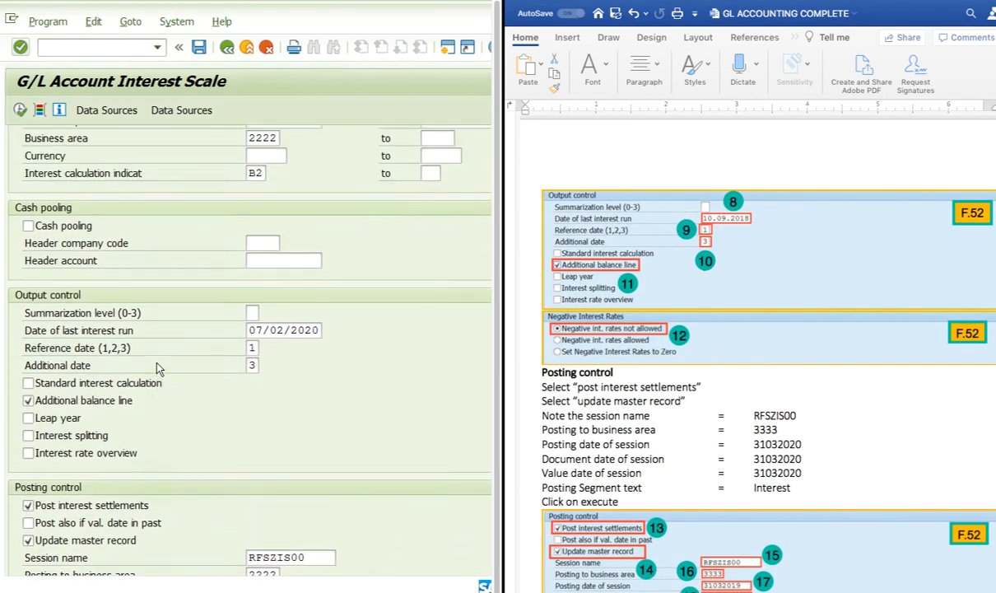
scroll(158, 369, up, 6)
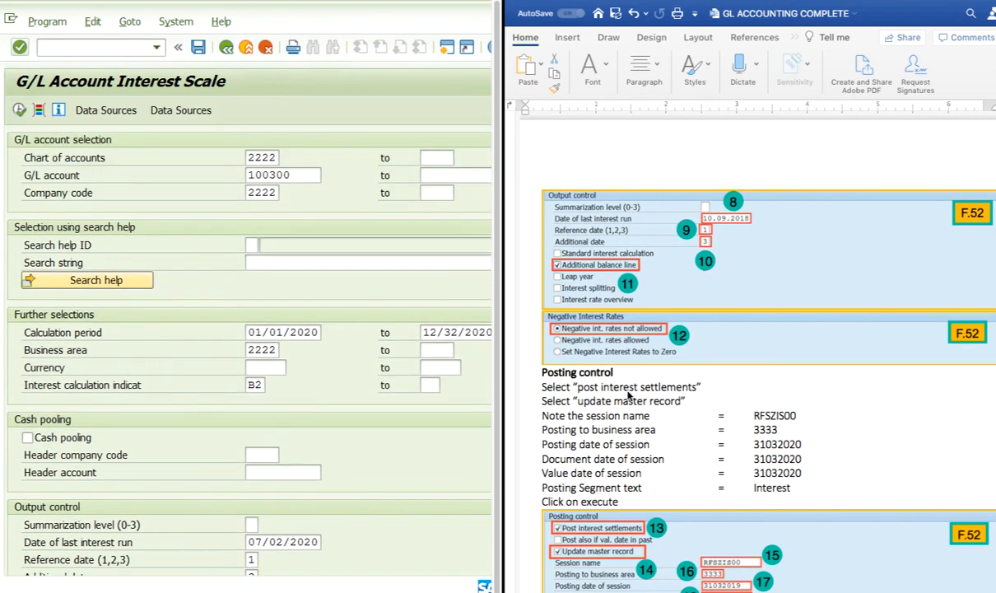
scroll(675, 397, down, 10)
scroll(675, 397, up, 3)
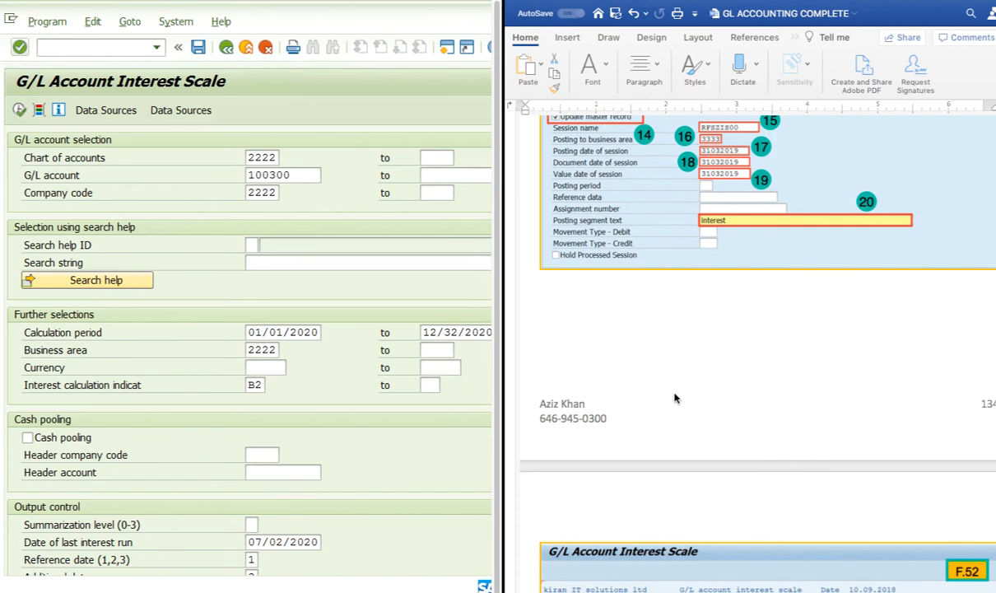
scroll(675, 397, down, 1)
scroll(675, 398, up, 10)
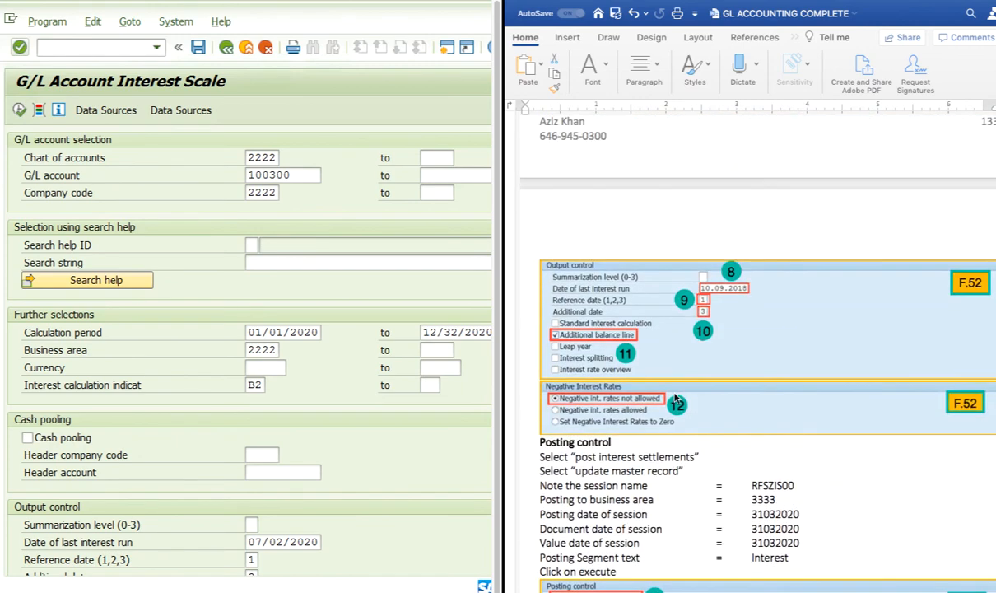
scroll(675, 397, down, 2)
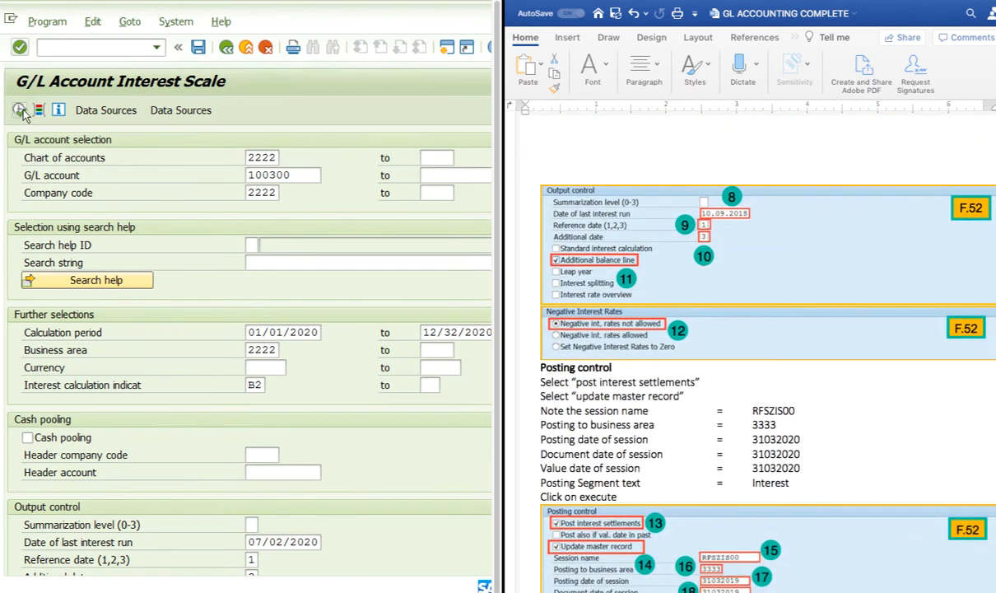
scroll(24, 116, down, 1)
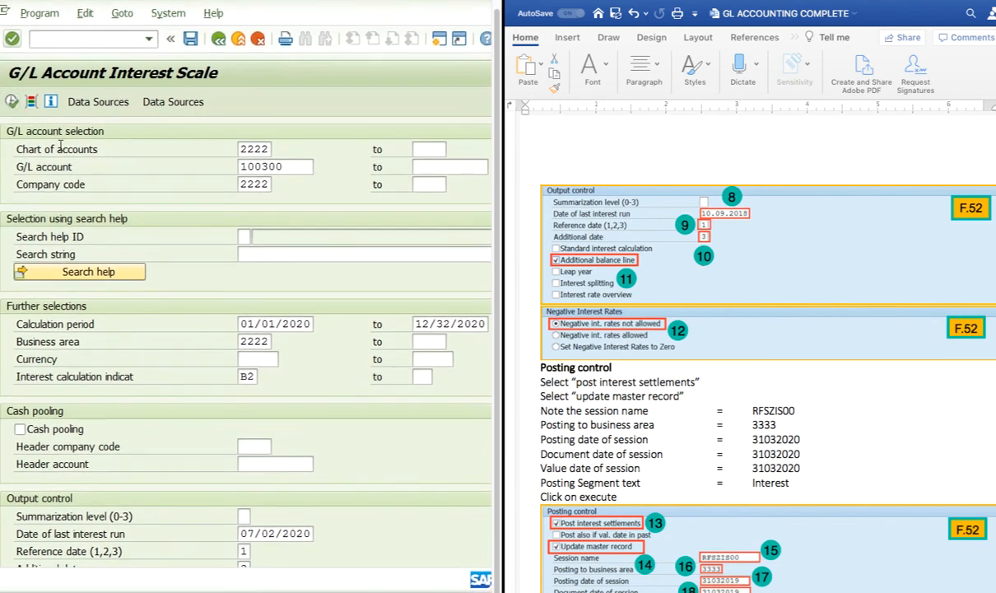
Set the calculation period's end date to 12/31/2020 and execute the interest calculation
scroll(60, 147, left, 1)
click(464, 324)
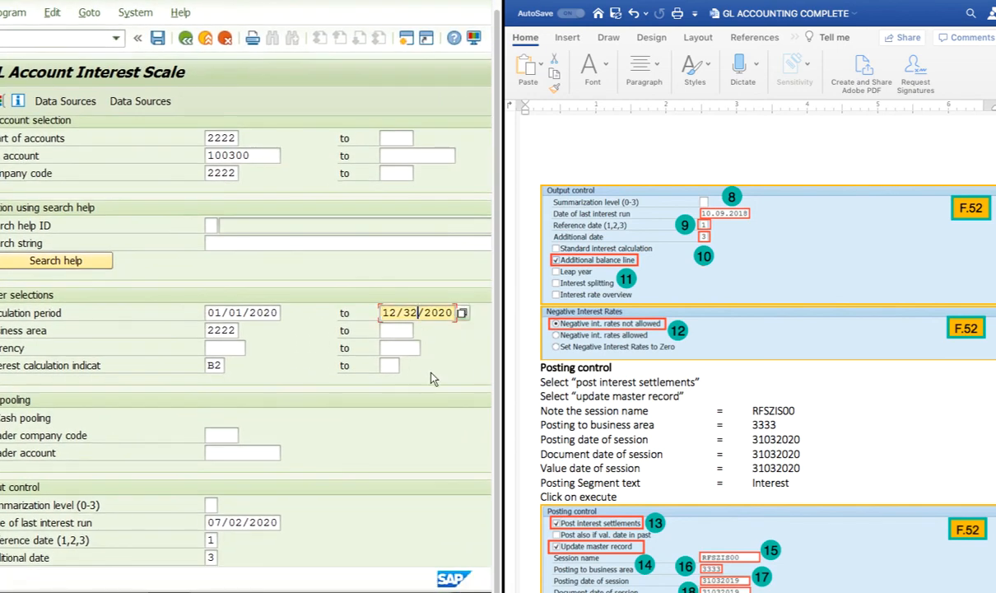
key(BackSpace)
text(1)
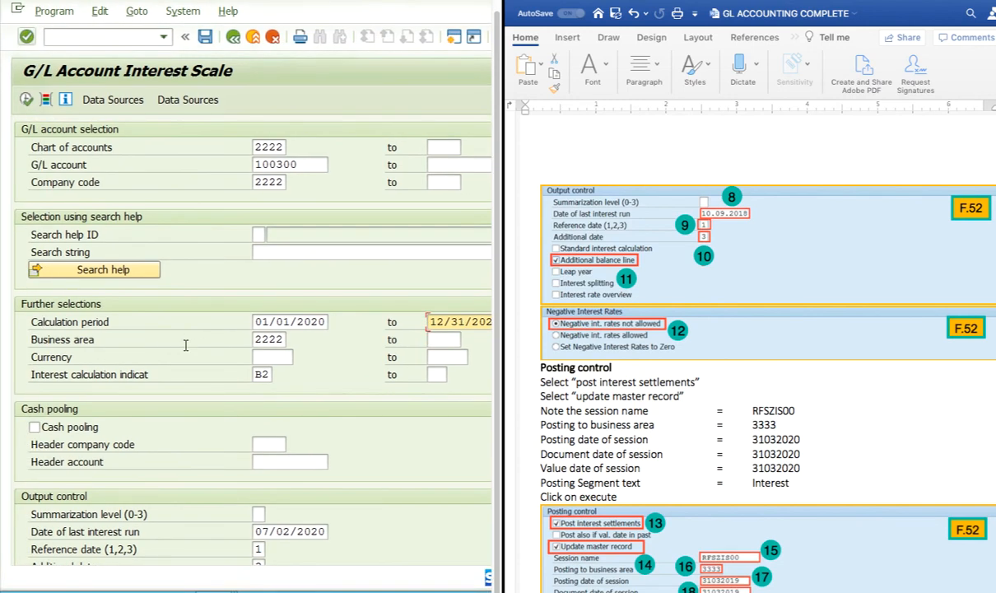
click(26, 111)
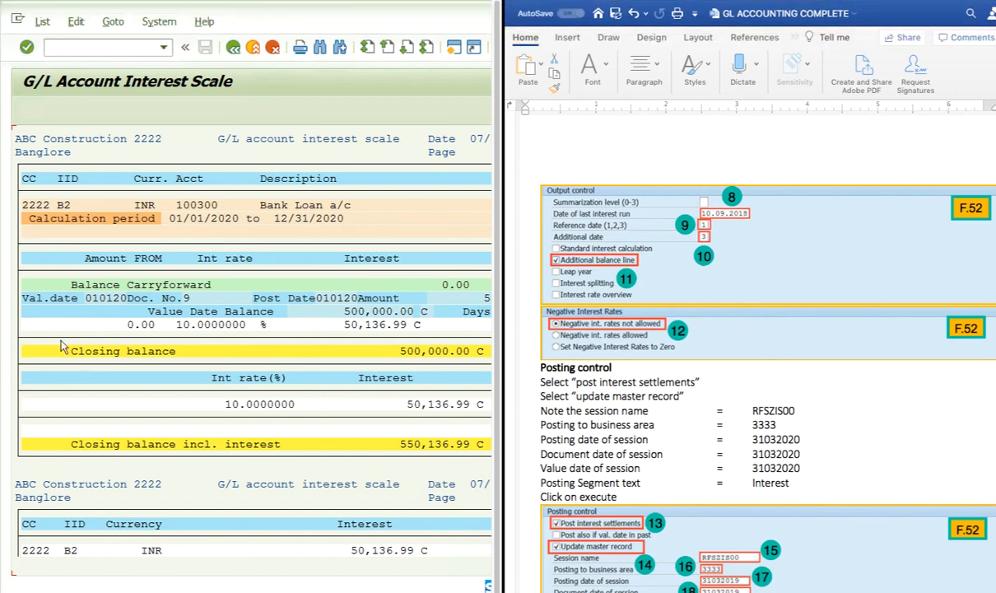
Enlarge the view of the interest scale report and examine its closing balance, interest rate, interest amount and number of days
mouse_move(79, 1)
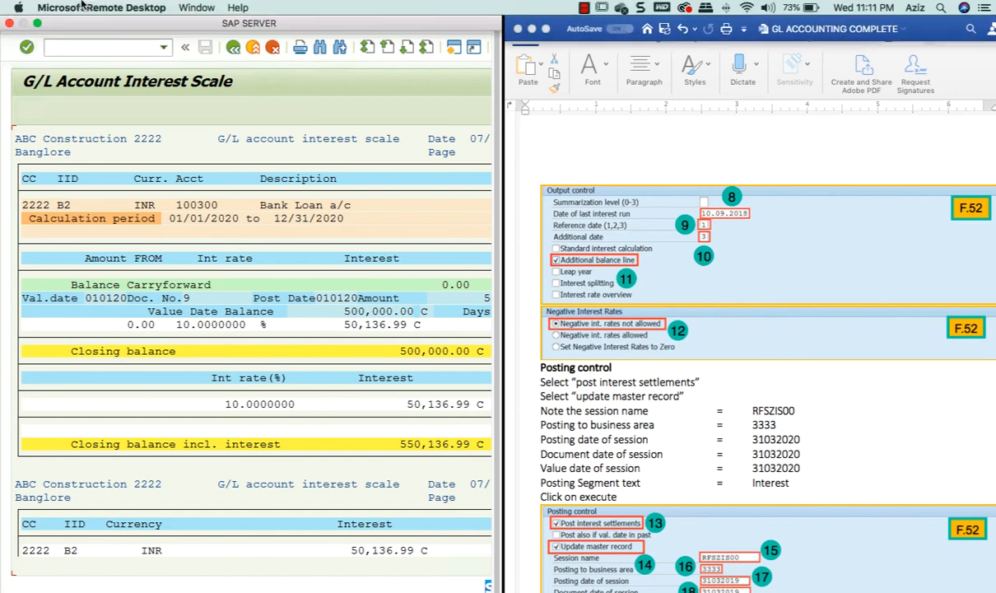
click(39, 26)
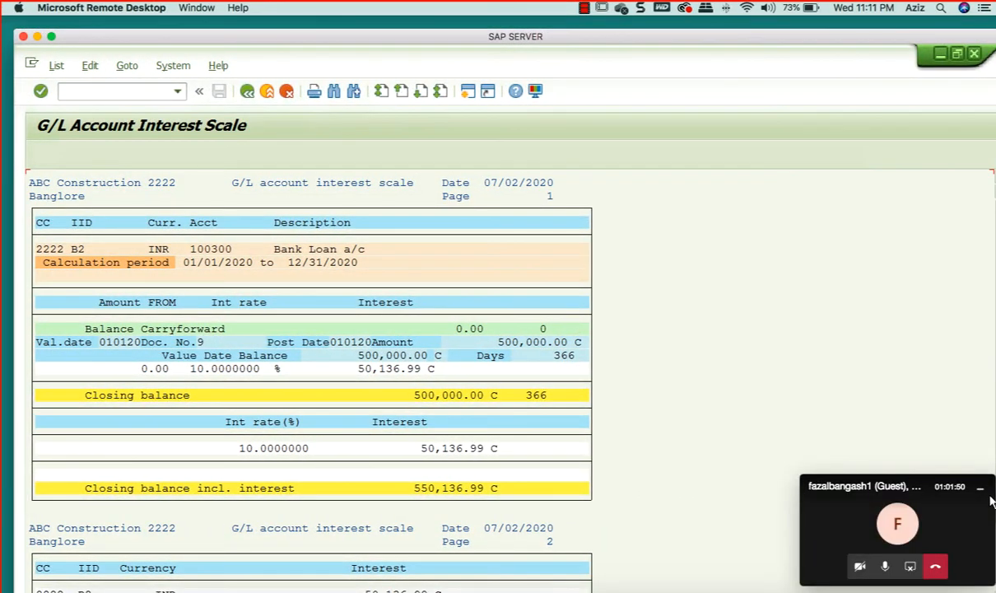
click(979, 489)
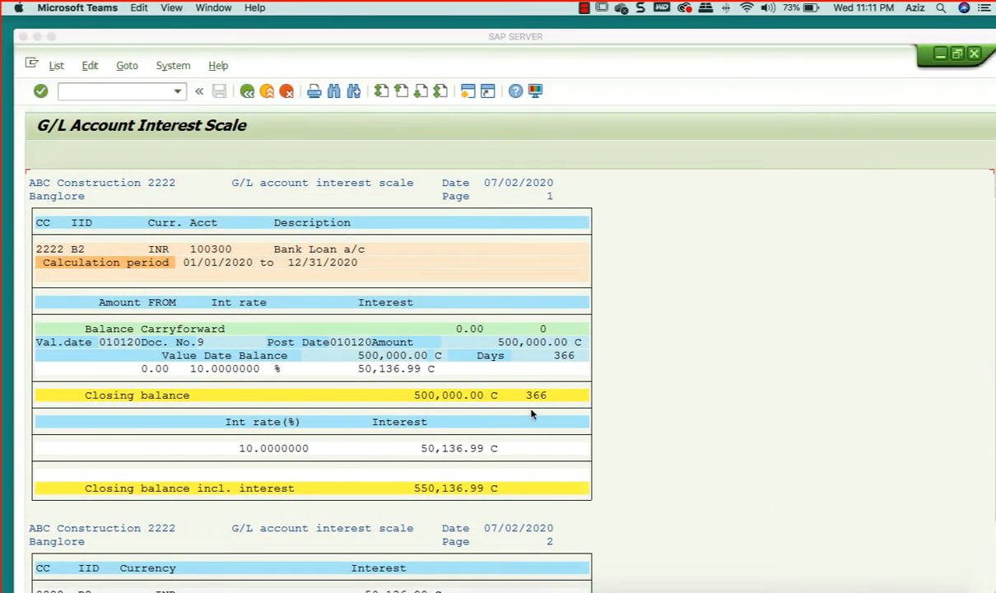
click(426, 399)
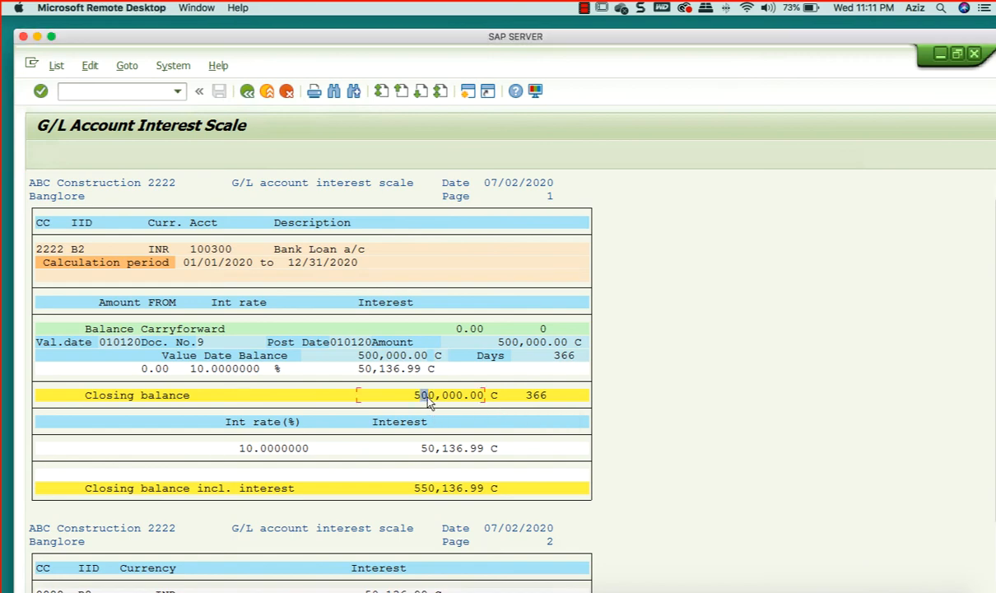
click(437, 448)
click(251, 450)
scroll(257, 458, down, 1)
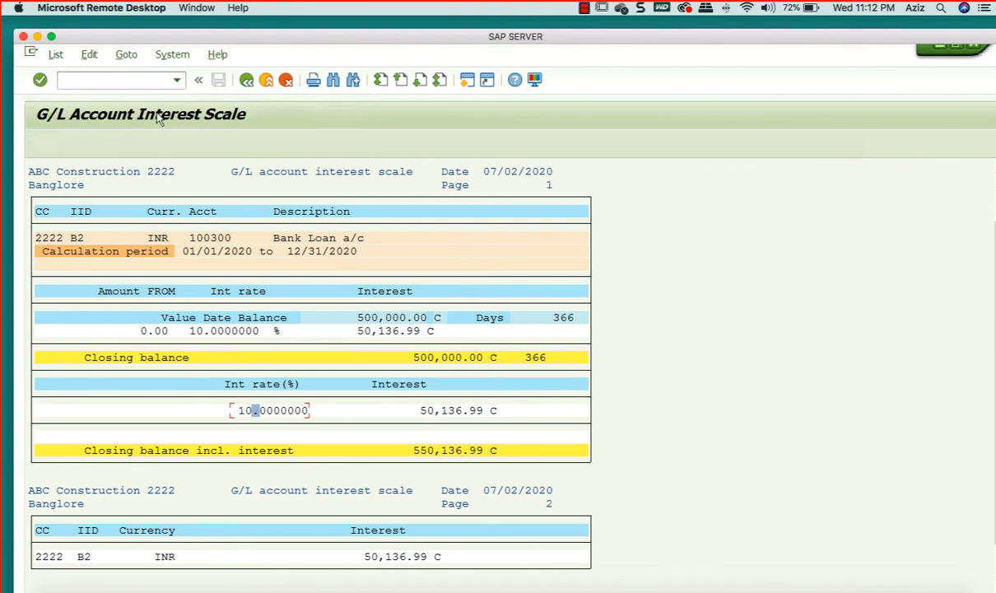
click(51, 36)
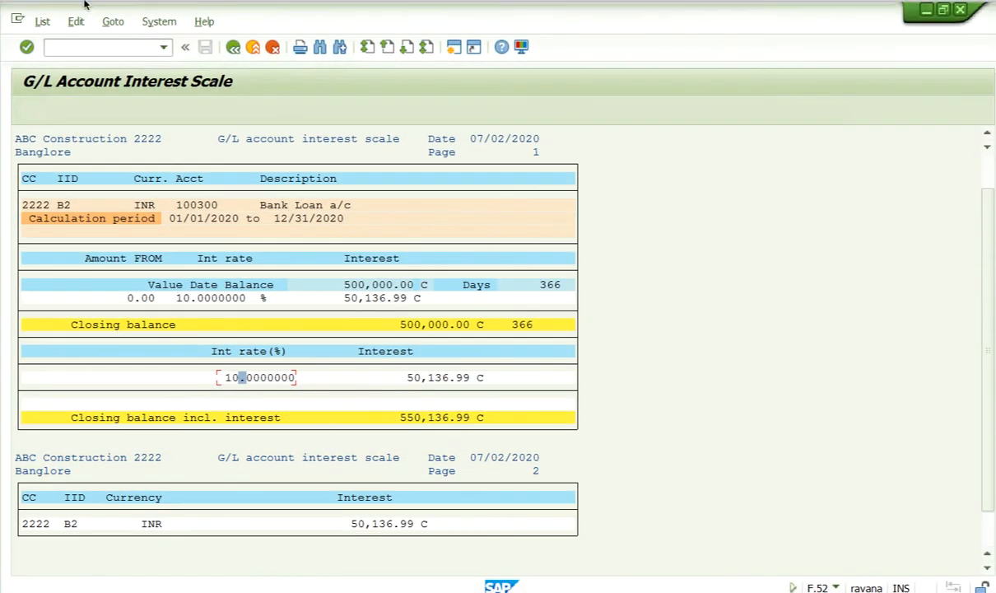
click(39, 27)
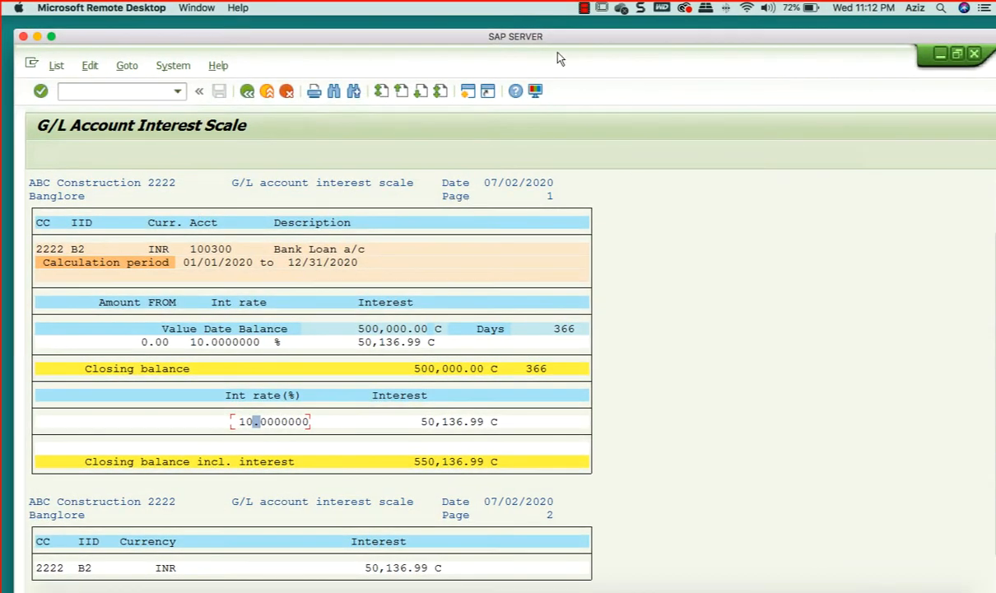
Arrange the SAP server session and the GL ACCOUNTING COMPLETE Word guide side by side in split view and maximize the interest scale report
drag(557, 57, 561, 164)
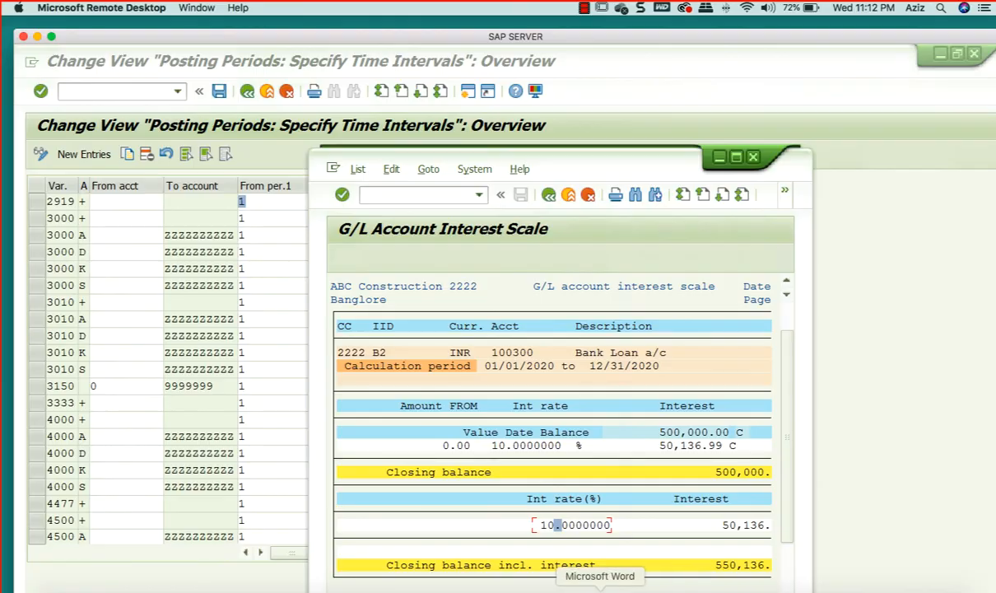
click(599, 586)
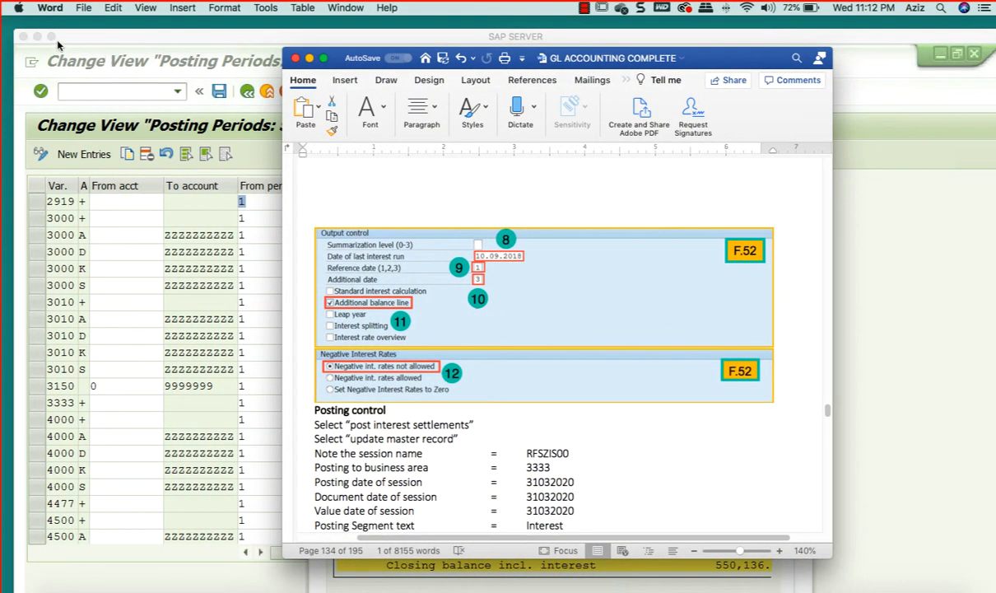
click(51, 36)
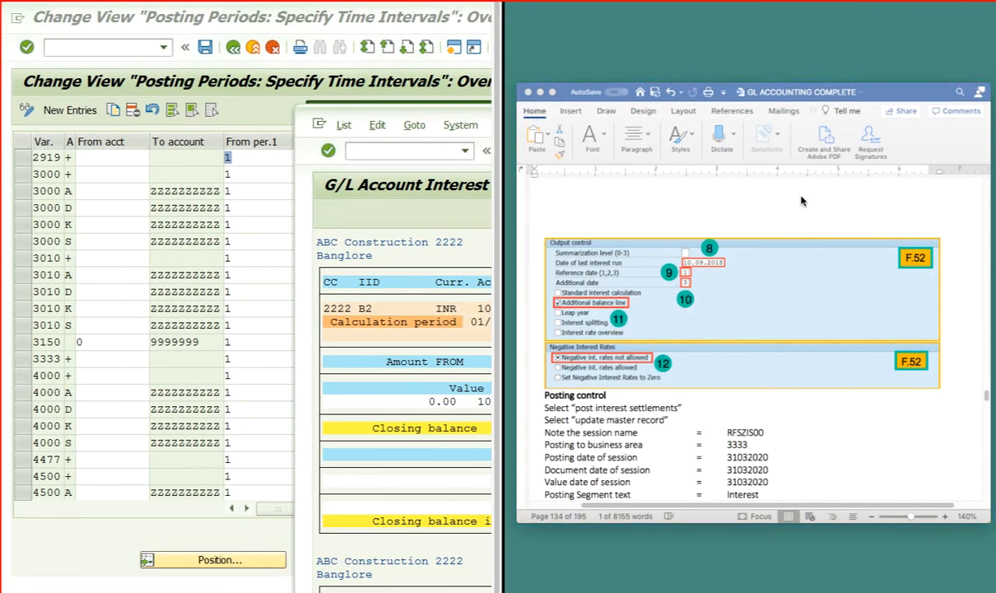
click(632, 239)
drag(445, 105, 205, 86)
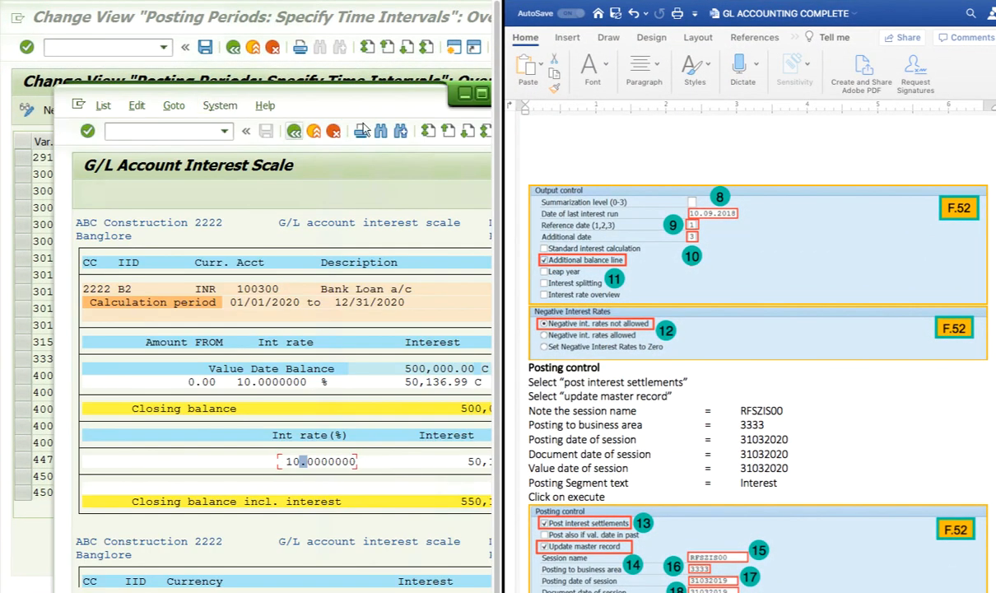
click(482, 97)
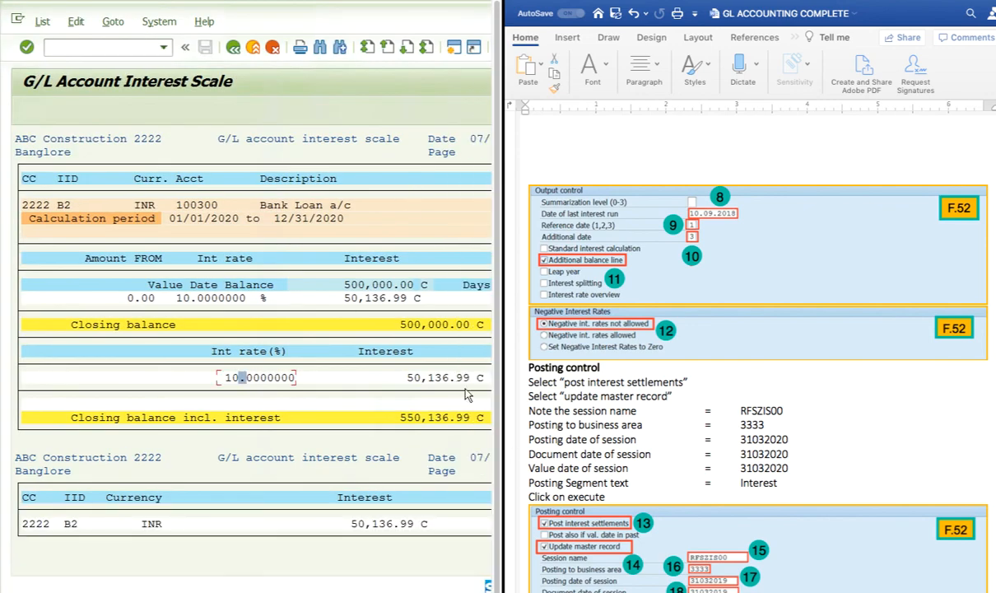
Switch to the Microsoft Teams meeting, mute the unmuted guest participant, and return to the split view with the Word guide
key(ctrl+Left)
key(ctrl+Right)
key(ctrl+Left)
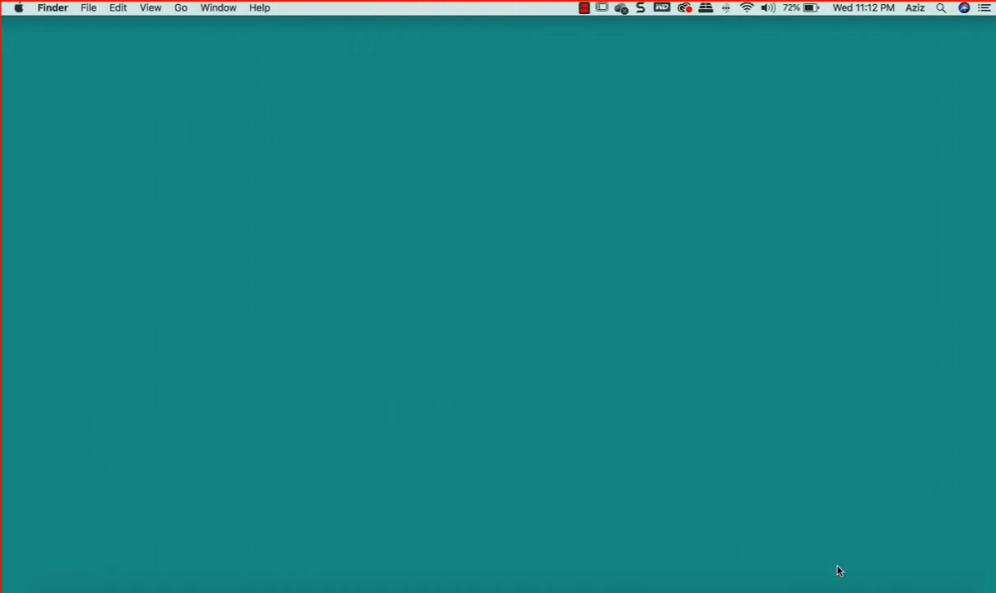
click(923, 588)
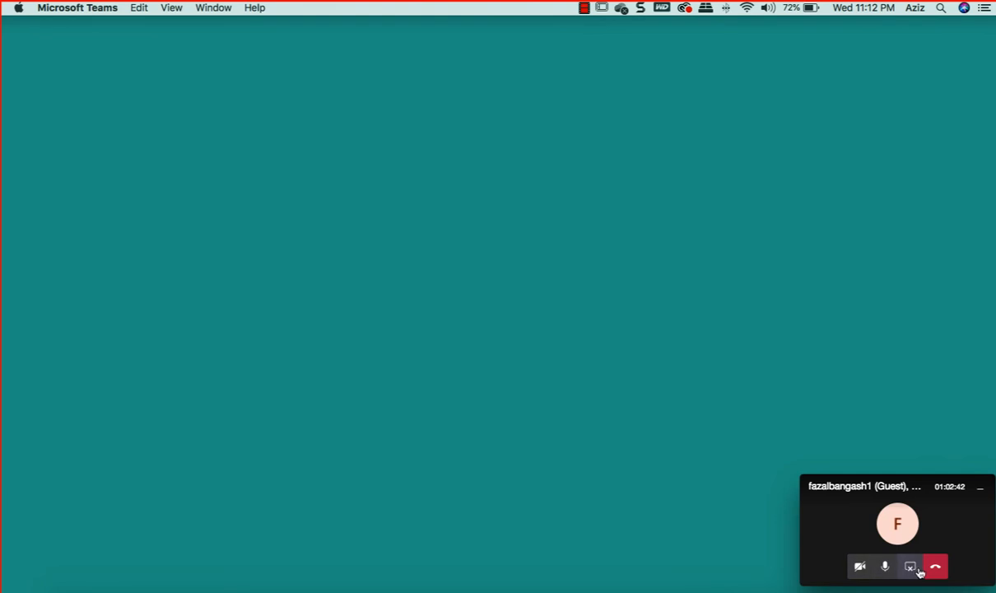
drag(868, 519, 859, 501)
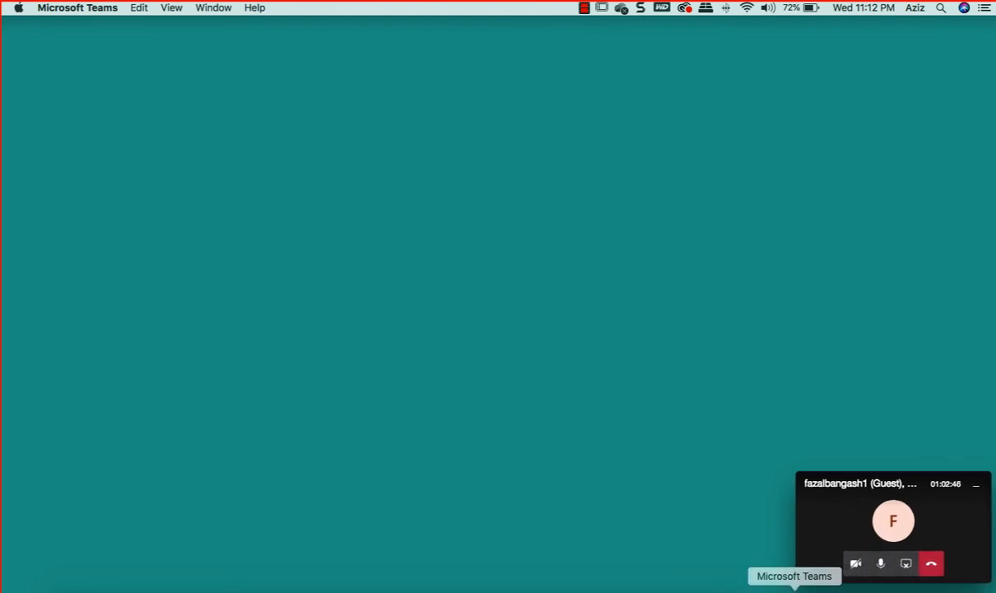
click(794, 590)
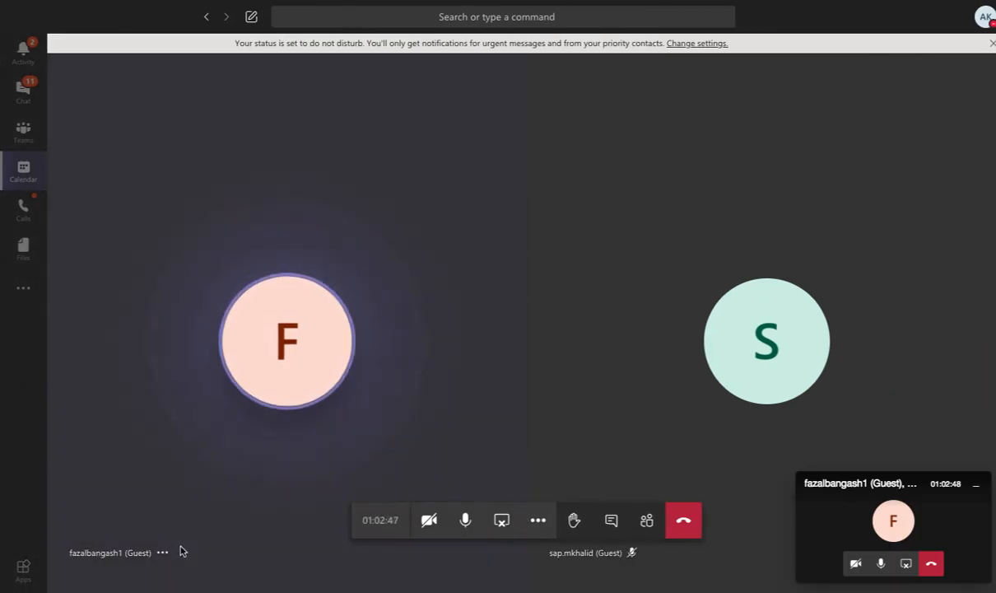
click(163, 554)
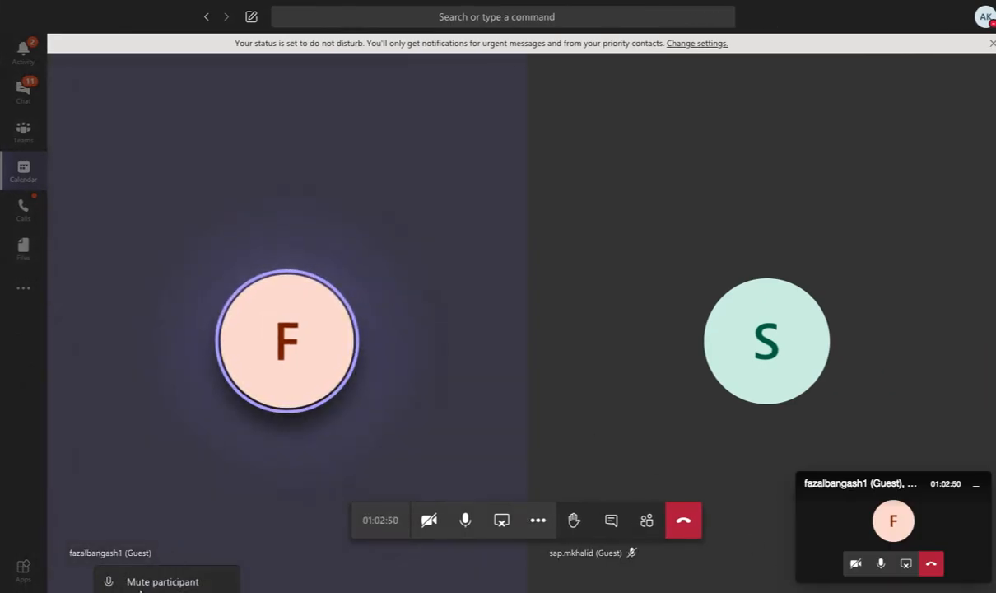
click(143, 586)
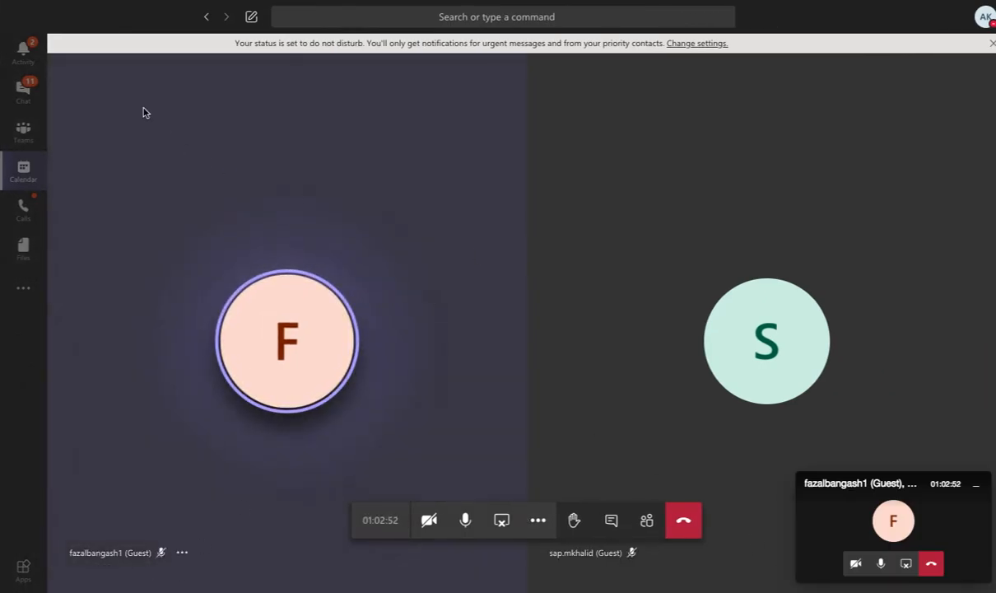
key(super+m)
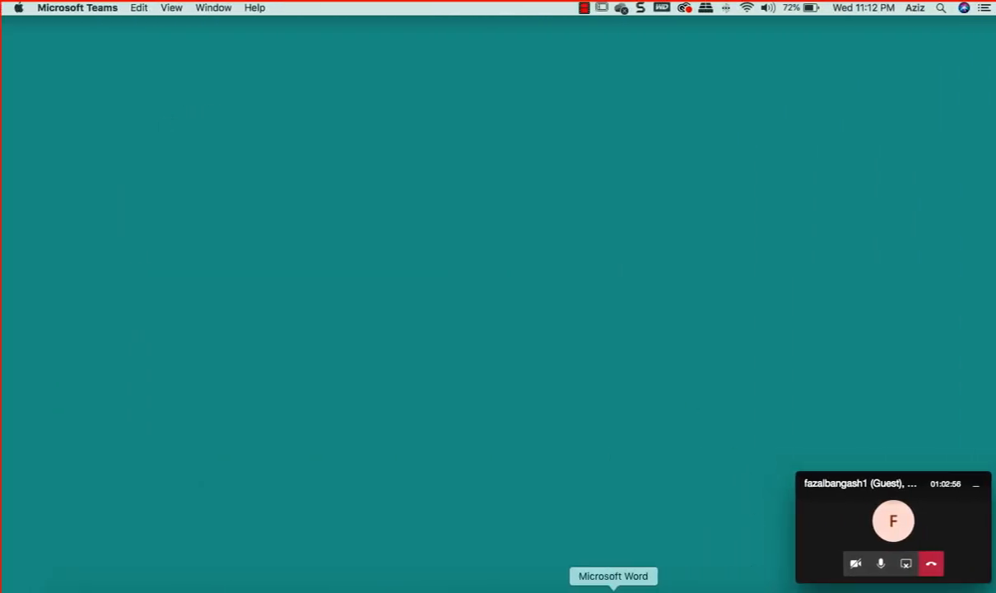
click(613, 589)
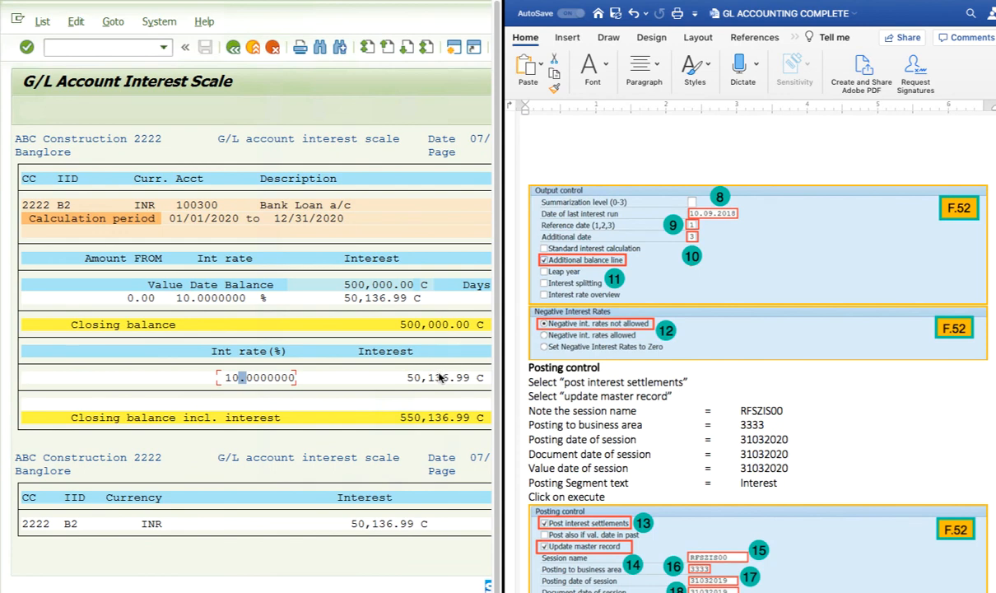
Read the guide's interest scale example and SM35 batch input instructions, and compare them with the full interest scale report
scroll(837, 363, down, 5)
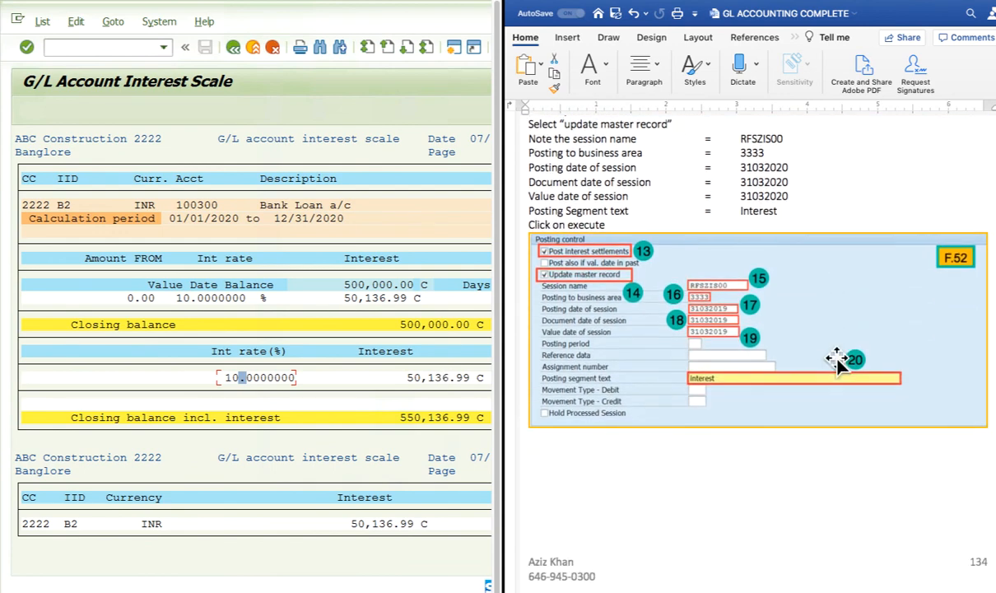
scroll(838, 362, down, 1)
scroll(837, 363, down, 10)
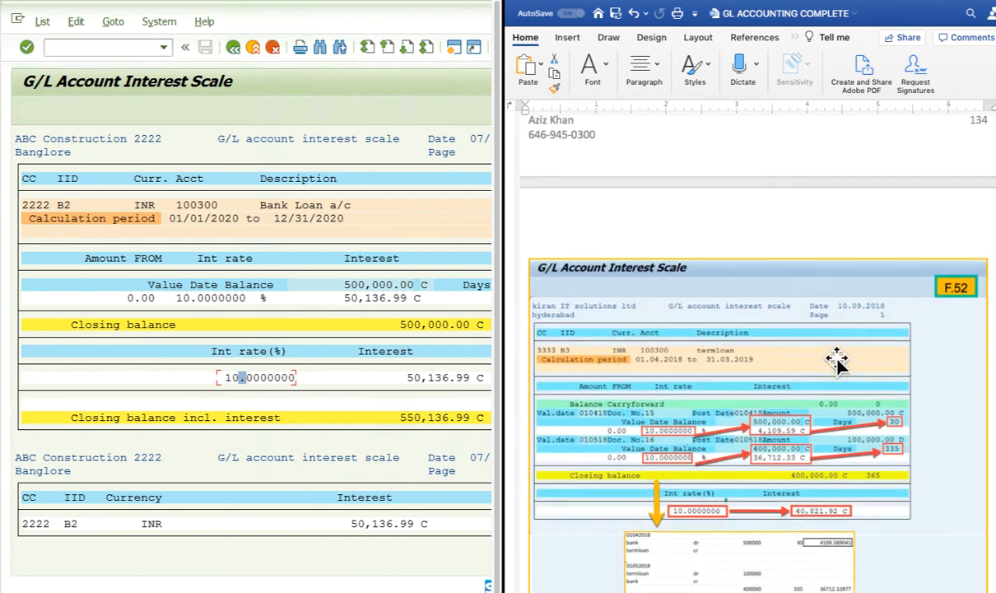
scroll(837, 362, down, 2)
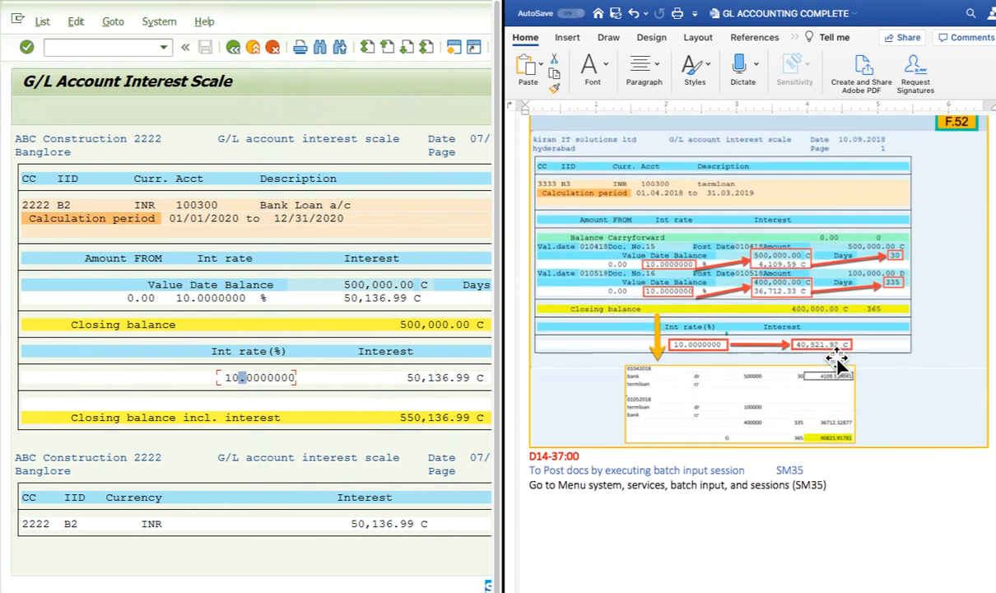
scroll(838, 362, down, 1)
scroll(837, 363, down, 4)
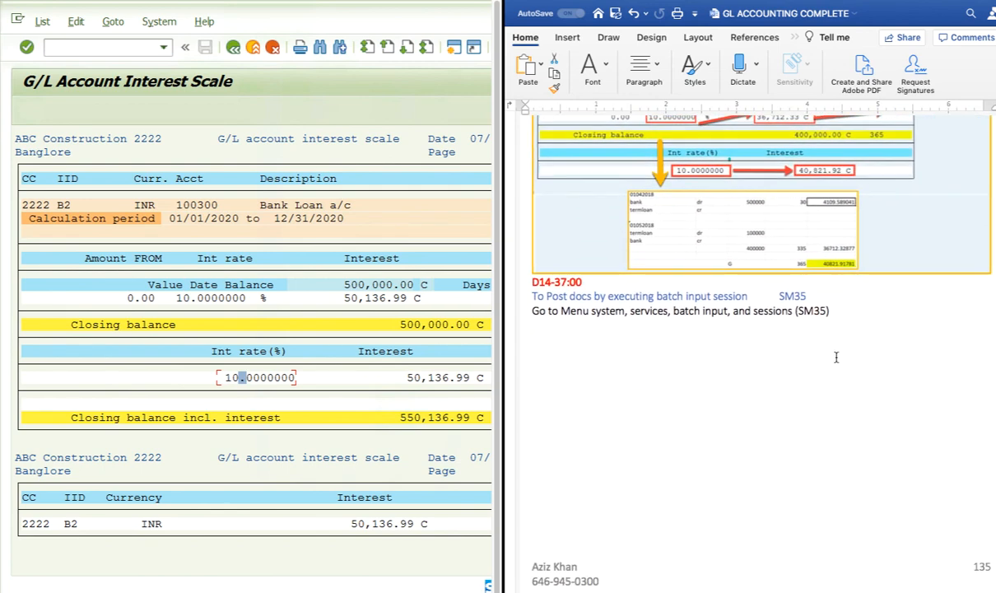
scroll(837, 357, down, 1)
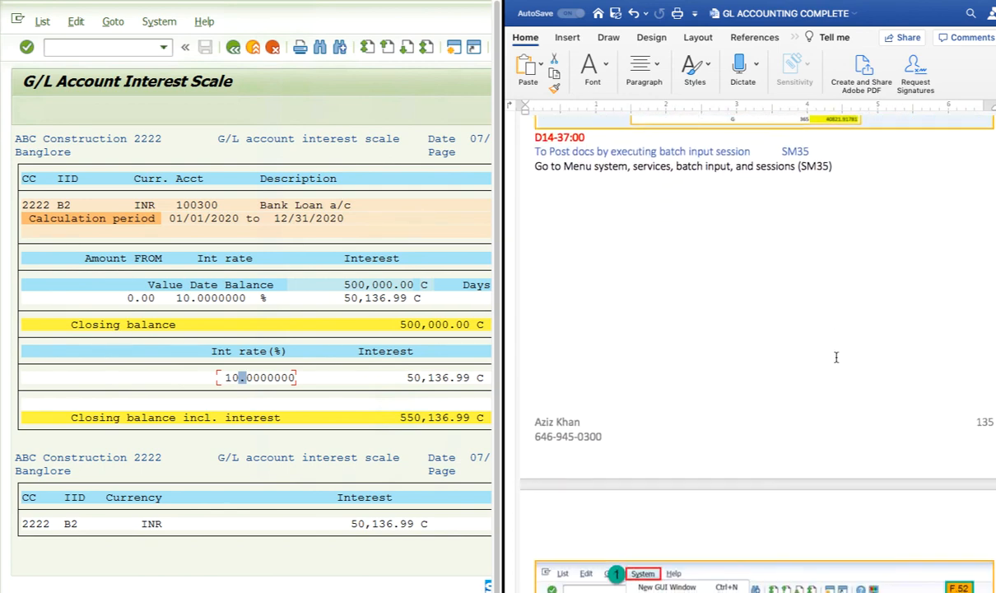
scroll(350, 195, right, 2)
scroll(302, 147, up, 1)
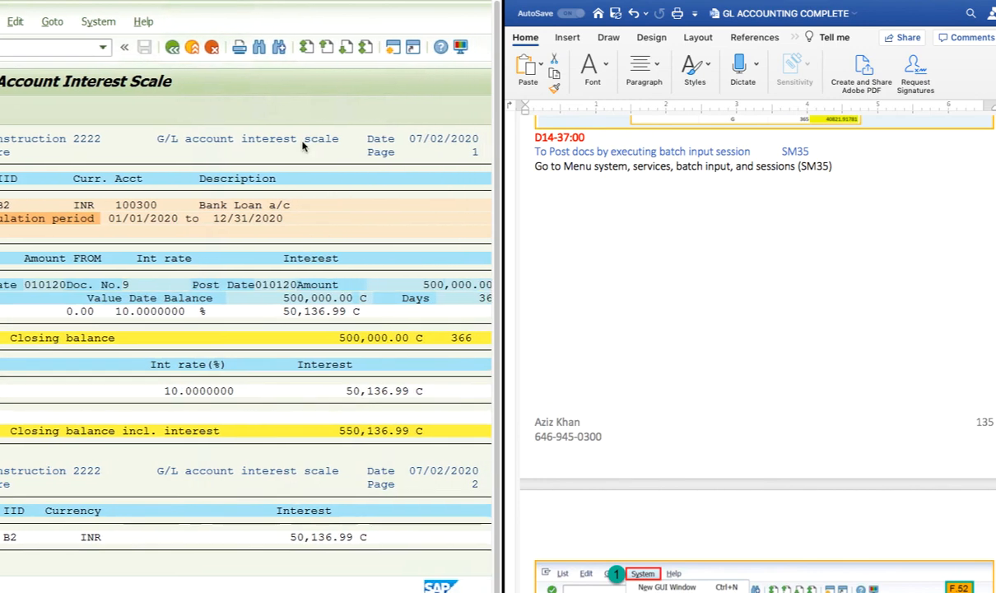
scroll(280, 135, left, 2)
scroll(256, 123, up, 1)
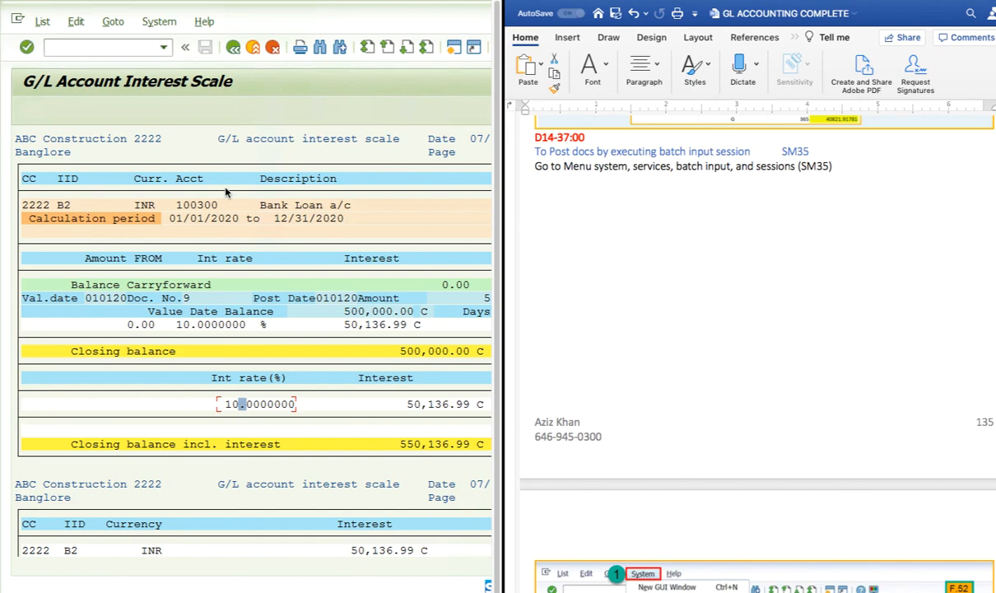
Open the batch input session overview from the interest scale report
key(ctrl+Left)
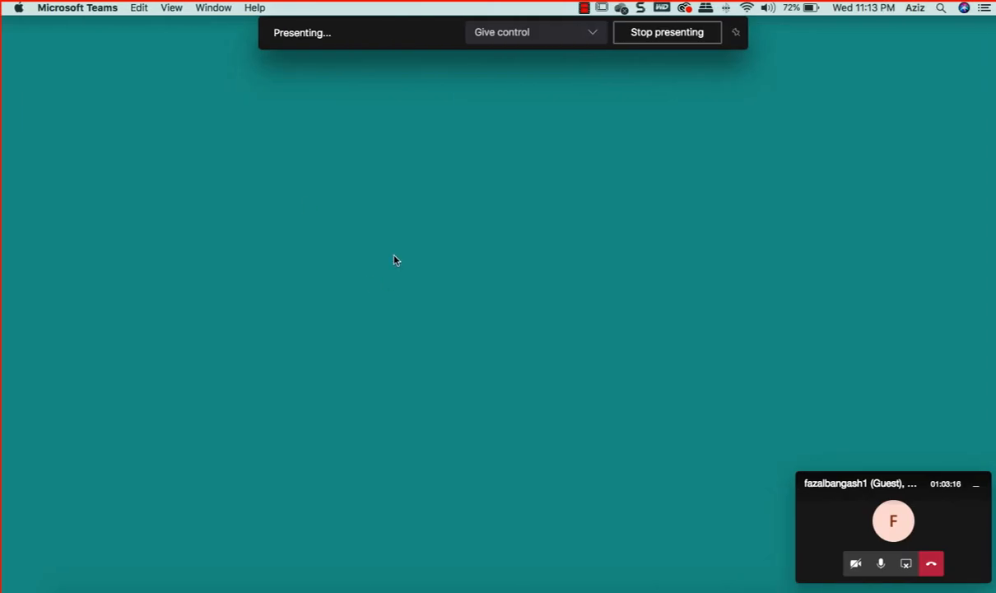
key(ctrl+Right)
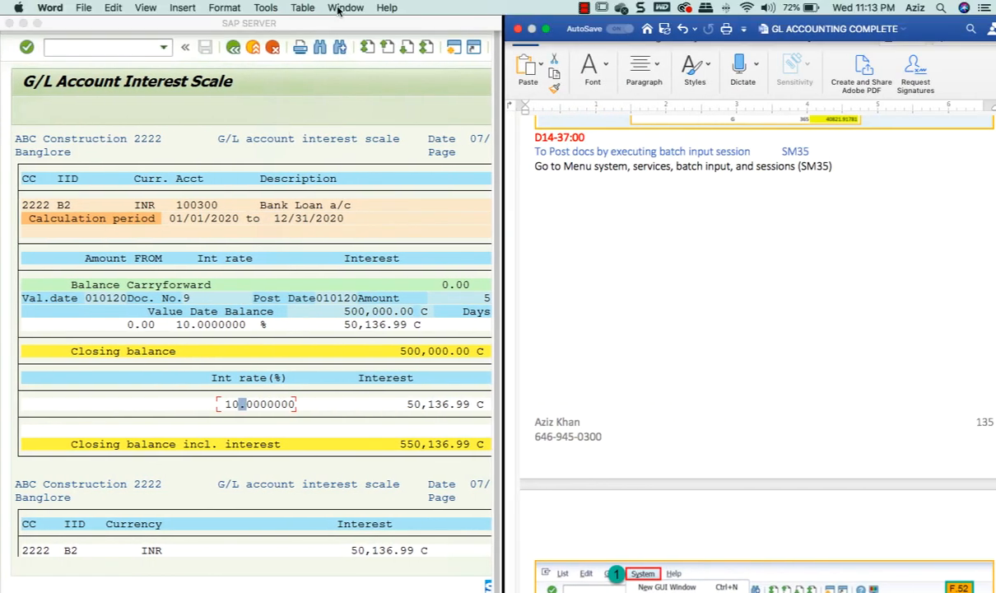
scroll(302, 182, right, 10)
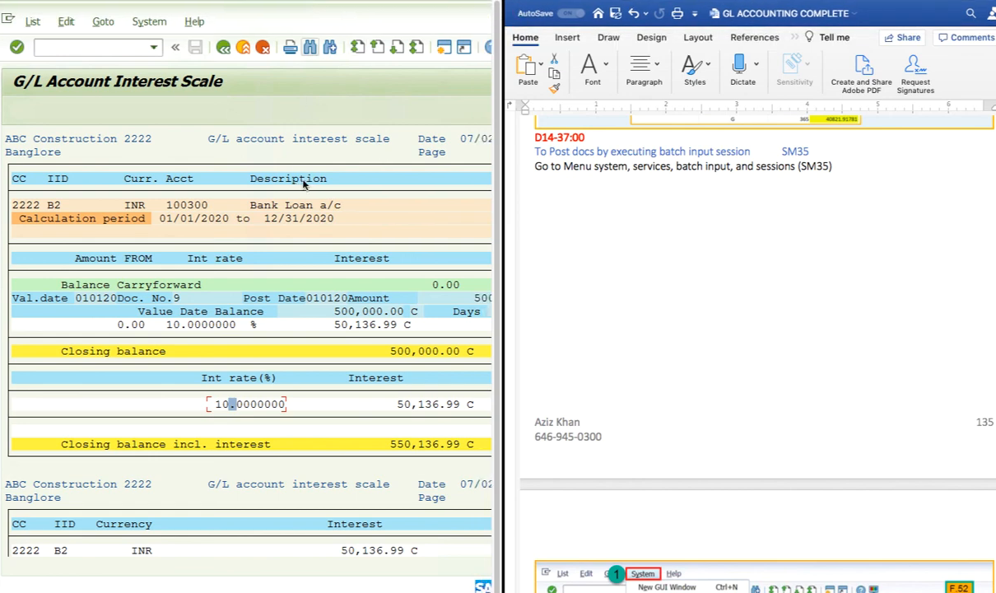
scroll(303, 181, left, 10)
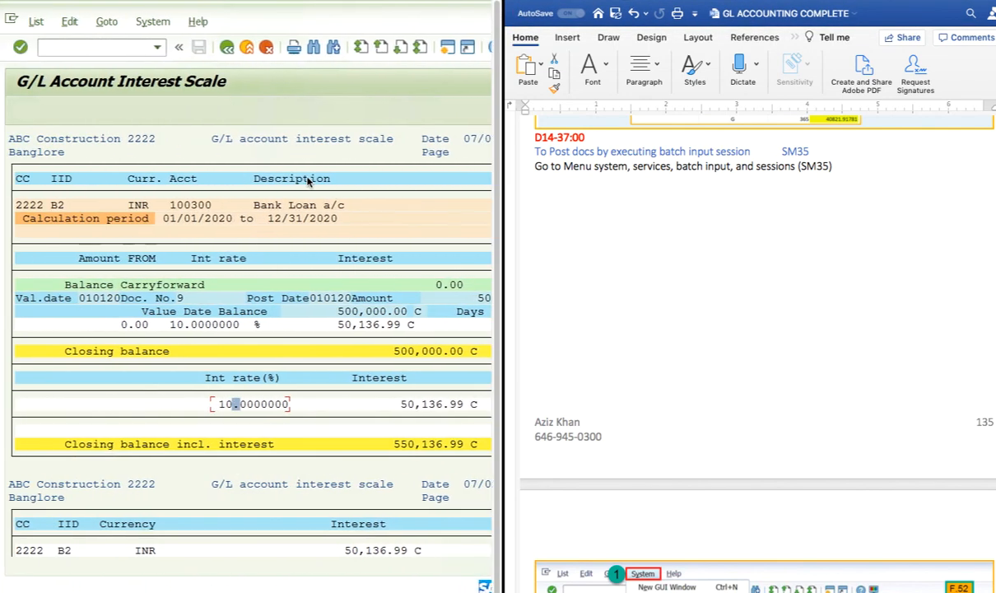
click(159, 20)
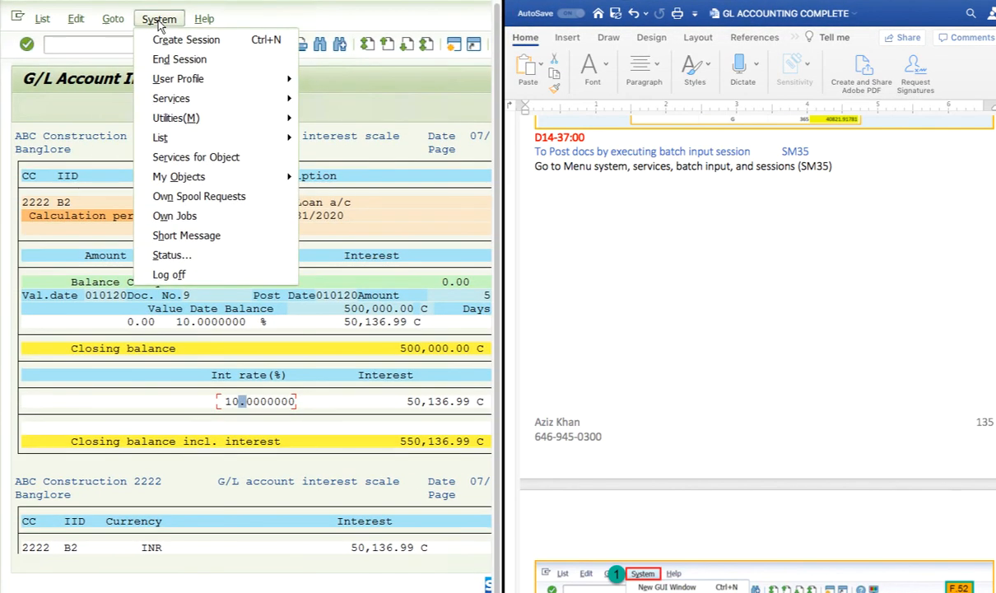
mouse_move(173, 104)
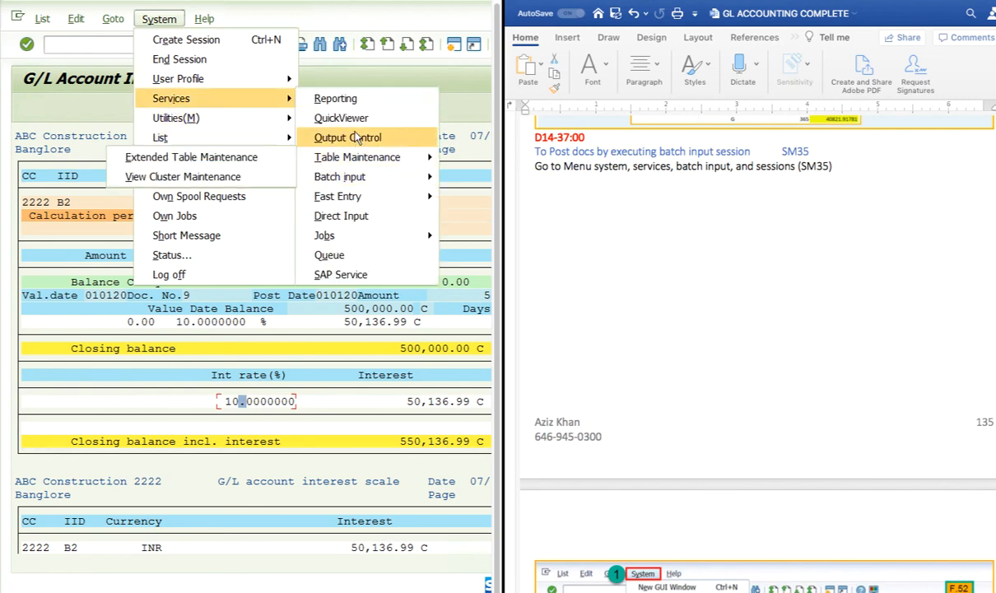
mouse_move(356, 179)
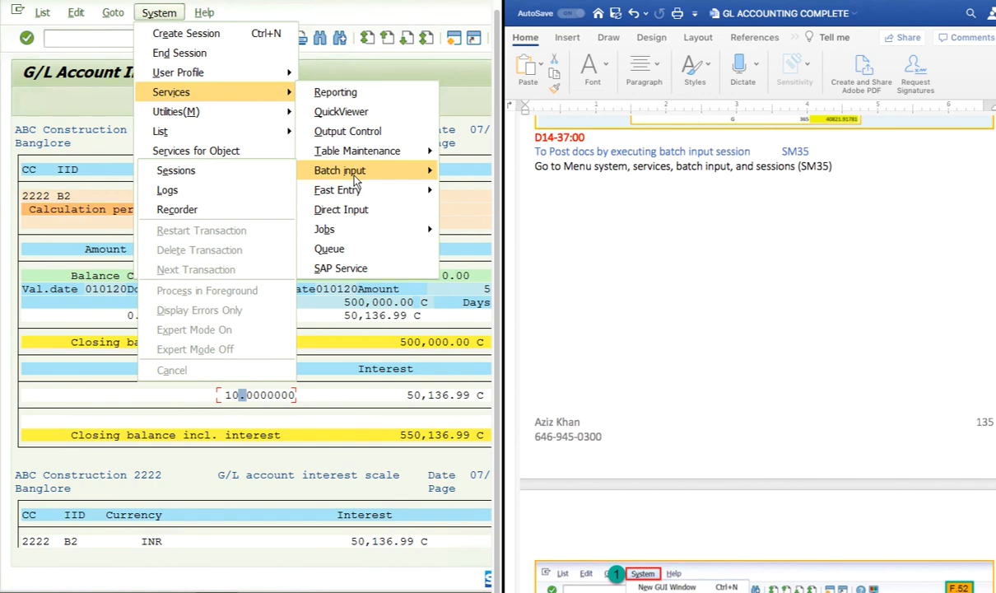
click(188, 165)
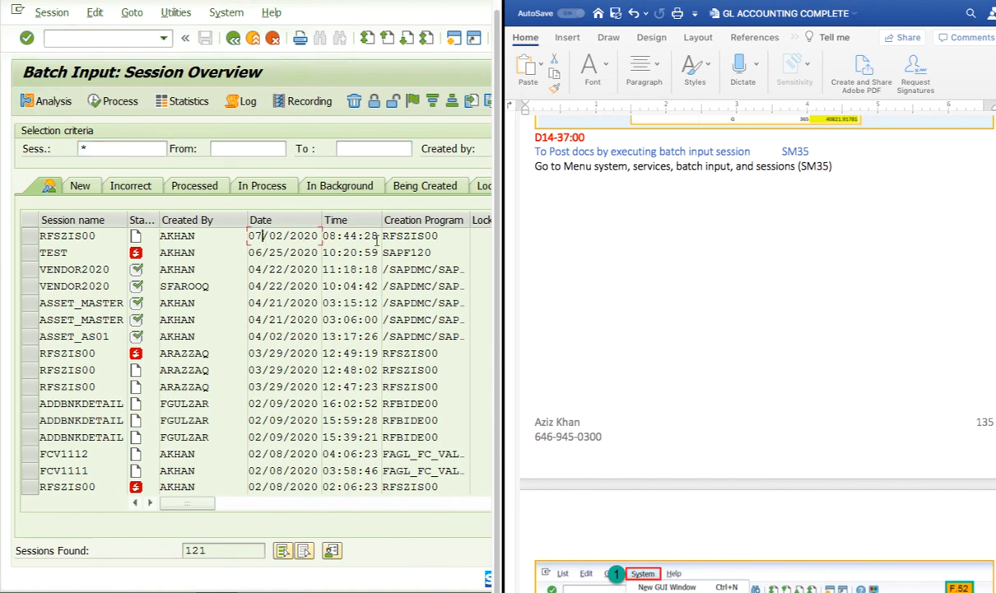
Process the RFSZIS00 batch input session dated 07/02/2020 in the Display errors only mode
click(349, 236)
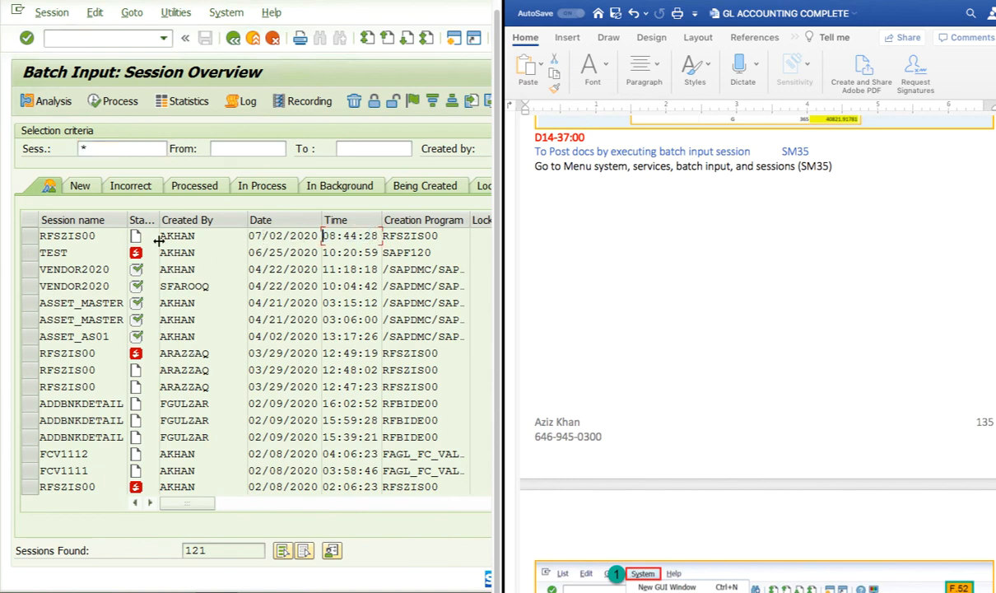
click(30, 235)
scroll(791, 369, down, 5)
scroll(787, 366, down, 10)
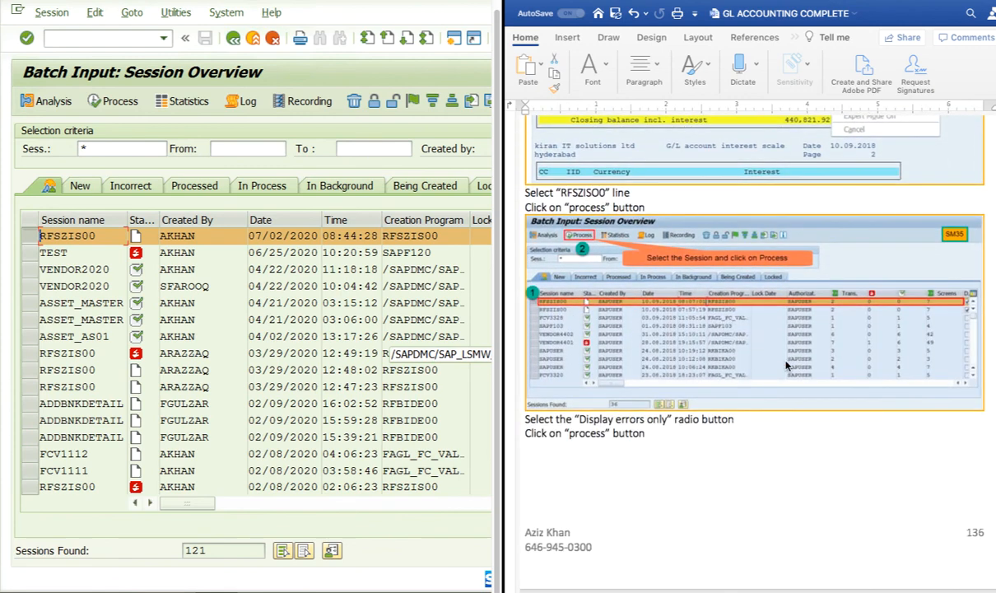
click(121, 102)
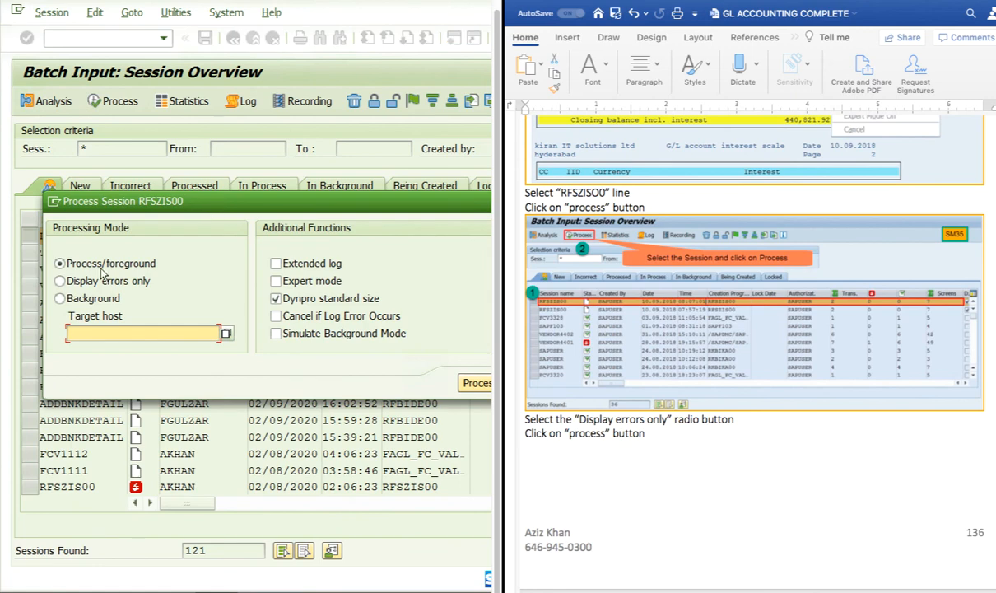
click(59, 281)
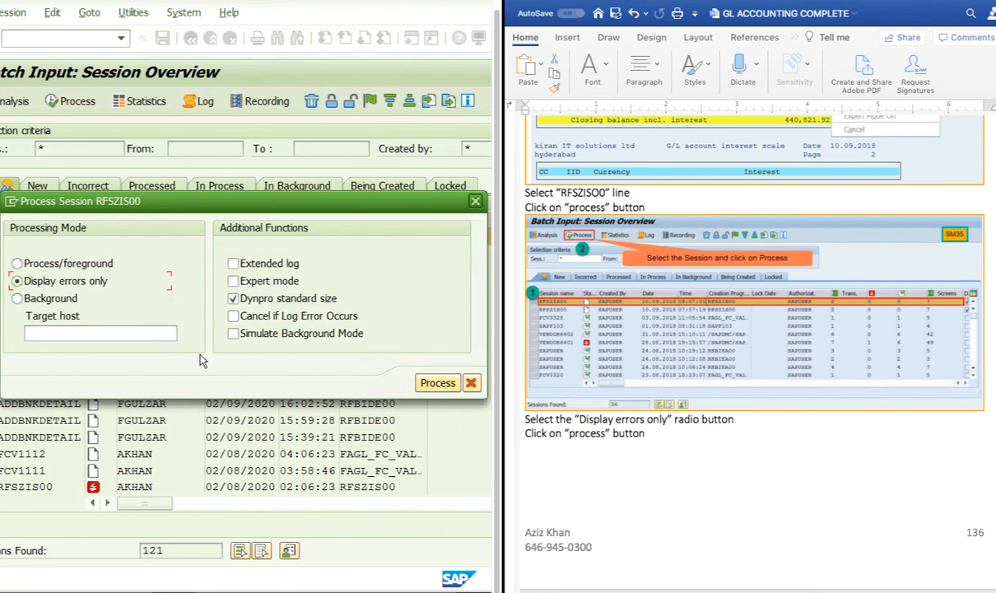
click(437, 383)
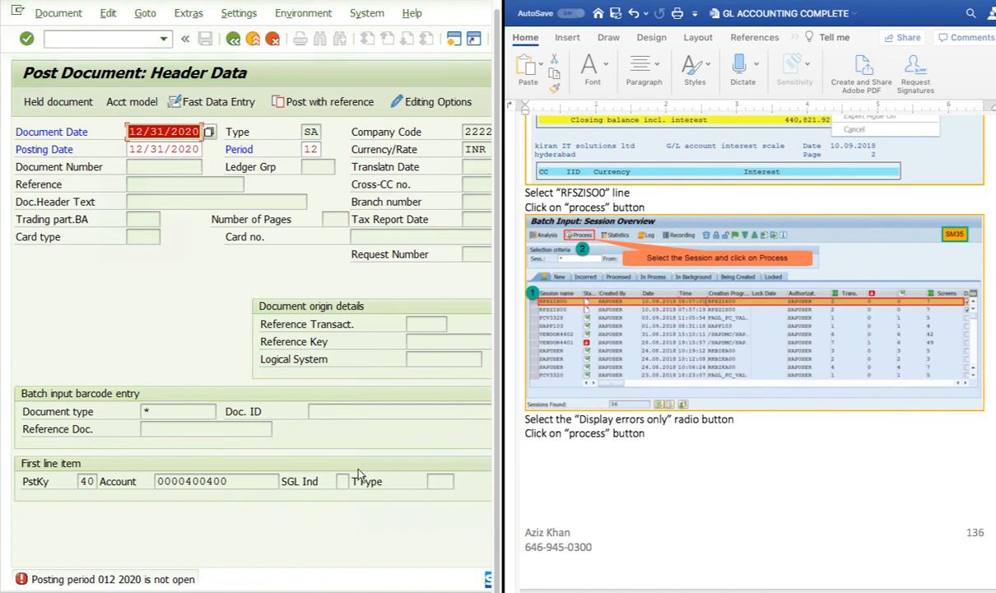
Switch to the OB52 posting periods window and go to the entry for posting period variant 2222
scroll(357, 470, right, 2)
click(350, 592)
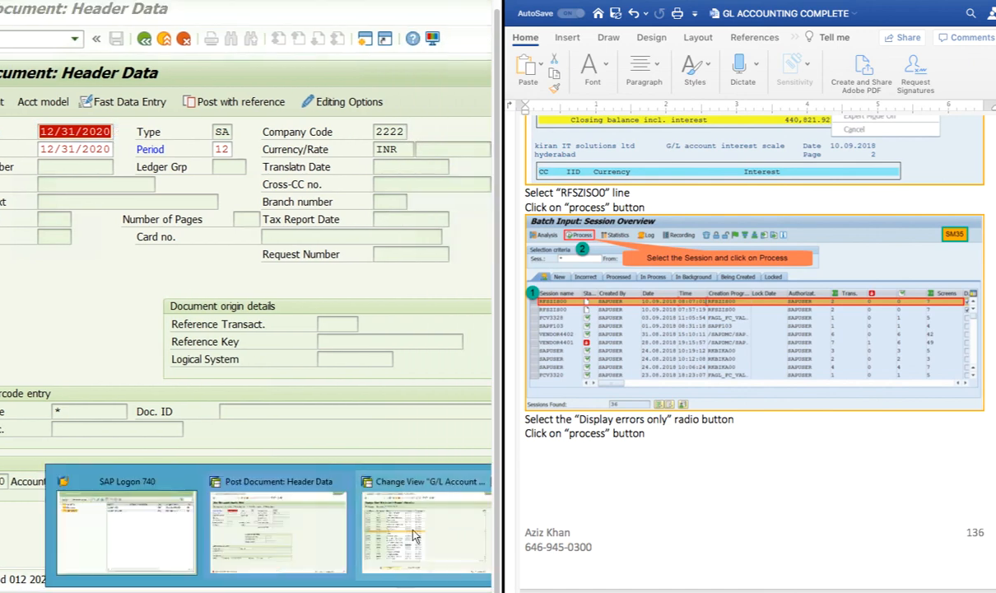
click(393, 507)
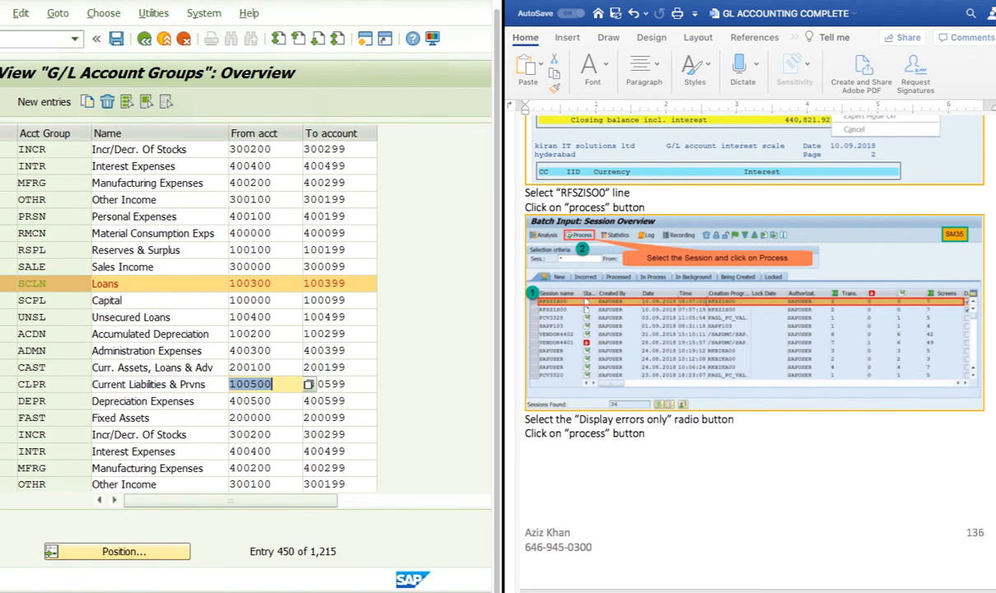
click(411, 540)
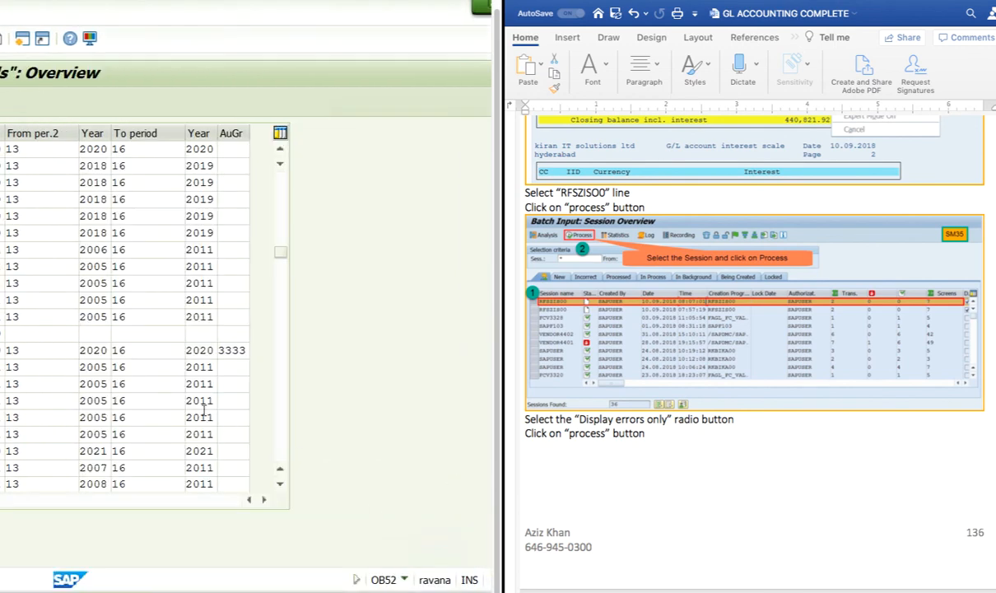
scroll(204, 409, up, 8)
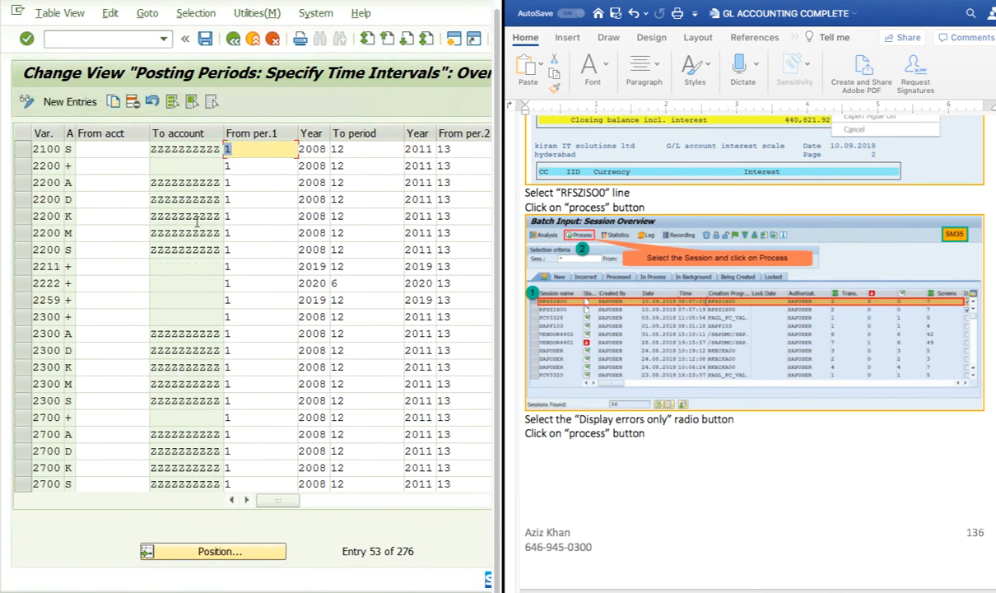
click(207, 550)
text(2222)
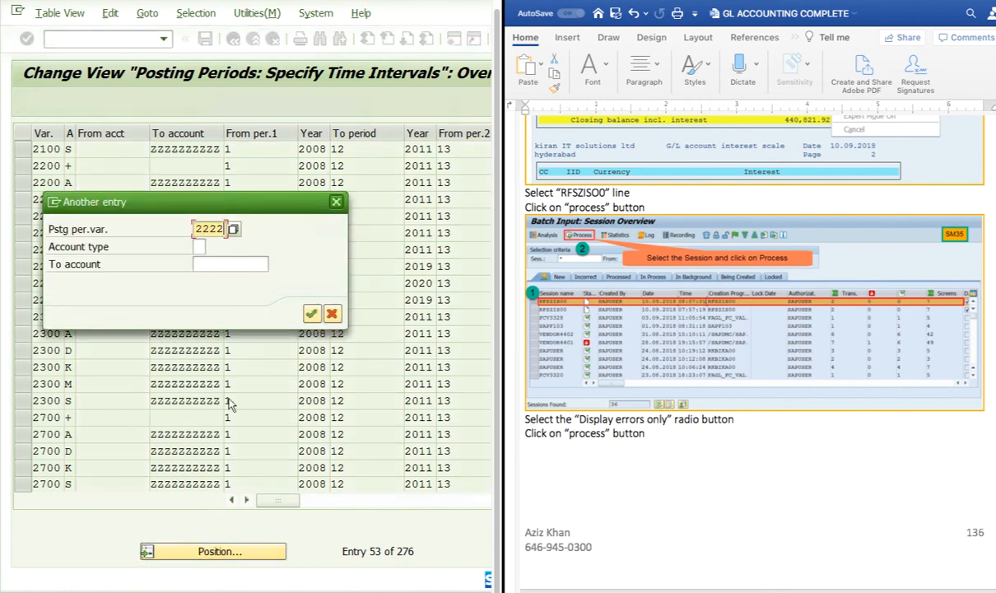
click(311, 313)
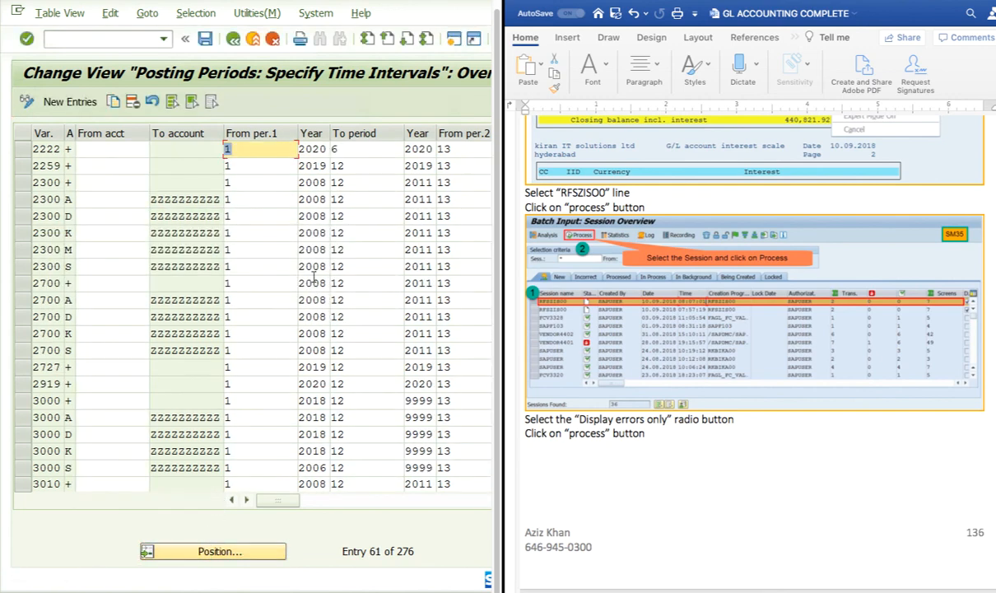
Set the first interval's To period to 12 for variant 2222 and save the posting periods
click(371, 153)
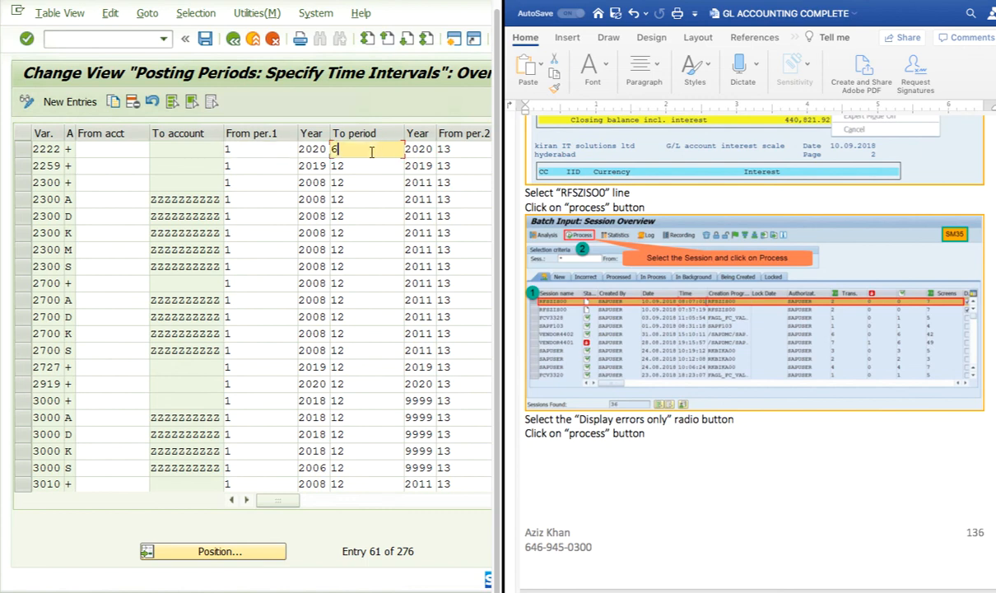
key(BackSpace)
text(12)
click(205, 39)
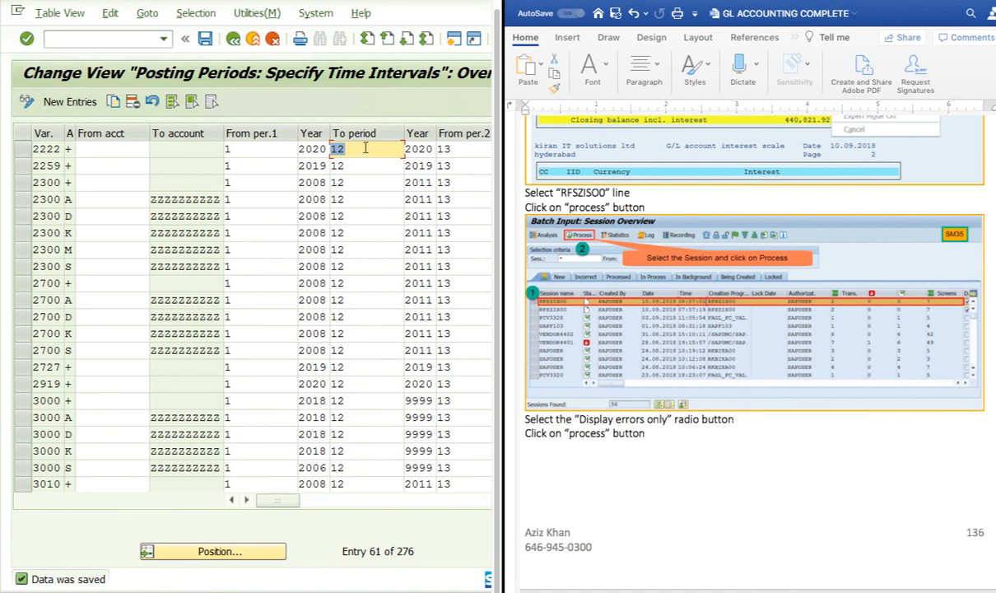
click(333, 149)
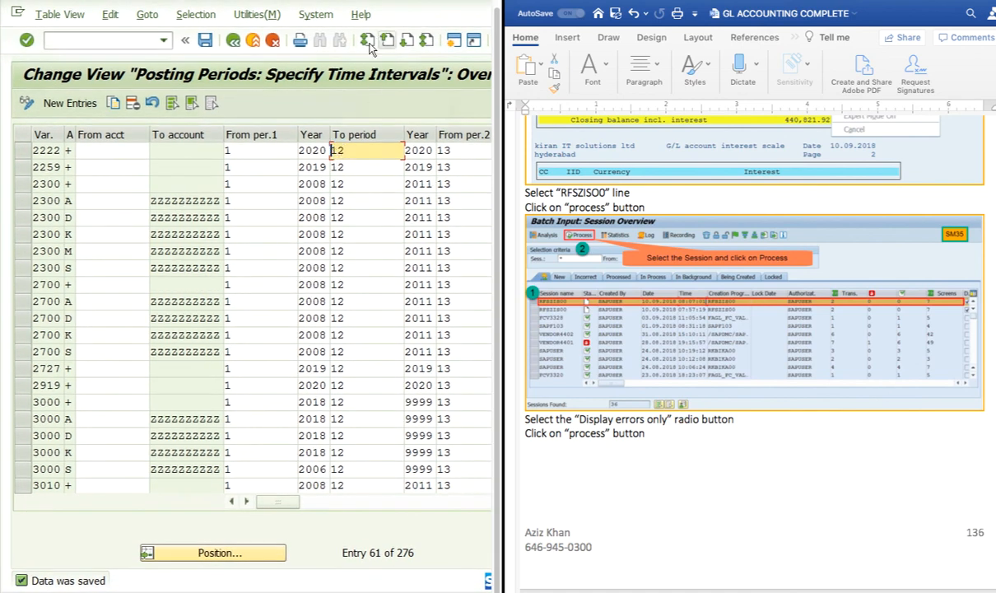
Return to the Post Document window, end the batch input run with /bend, and go back to the session overview
scroll(379, 584, down, 3)
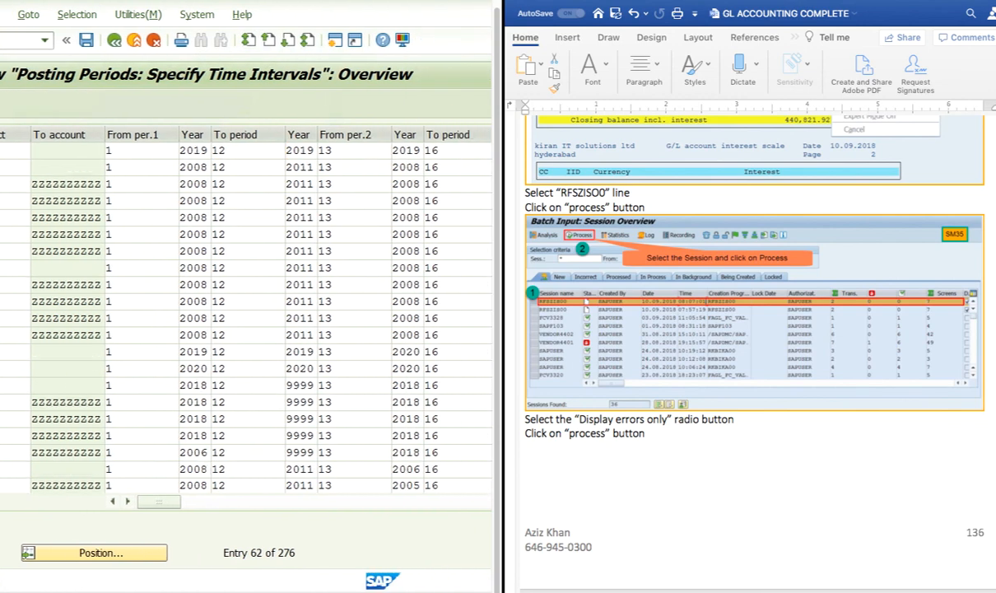
click(362, 591)
click(237, 539)
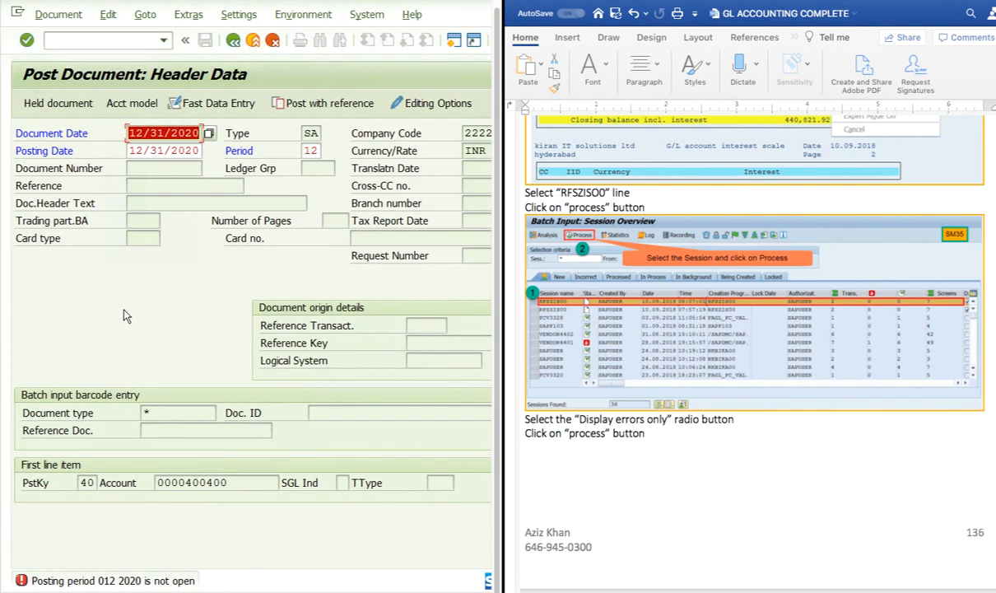
click(142, 43)
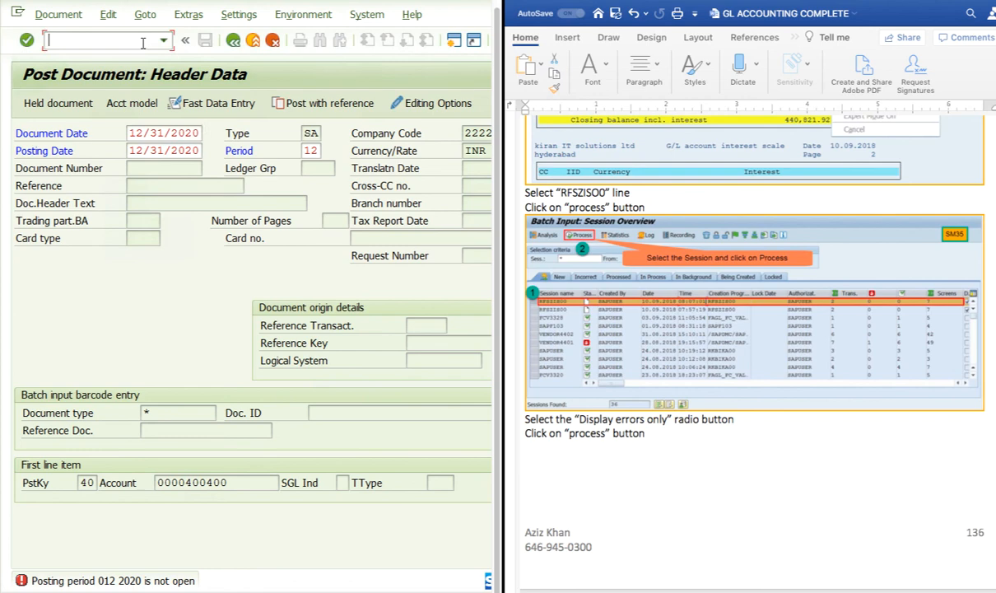
text(/bend)
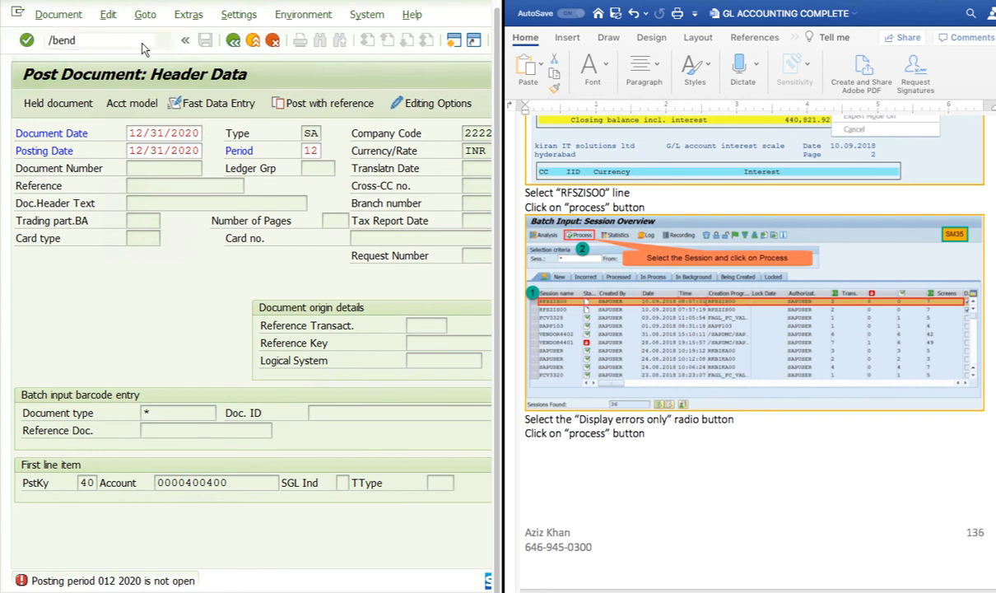
key(Return)
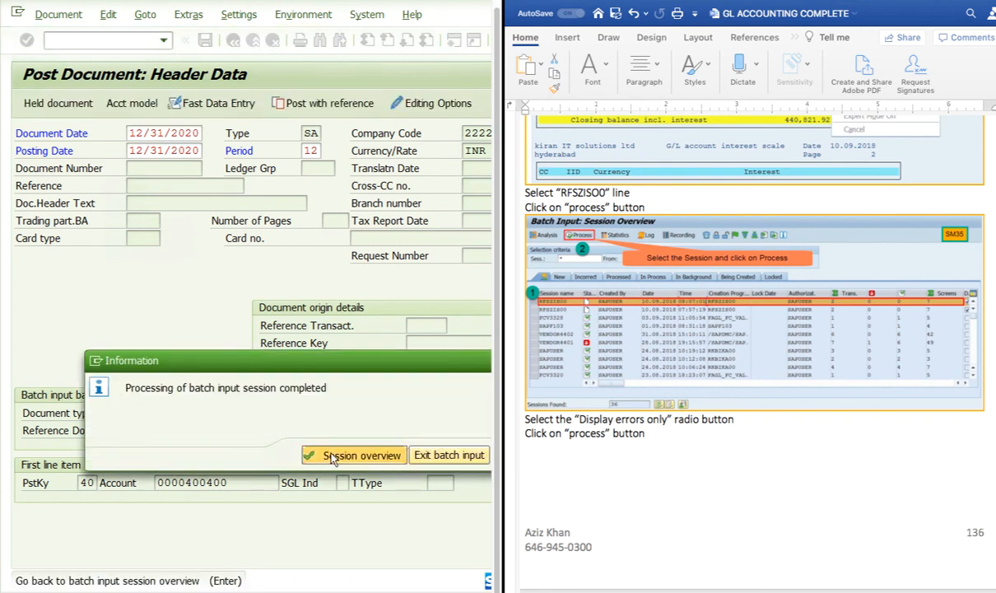
click(350, 455)
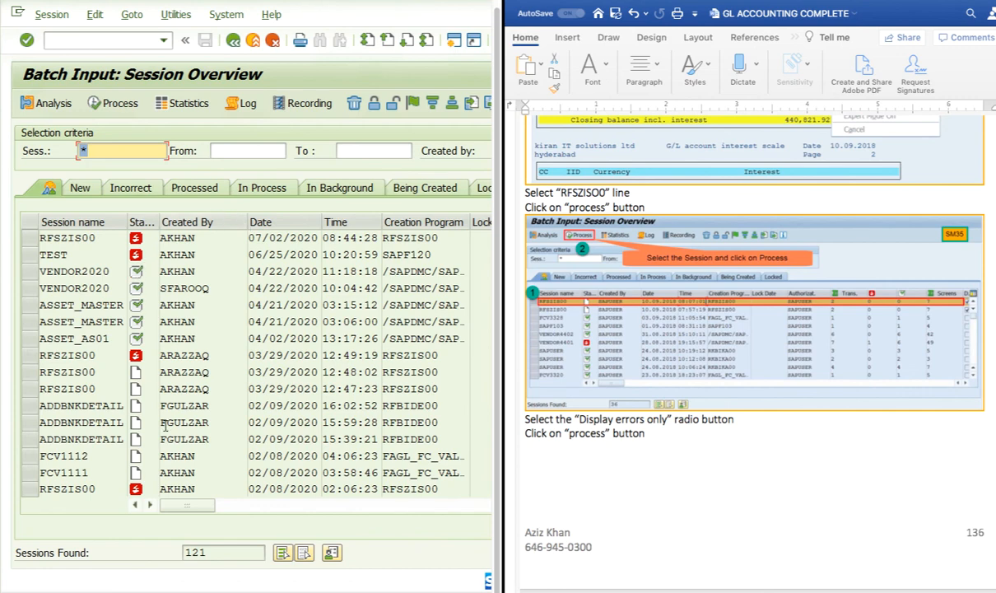
Reprocess the RFSZIS00 session dated 07/02/2020 in Display errors only mode and return to the session overview
click(29, 241)
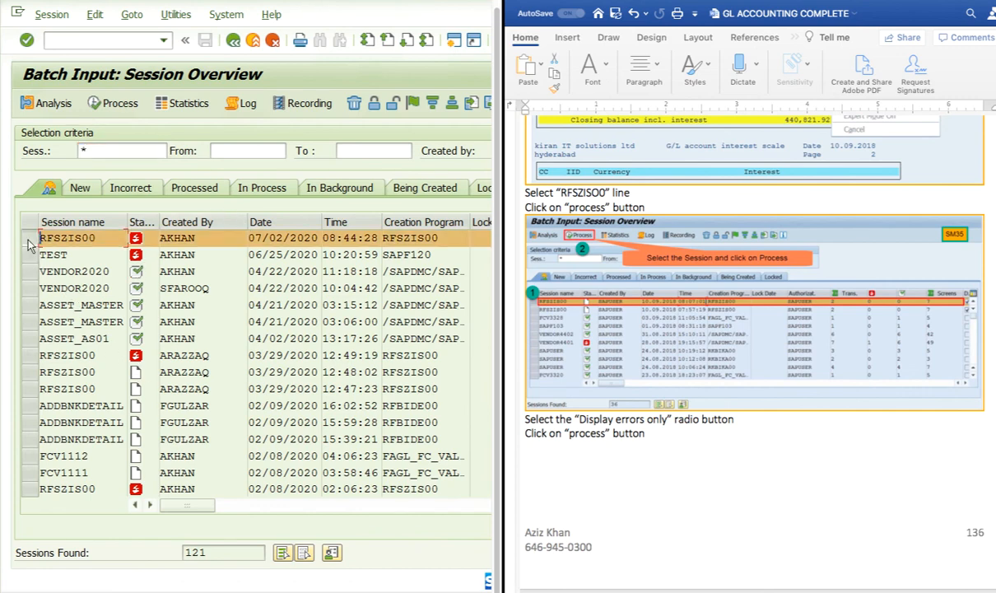
click(112, 103)
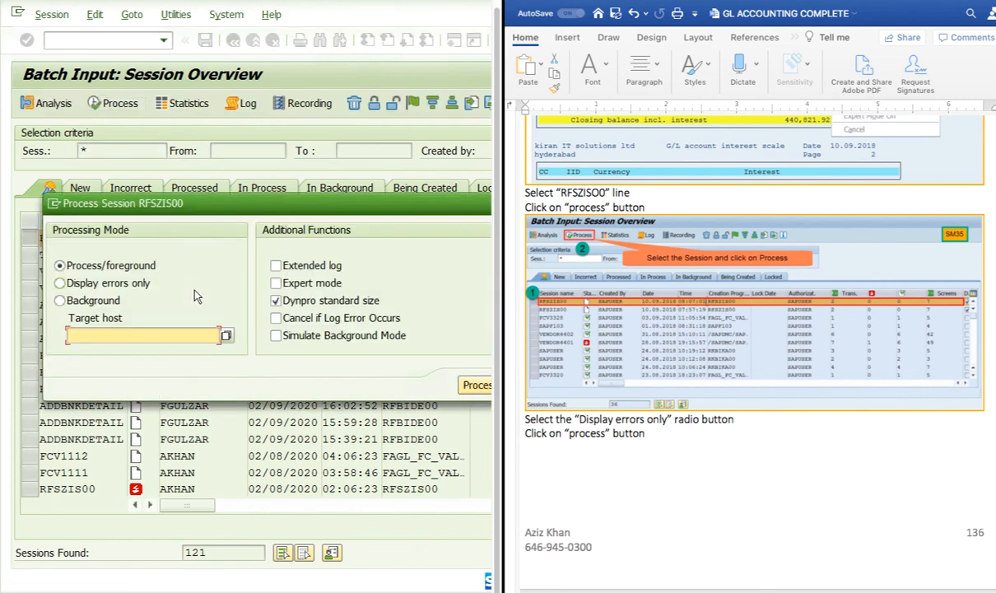
click(61, 282)
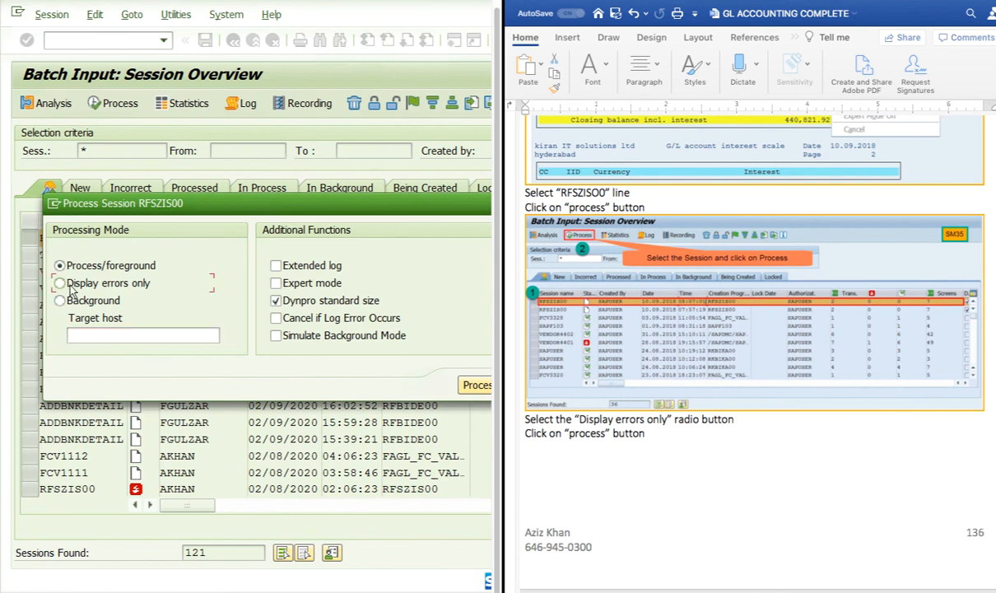
click(476, 387)
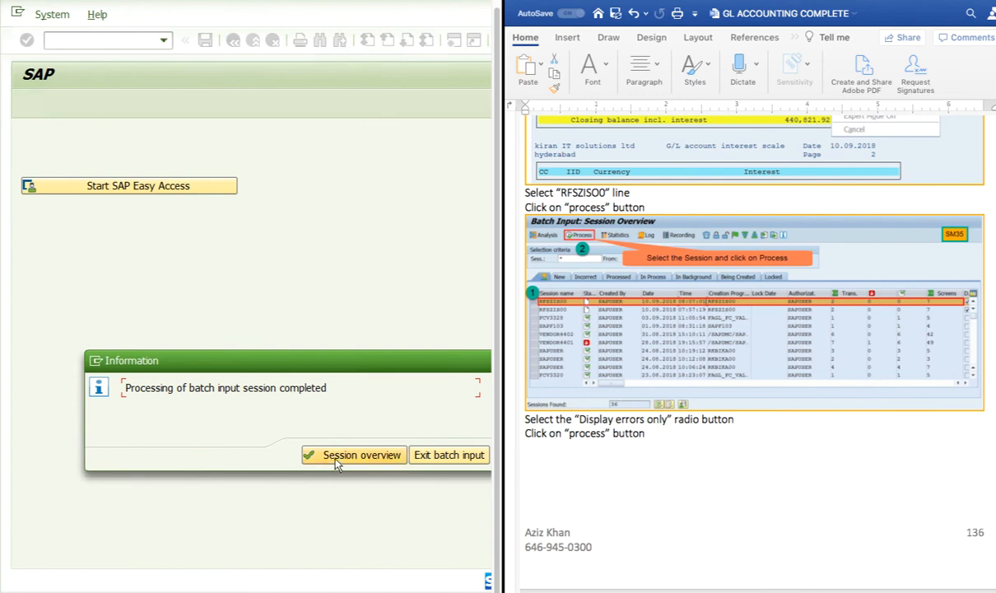
click(336, 457)
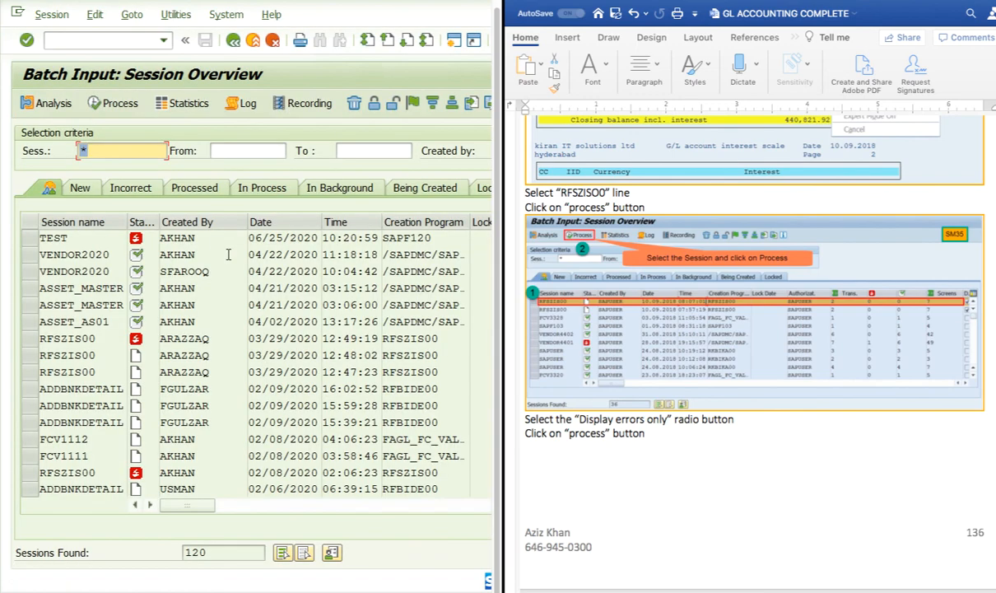
Leave the session overview and display the FS10N balances of G/L account 100300 for company code 2222, fiscal year 2020
click(163, 42)
click(53, 79)
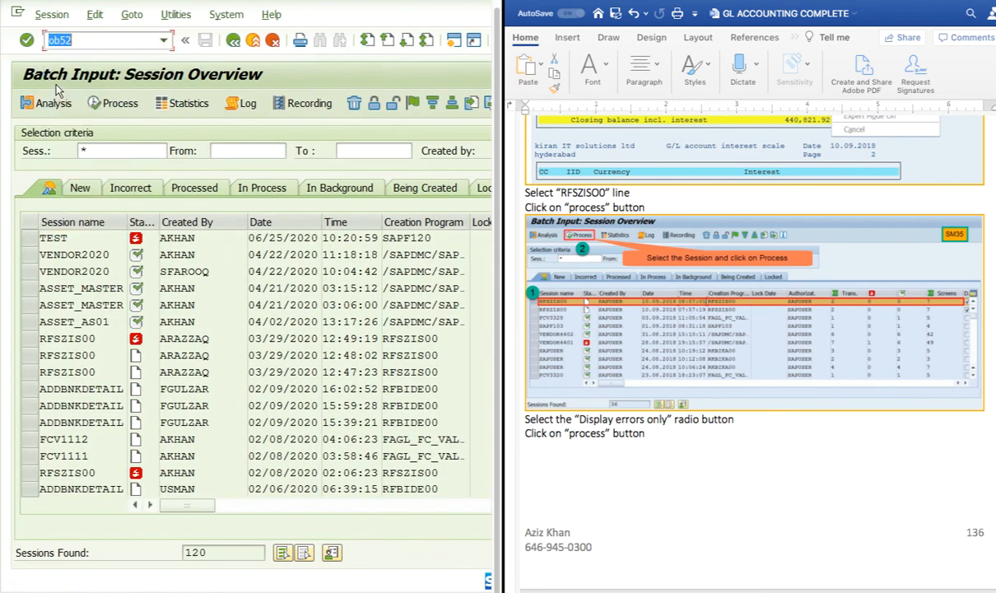
click(165, 42)
click(53, 79)
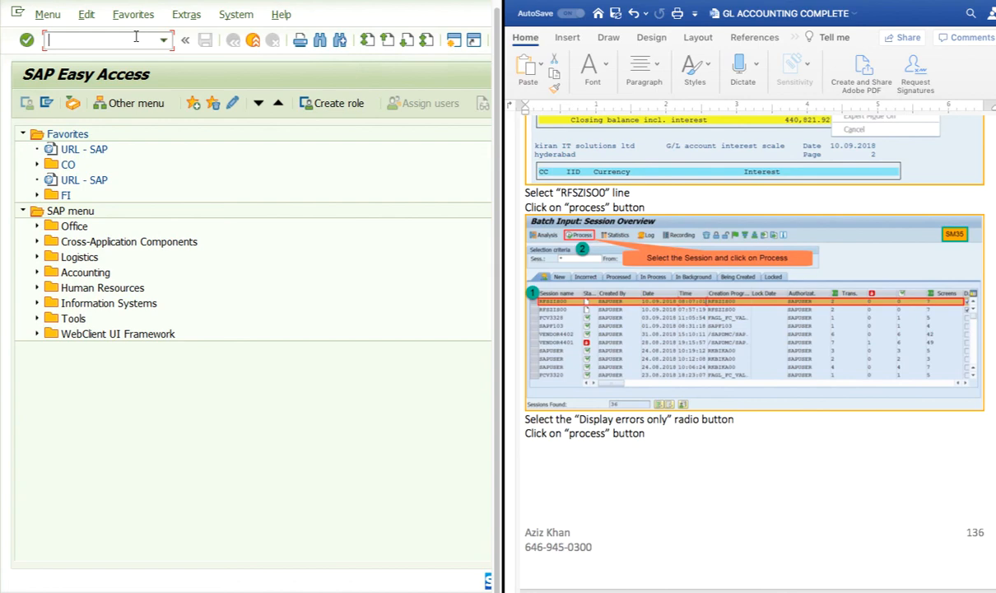
text(f)
text(s10n)
key(Return)
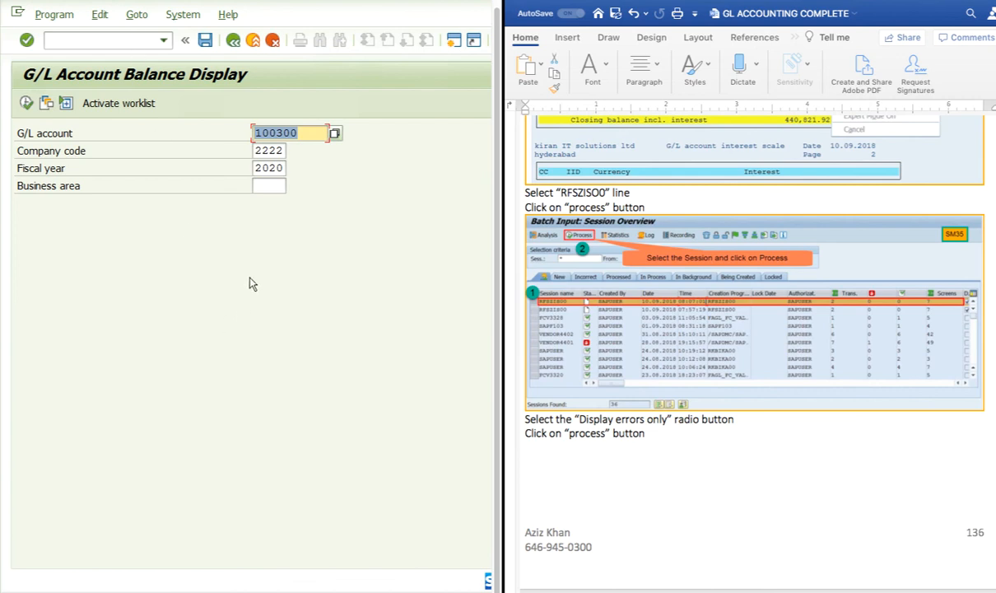
click(317, 135)
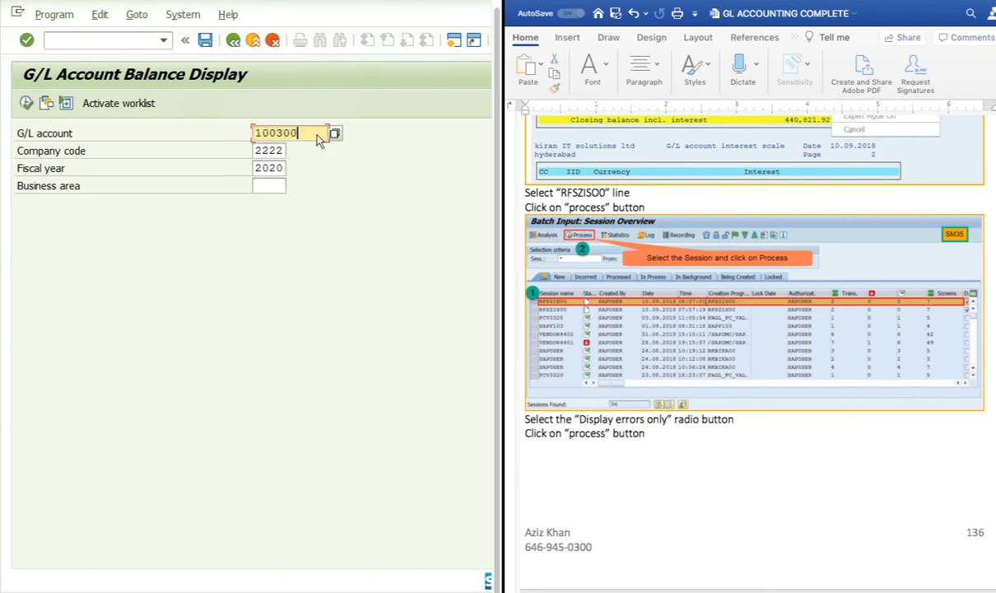
click(26, 104)
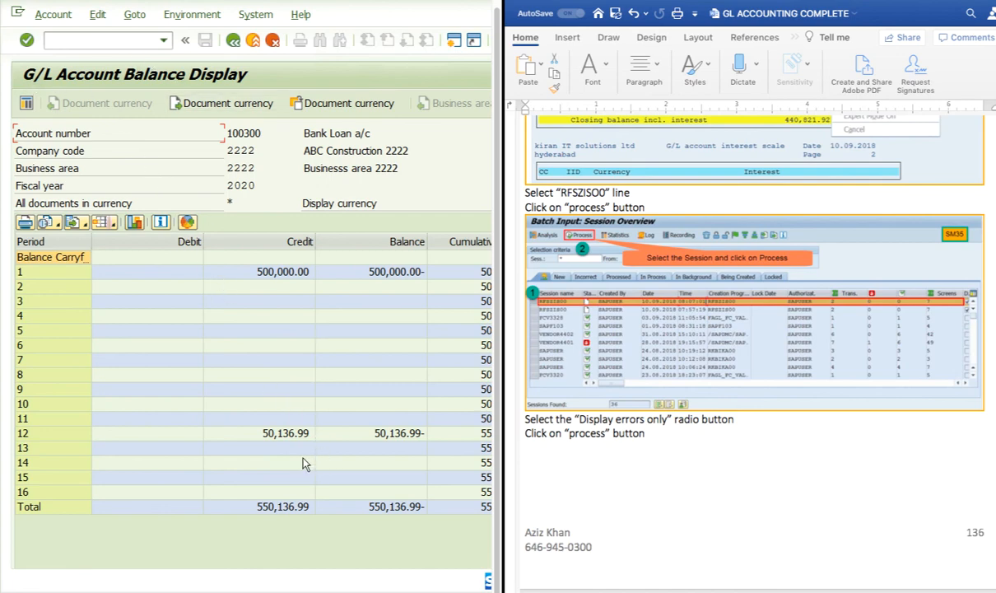
Examine the loan account's name and its credit postings in periods 1 and 12
click(292, 435)
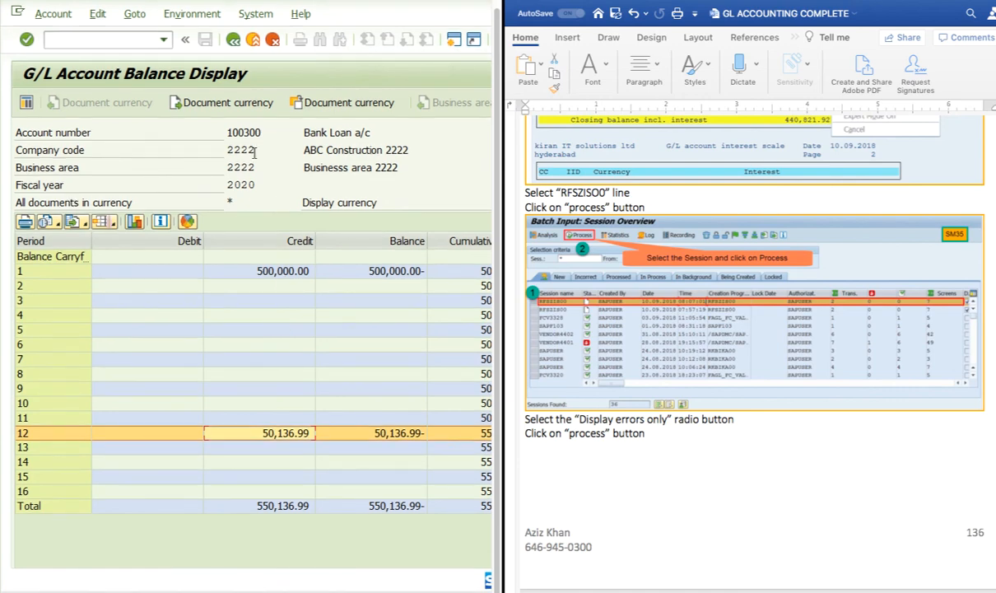
drag(301, 132, 393, 130)
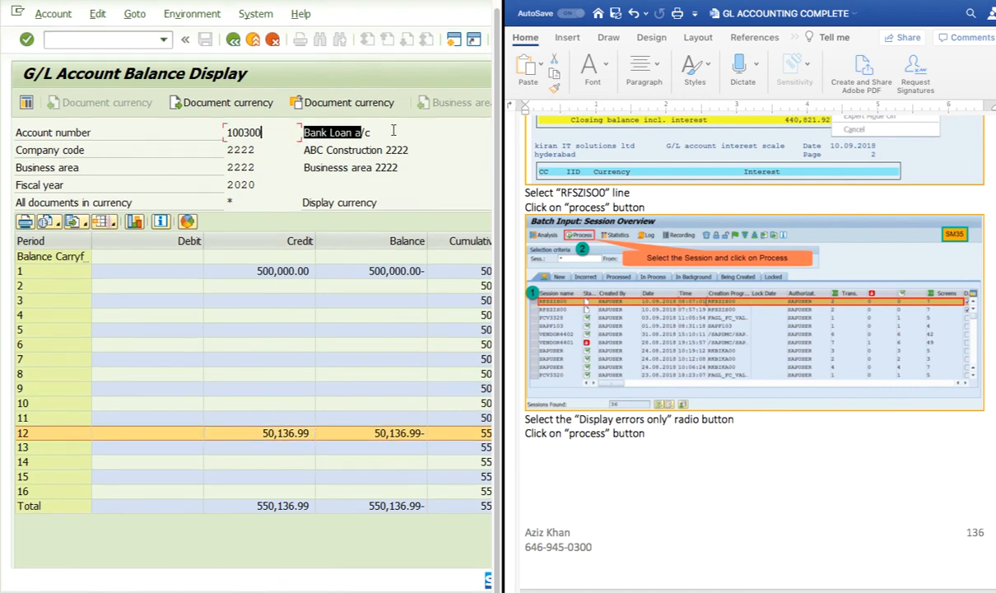
click(387, 130)
double_click(382, 130)
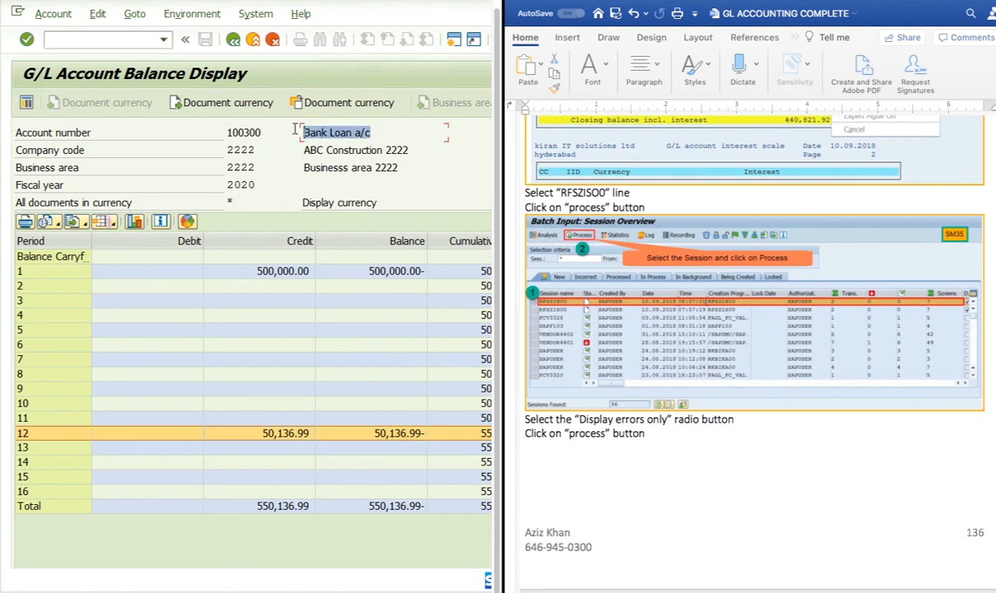
key(Home)
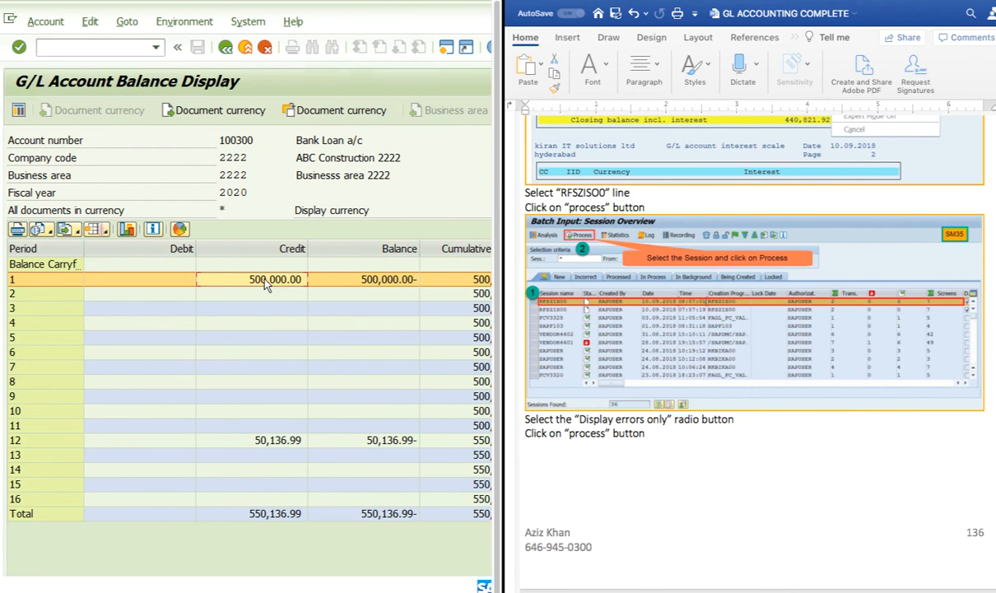
click(276, 439)
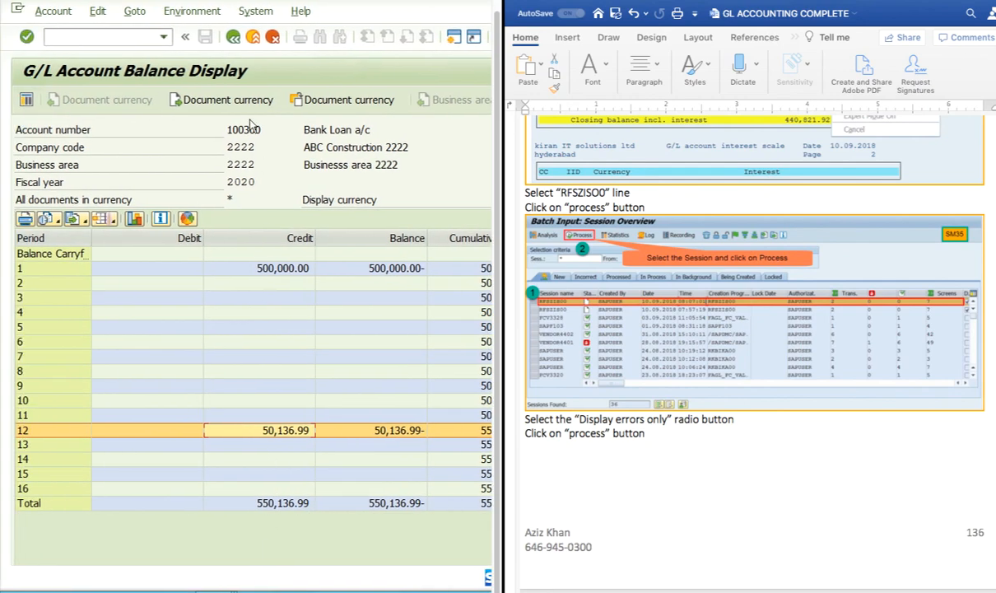
Leave the loan account's balances and restart the G/L account balance display with FS10N
click(233, 37)
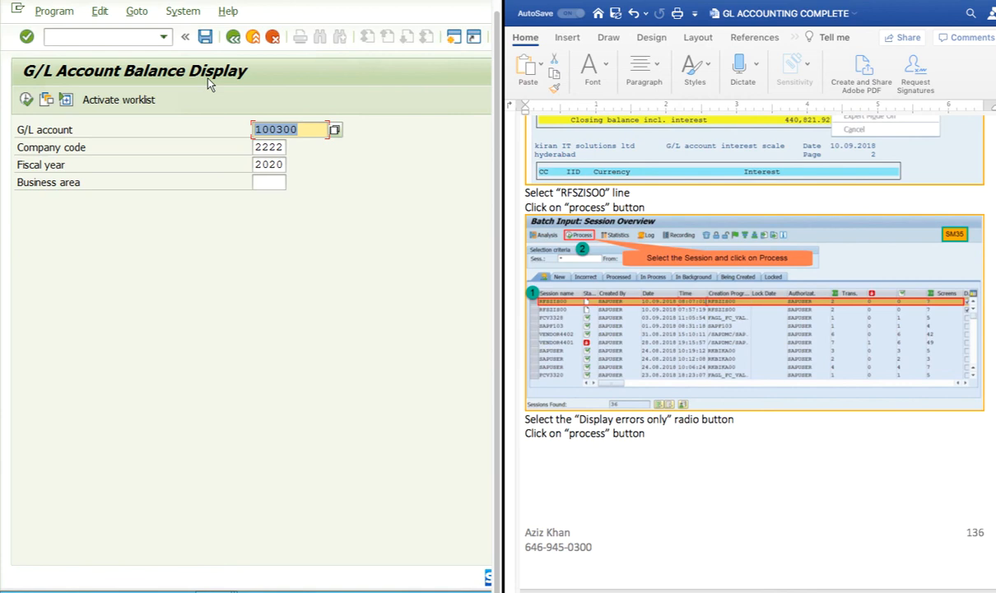
click(163, 37)
click(66, 67)
click(28, 37)
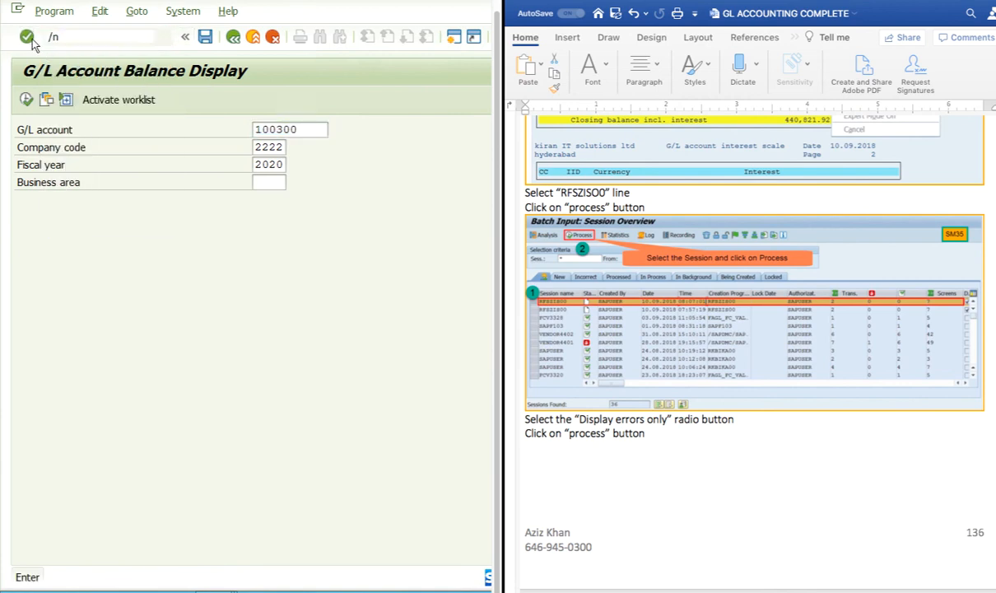
text(fs10)
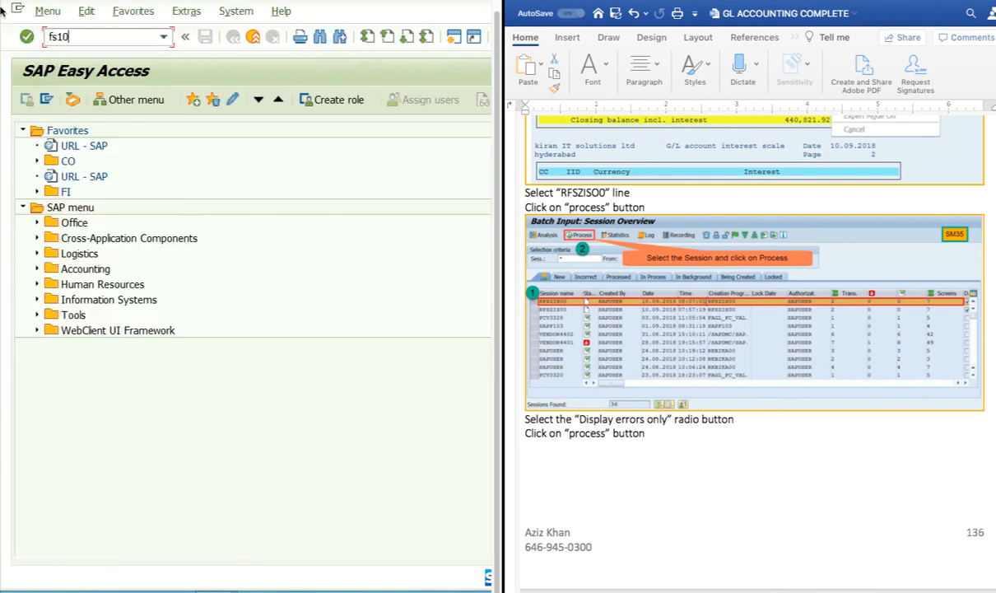
text(n)
key(Return)
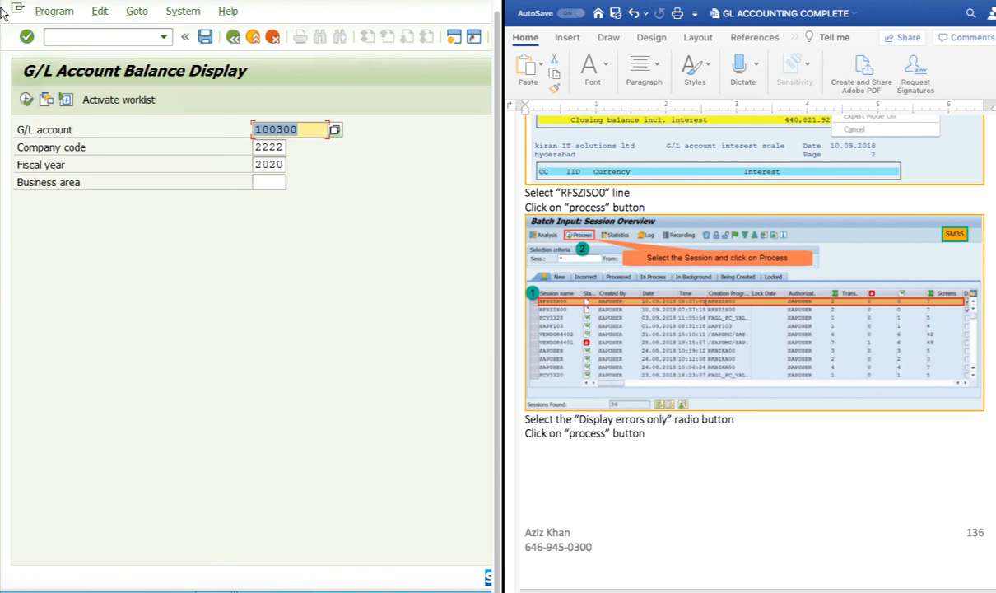
Display the FS10N balances of G/L account 400400 for company code 2222, fiscal year 2020
click(315, 124)
key(BackSpace)
key(BackSpace)
key(BackSpace)
key(BackSpace)
key(BackSpace)
key(BackSpace)
text(400)
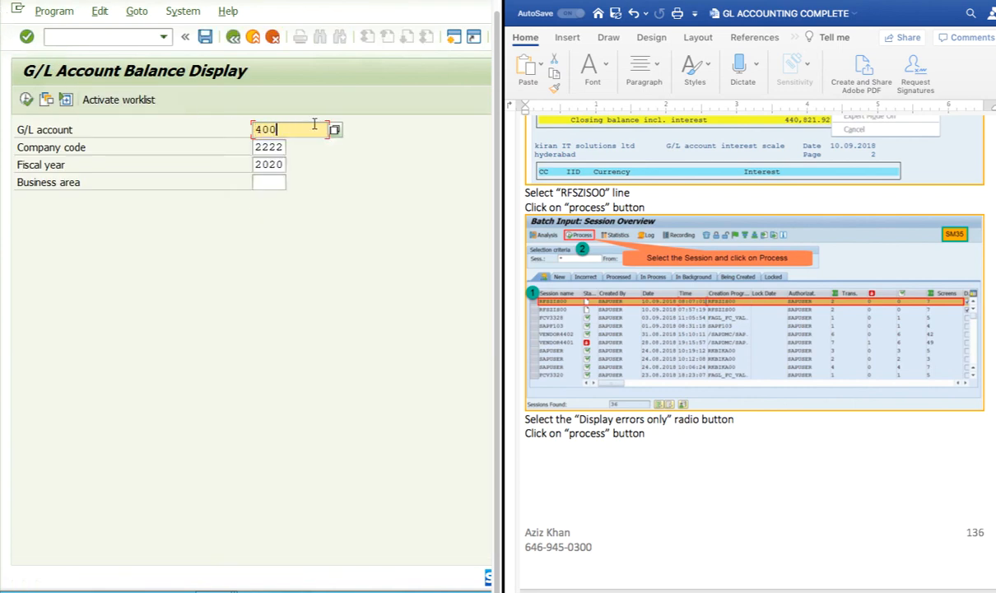
text(400)
key(Return)
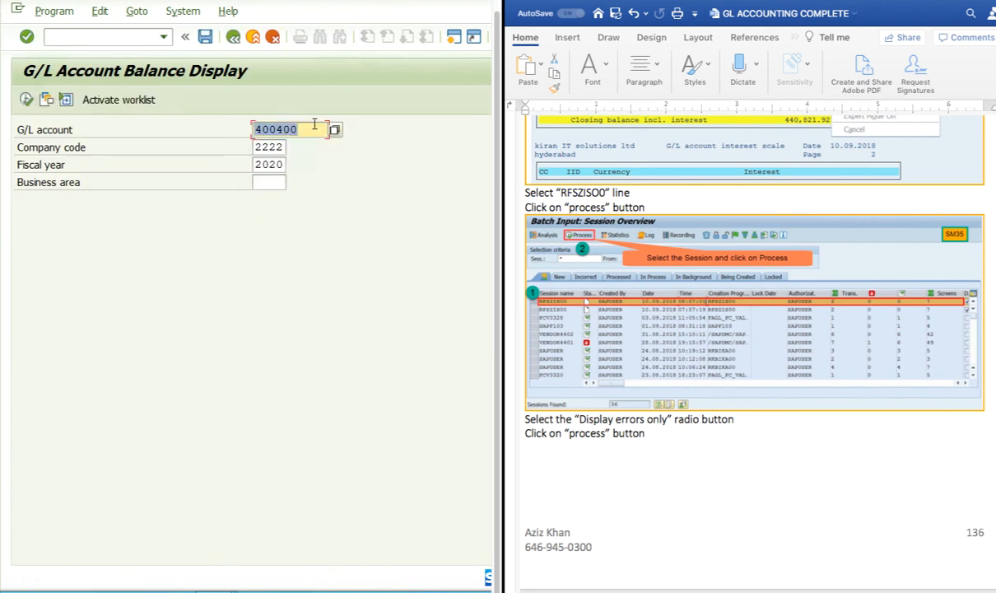
click(33, 98)
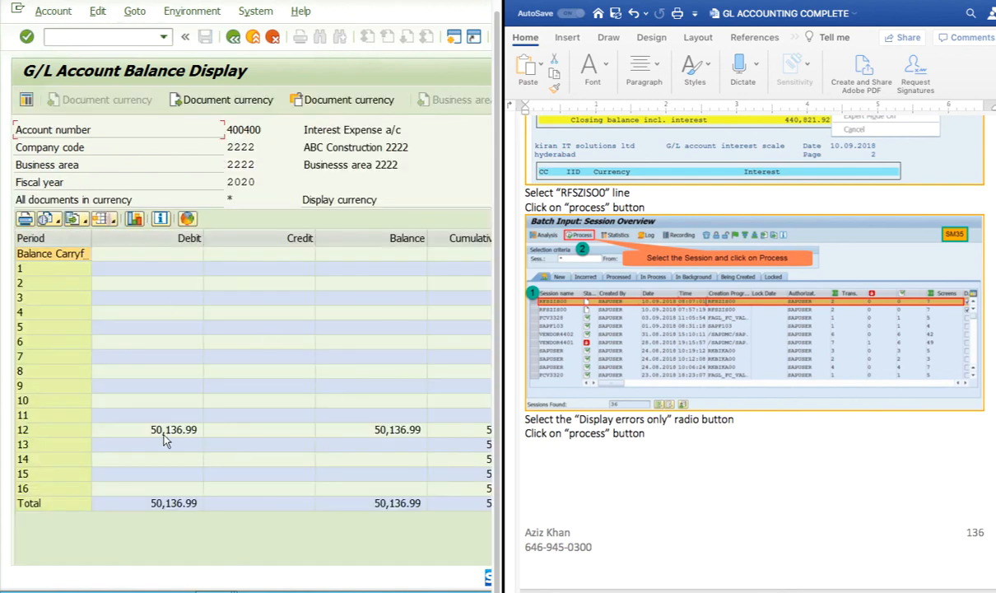
Examine the interest expense account's debit and balance in period 12
click(322, 434)
click(396, 434)
scroll(400, 439, right, 1)
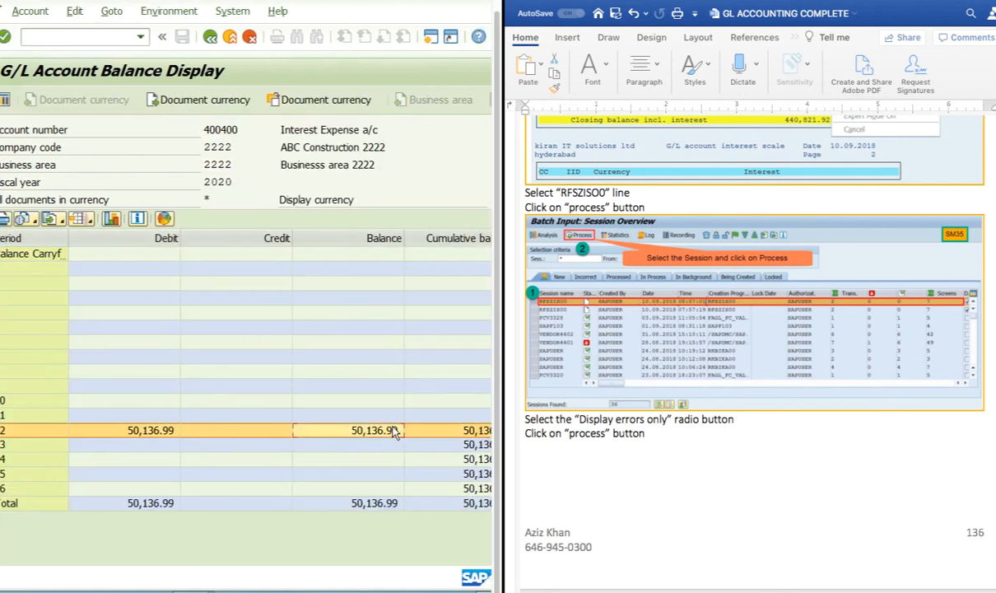
scroll(268, 448, left, 1)
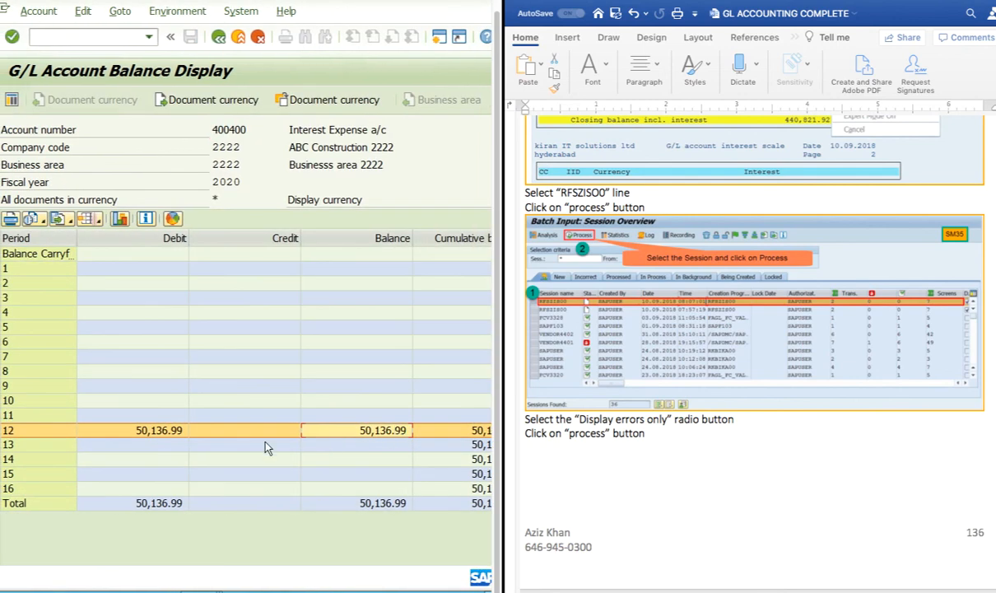
click(163, 434)
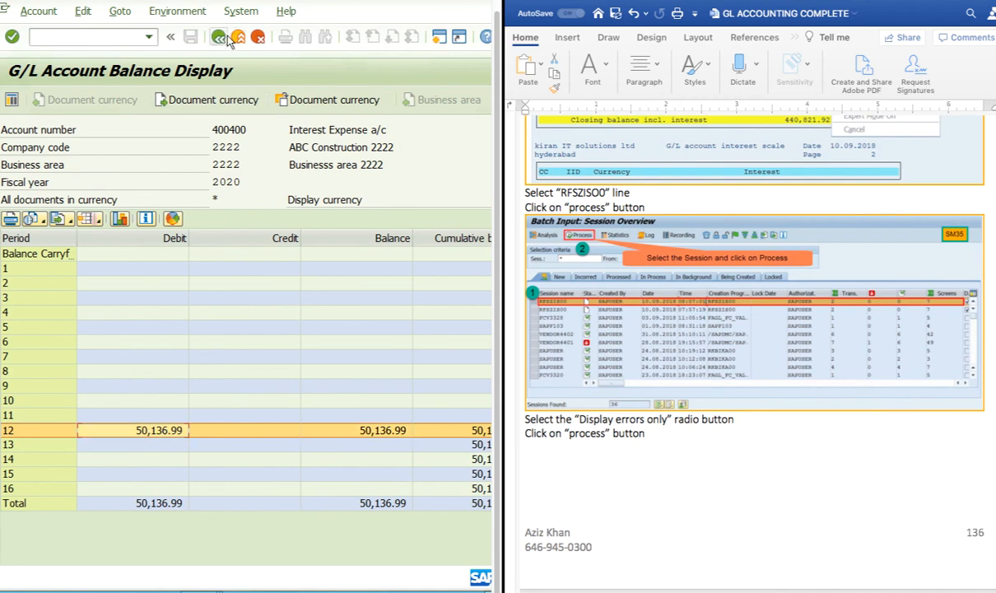
Find the guide's FB03 instructions for viewing the posted document, and leave the interest expense account's balances with /n
scroll(667, 434, down, 8)
scroll(667, 433, down, 6)
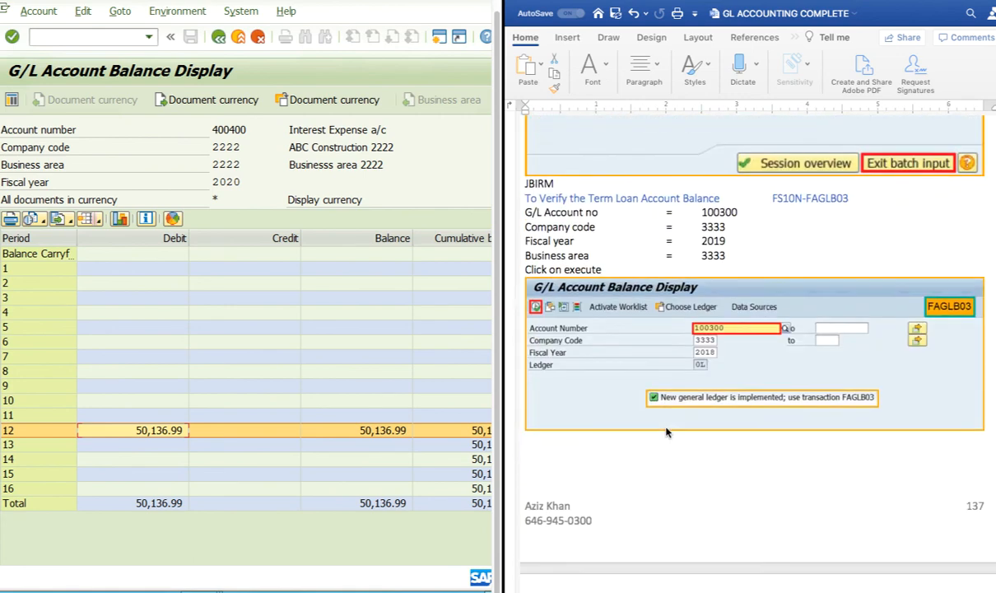
scroll(667, 432, down, 12)
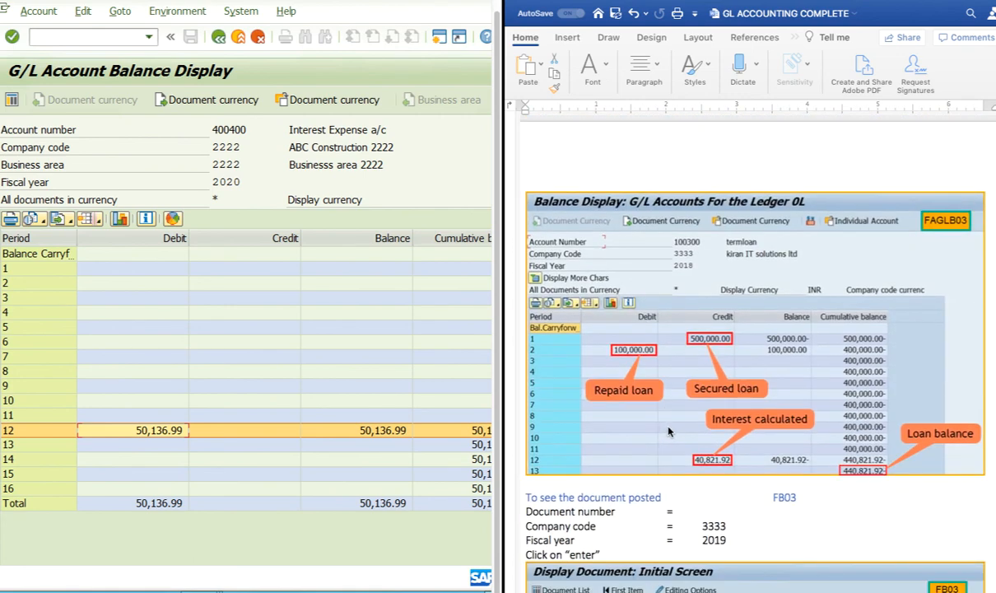
scroll(669, 432, down, 10)
scroll(669, 431, up, 3)
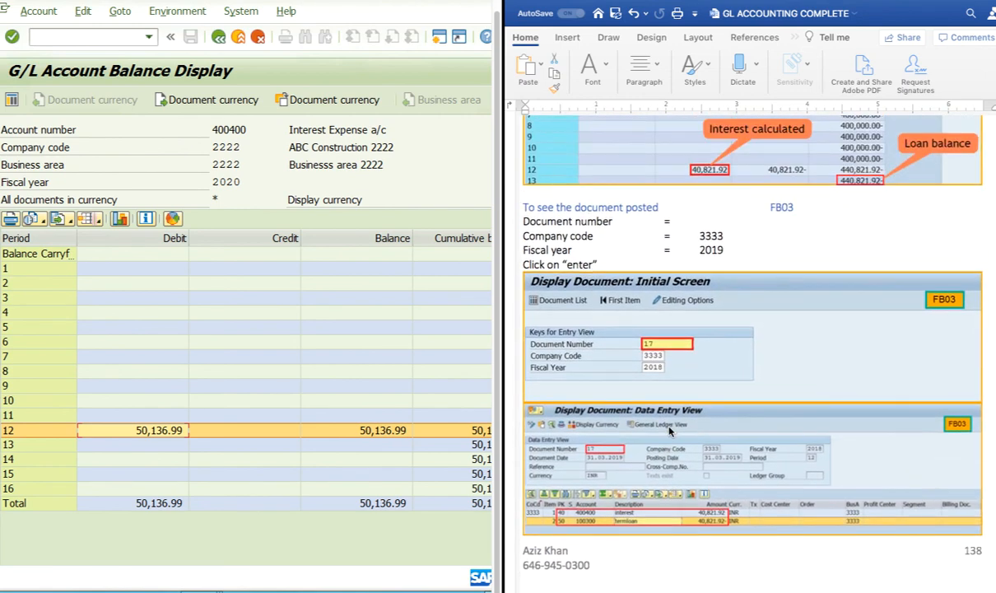
scroll(670, 432, down, 2)
click(137, 36)
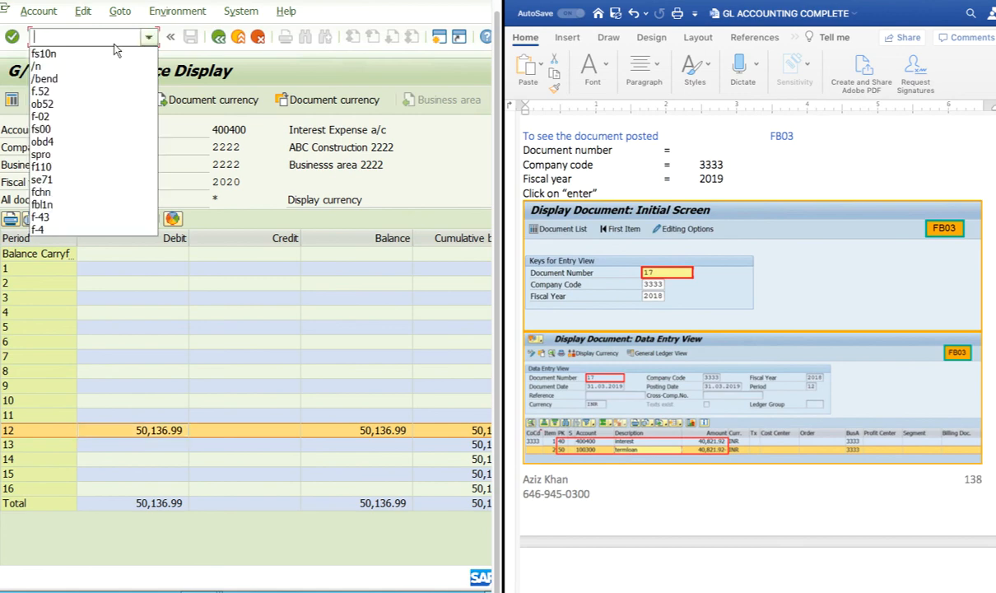
click(98, 67)
key(Return)
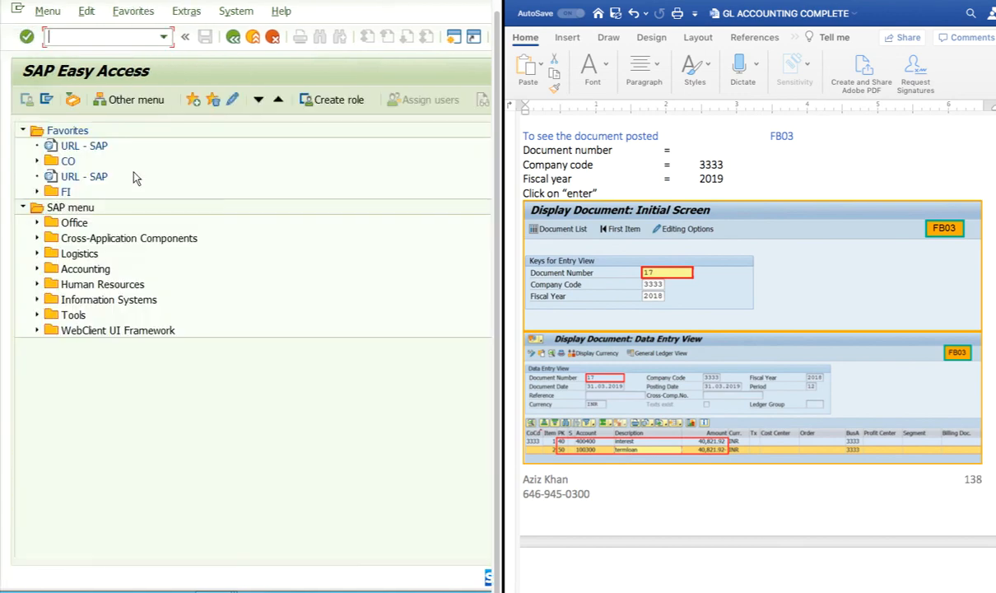
Display document 10 of company code 2222 with FB03 and examine its interest expense and bank loan line items
click(162, 37)
click(63, 34)
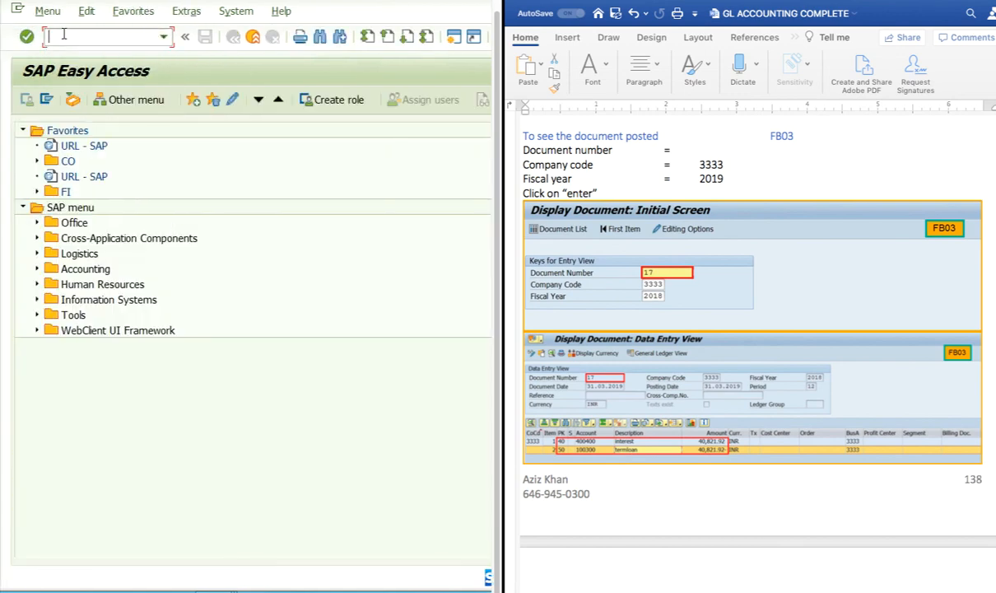
text(fb03)
key(Return)
click(219, 165)
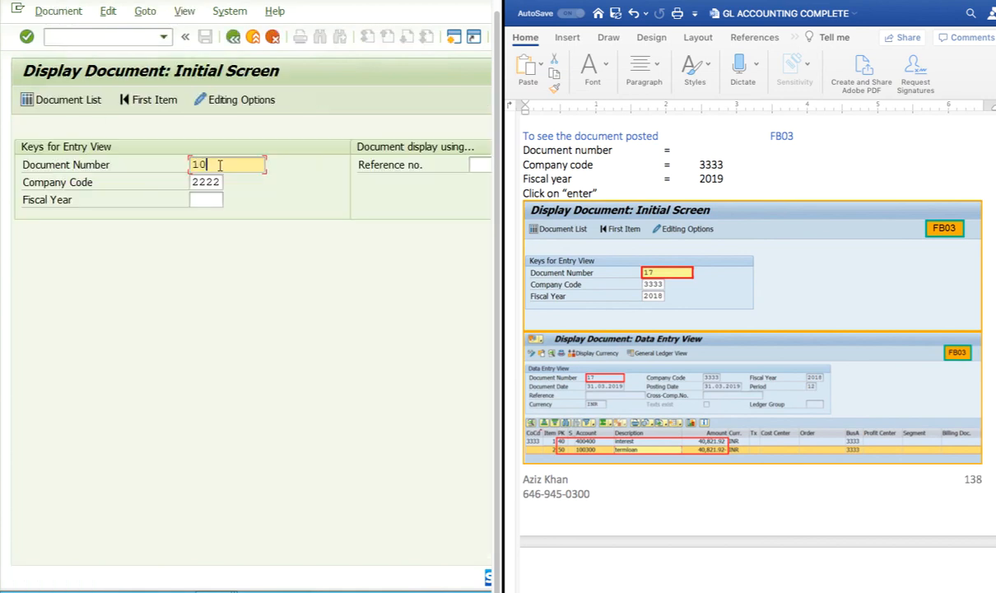
key(Return)
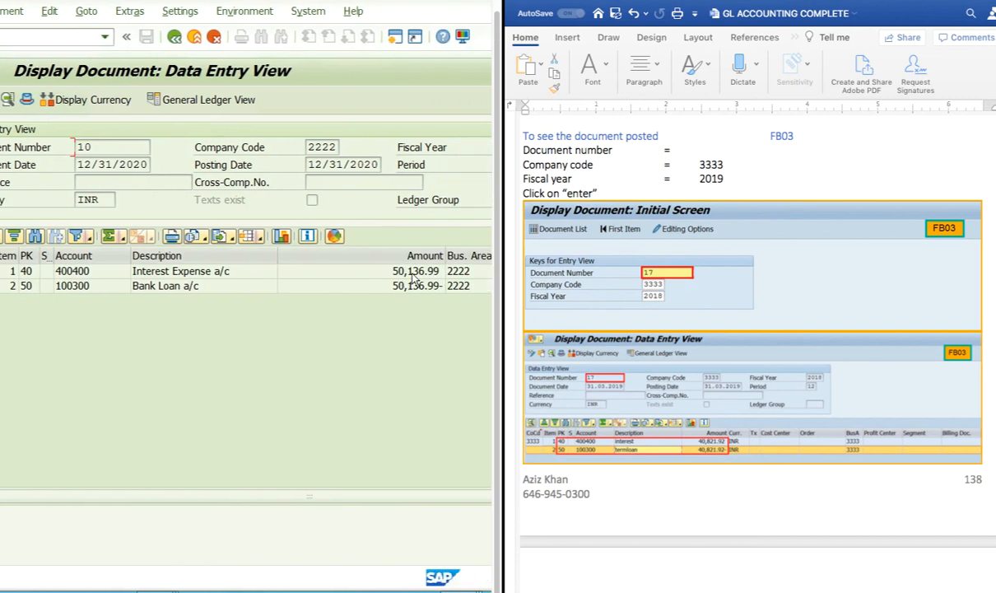
click(394, 272)
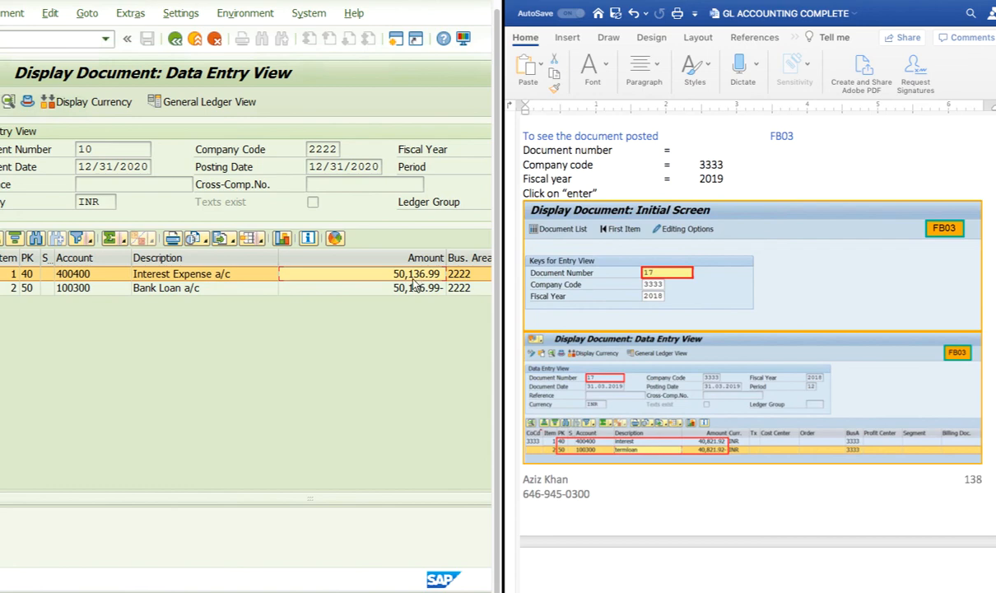
click(412, 289)
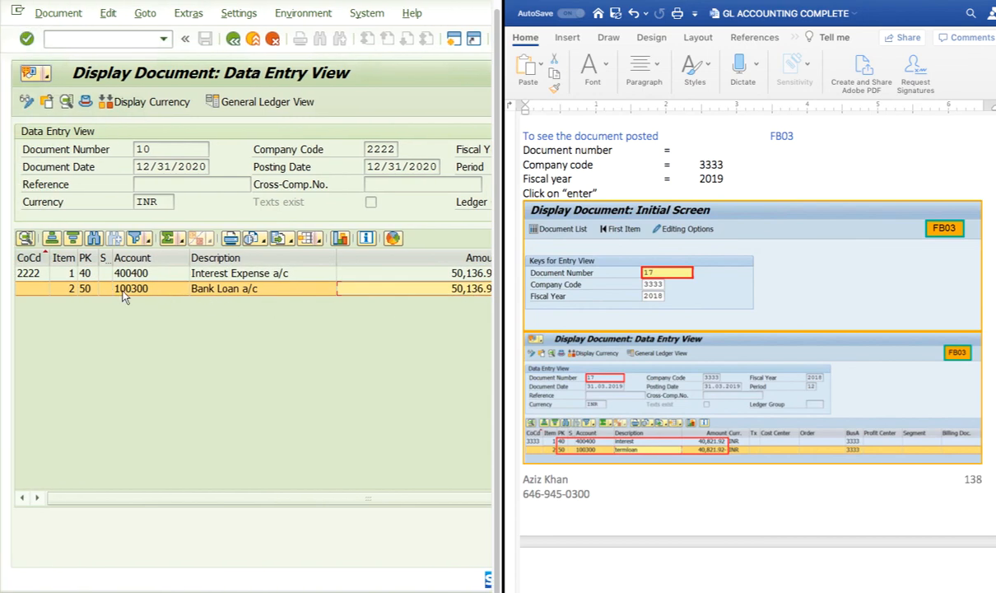
Find the guide's section on verifying the loan account master, leave the document display, and start FS00
scroll(788, 479, down, 8)
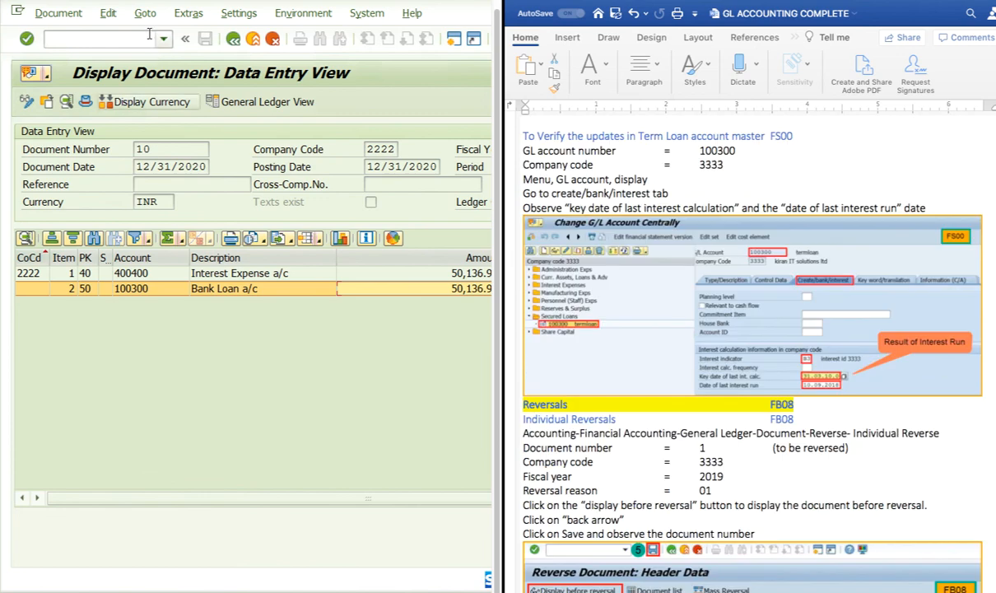
click(163, 38)
click(74, 66)
click(26, 39)
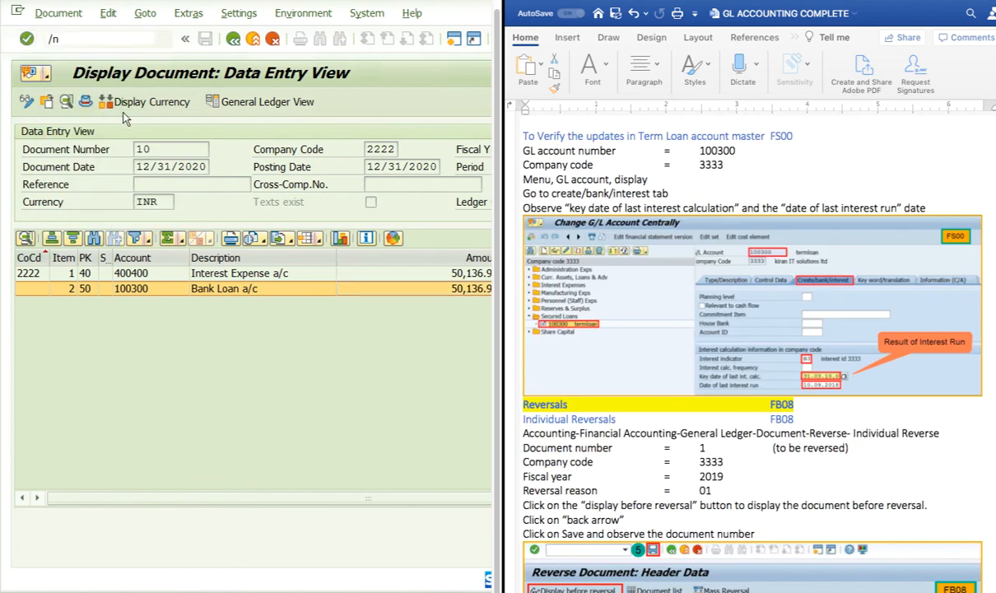
text(fs00)
key(Return)
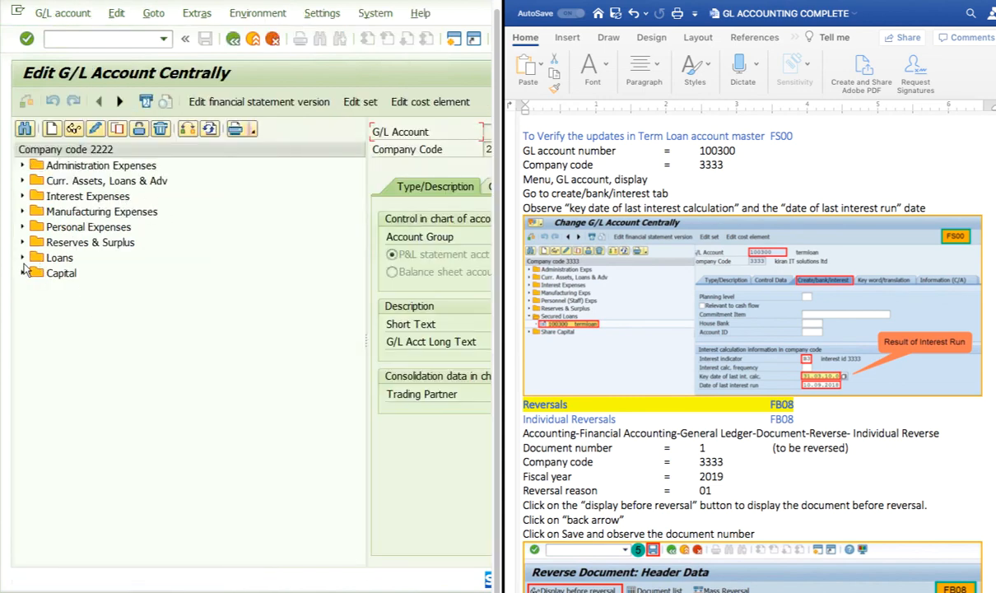
Open Bank Loan account 100300 in the Loans group and check the key date of last interest calculation in its create/bank/interest data
click(22, 258)
click(101, 273)
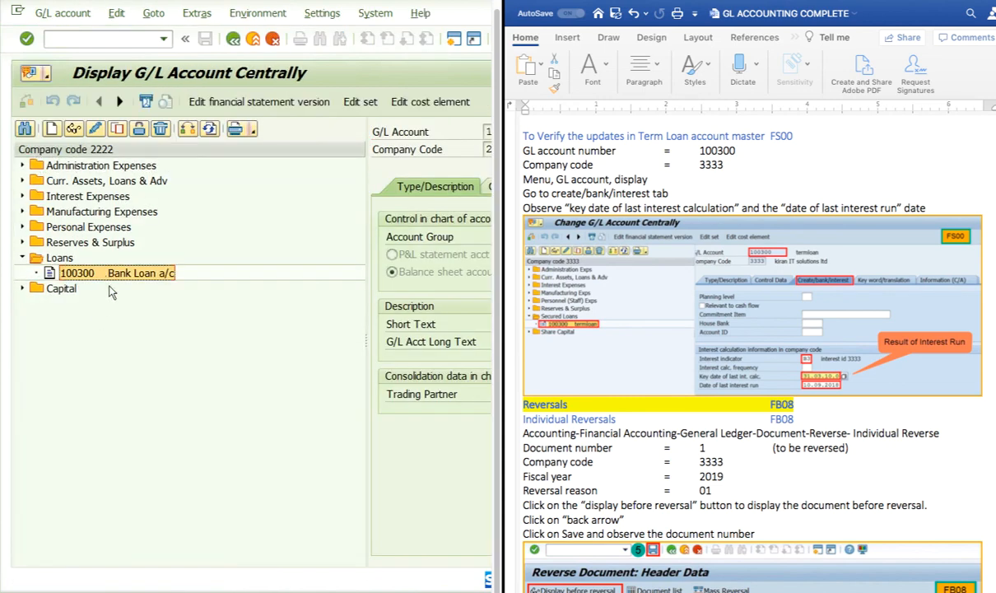
drag(365, 286, 221, 284)
click(95, 129)
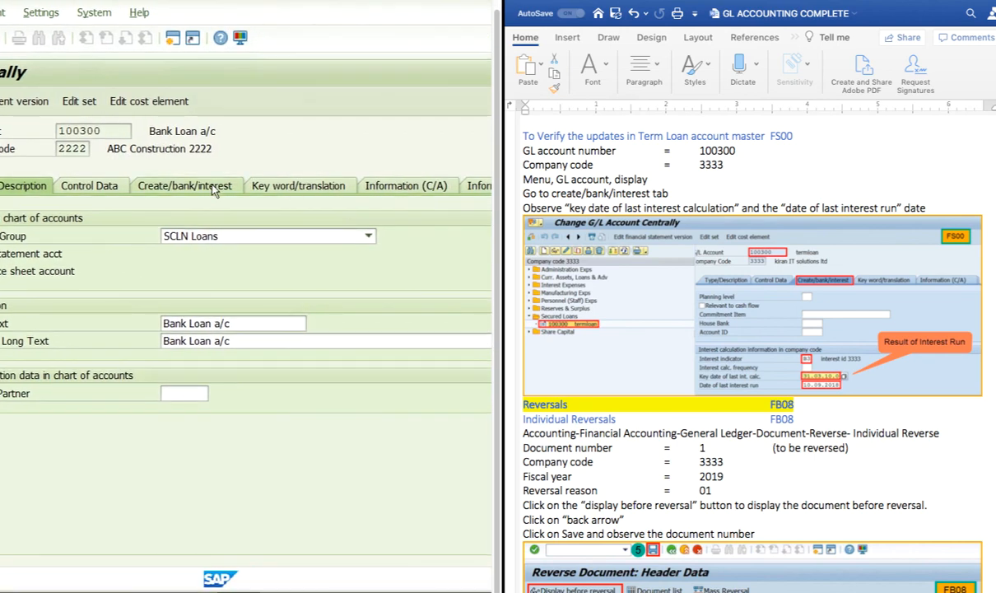
click(192, 186)
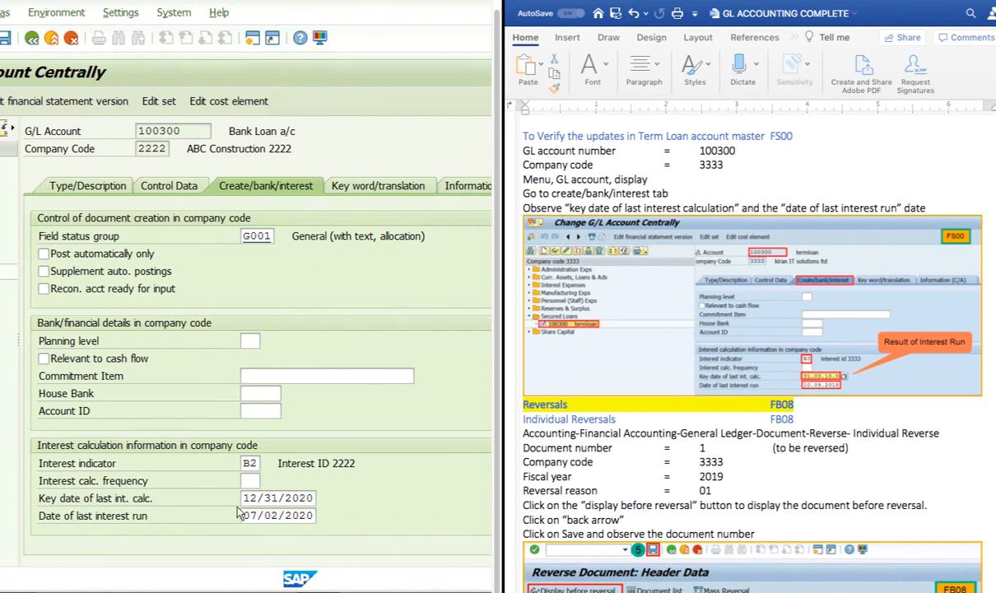
drag(244, 500, 337, 499)
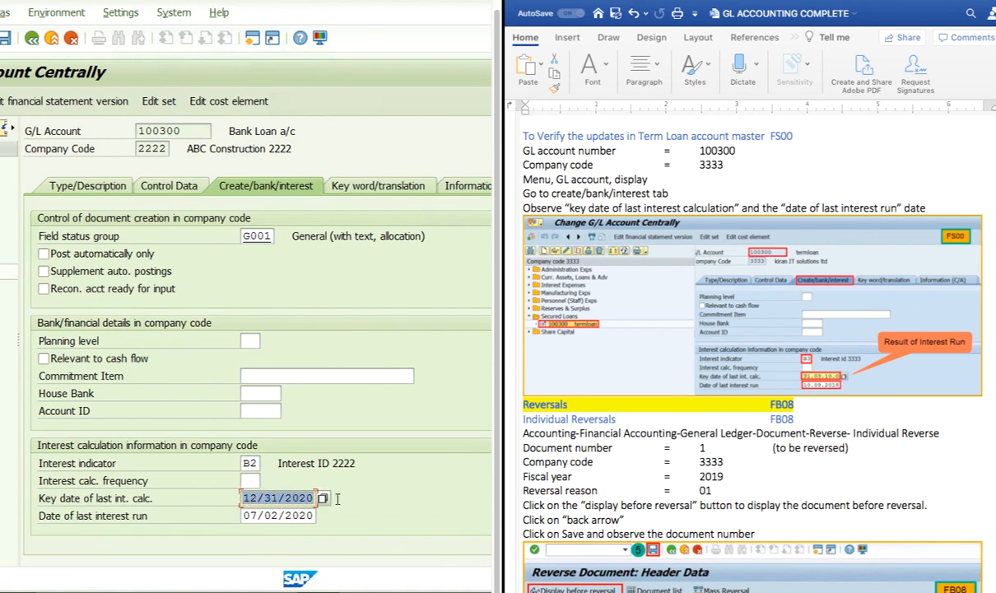
click(340, 498)
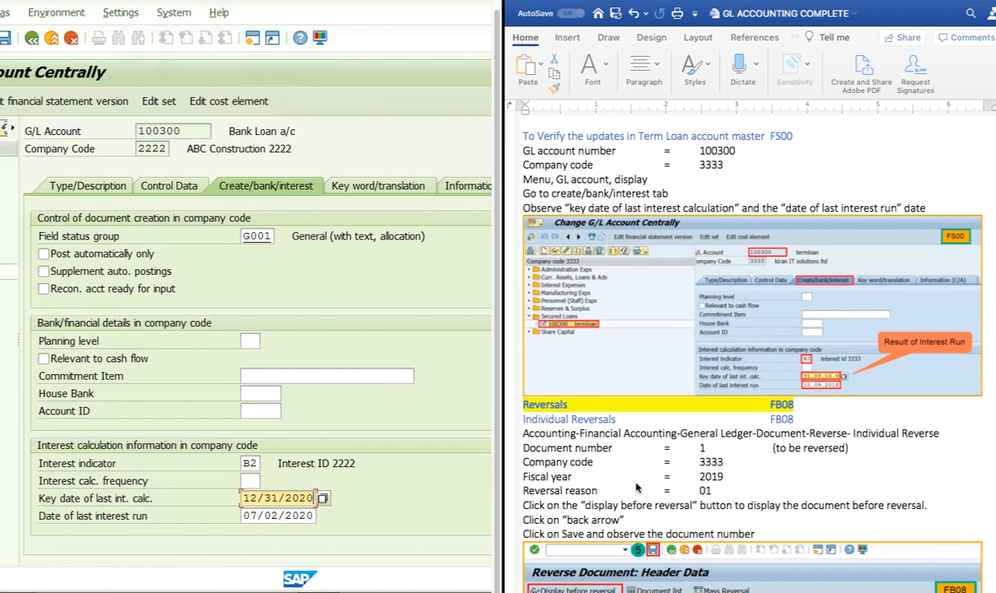
Read the guide's FB08 instructions for individual document reversal and for displaying the reversed document
scroll(636, 488, down, 2)
scroll(637, 486, down, 2)
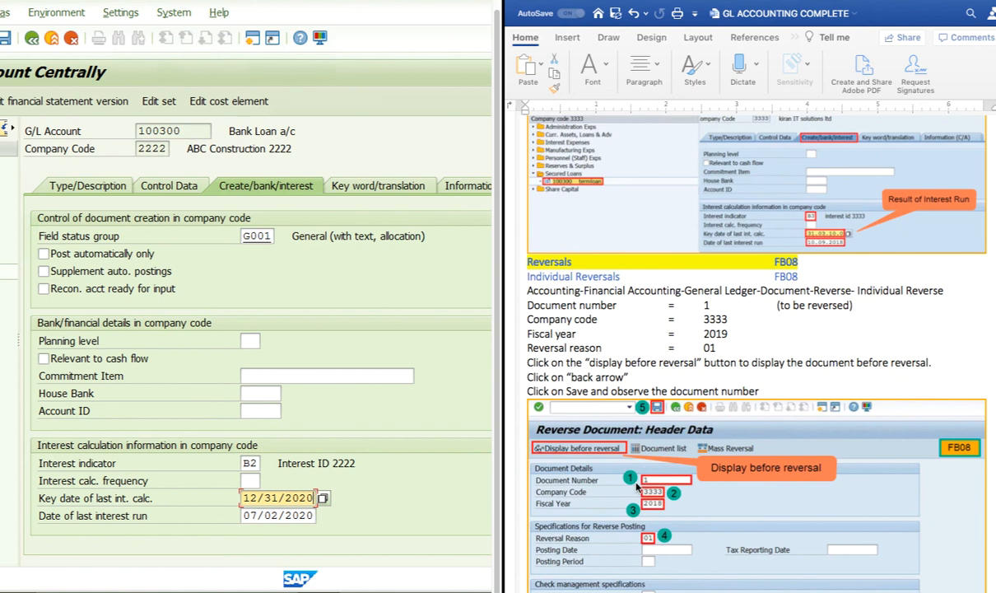
scroll(636, 485, down, 10)
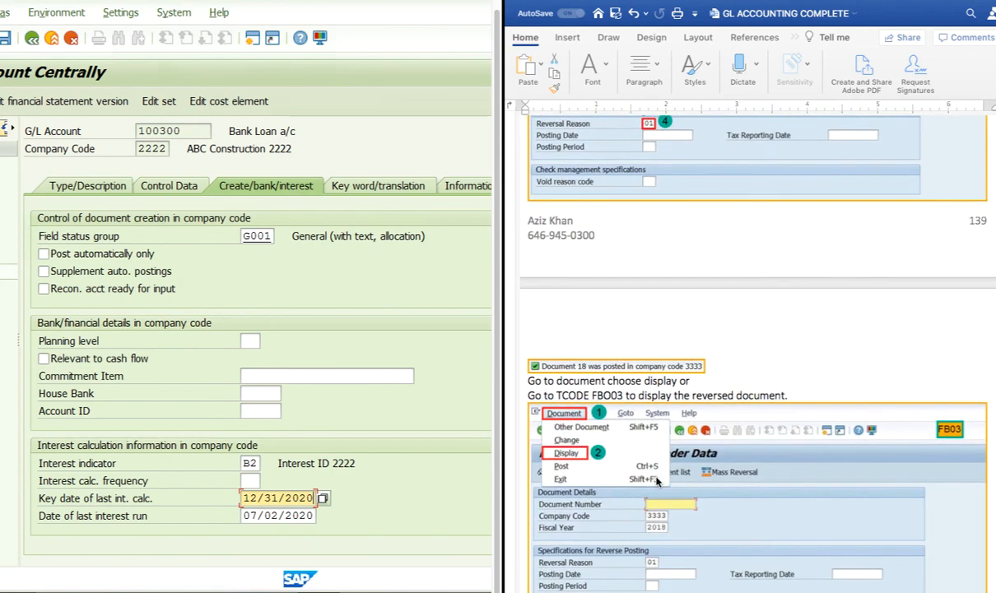